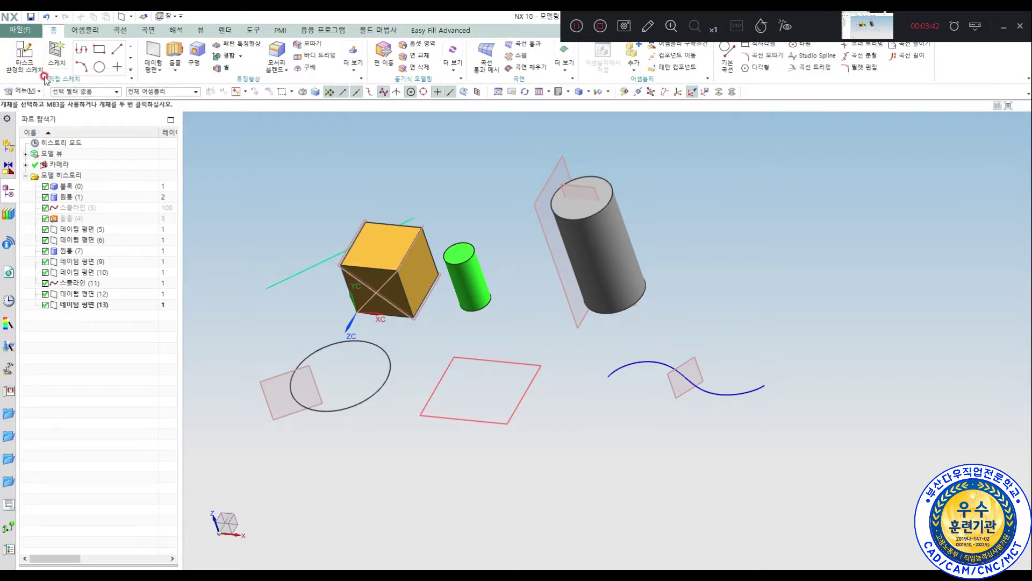
- Start a direct sketch on a plane and select the datum plane at the circle as the sketch plane
{"action": "left_click", "coordinate": [56, 52]}
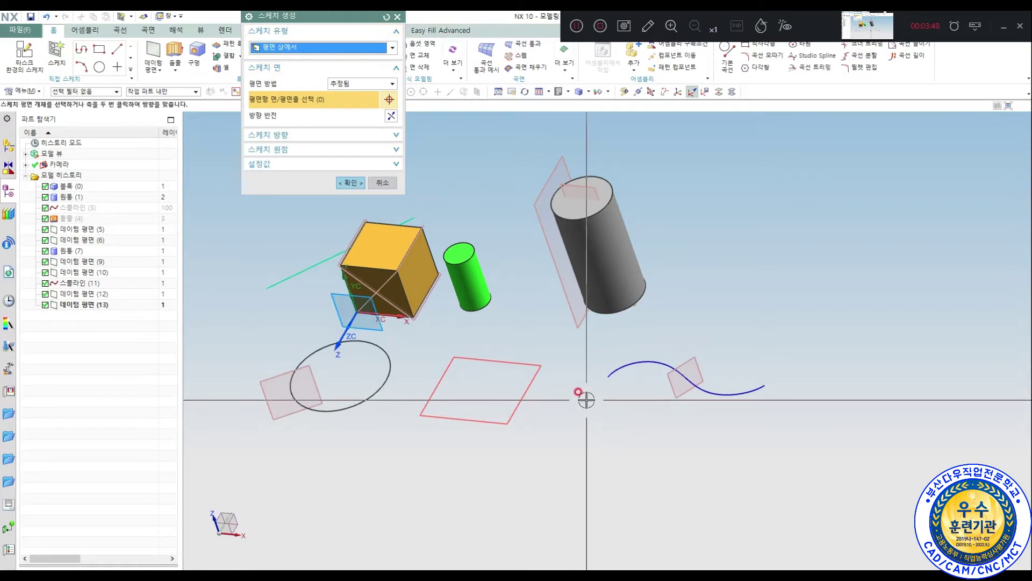
{"action": "middle_click_drag", "start_coordinate": [494, 364], "coordinate": [483, 307]}
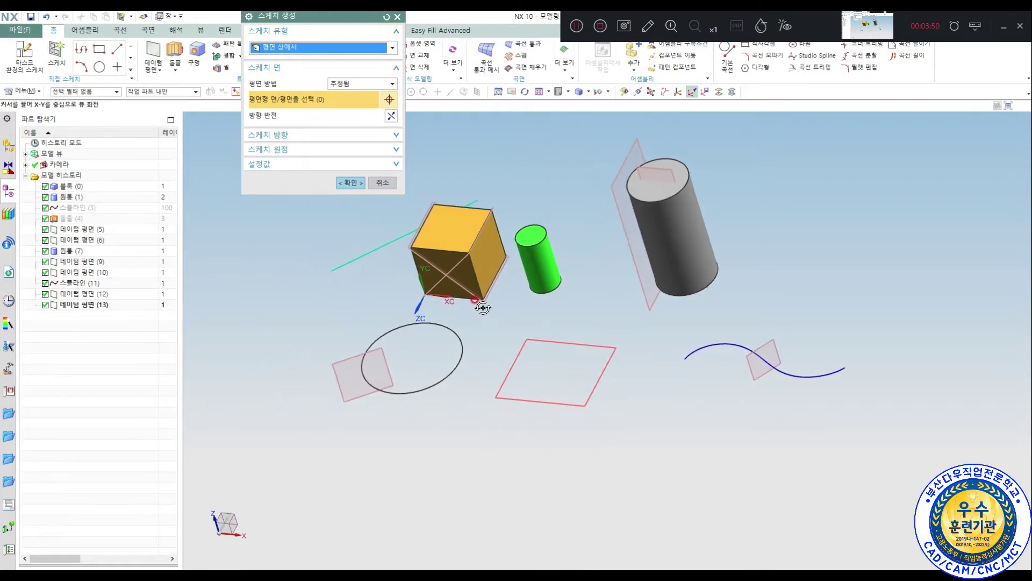
{"action": "middle_click_drag", "start_coordinate": [611, 322], "coordinate": [633, 317]}
{"action": "left_click", "coordinate": [352, 395]}
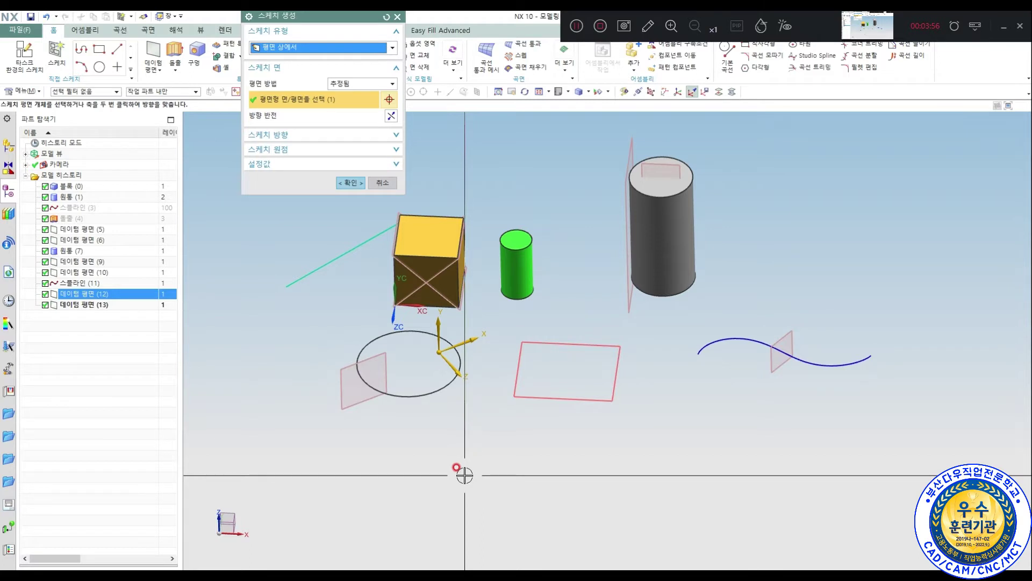
{"action": "left_click", "coordinate": [645, 27]}
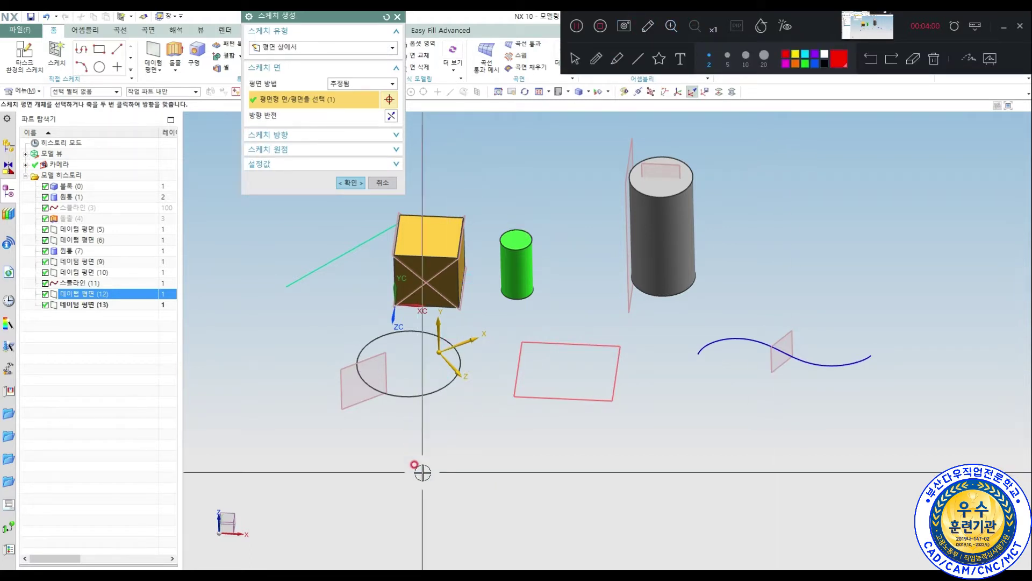
{"action": "left_click", "coordinate": [595, 62]}
{"action": "left_click_drag", "start_coordinate": [437, 504], "coordinate": [396, 424]}
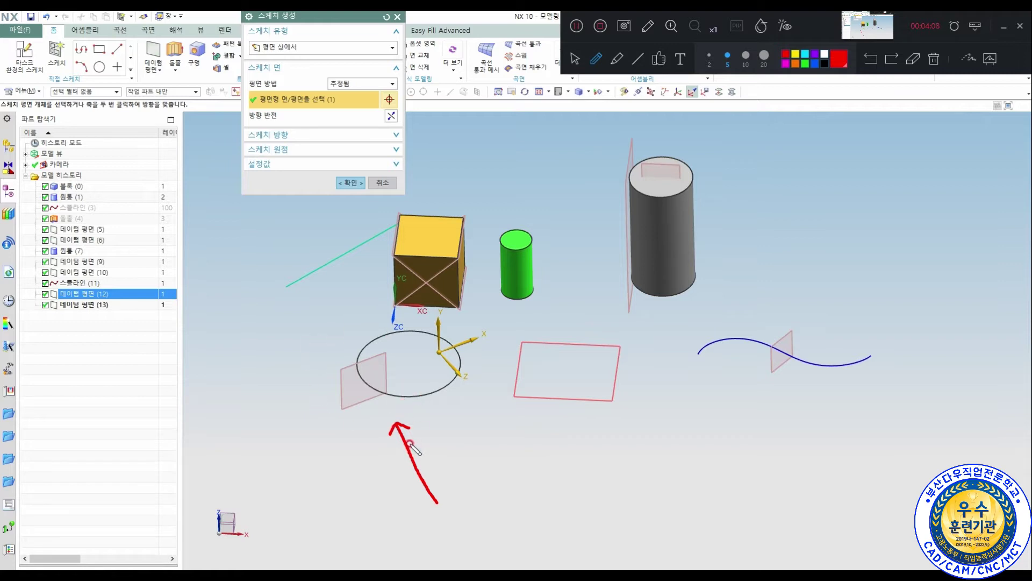
{"action": "mouse_move", "coordinate": [472, 388]}
{"action": "left_mouse_down"}
{"action": "mouse_move", "coordinate": [450, 379]}
{"action": "mouse_move", "coordinate": [477, 371]}
{"action": "mouse_move", "coordinate": [451, 455]}
{"action": "mouse_move", "coordinate": [435, 449]}
{"action": "mouse_move", "coordinate": [453, 461]}
{"action": "mouse_move", "coordinate": [458, 446]}
{"action": "mouse_move", "coordinate": [494, 476]}
{"action": "mouse_move", "coordinate": [496, 492]}
{"action": "left_mouse_up"}
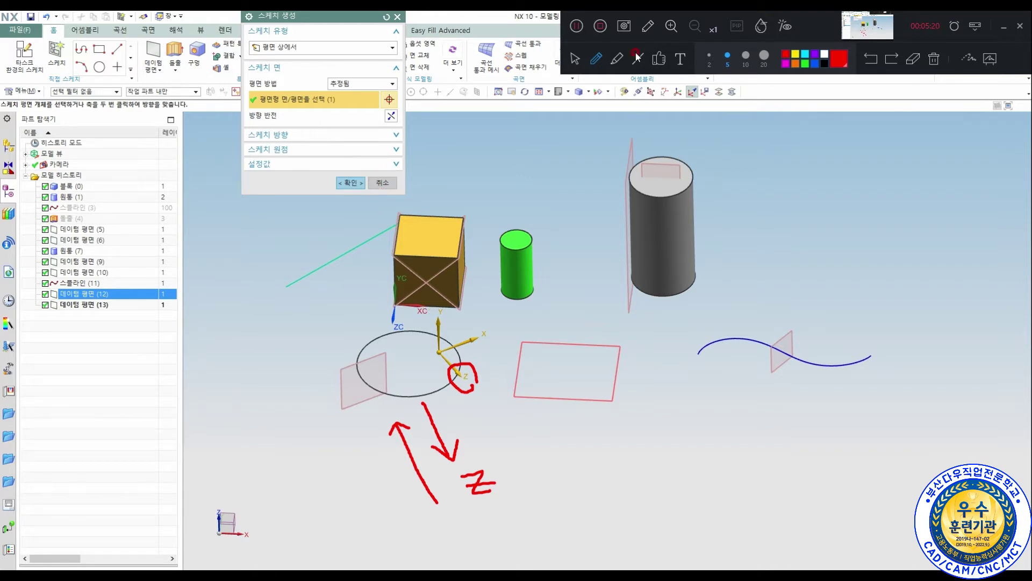
{"action": "left_click", "coordinate": [581, 64]}
{"action": "left_click", "coordinate": [311, 134]}
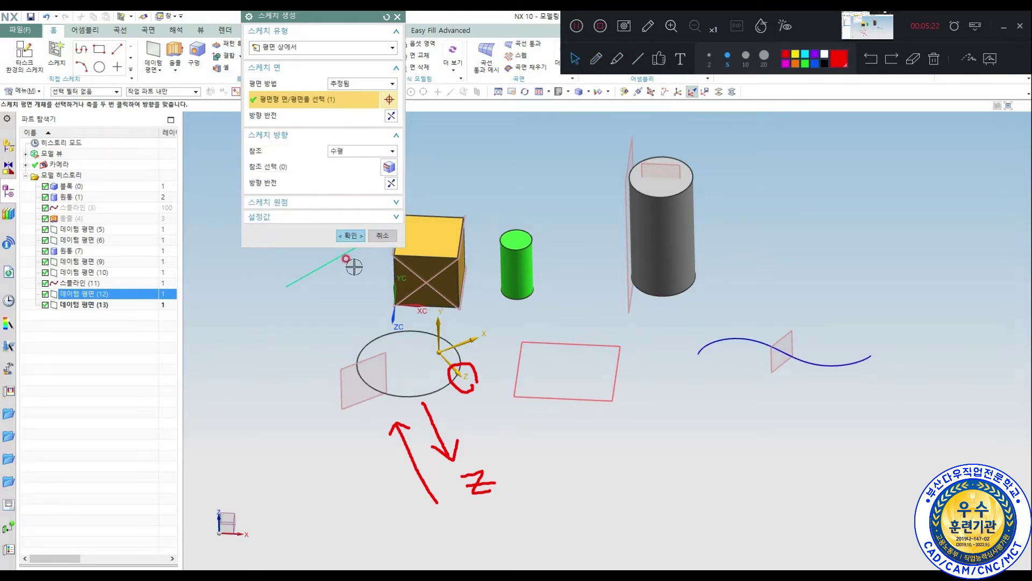
{"action": "left_click", "coordinate": [598, 60]}
{"action": "mouse_move", "coordinate": [309, 82]}
{"action": "left_mouse_down"}
{"action": "mouse_move", "coordinate": [231, 88]}
{"action": "mouse_move", "coordinate": [295, 59]}
{"action": "mouse_move", "coordinate": [305, 85]}
{"action": "left_mouse_up"}
{"action": "mouse_move", "coordinate": [294, 161]}
{"action": "left_mouse_down"}
{"action": "mouse_move", "coordinate": [303, 123]}
{"action": "mouse_move", "coordinate": [286, 161]}
{"action": "left_mouse_up"}
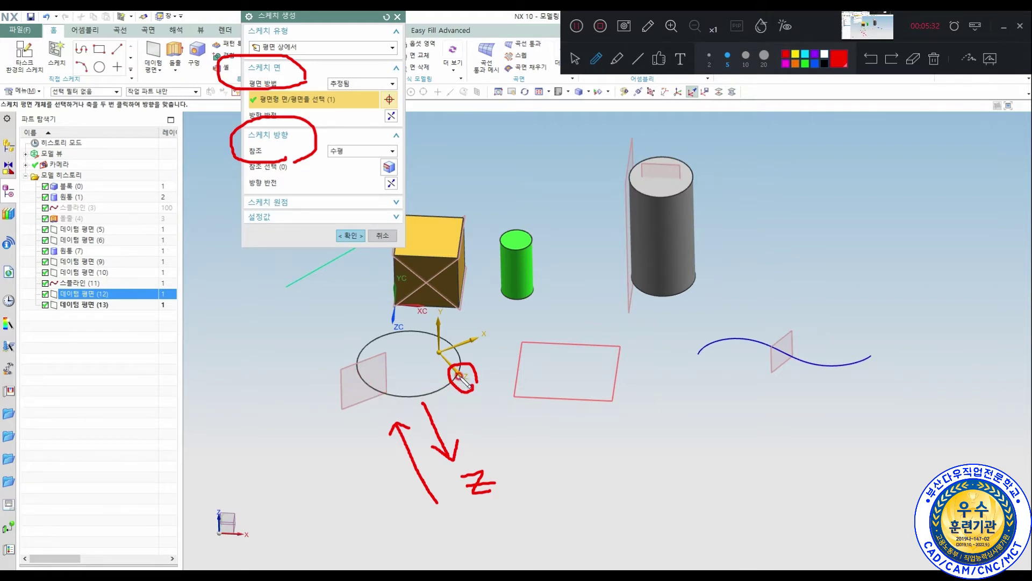
{"action": "left_click", "coordinate": [576, 59]}
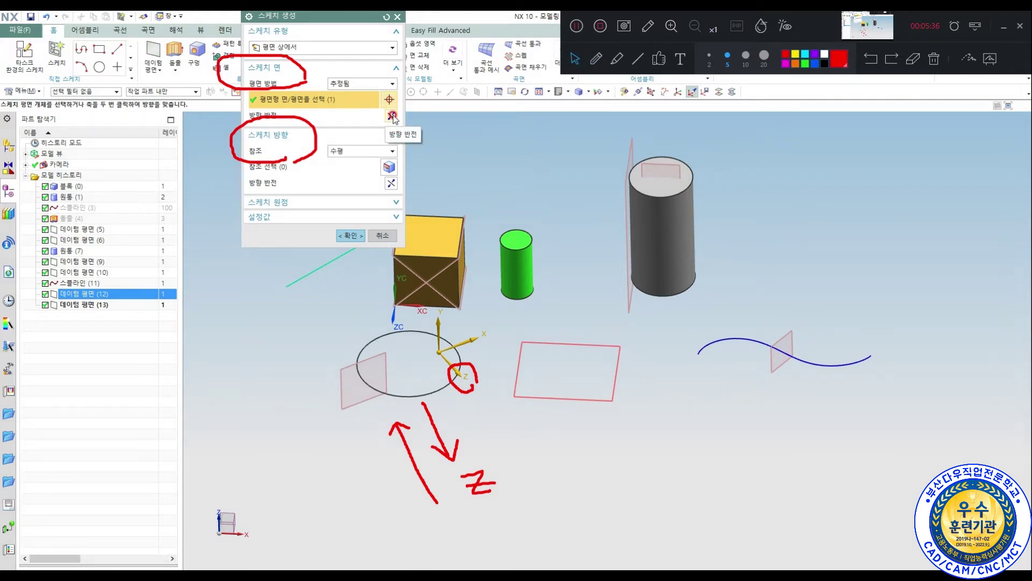
- Reverse the sketch plane's normal direction and set the sketch orientation reference to horizontal (수평)
{"action": "left_click", "coordinate": [391, 116]}
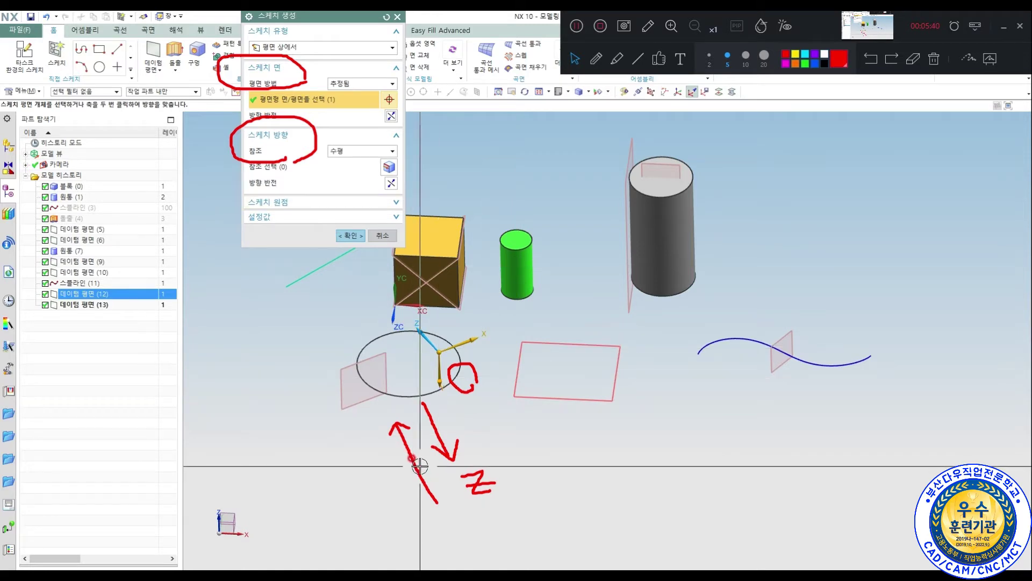
{"action": "mouse_move", "coordinate": [436, 427]}
{"action": "middle_mouse_down"}
{"action": "mouse_move", "coordinate": [457, 406]}
{"action": "mouse_move", "coordinate": [511, 410]}
{"action": "mouse_move", "coordinate": [527, 417]}
{"action": "mouse_move", "coordinate": [544, 454]}
{"action": "mouse_move", "coordinate": [526, 444]}
{"action": "middle_mouse_up"}
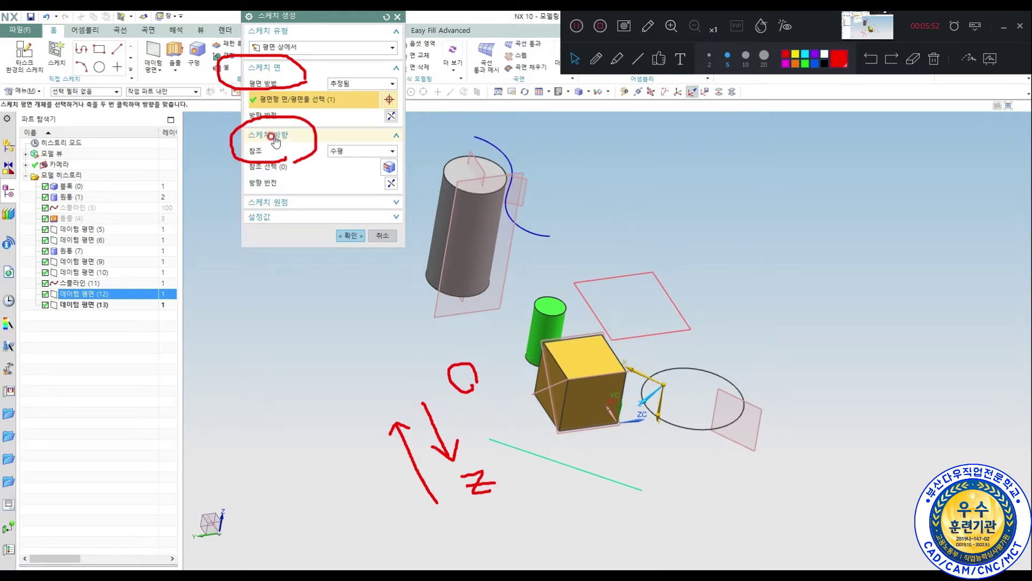
{"action": "left_click", "coordinate": [348, 155]}
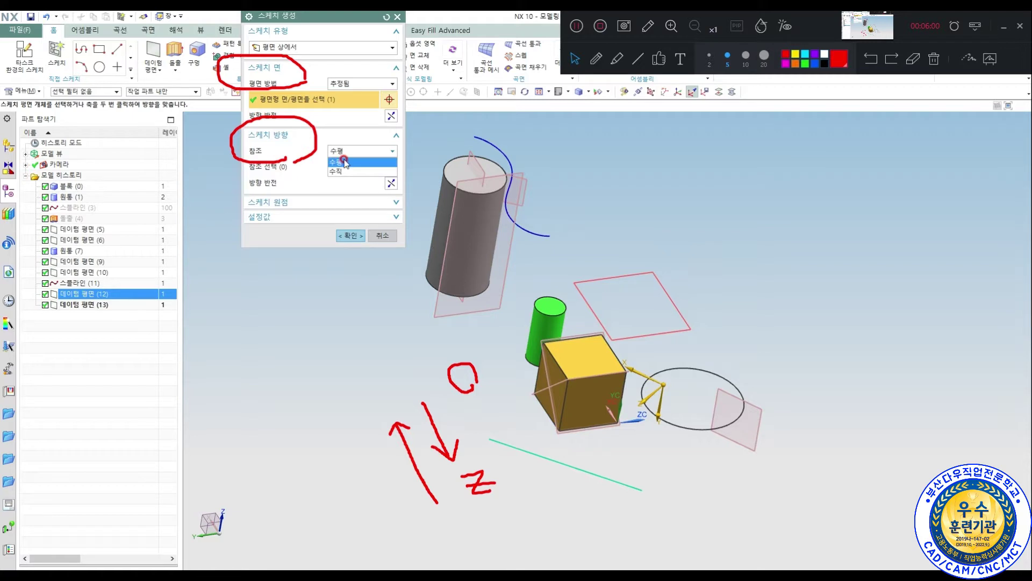
{"action": "left_click", "coordinate": [343, 162]}
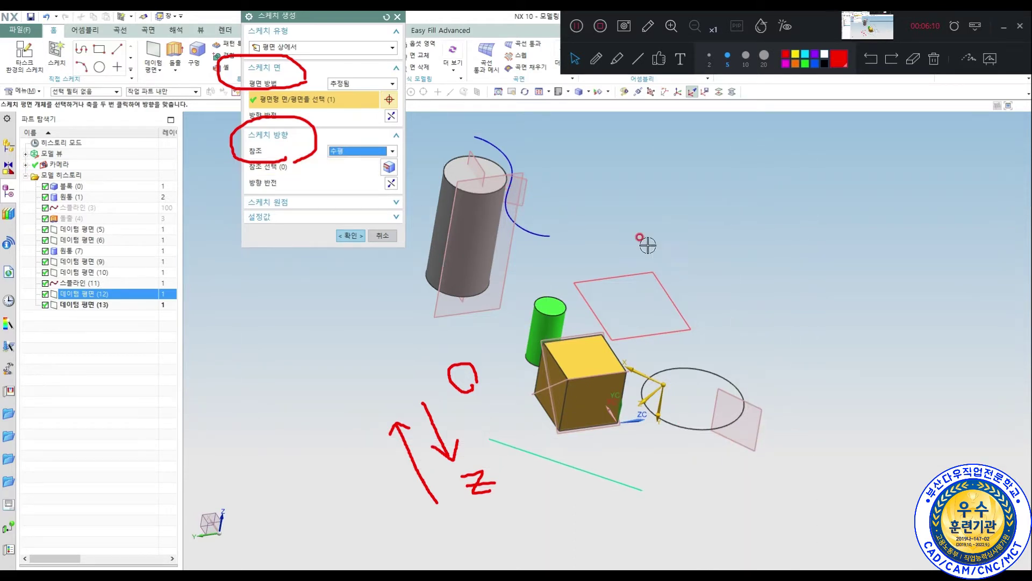
- Flip the sketch's X axis to the opposite direction and create the sketch on the datum plane at the circle
{"action": "double_click", "coordinate": [631, 363]}
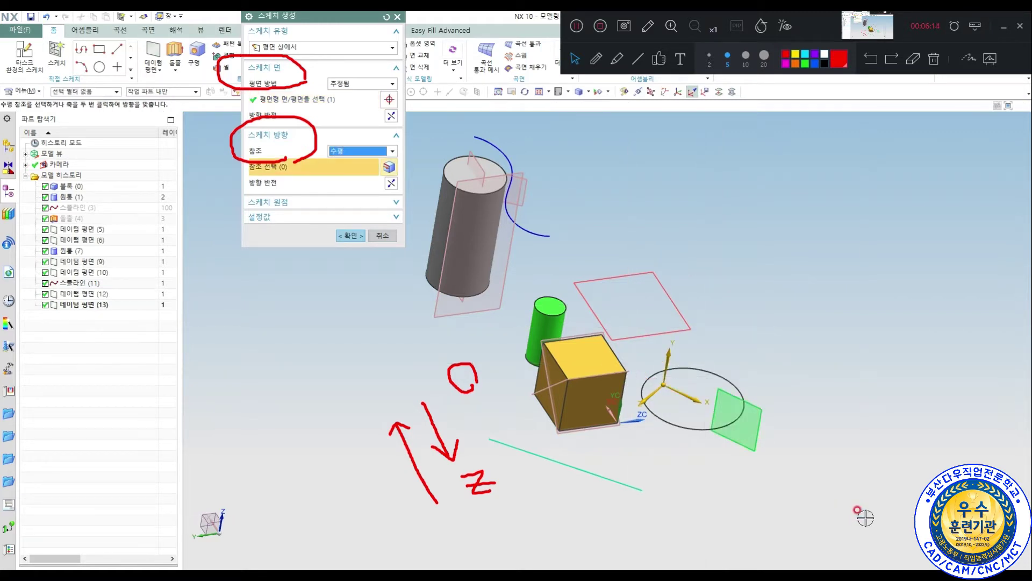
{"action": "middle_click_drag", "start_coordinate": [733, 445], "coordinate": [749, 459]}
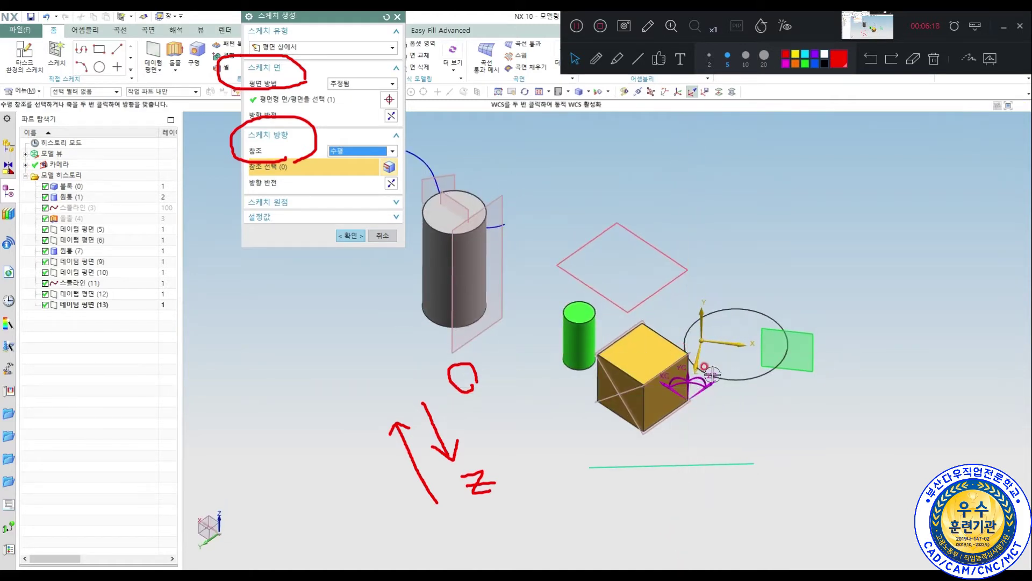
{"action": "middle_click_drag", "start_coordinate": [754, 355], "coordinate": [751, 328]}
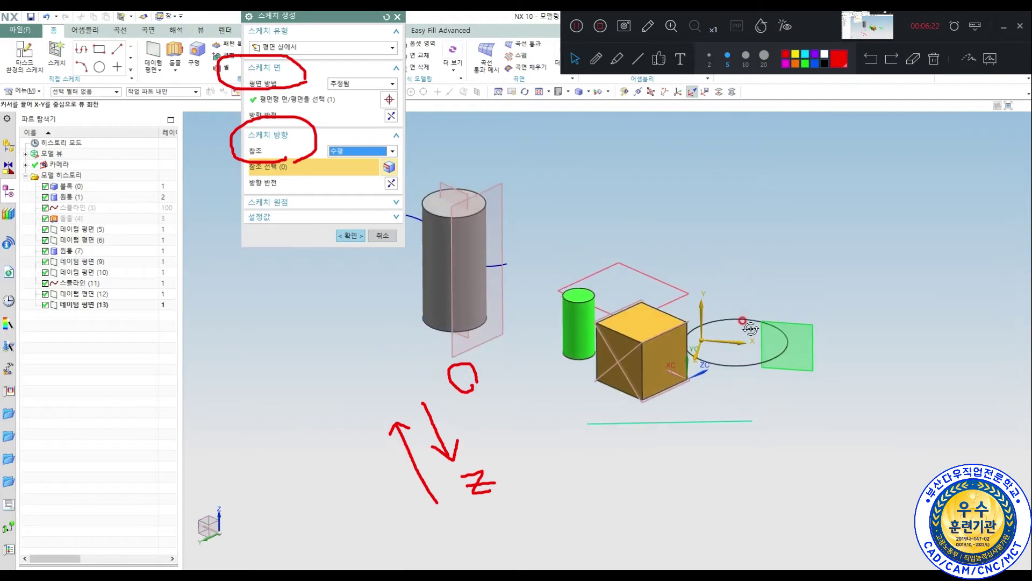
{"action": "left_click", "coordinate": [345, 234]}
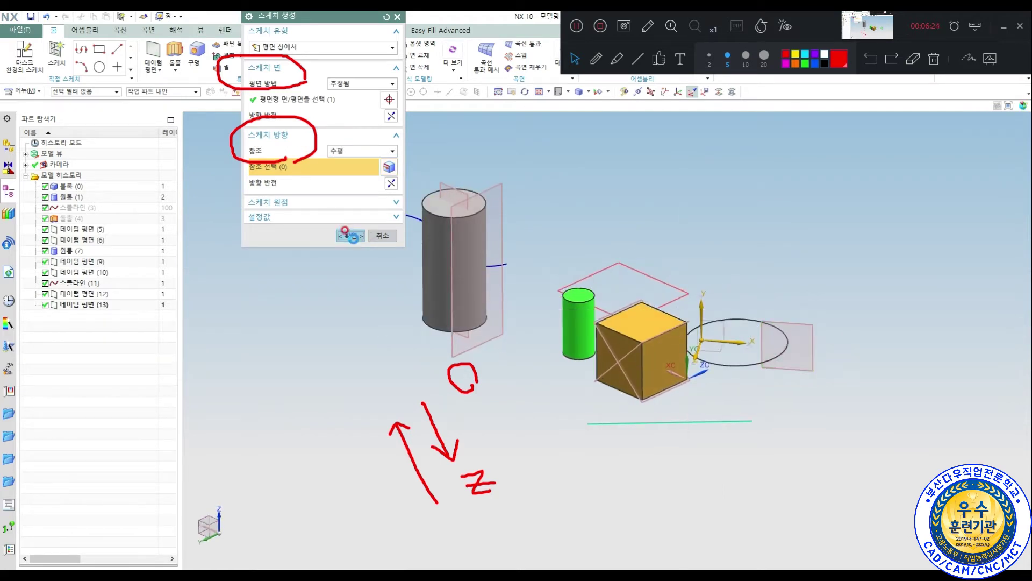
{"action": "left_click", "coordinate": [934, 59]}
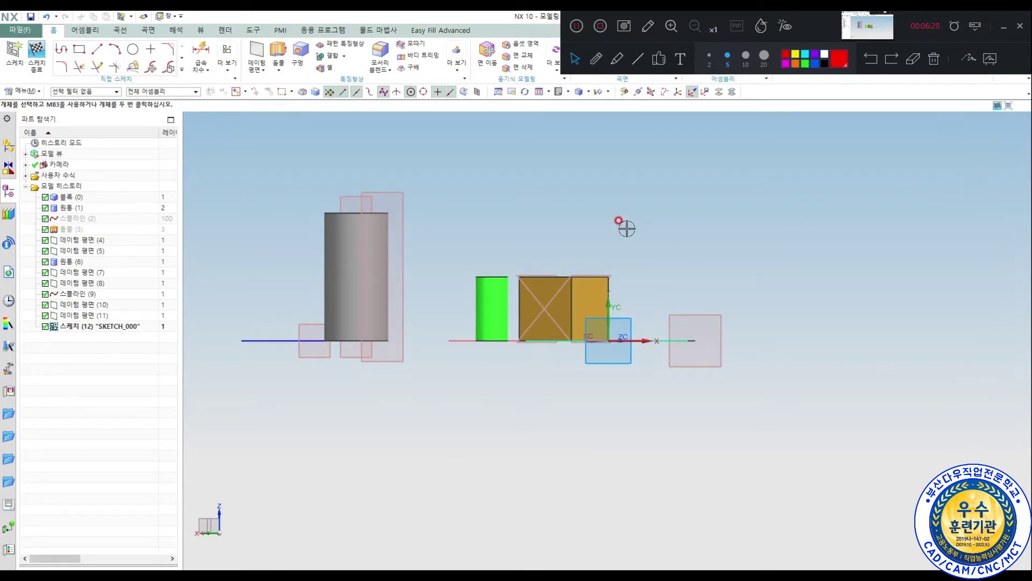
{"action": "mouse_move", "coordinate": [567, 224]}
{"action": "middle_mouse_down"}
{"action": "mouse_move", "coordinate": [567, 264]}
{"action": "mouse_move", "coordinate": [565, 238]}
{"action": "middle_mouse_up"}
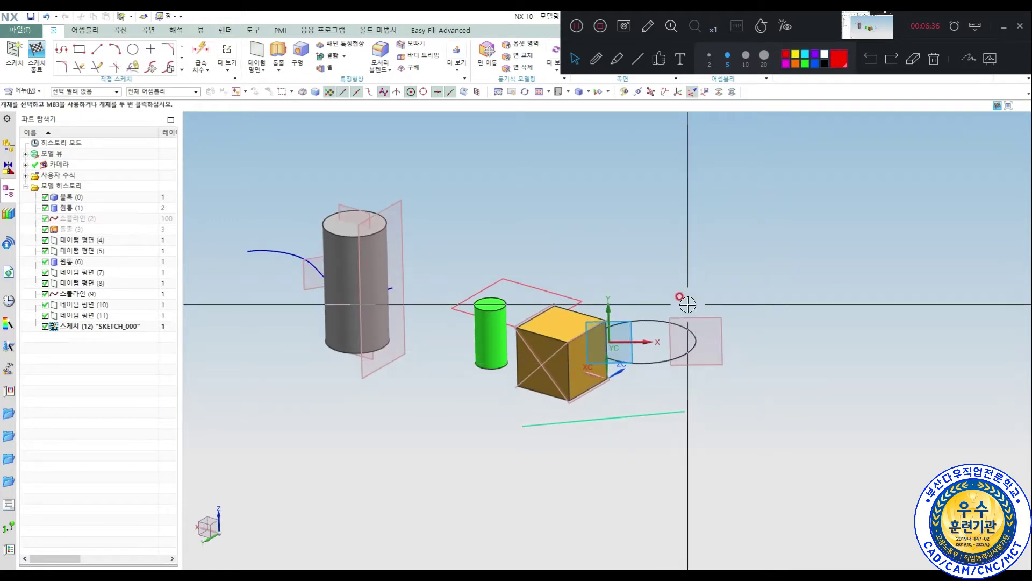
{"action": "left_click", "coordinate": [772, 298]}
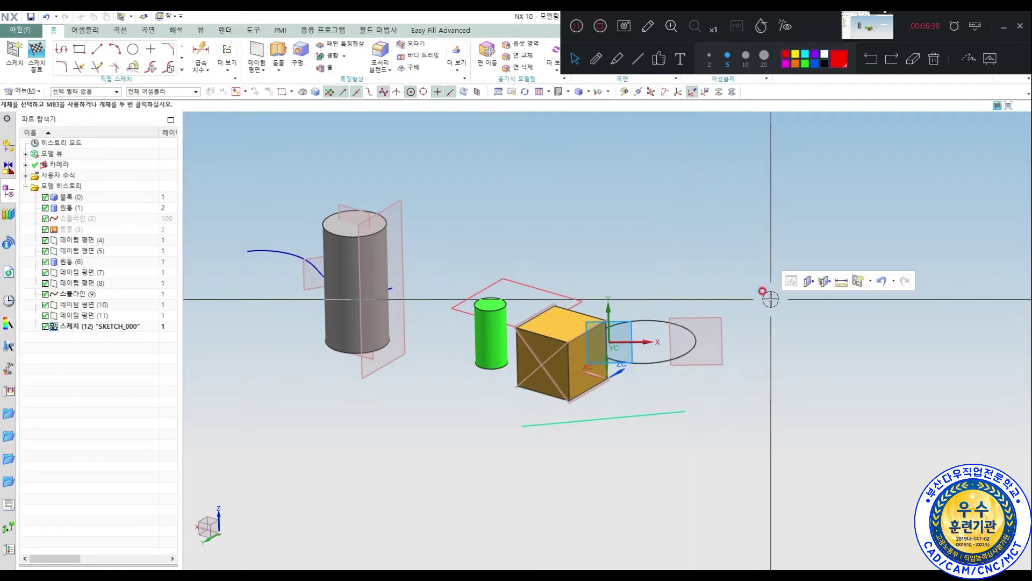
{"action": "key", "text": "F8"}
{"action": "middle_click_drag", "start_coordinate": [654, 249], "coordinate": [661, 324]}
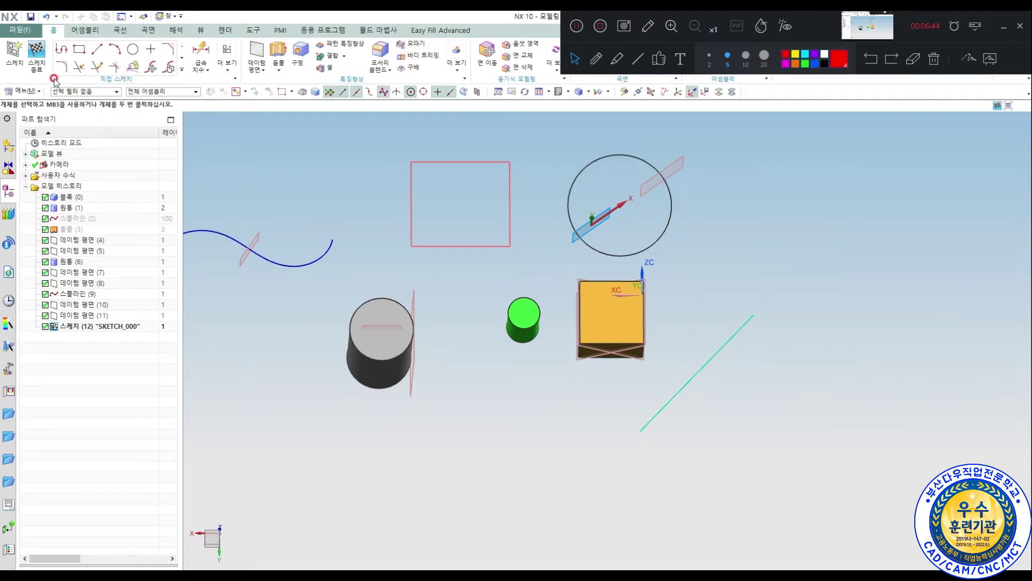
{"action": "left_click", "coordinate": [230, 71]}
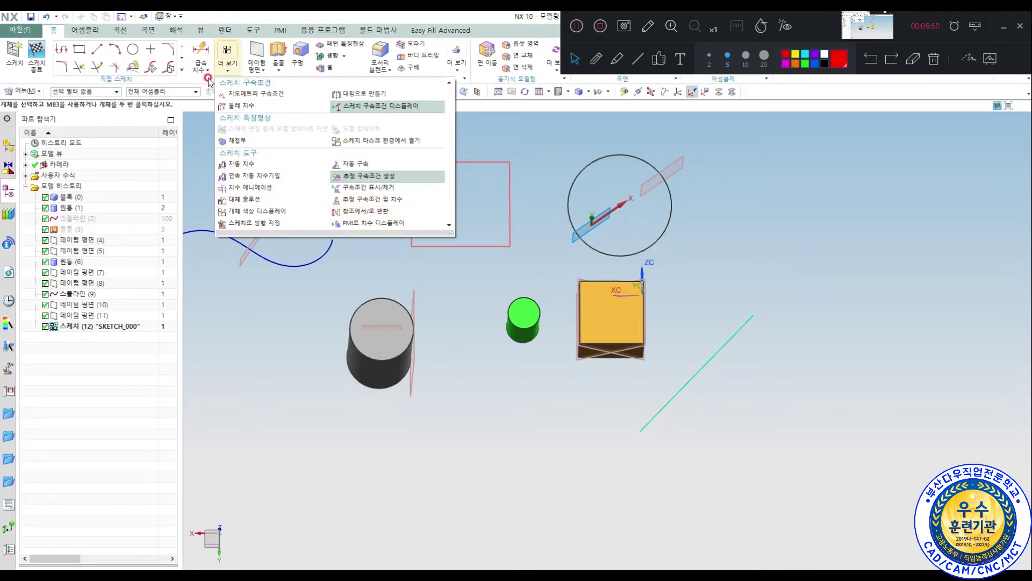
{"action": "left_click", "coordinate": [207, 71]}
{"action": "left_click", "coordinate": [243, 18]}
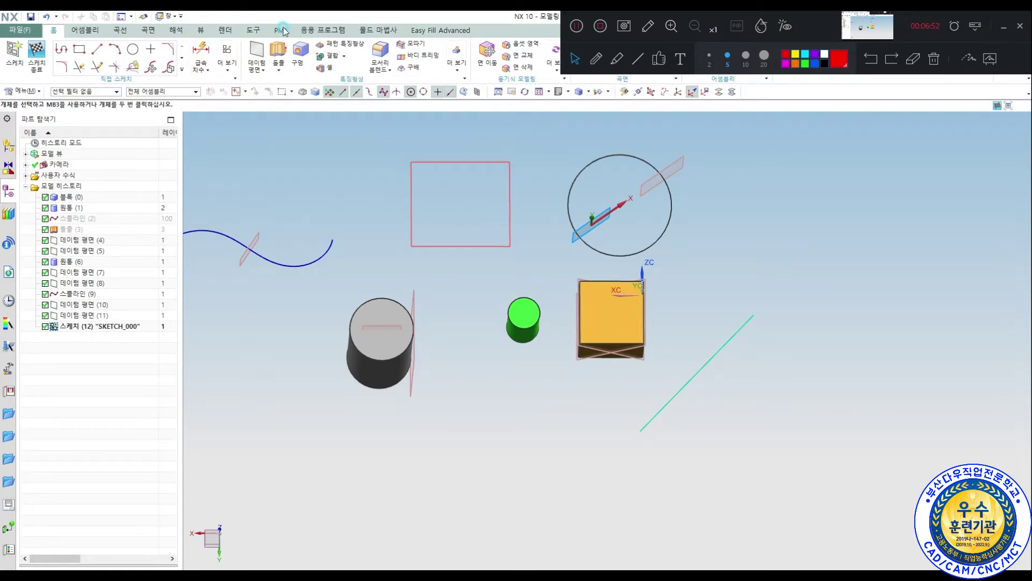
{"action": "left_click", "coordinate": [1006, 29]}
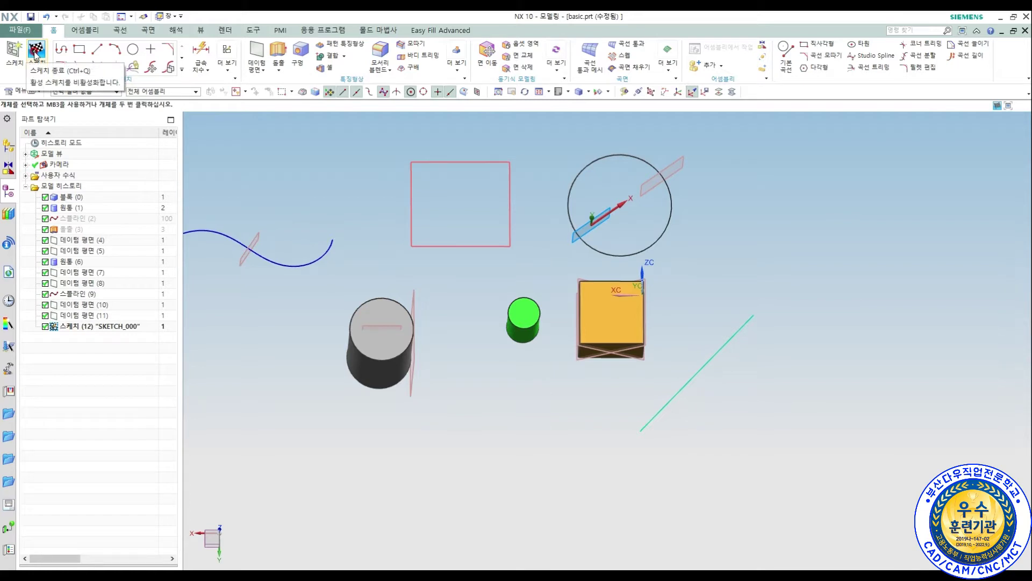
- Finish the empty sketch and delete SKETCH_000 from the model history
{"action": "left_click", "coordinate": [35, 52]}
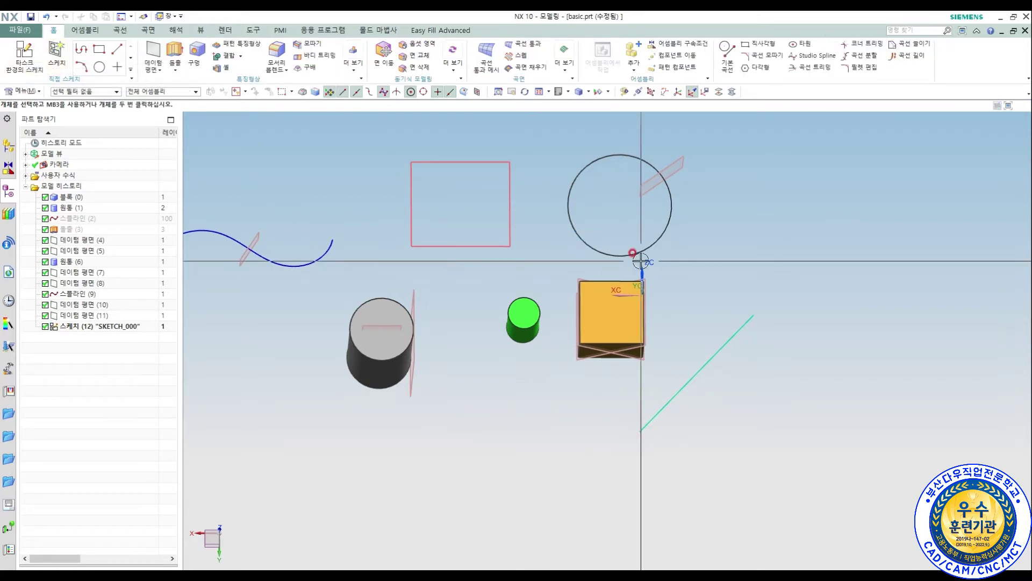
{"action": "left_click", "coordinate": [145, 328]}
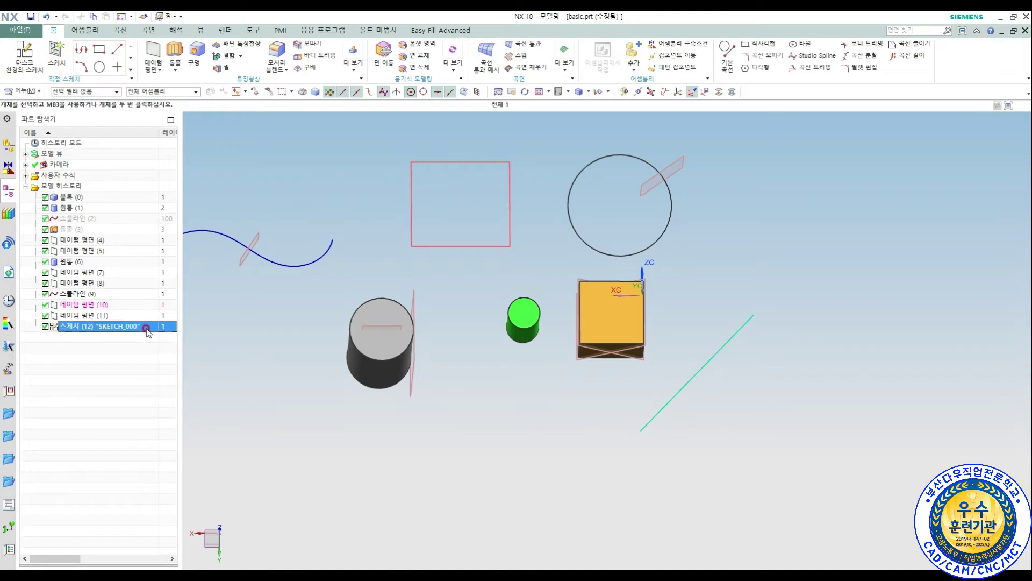
{"action": "key", "text": "Delete"}
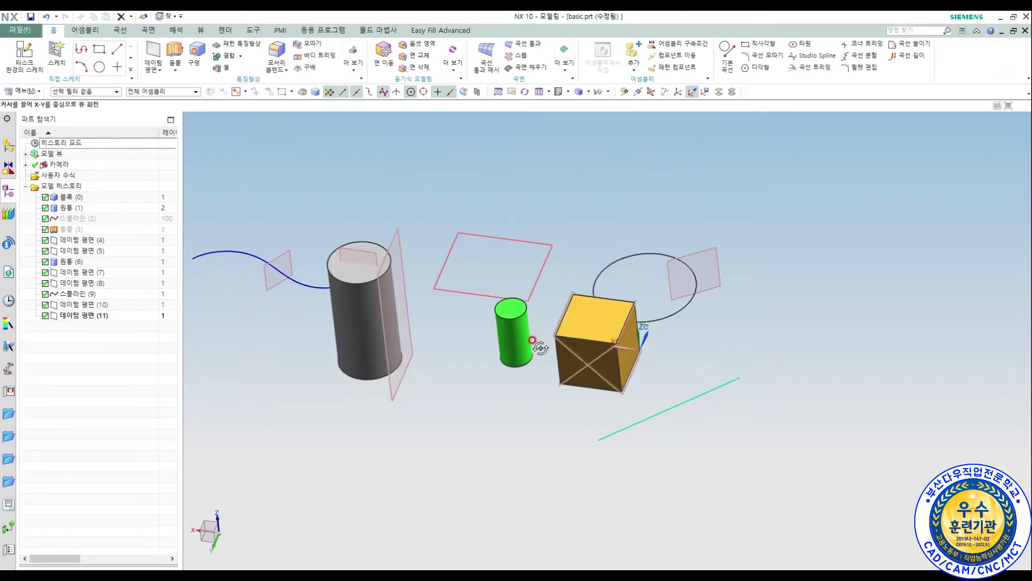
{"action": "mouse_move", "coordinate": [532, 342]}
{"action": "middle_mouse_down"}
{"action": "mouse_move", "coordinate": [470, 350]}
{"action": "mouse_move", "coordinate": [530, 351]}
{"action": "middle_mouse_up"}
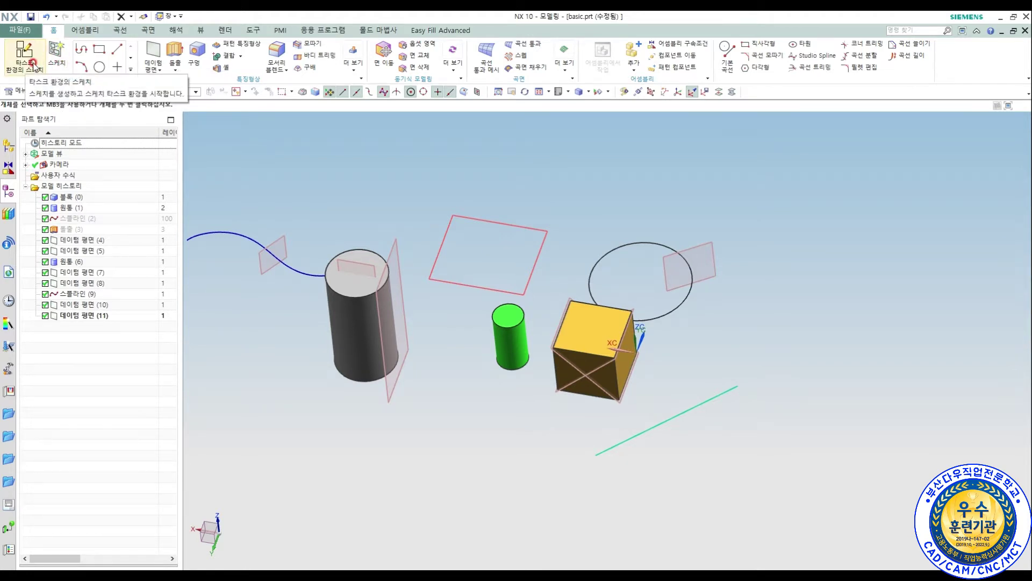
- Switch to model1.prt and start a task-environment sketch on the XY plane of the datum coordinate system
{"action": "left_click", "coordinate": [169, 16]}
{"action": "left_click", "coordinate": [195, 93]}
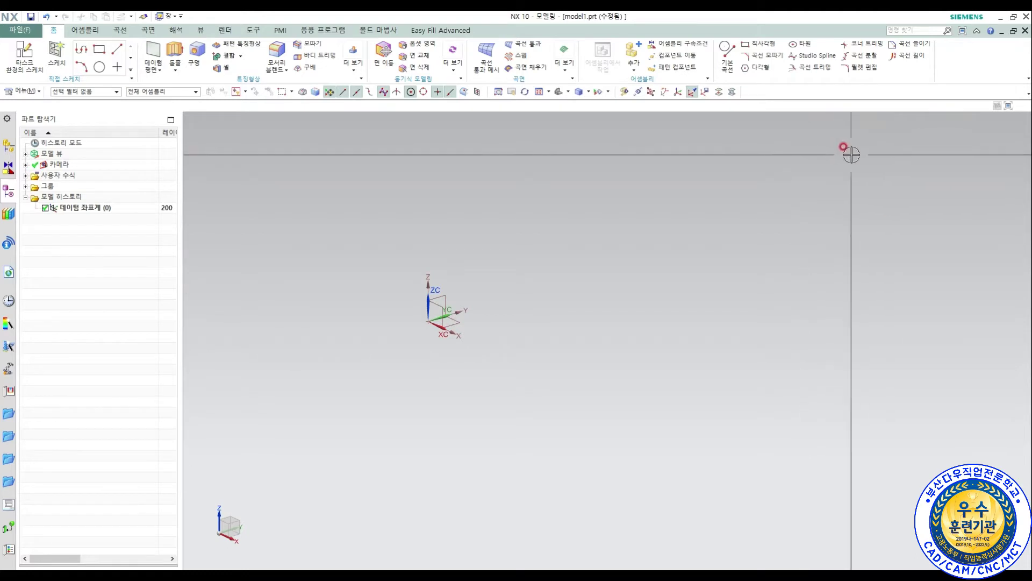
{"action": "left_click", "coordinate": [24, 54]}
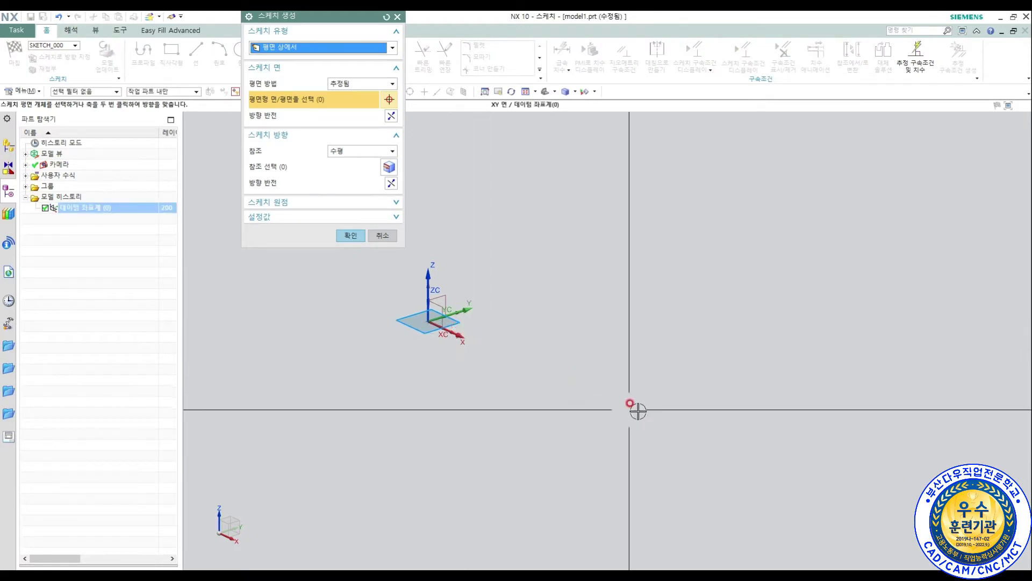
{"action": "left_click", "coordinate": [459, 323]}
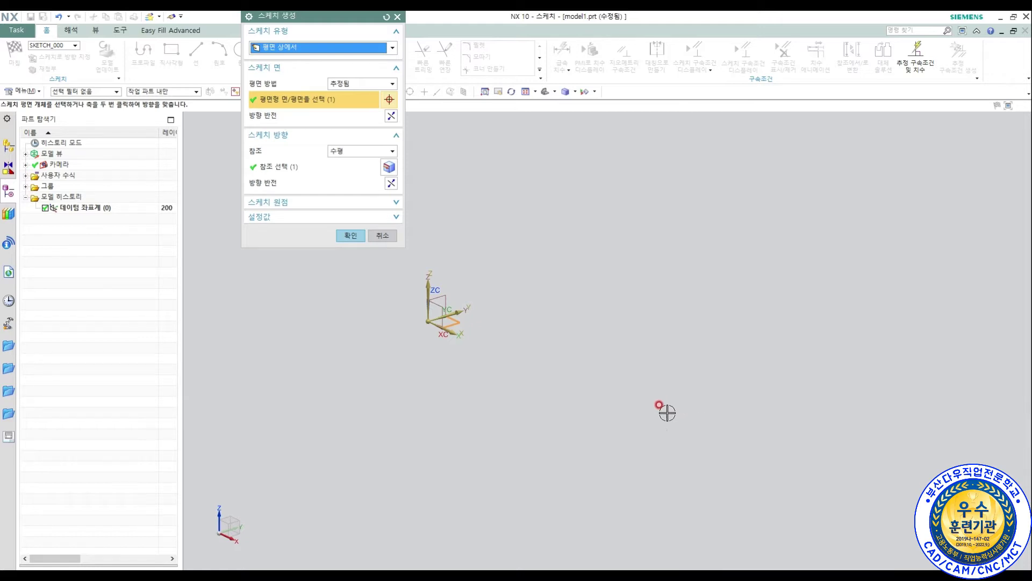
{"action": "left_click", "coordinate": [546, 99]}
{"action": "left_click", "coordinate": [563, 107]}
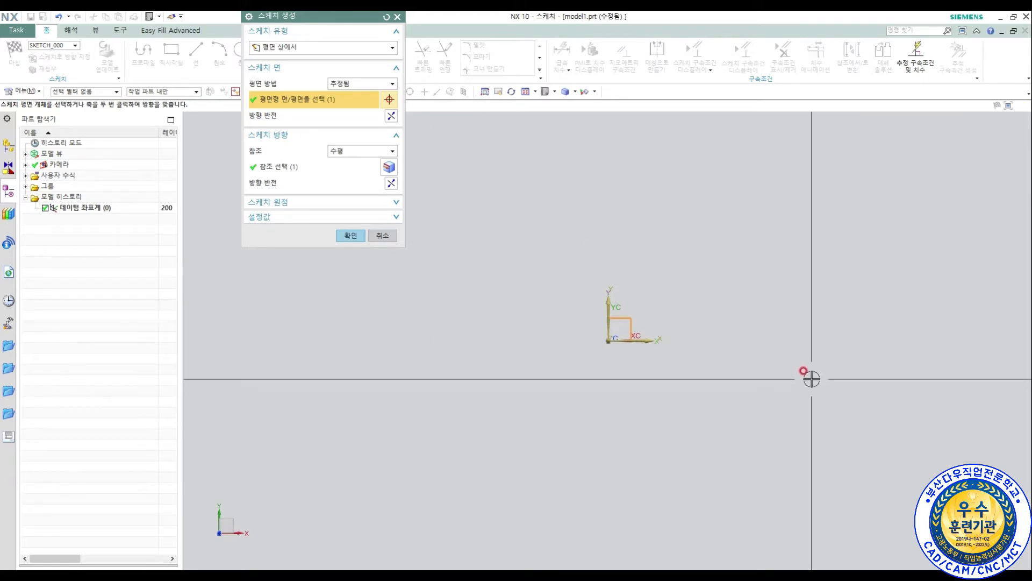
{"action": "mouse_move", "coordinate": [733, 427]}
{"action": "middle_mouse_down"}
{"action": "mouse_move", "coordinate": [717, 355]}
{"action": "mouse_move", "coordinate": [702, 378]}
{"action": "mouse_move", "coordinate": [729, 389]}
{"action": "mouse_move", "coordinate": [707, 374]}
{"action": "mouse_move", "coordinate": [663, 408]}
{"action": "middle_mouse_up"}
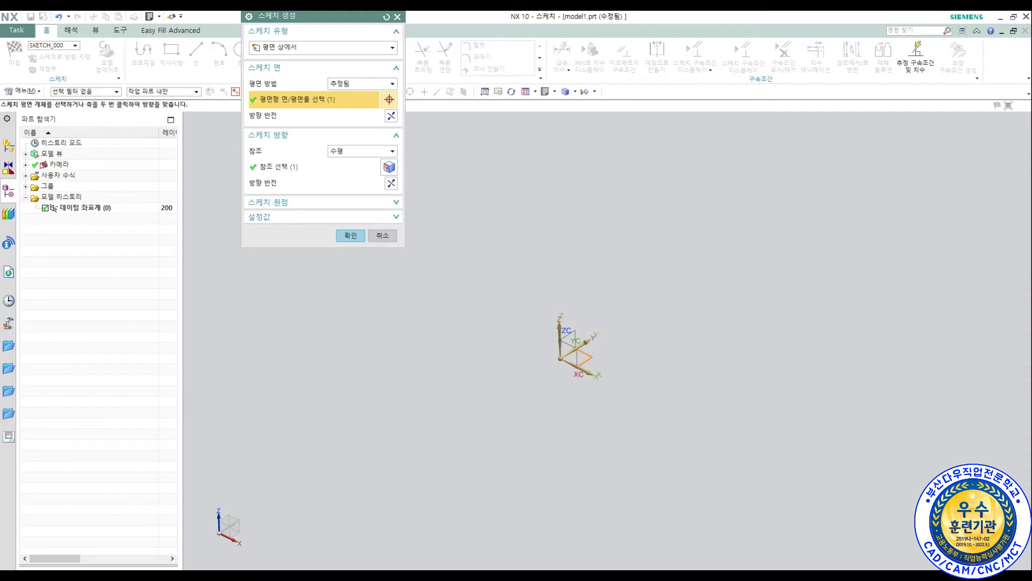
{"action": "mouse_move", "coordinate": [625, 14]}
{"action": "left_click", "coordinate": [594, 58]}
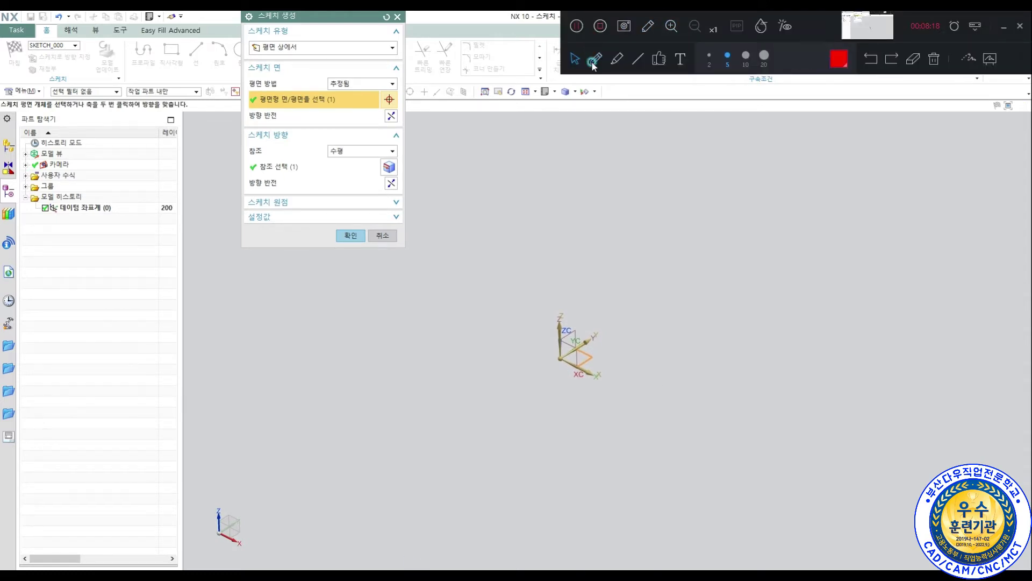
{"action": "mouse_move", "coordinate": [566, 179]}
{"action": "left_mouse_down"}
{"action": "mouse_move", "coordinate": [567, 280]}
{"action": "mouse_move", "coordinate": [579, 262]}
{"action": "left_mouse_up"}
{"action": "mouse_move", "coordinate": [543, 152]}
{"action": "left_mouse_down"}
{"action": "mouse_move", "coordinate": [575, 146]}
{"action": "mouse_move", "coordinate": [560, 141]}
{"action": "mouse_move", "coordinate": [565, 147]}
{"action": "left_mouse_up"}
{"action": "left_click", "coordinate": [551, 153]}
{"action": "left_click", "coordinate": [559, 154]}
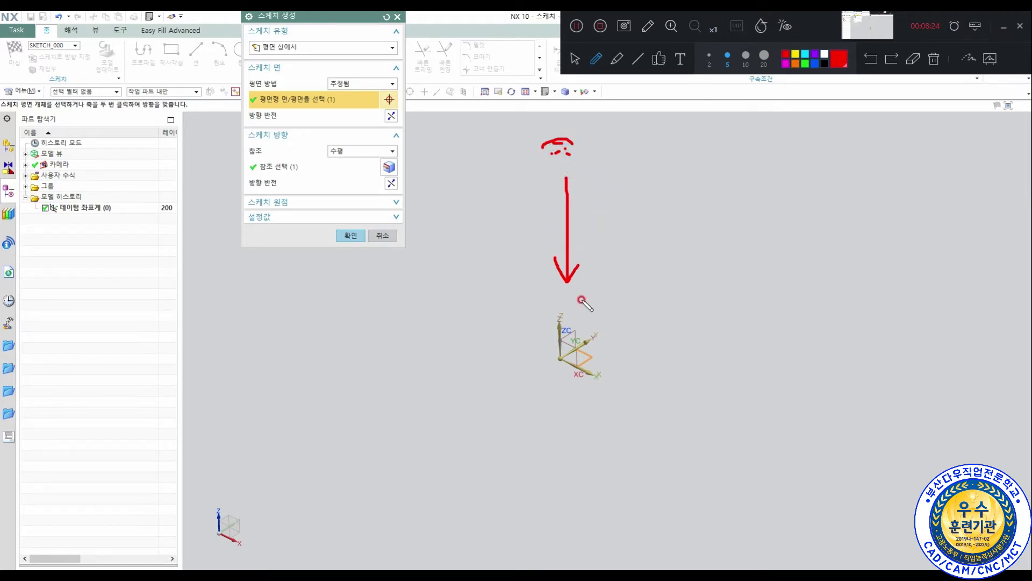
{"action": "mouse_move", "coordinate": [561, 335]}
{"action": "left_mouse_down"}
{"action": "mouse_move", "coordinate": [553, 311]}
{"action": "mouse_move", "coordinate": [584, 329]}
{"action": "left_mouse_up"}
{"action": "mouse_move", "coordinate": [496, 317]}
{"action": "left_mouse_down"}
{"action": "mouse_move", "coordinate": [485, 183]}
{"action": "mouse_move", "coordinate": [498, 195]}
{"action": "left_mouse_up"}
{"action": "left_click_drag", "start_coordinate": [477, 150], "coordinate": [496, 157]}
{"action": "left_click_drag", "start_coordinate": [495, 317], "coordinate": [656, 444]}
{"action": "left_click_drag", "start_coordinate": [640, 424], "coordinate": [637, 466]}
{"action": "mouse_move", "coordinate": [686, 475]}
{"action": "left_mouse_down"}
{"action": "mouse_move", "coordinate": [712, 468]}
{"action": "mouse_move", "coordinate": [730, 480]}
{"action": "left_mouse_up"}
{"action": "left_click_drag", "start_coordinate": [734, 441], "coordinate": [707, 484]}
{"action": "left_click_drag", "start_coordinate": [496, 317], "coordinate": [594, 292]}
{"action": "left_click_drag", "start_coordinate": [671, 278], "coordinate": [751, 256]}
{"action": "mouse_move", "coordinate": [770, 220]}
{"action": "left_mouse_down"}
{"action": "mouse_move", "coordinate": [792, 248]}
{"action": "mouse_move", "coordinate": [752, 293]}
{"action": "left_mouse_up"}
{"action": "left_click_drag", "start_coordinate": [740, 246], "coordinate": [751, 264]}
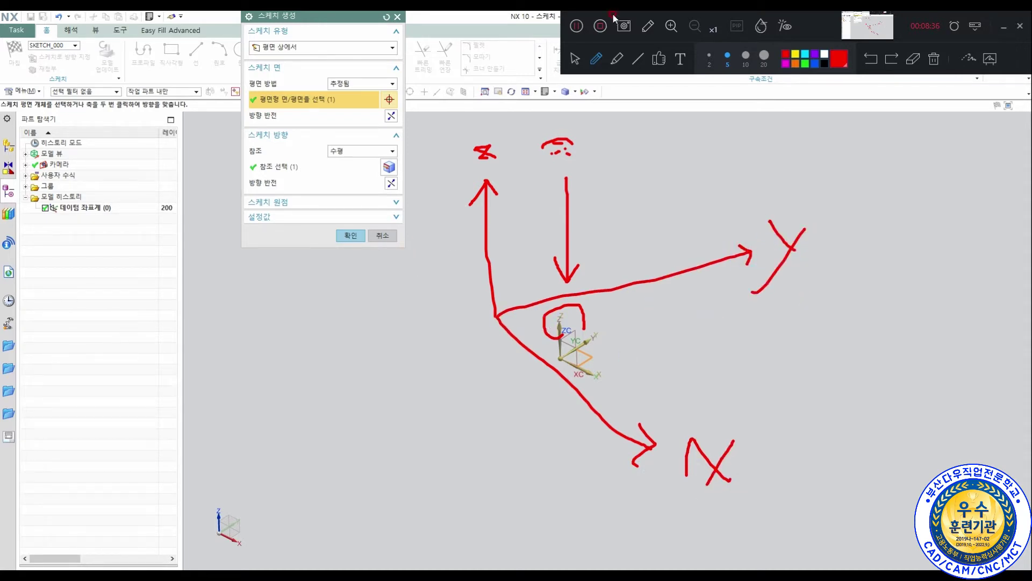
- Create the task-environment sketch on the selected XY plane with the horizontal (수평) orientation reference
{"action": "left_click", "coordinate": [575, 60]}
{"action": "left_click", "coordinate": [378, 240]}
{"action": "left_click", "coordinate": [353, 235]}
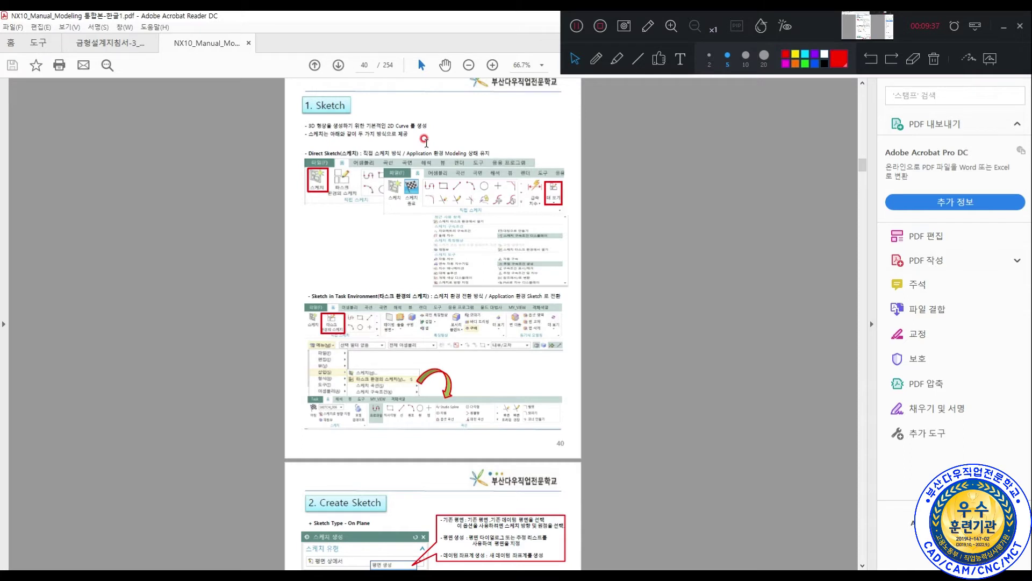
{"action": "left_click", "coordinate": [596, 58]}
{"action": "mouse_move", "coordinate": [345, 186]}
{"action": "left_mouse_down"}
{"action": "mouse_move", "coordinate": [304, 214]}
{"action": "mouse_move", "coordinate": [291, 161]}
{"action": "mouse_move", "coordinate": [359, 143]}
{"action": "mouse_move", "coordinate": [366, 177]}
{"action": "mouse_move", "coordinate": [336, 213]}
{"action": "left_mouse_up"}
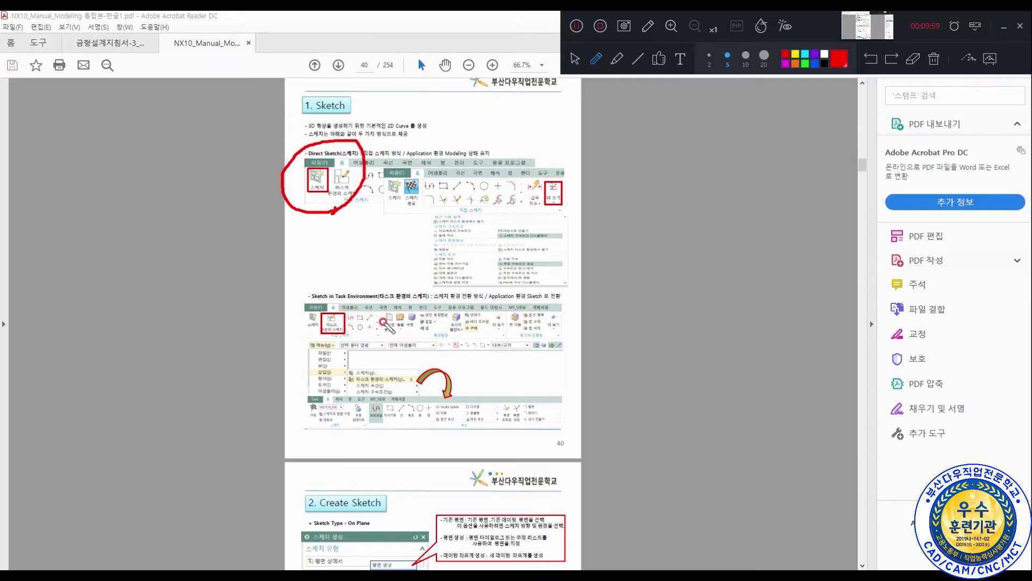
{"action": "mouse_move", "coordinate": [339, 340]}
{"action": "left_mouse_down"}
{"action": "mouse_move", "coordinate": [336, 354]}
{"action": "mouse_move", "coordinate": [304, 332]}
{"action": "mouse_move", "coordinate": [342, 292]}
{"action": "mouse_move", "coordinate": [353, 342]}
{"action": "left_mouse_up"}
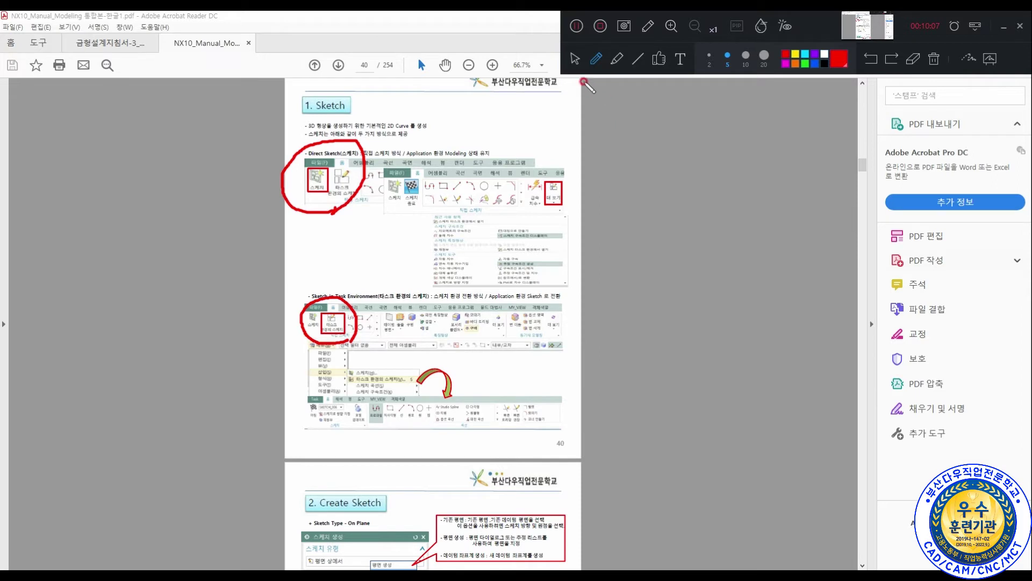
{"action": "left_click", "coordinate": [574, 58]}
{"action": "key", "text": "alt+Tab"}
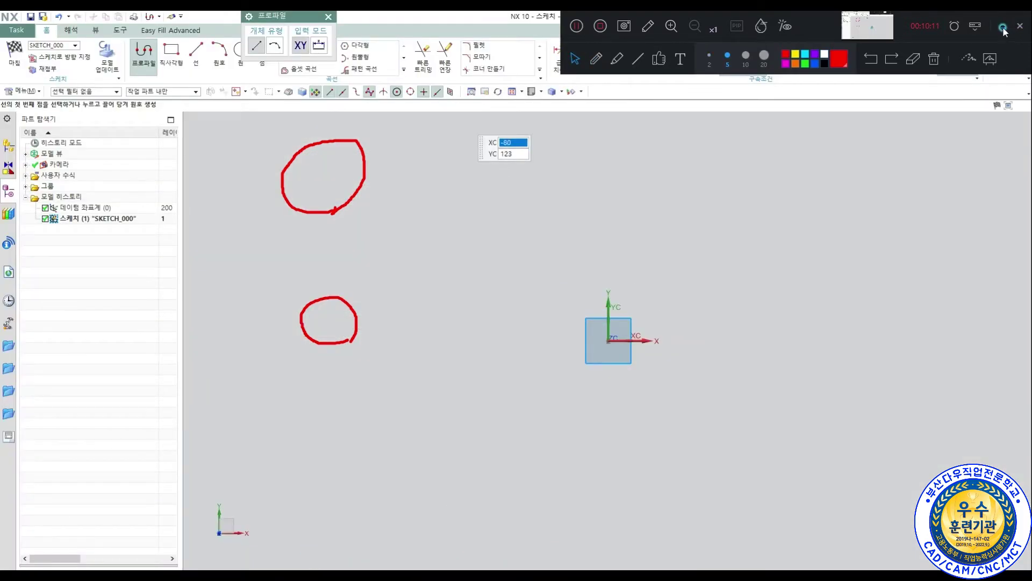
{"action": "left_click", "coordinate": [1004, 30]}
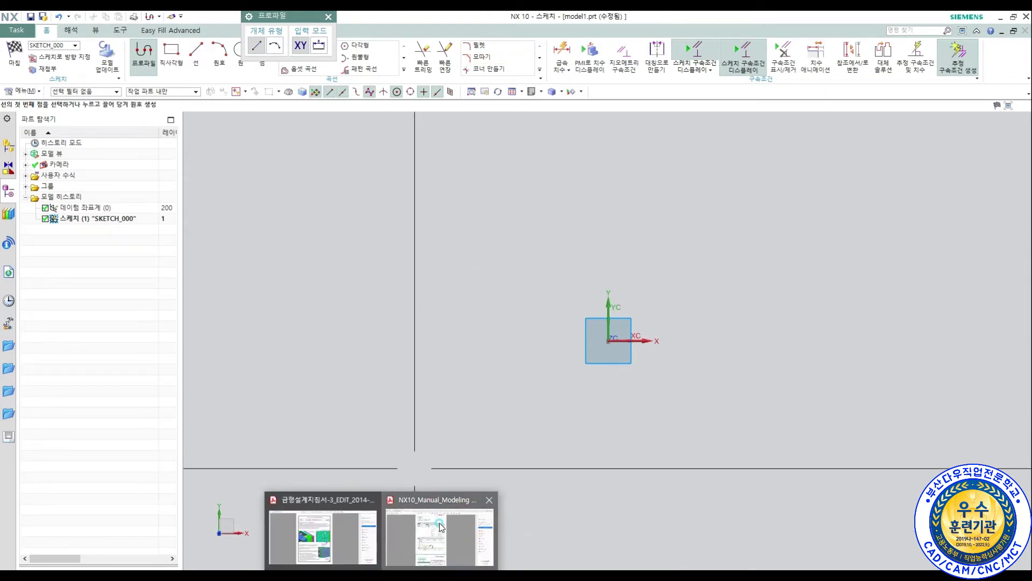
- Switch to the NX10 manual PDF in Acrobat Reader, view the Create Sketch page, and return to NX
{"action": "left_click", "coordinate": [438, 530]}
{"action": "scroll", "coordinate": [458, 360], "scroll_direction": "down", "scroll_amount": 10}
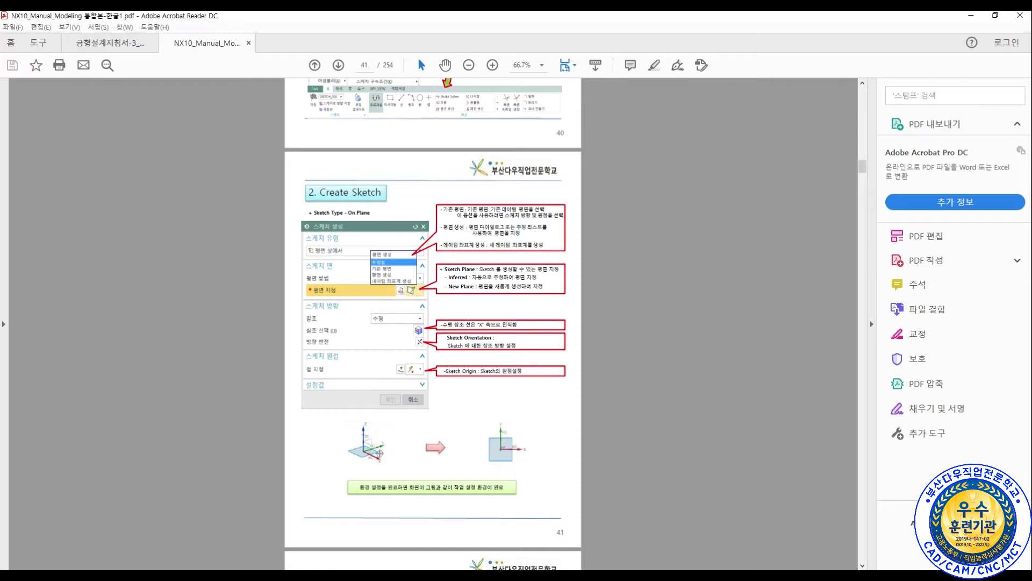
{"action": "key", "text": "alt+Tab"}
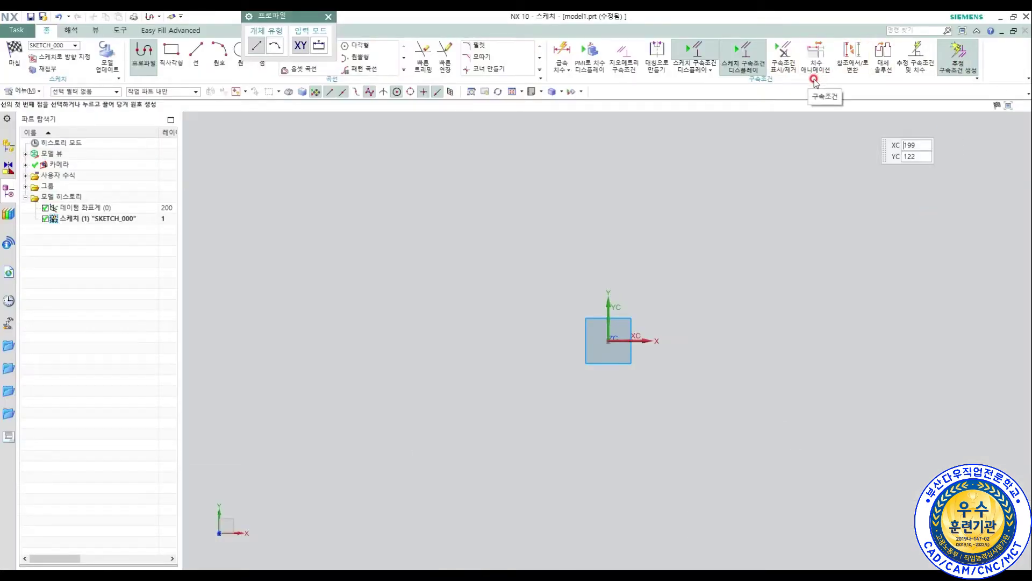
- Remove the PMI dimension display command (PMI로 치수 디스플레이) from the constraints group and end the Profile command
{"action": "left_click", "coordinate": [978, 78]}
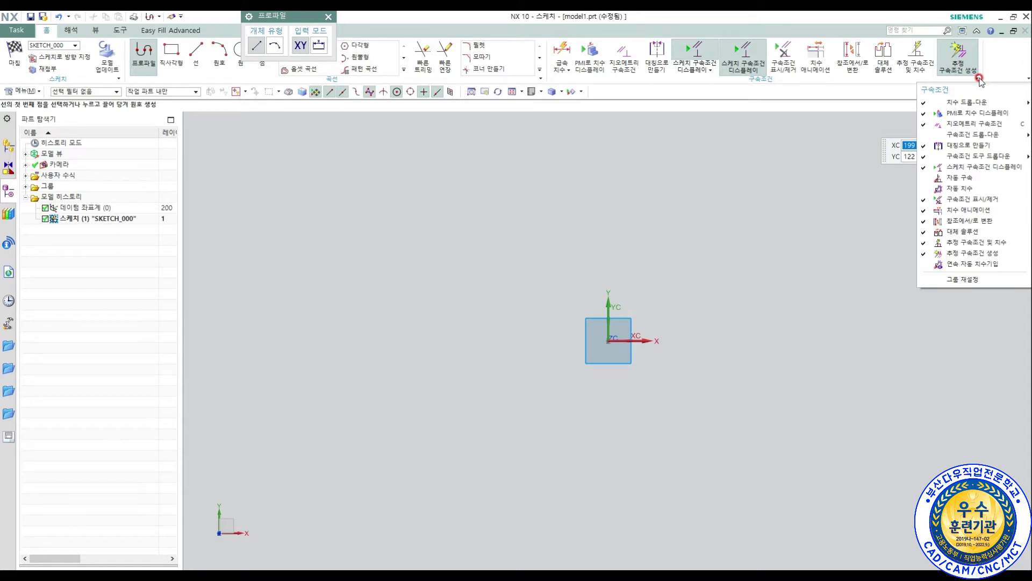
{"action": "left_click", "coordinate": [926, 114]}
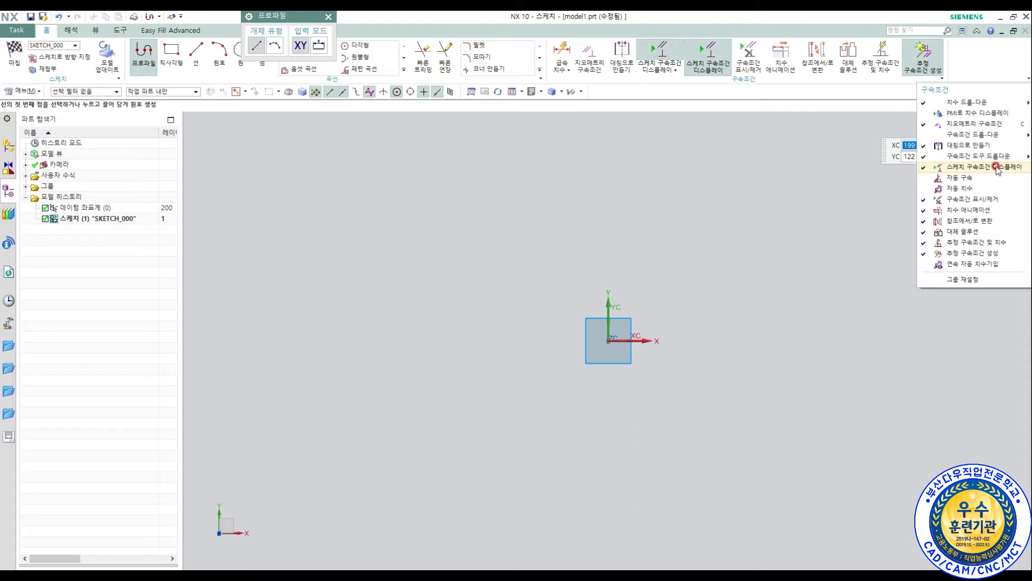
{"action": "middle_click", "coordinate": [888, 235]}
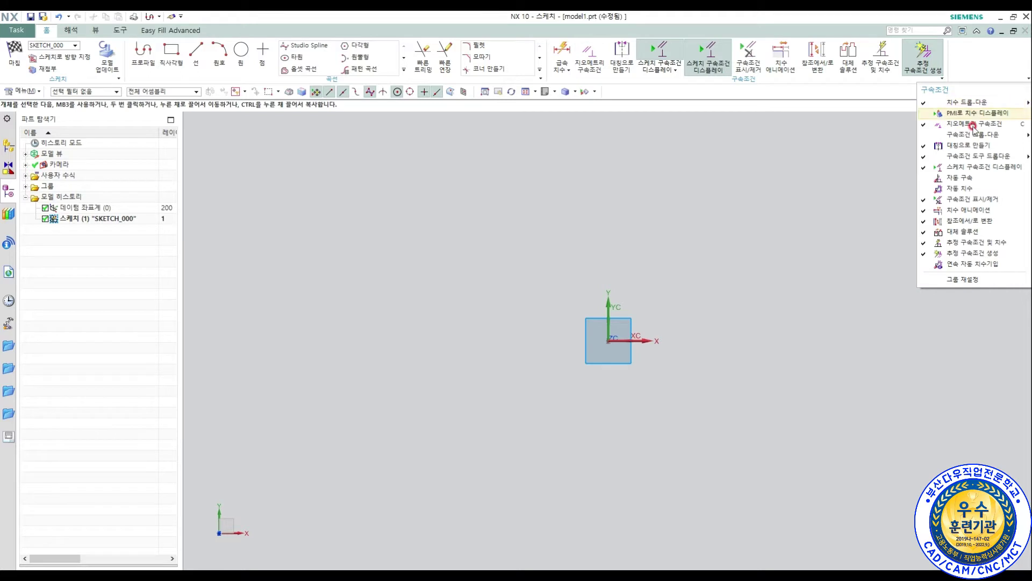
{"action": "left_click", "coordinate": [953, 264]}
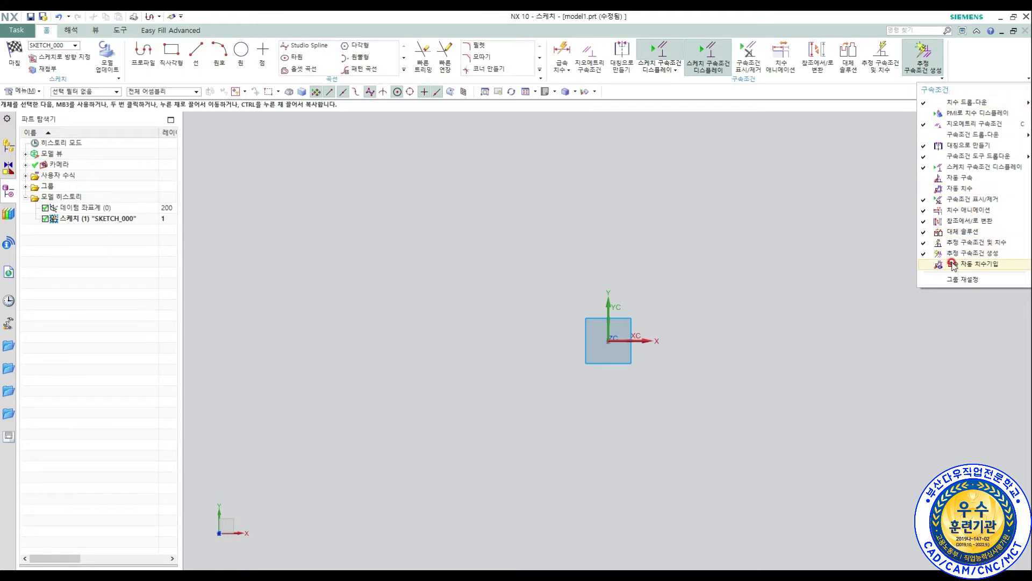
{"action": "left_click", "coordinate": [857, 300]}
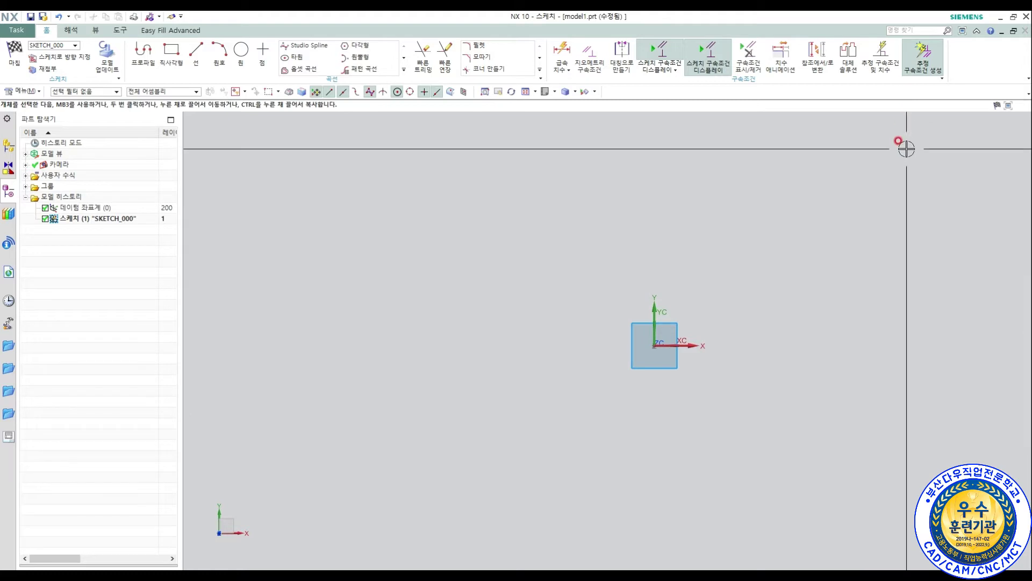
- Open ribbon customization (사용자 정의) and set the constraint tools drop-down to the small style that always shows icon and text
{"action": "left_click", "coordinate": [628, 72]}
{"action": "left_click", "coordinate": [962, 64]}
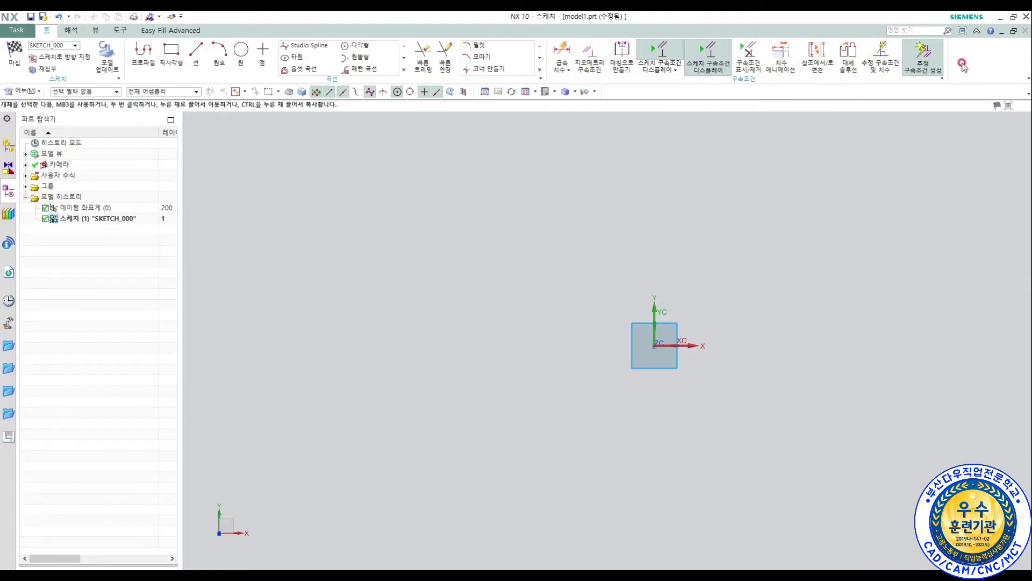
{"action": "right_click", "coordinate": [887, 81]}
{"action": "right_click", "coordinate": [984, 56]}
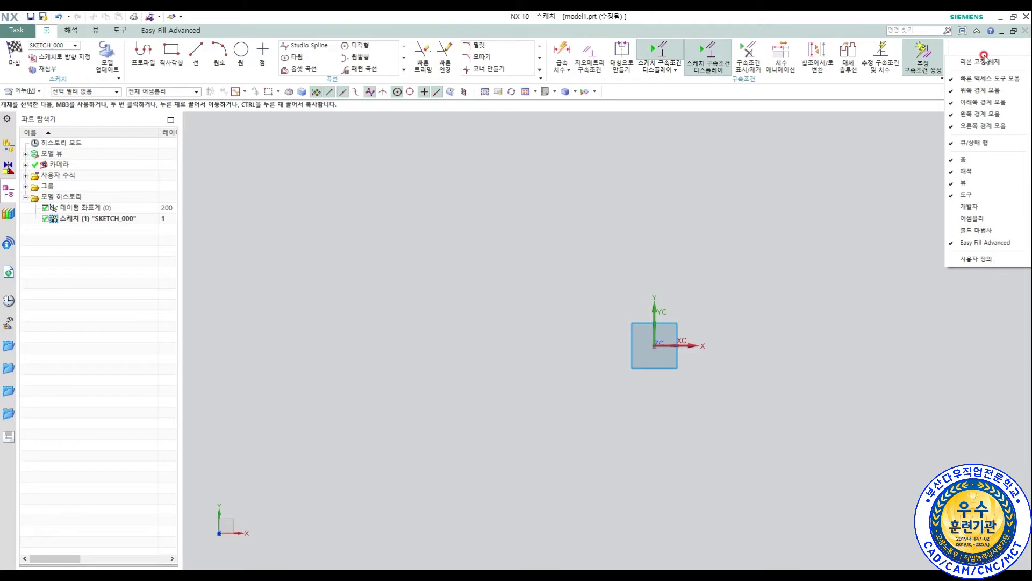
{"action": "left_click", "coordinate": [976, 259]}
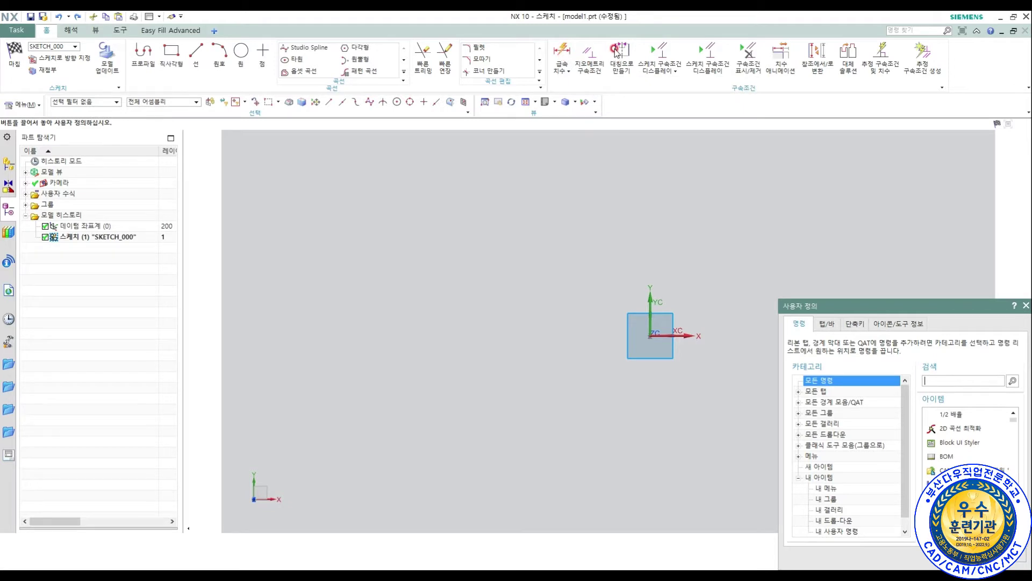
{"action": "right_click", "coordinate": [672, 60]}
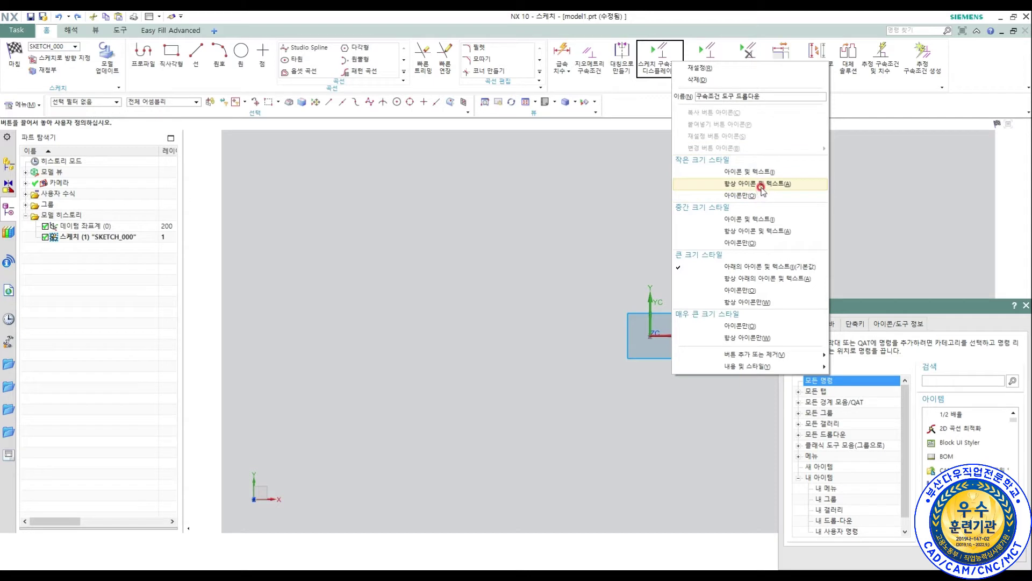
{"action": "right_click", "coordinate": [657, 67]}
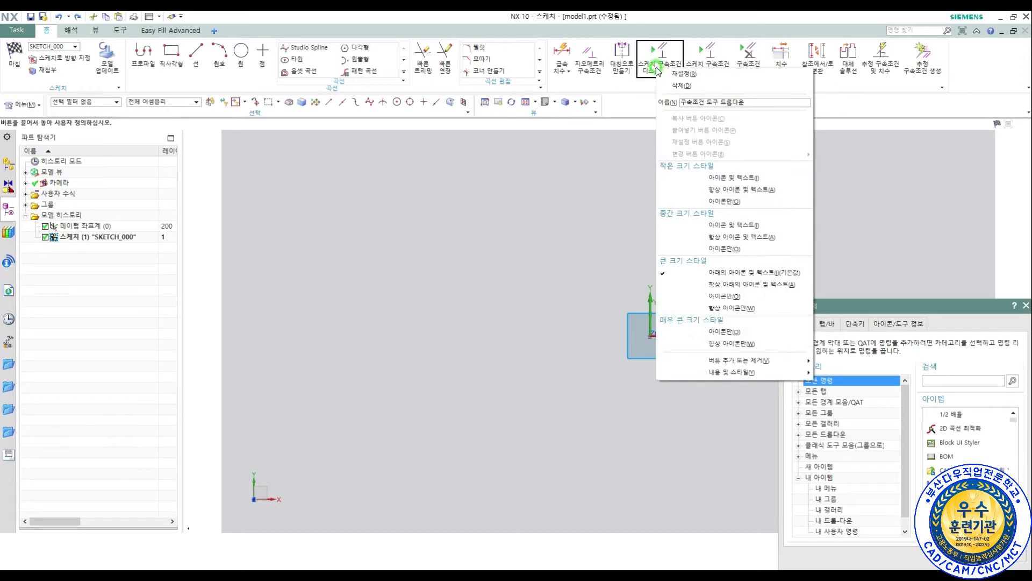
{"action": "left_click", "coordinate": [718, 191]}
- Apply the small always-icon-and-text style to the remaining large constraint commands beside it and close the customization dialog
{"action": "right_click", "coordinate": [742, 65]}
{"action": "left_click", "coordinate": [801, 189]}
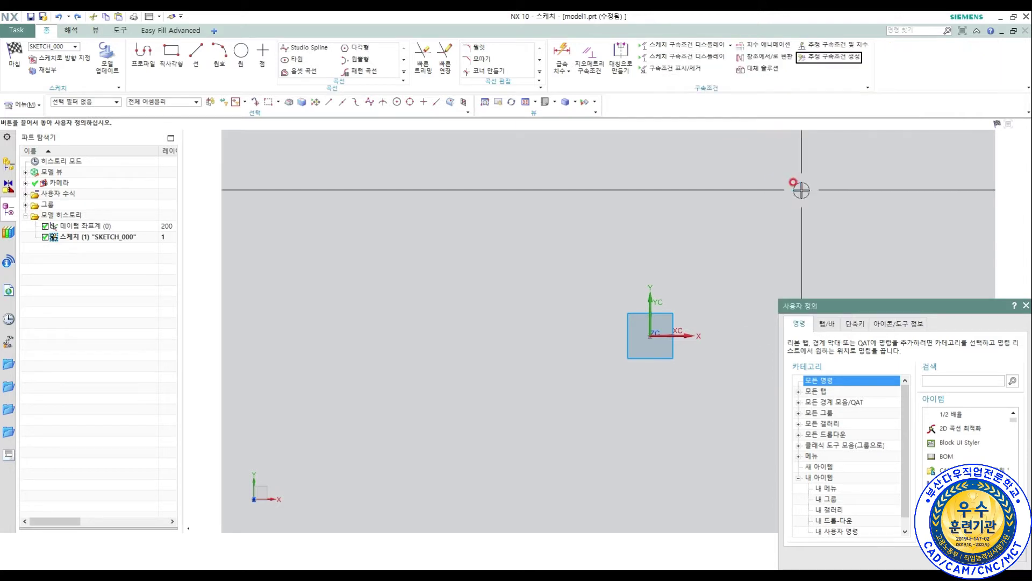
{"action": "left_click_drag", "start_coordinate": [900, 309], "coordinate": [623, 158]}
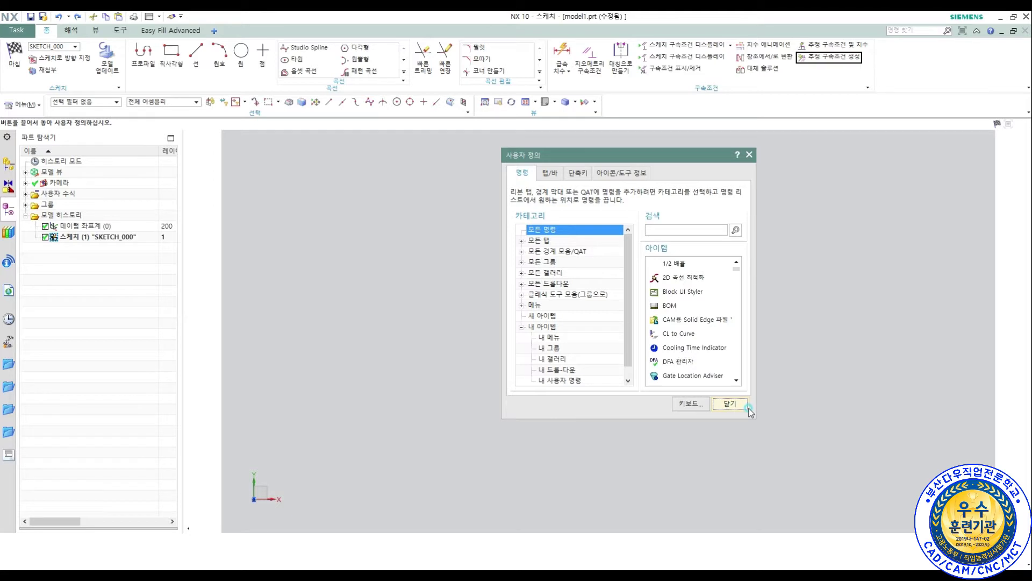
{"action": "left_click", "coordinate": [731, 405]}
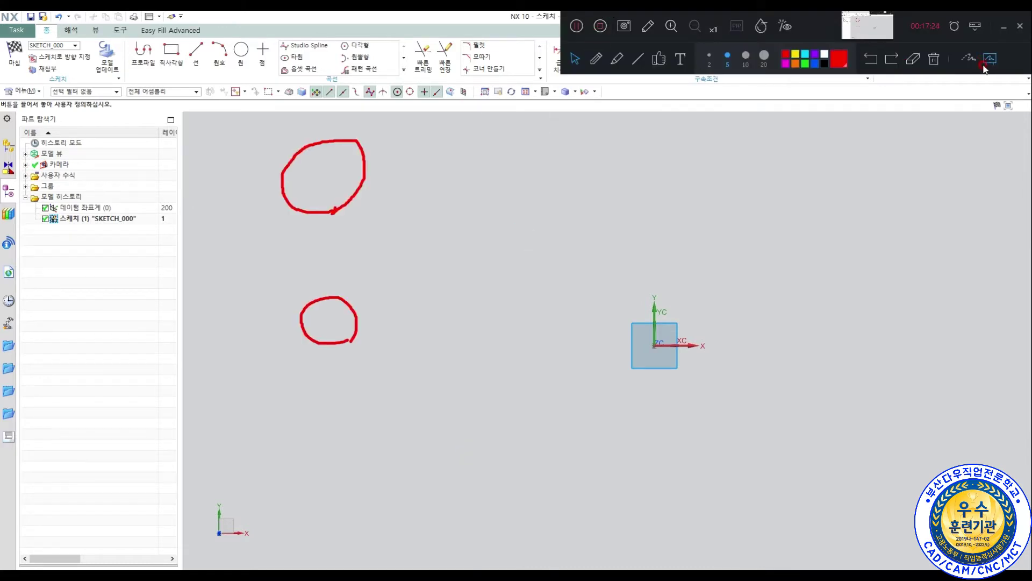
{"action": "left_click", "coordinate": [936, 59]}
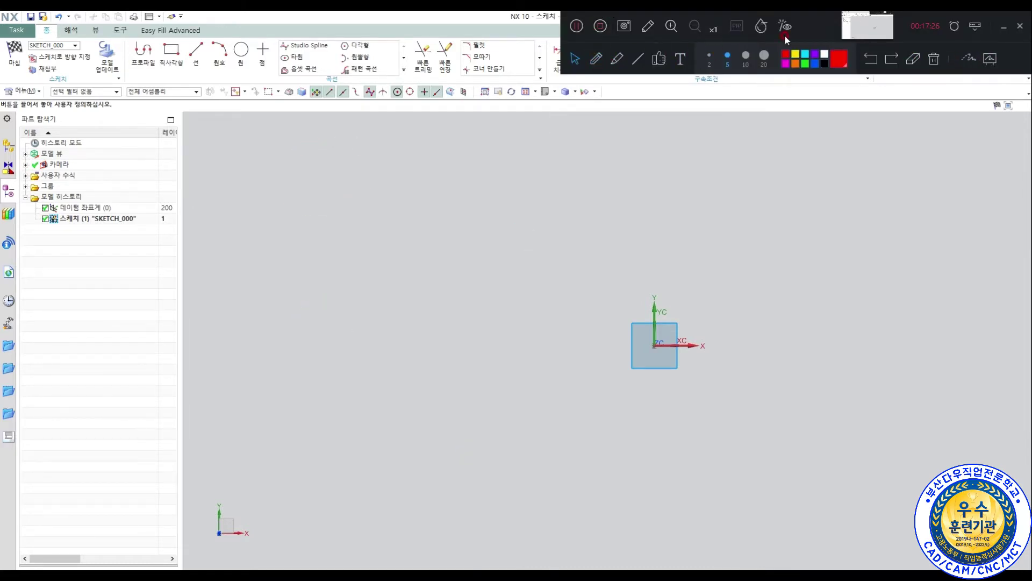
{"action": "left_click_drag", "start_coordinate": [809, 12], "coordinate": [800, 190]}
{"action": "left_click", "coordinate": [588, 237]}
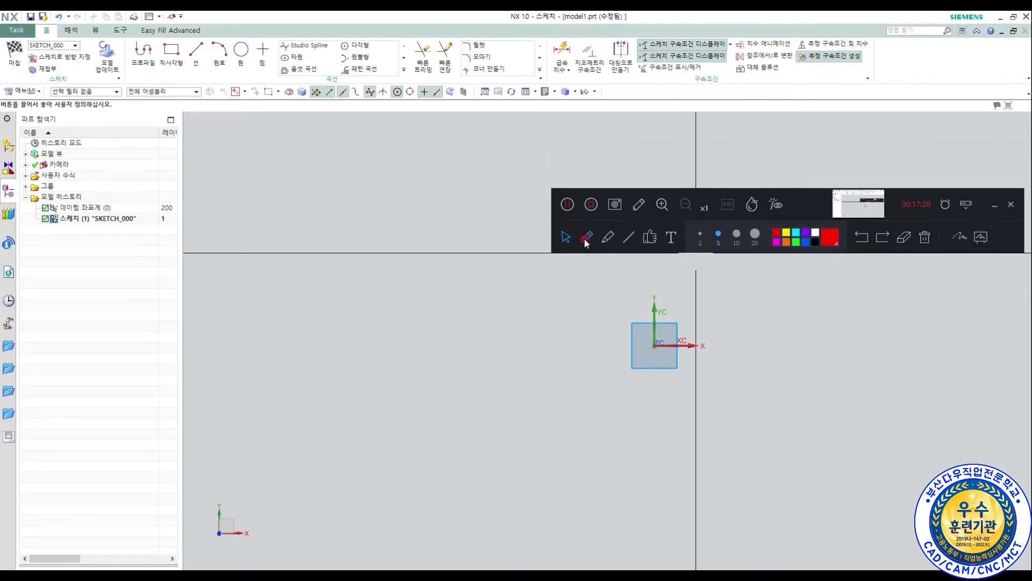
{"action": "mouse_move", "coordinate": [630, 58]}
{"action": "left_mouse_down"}
{"action": "mouse_move", "coordinate": [632, 74]}
{"action": "mouse_move", "coordinate": [615, 86]}
{"action": "mouse_move", "coordinate": [555, 69]}
{"action": "mouse_move", "coordinate": [624, 22]}
{"action": "mouse_move", "coordinate": [630, 82]}
{"action": "left_mouse_up"}
{"action": "mouse_move", "coordinate": [718, 90]}
{"action": "left_mouse_down"}
{"action": "mouse_move", "coordinate": [694, 86]}
{"action": "mouse_move", "coordinate": [715, 70]}
{"action": "mouse_move", "coordinate": [728, 91]}
{"action": "mouse_move", "coordinate": [710, 93]}
{"action": "left_mouse_up"}
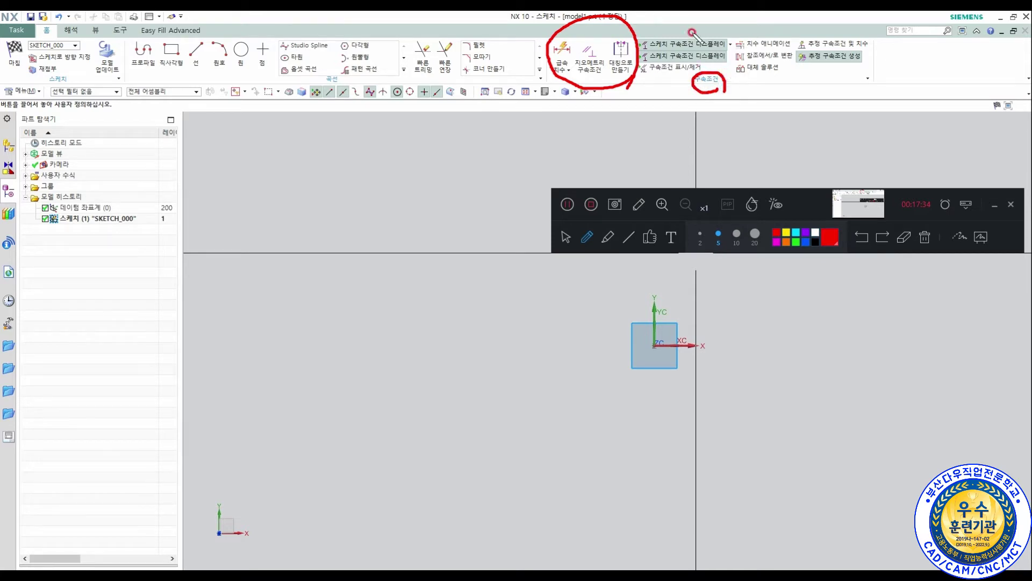
{"action": "left_click", "coordinate": [996, 207]}
- Remove the duplicate constraint tools drop-down (구속조건 도구 드롭다운) from the constraints group
{"action": "right_click", "coordinate": [948, 65]}
{"action": "left_click", "coordinate": [860, 76]}
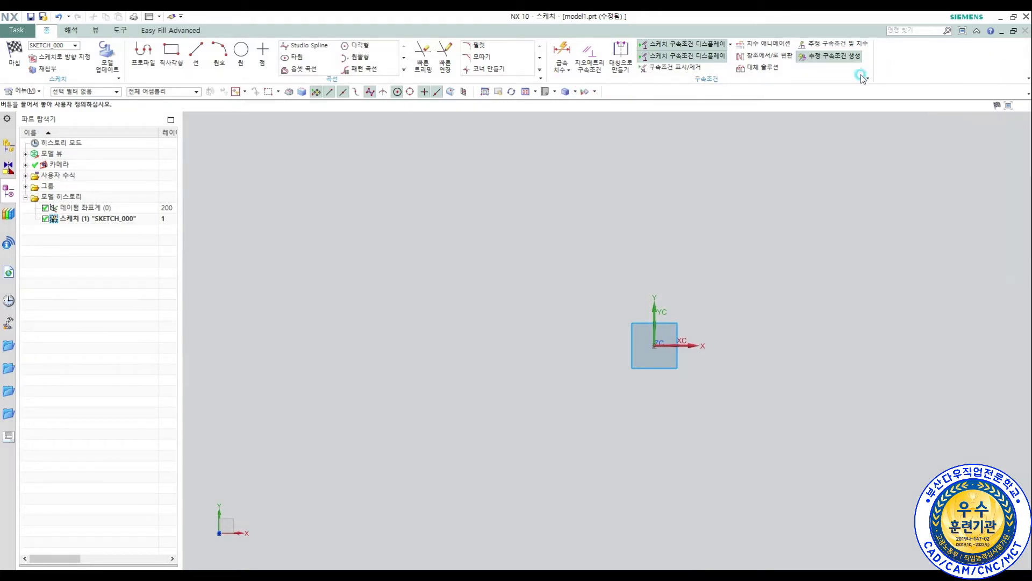
{"action": "left_click", "coordinate": [868, 78]}
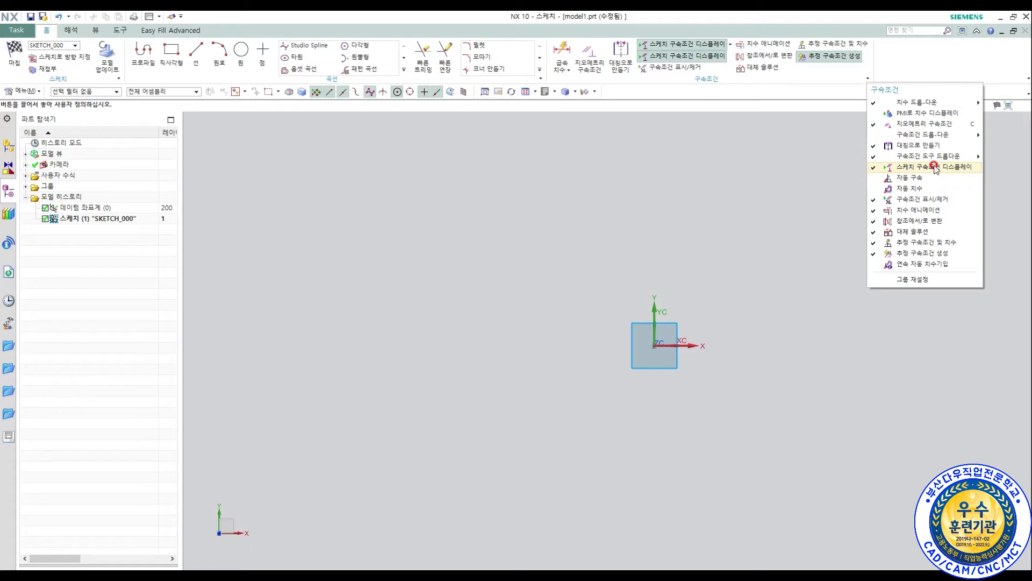
{"action": "left_click", "coordinate": [875, 157]}
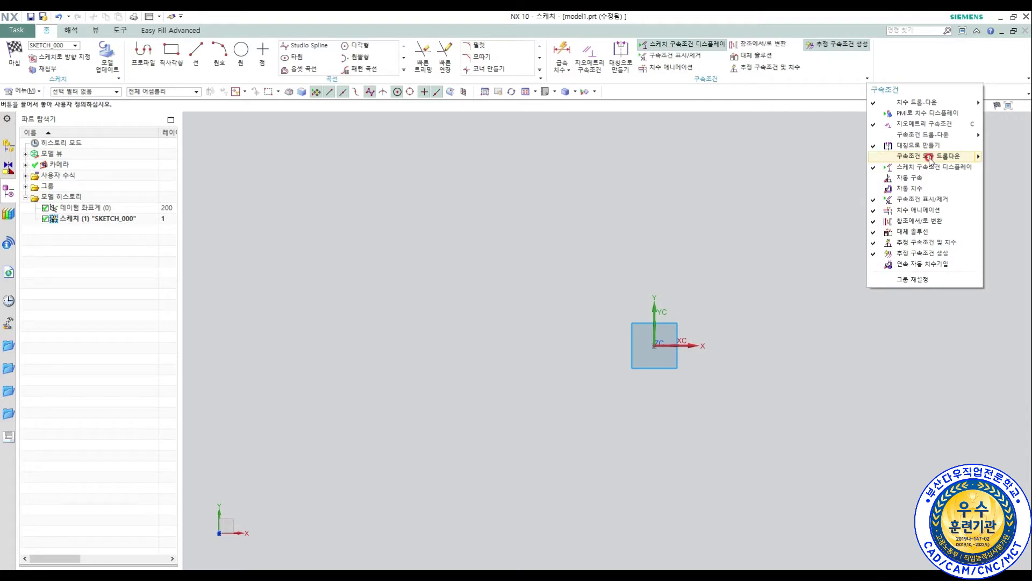
{"action": "left_click", "coordinate": [787, 182]}
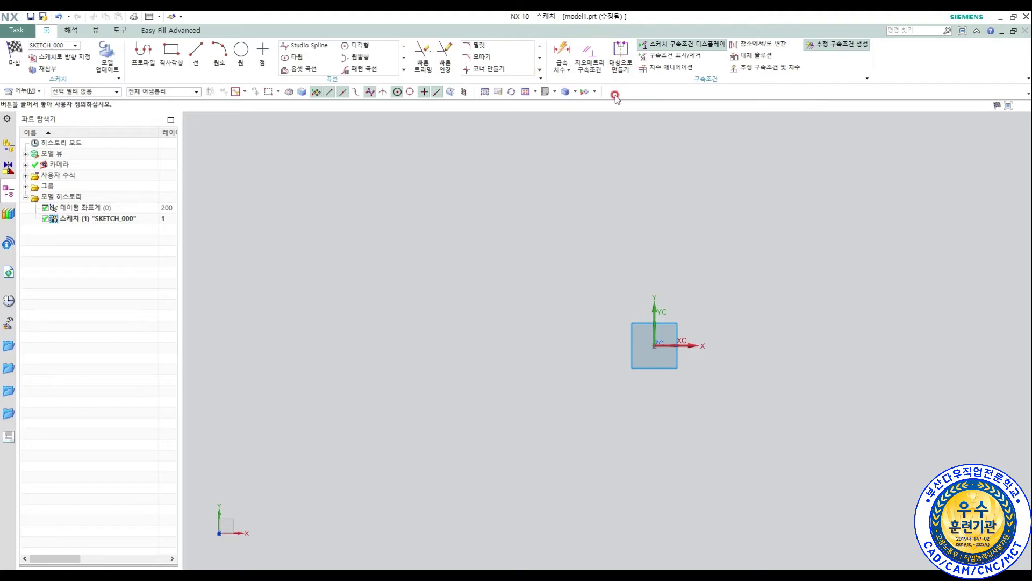
- Open the geometric constraints (지오메트리 구속조건) dialog, expand its settings to review the available constraint types, and close it
{"action": "left_click", "coordinate": [715, 48]}
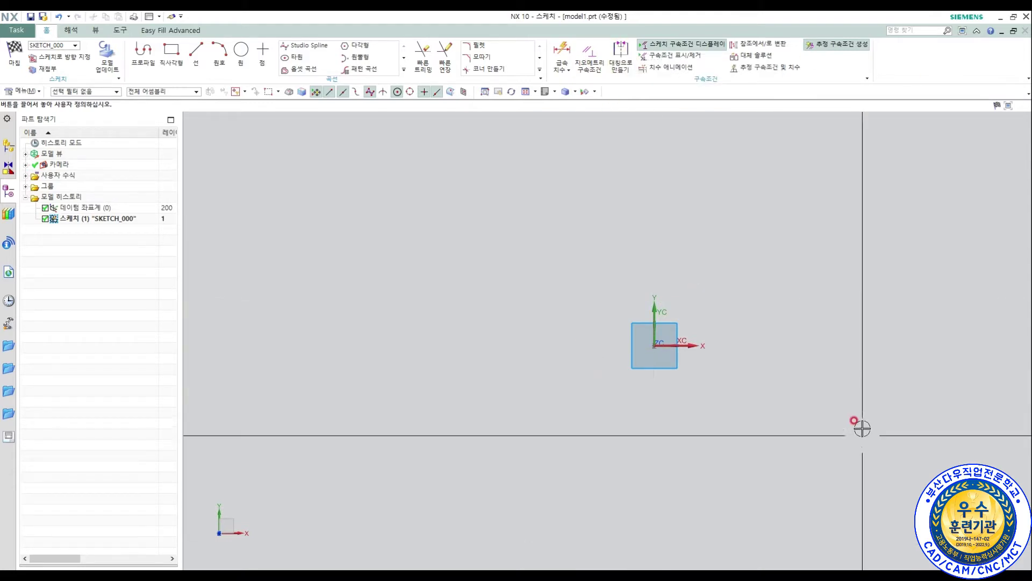
{"action": "left_click", "coordinate": [591, 69]}
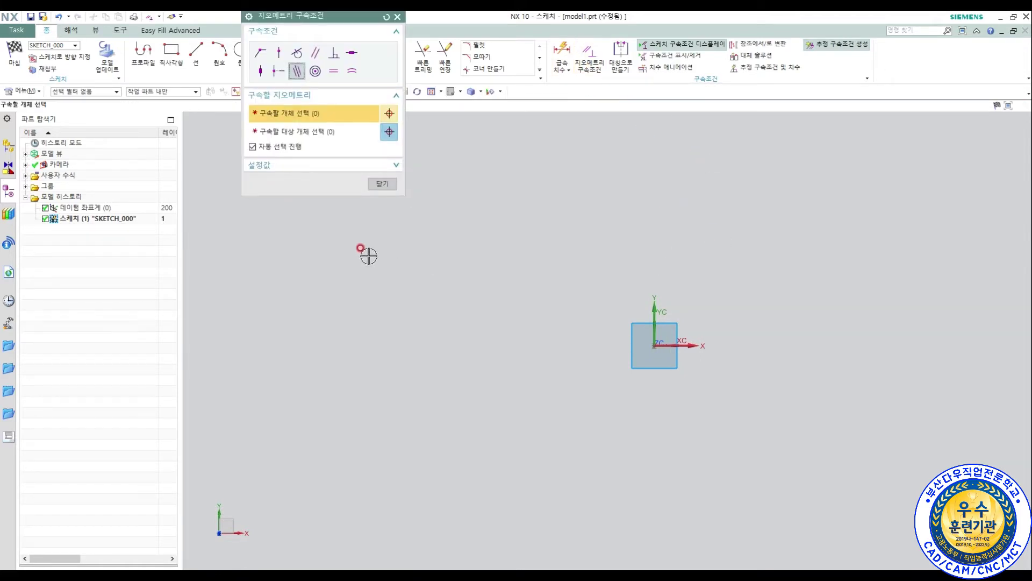
{"action": "left_click", "coordinate": [289, 167]}
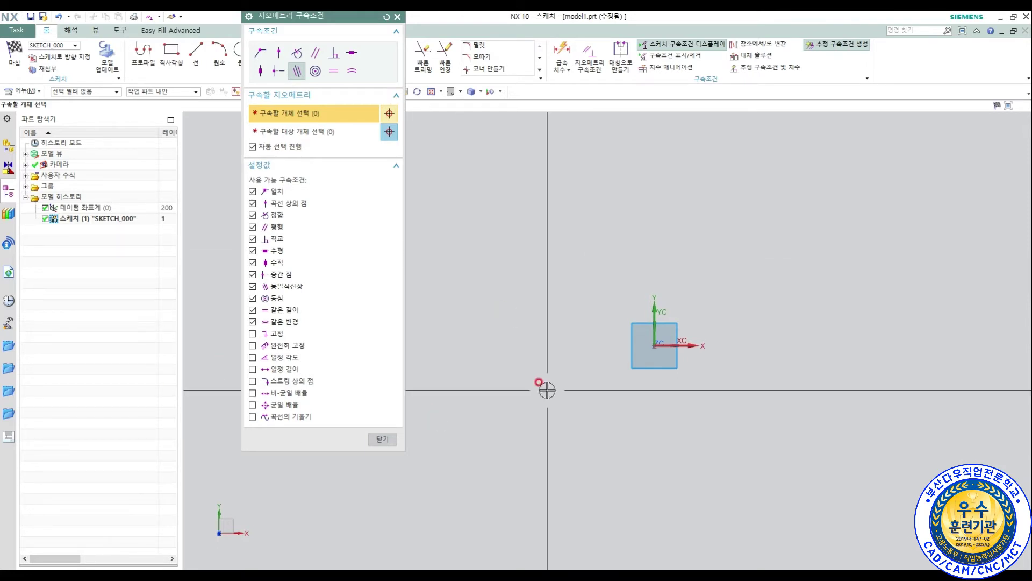
{"action": "key", "text": "Escape"}
{"action": "mouse_move", "coordinate": [32, 64]}
{"action": "left_mouse_down"}
{"action": "mouse_move", "coordinate": [16, 76]}
{"action": "mouse_move", "coordinate": [56, 62]}
{"action": "mouse_move", "coordinate": [61, 76]}
{"action": "left_mouse_up"}
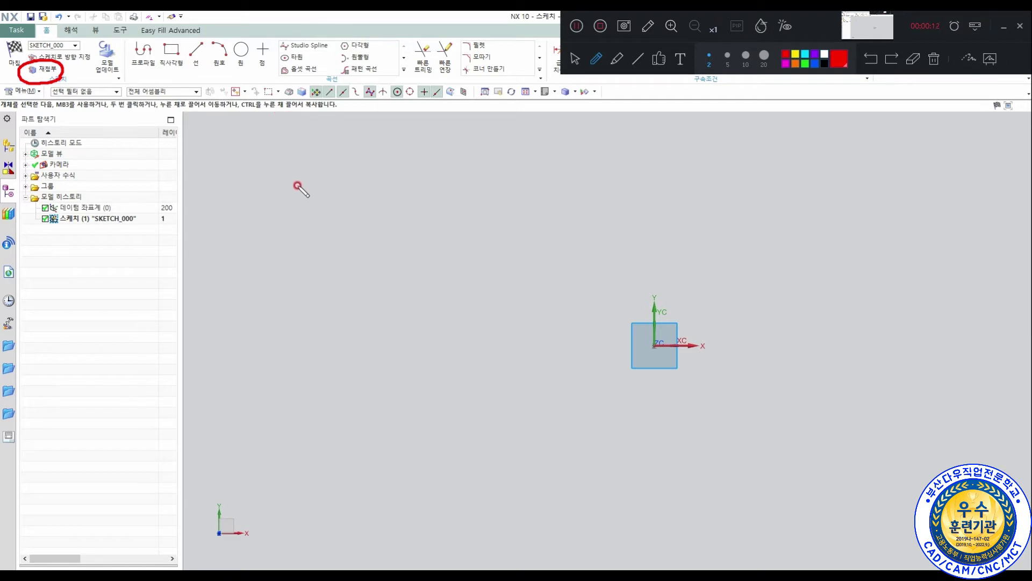
{"action": "mouse_move", "coordinate": [282, 152]}
{"action": "left_mouse_down"}
{"action": "mouse_move", "coordinate": [329, 154]}
{"action": "mouse_move", "coordinate": [329, 178]}
{"action": "mouse_move", "coordinate": [322, 163]}
{"action": "mouse_move", "coordinate": [362, 163]}
{"action": "mouse_move", "coordinate": [370, 176]}
{"action": "left_mouse_up"}
{"action": "left_click_drag", "start_coordinate": [369, 150], "coordinate": [352, 176]}
{"action": "left_click", "coordinate": [407, 175]}
{"action": "mouse_move", "coordinate": [428, 157]}
{"action": "left_mouse_down"}
{"action": "mouse_move", "coordinate": [461, 157]}
{"action": "mouse_move", "coordinate": [450, 169]}
{"action": "left_mouse_up"}
{"action": "mouse_move", "coordinate": [515, 173]}
{"action": "left_mouse_down"}
{"action": "mouse_move", "coordinate": [574, 170]}
{"action": "mouse_move", "coordinate": [516, 244]}
{"action": "mouse_move", "coordinate": [375, 257]}
{"action": "mouse_move", "coordinate": [339, 202]}
{"action": "mouse_move", "coordinate": [361, 205]}
{"action": "left_mouse_up"}
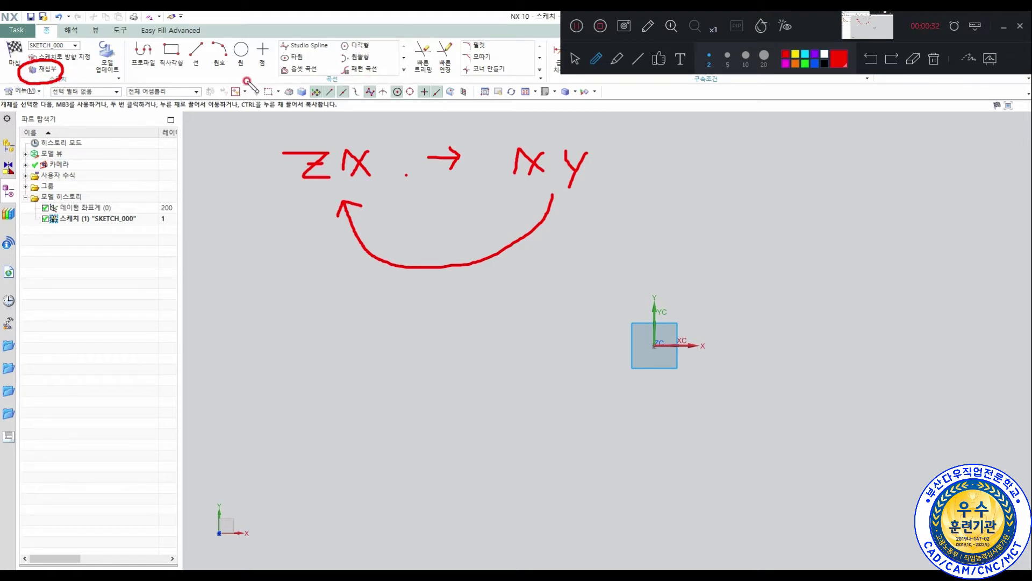
{"action": "mouse_move", "coordinate": [231, 73]}
{"action": "left_mouse_down"}
{"action": "mouse_move", "coordinate": [168, 80]}
{"action": "mouse_move", "coordinate": [132, 54]}
{"action": "mouse_move", "coordinate": [228, 26]}
{"action": "mouse_move", "coordinate": [253, 62]}
{"action": "mouse_move", "coordinate": [221, 78]}
{"action": "left_mouse_up"}
{"action": "mouse_move", "coordinate": [391, 71]}
{"action": "left_mouse_down"}
{"action": "mouse_move", "coordinate": [293, 78]}
{"action": "mouse_move", "coordinate": [285, 38]}
{"action": "mouse_move", "coordinate": [384, 37]}
{"action": "mouse_move", "coordinate": [389, 75]}
{"action": "left_mouse_up"}
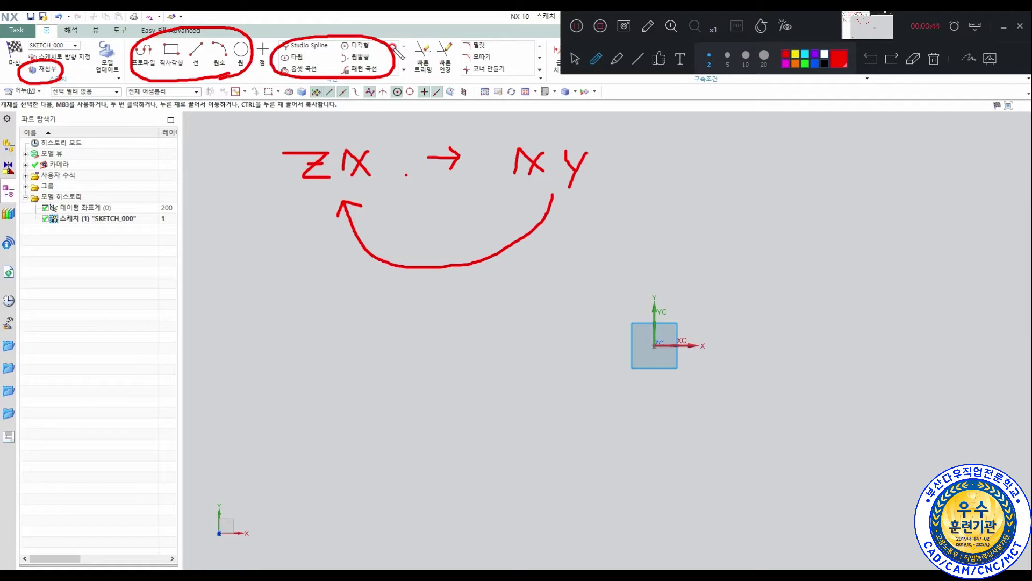
{"action": "mouse_move", "coordinate": [533, 81]}
{"action": "left_mouse_down"}
{"action": "mouse_move", "coordinate": [415, 78]}
{"action": "mouse_move", "coordinate": [506, 28]}
{"action": "mouse_move", "coordinate": [500, 82]}
{"action": "mouse_move", "coordinate": [472, 115]}
{"action": "left_mouse_up"}
{"action": "mouse_move", "coordinate": [457, 122]}
{"action": "left_mouse_down"}
{"action": "mouse_move", "coordinate": [477, 122]}
{"action": "mouse_move", "coordinate": [466, 137]}
{"action": "left_mouse_up"}
{"action": "mouse_move", "coordinate": [458, 137]}
{"action": "left_mouse_down"}
{"action": "mouse_move", "coordinate": [503, 146]}
{"action": "mouse_move", "coordinate": [528, 124]}
{"action": "mouse_move", "coordinate": [525, 136]}
{"action": "left_mouse_up"}
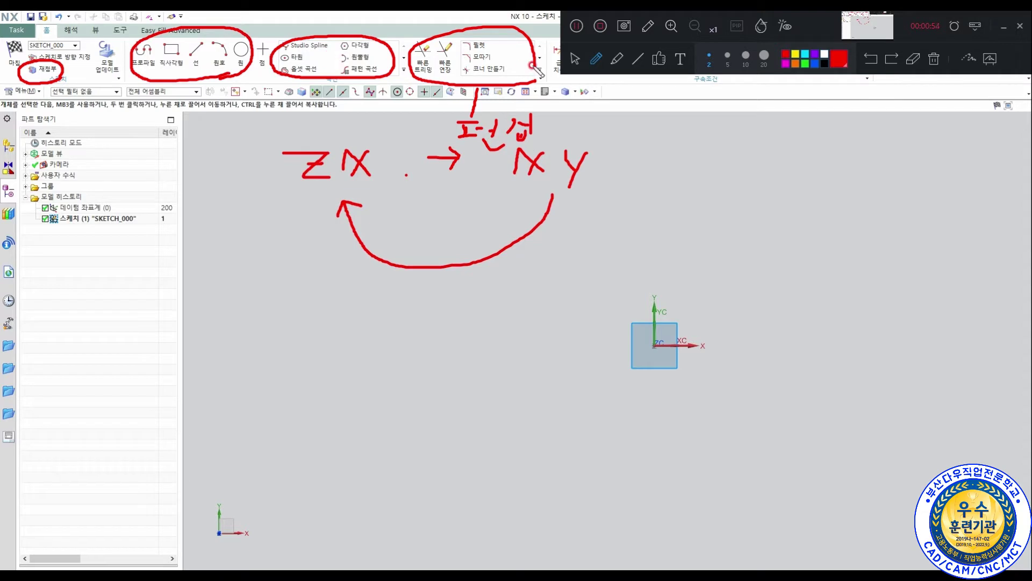
{"action": "left_click_drag", "start_coordinate": [248, 81], "coordinate": [262, 80]}
{"action": "left_click_drag", "start_coordinate": [256, 74], "coordinate": [256, 86]}
{"action": "left_click", "coordinate": [1002, 30]}
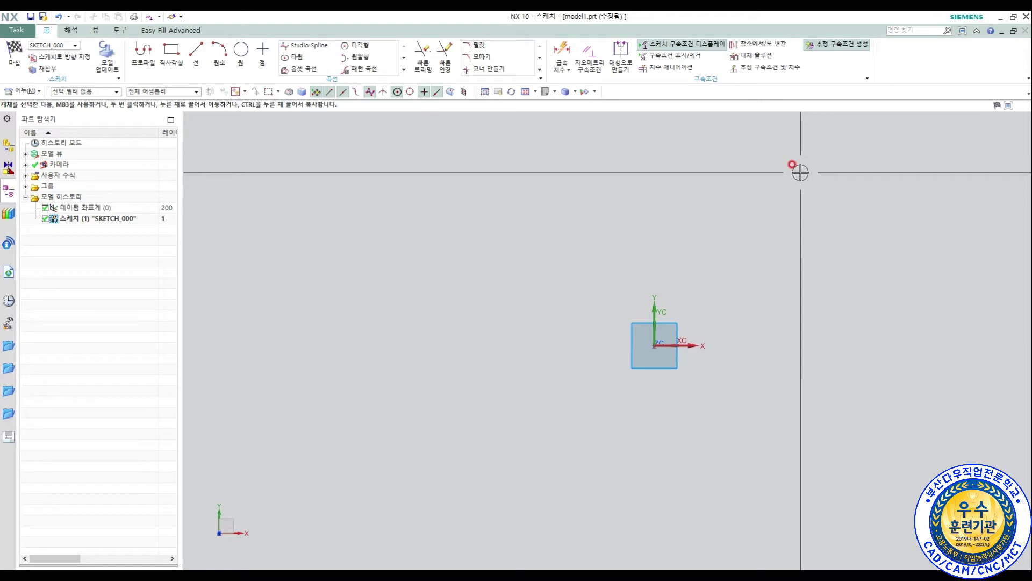
- Draw a two-point rectangle about 119 mm wide and 89 mm high around the sketch origin
{"action": "middle_click_drag", "start_coordinate": [746, 244], "coordinate": [637, 216], "text": "shift"}
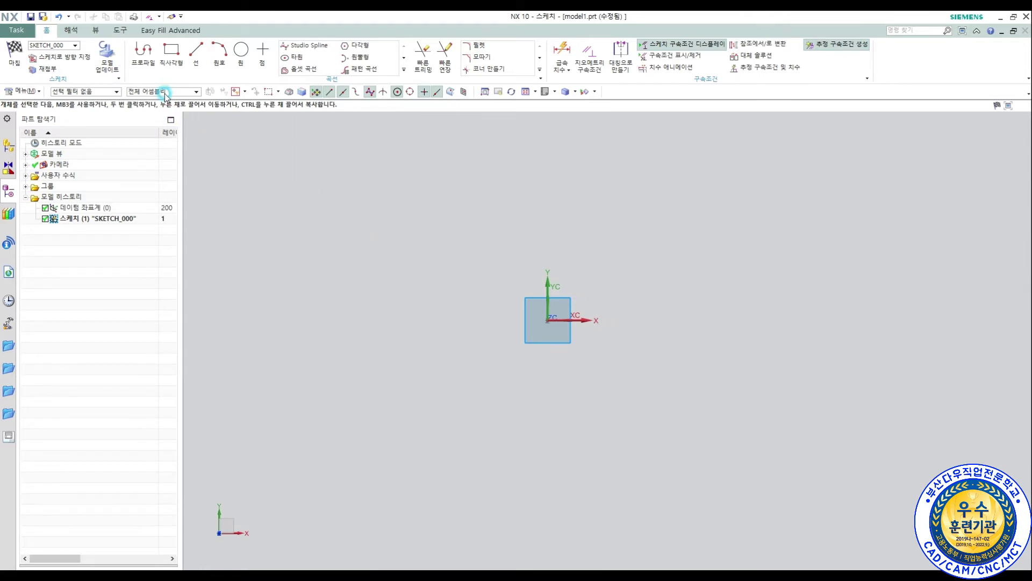
{"action": "left_click", "coordinate": [169, 56]}
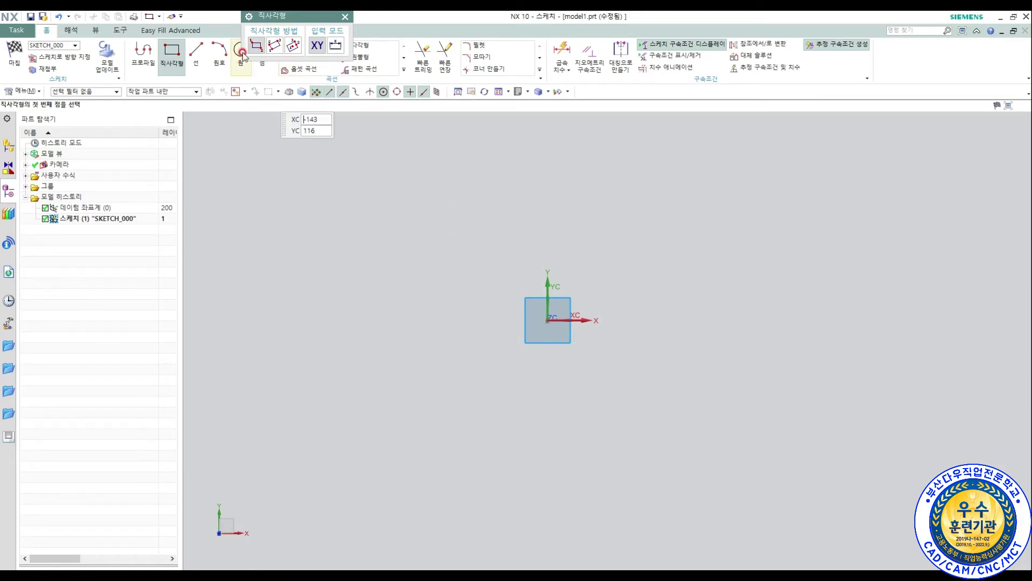
{"action": "left_click", "coordinate": [456, 240]}
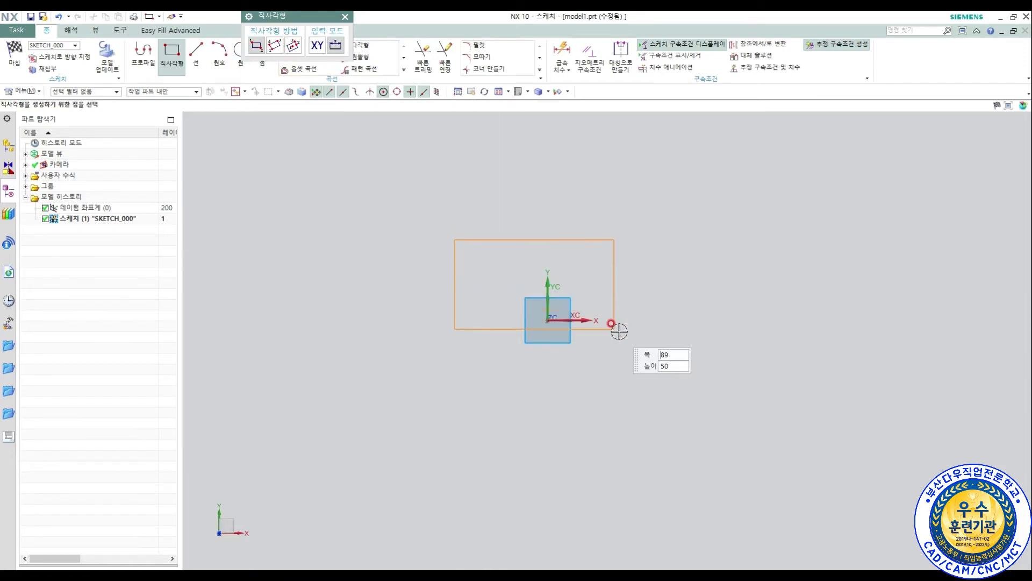
{"action": "left_click", "coordinate": [667, 399]}
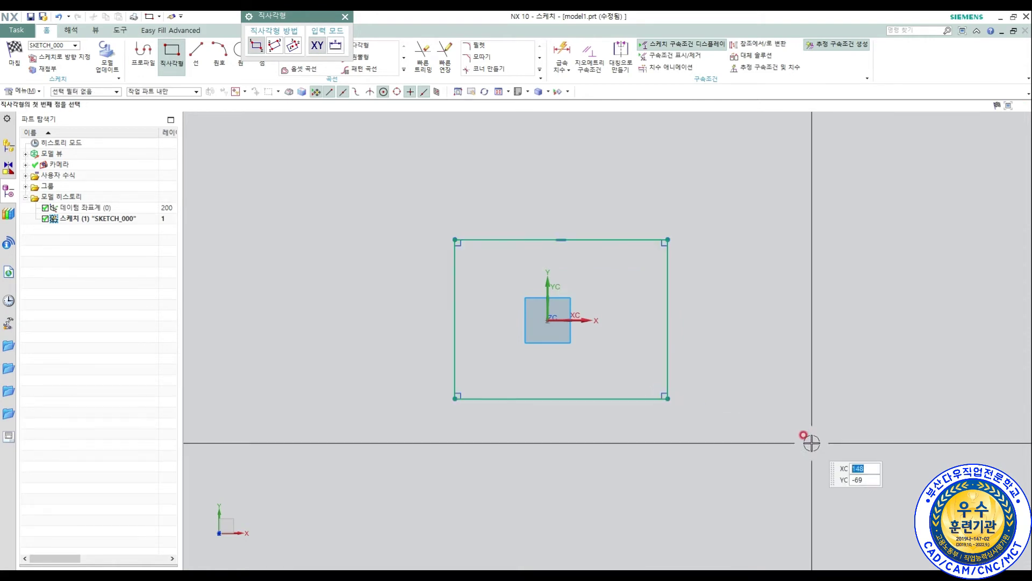
- Add a rapid dimension (급속 지수) with the inferred (추정됨) method between the rectangle's vertical edges and set the width to 200 mm
{"action": "left_click", "coordinate": [562, 62]}
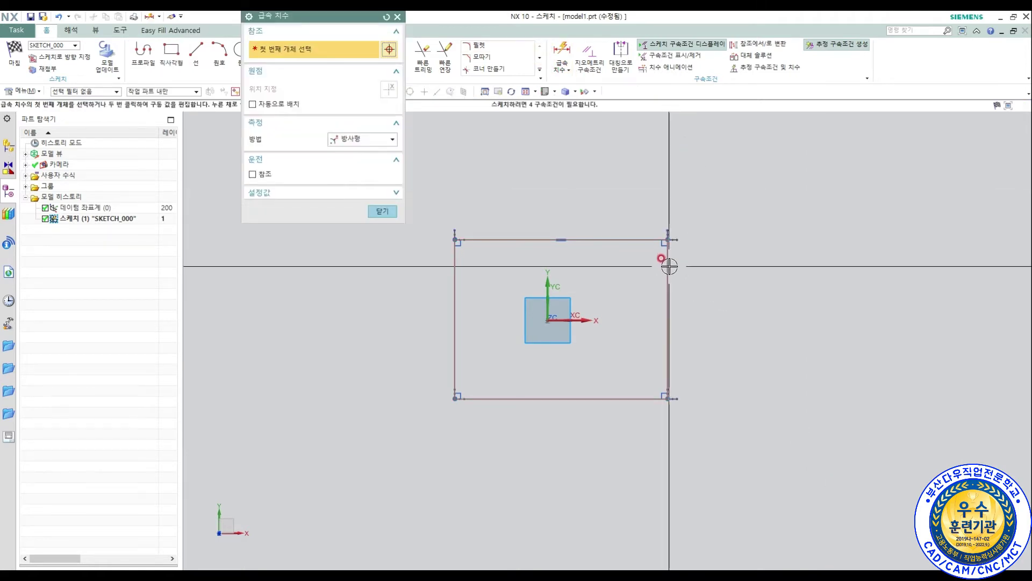
{"action": "left_click", "coordinate": [347, 141]}
{"action": "left_click", "coordinate": [347, 151]}
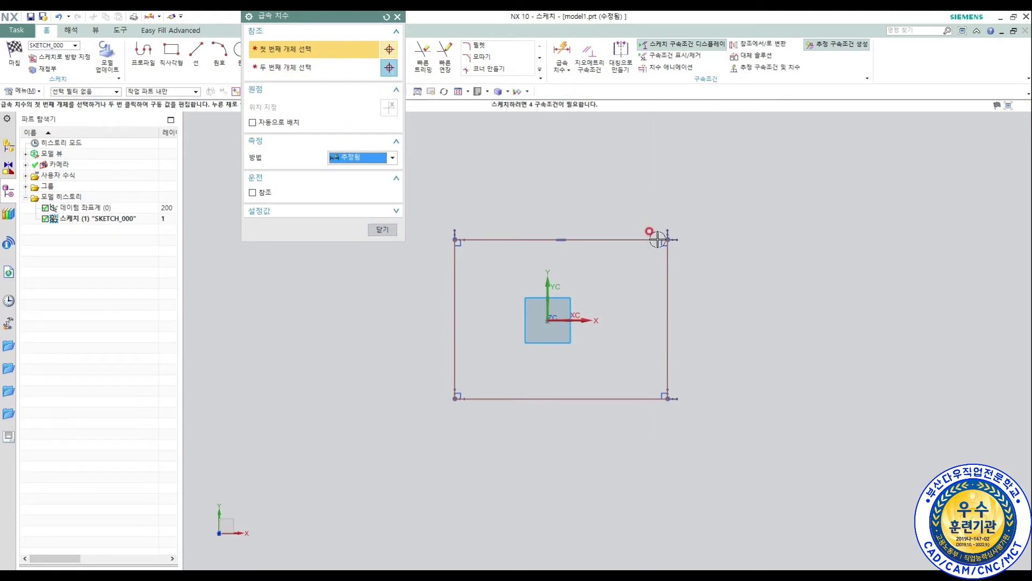
{"action": "left_click", "coordinate": [674, 256]}
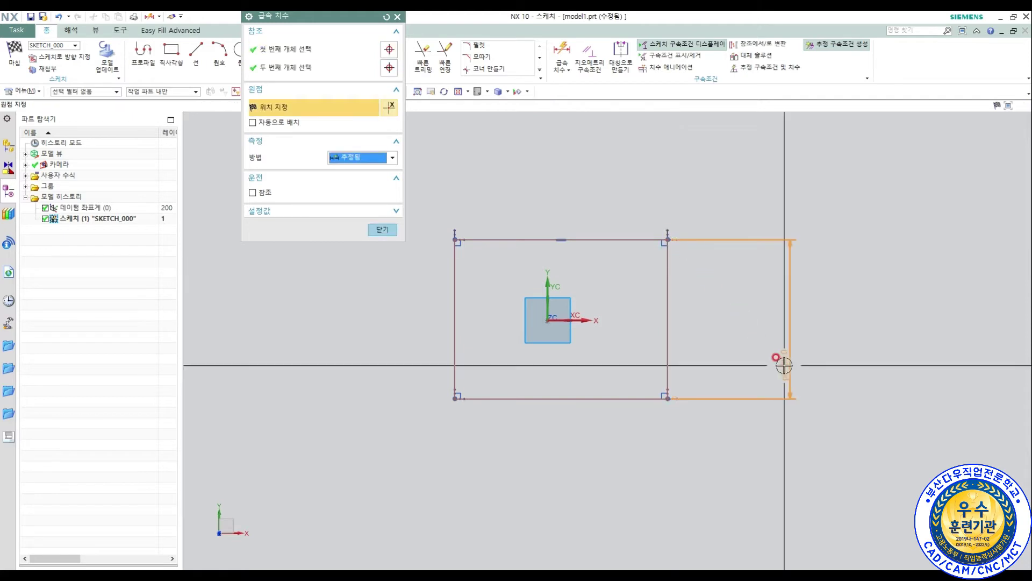
{"action": "left_click", "coordinate": [458, 256]}
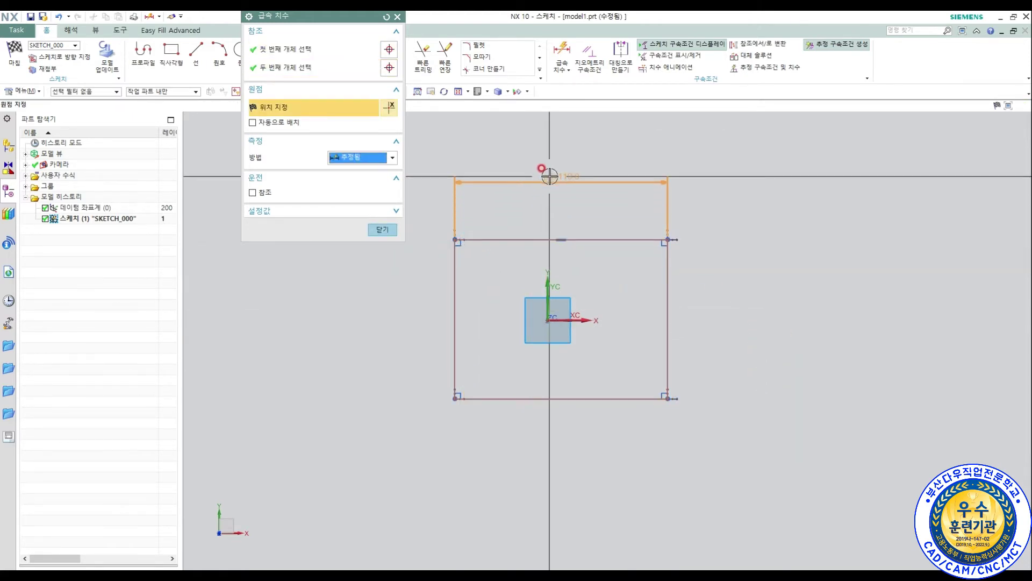
{"action": "left_click", "coordinate": [557, 194]}
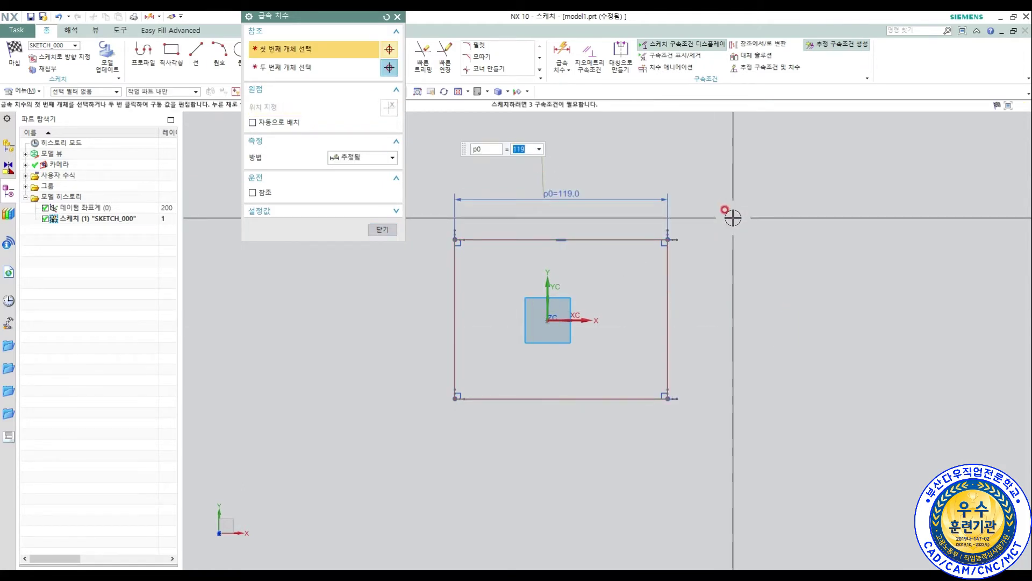
{"action": "type", "text": "200"}
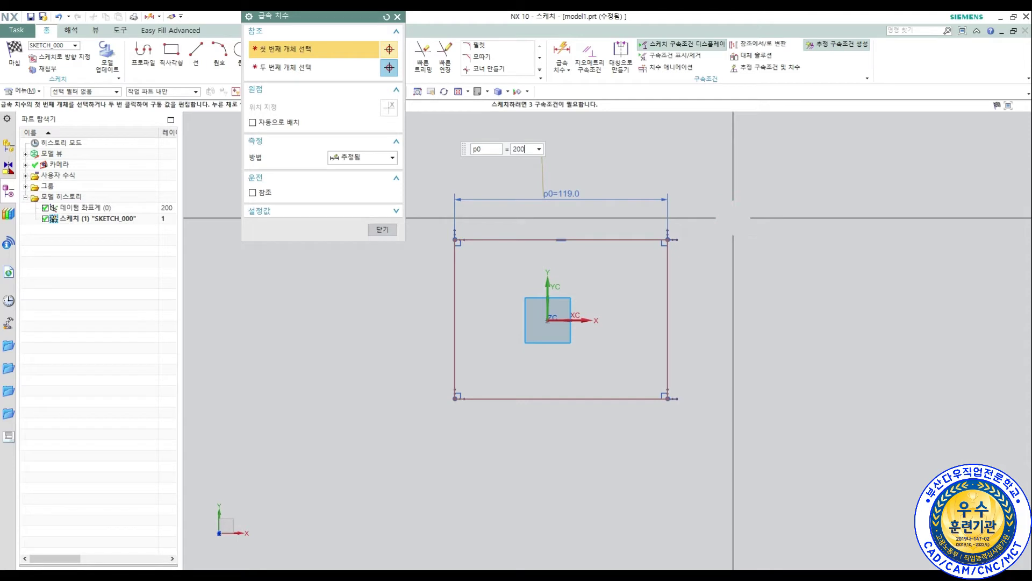
{"action": "key", "text": "Return"}
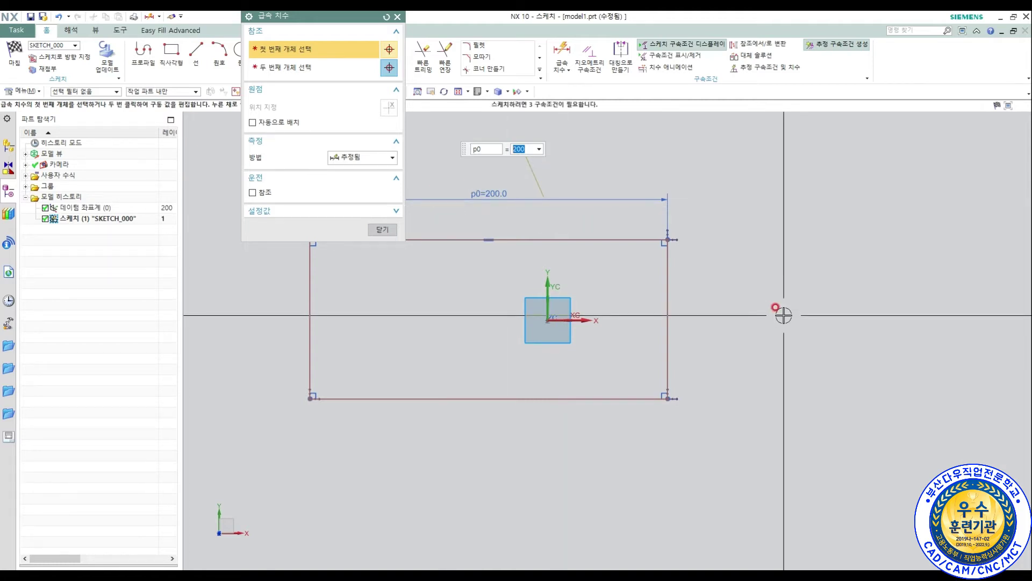
- Dimension the distance between the rectangle's horizontal edges as 100 mm beside its right edge and close the rapid dimension dialog
{"action": "left_click", "coordinate": [644, 240]}
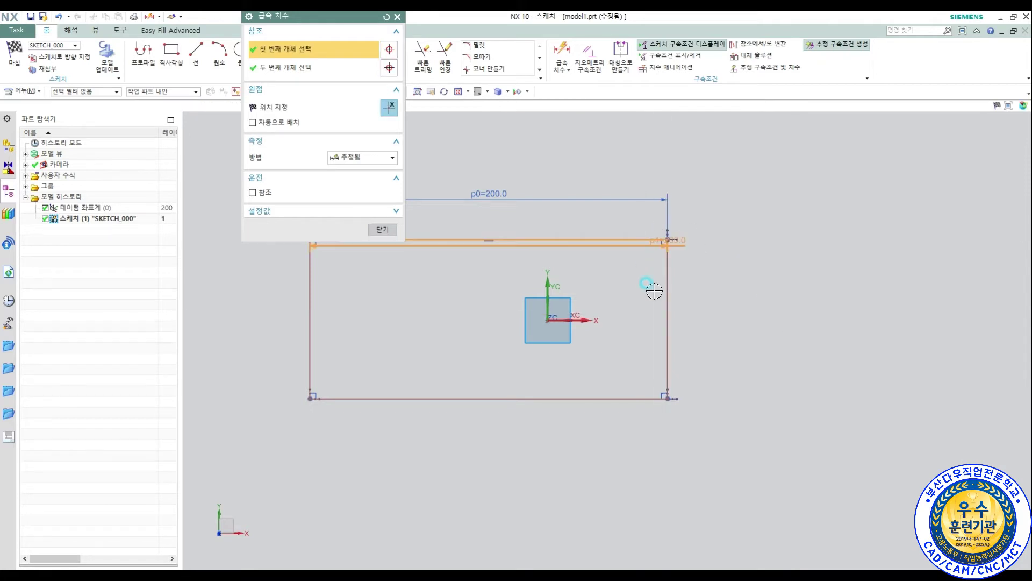
{"action": "left_click", "coordinate": [662, 398]}
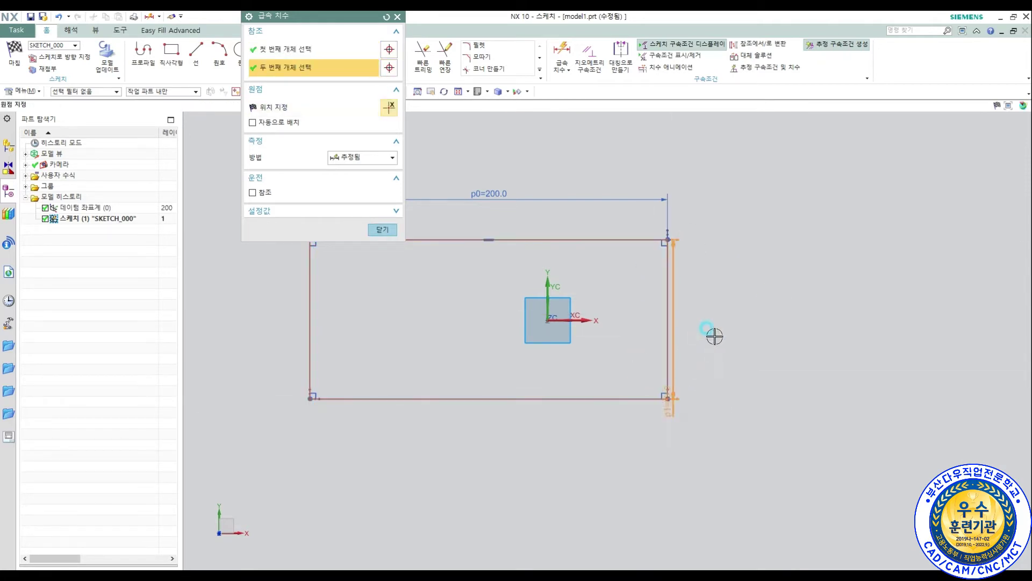
{"action": "left_click", "coordinate": [726, 317]}
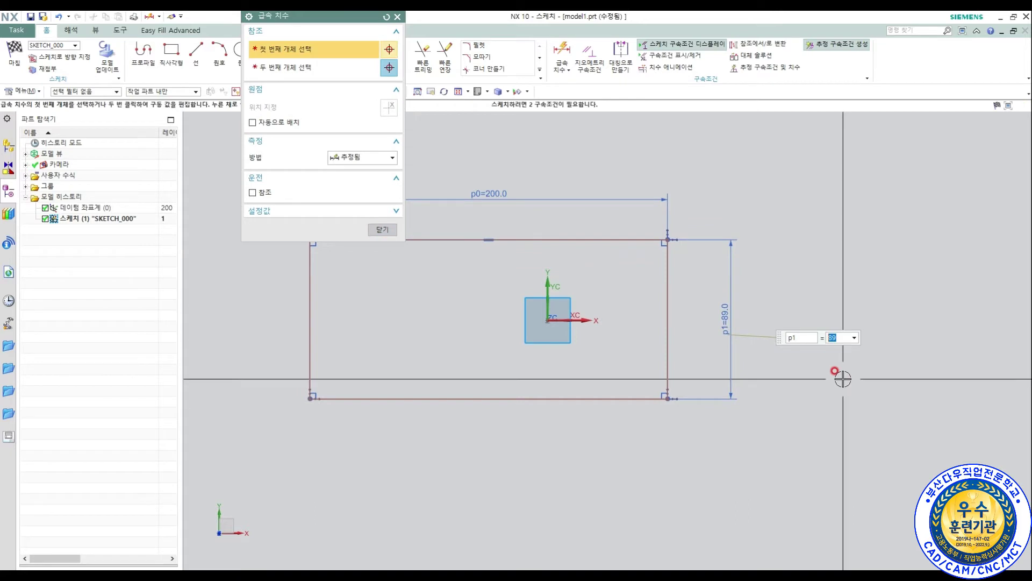
{"action": "type", "text": "100"}
{"action": "key", "text": "Return"}
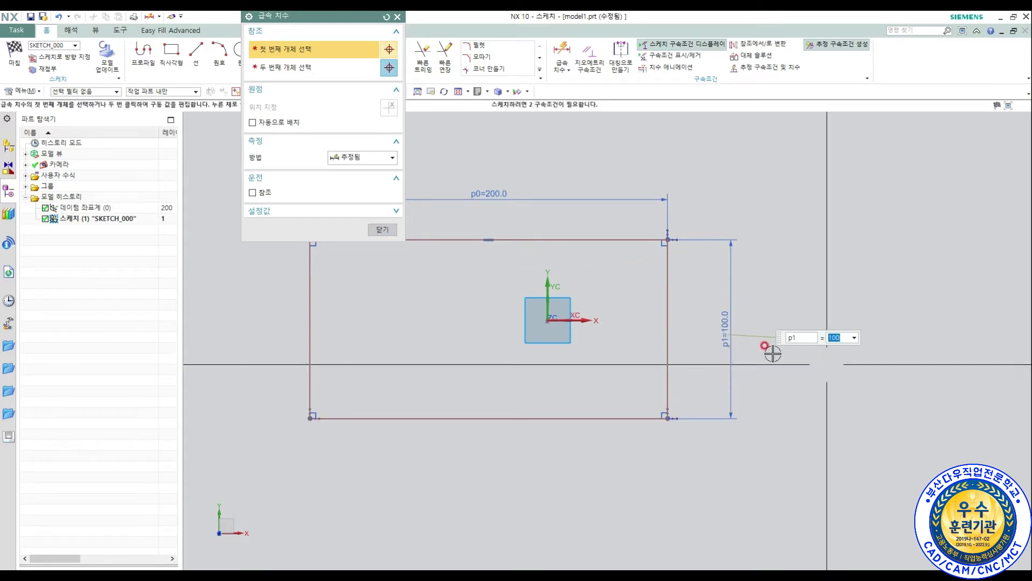
{"action": "left_click", "coordinate": [381, 229]}
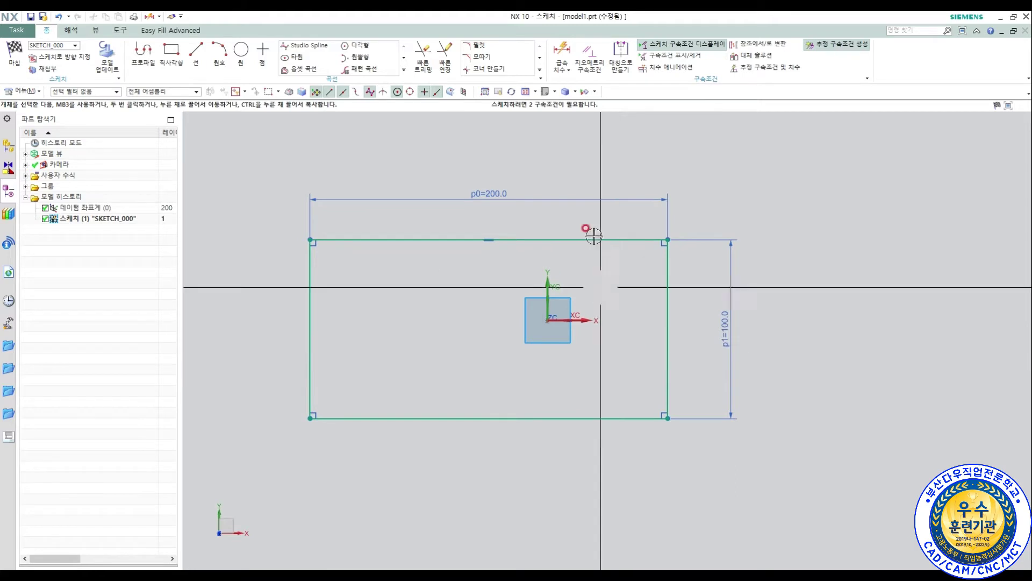
- Add a rapid dimension (급속 지수) from the X axis to the rectangle's upper edge and set it to 50 mm
{"action": "left_click", "coordinate": [562, 64]}
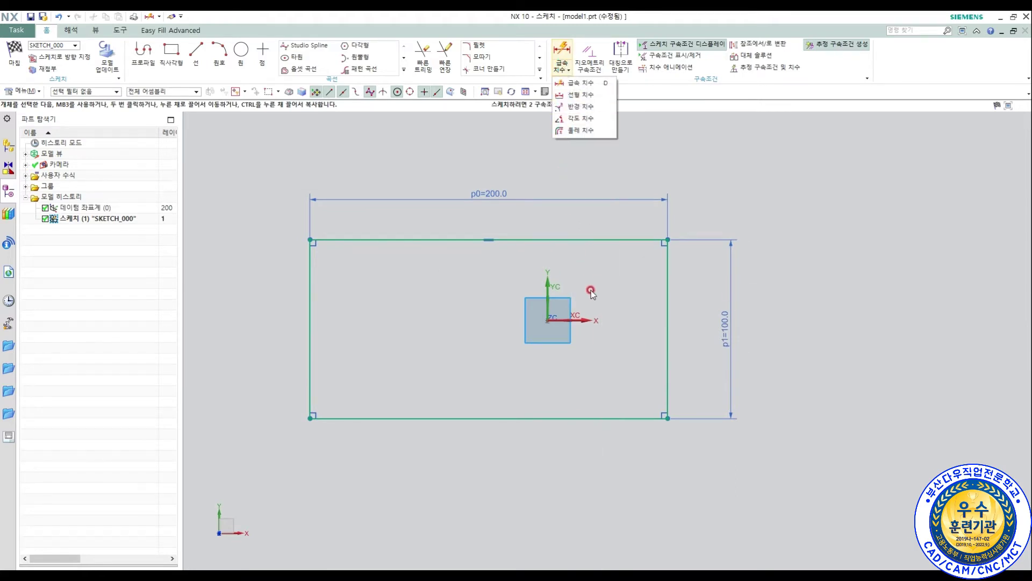
{"action": "left_click", "coordinate": [574, 82]}
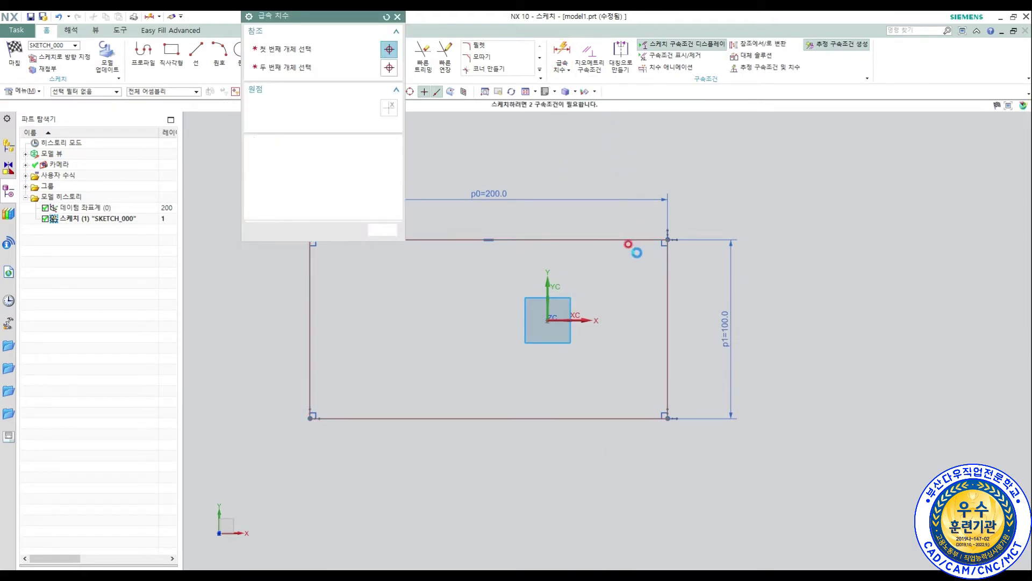
{"action": "left_click", "coordinate": [584, 319]}
{"action": "left_click", "coordinate": [484, 239]}
{"action": "middle_click_drag", "start_coordinate": [472, 272], "coordinate": [677, 296], "text": "shift"}
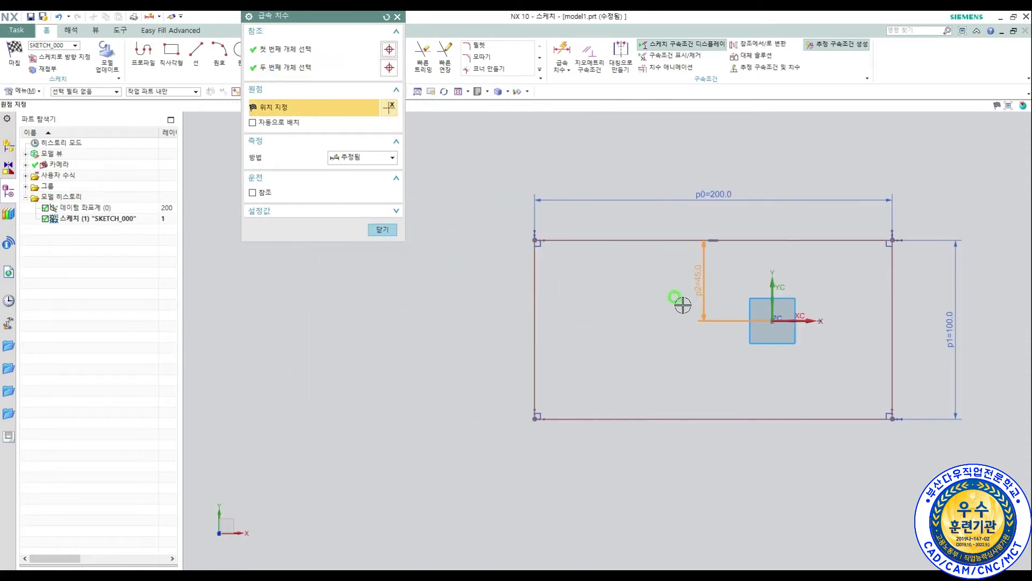
{"action": "left_click", "coordinate": [495, 279]}
{"action": "type", "text": "50"}
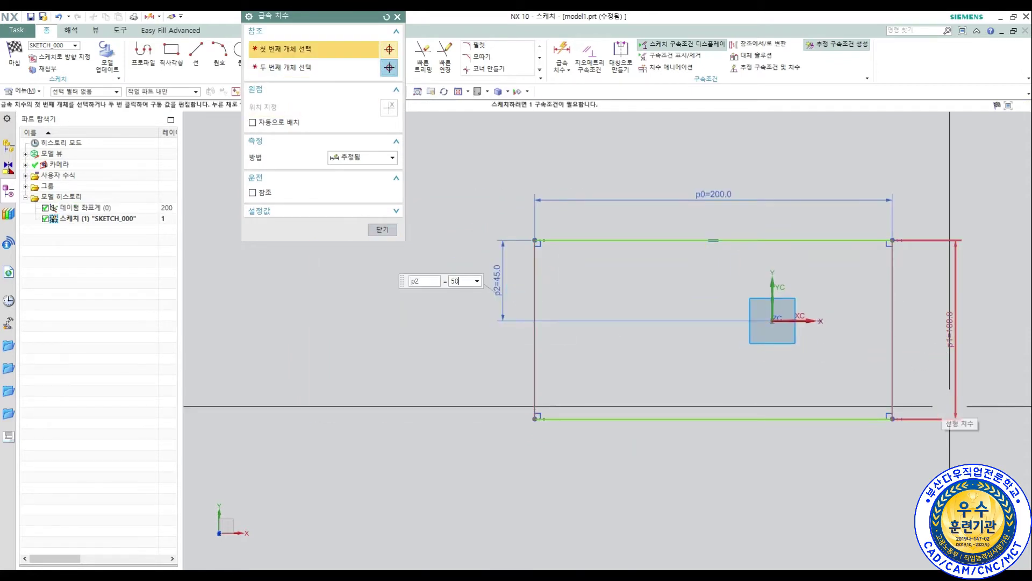
{"action": "key", "text": "Return"}
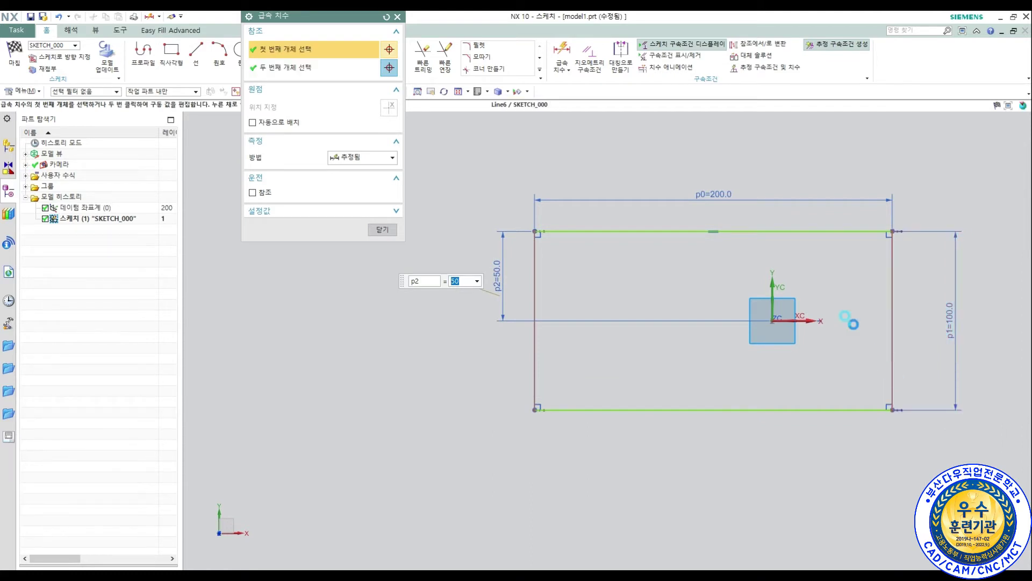
- Dimension the rectangle's right edge 100 mm from the Y axis, placing the dimension below the rectangle, and finish dimensioning
{"action": "left_click", "coordinate": [893, 349]}
{"action": "left_click", "coordinate": [780, 304]}
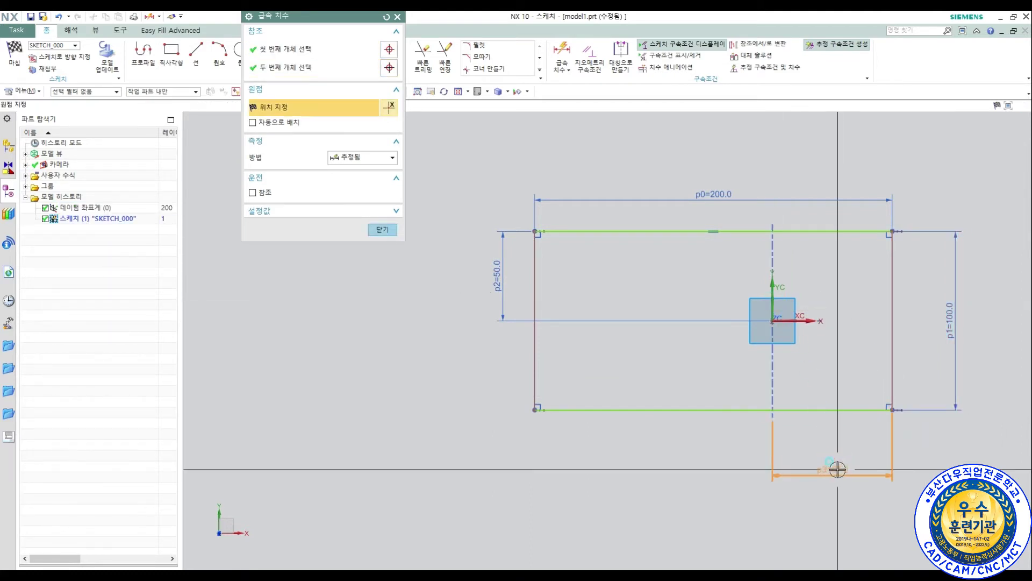
{"action": "left_click", "coordinate": [890, 476]}
{"action": "double_click", "coordinate": [882, 474]}
{"action": "type", "text": "100"}
{"action": "key", "text": "Return"}
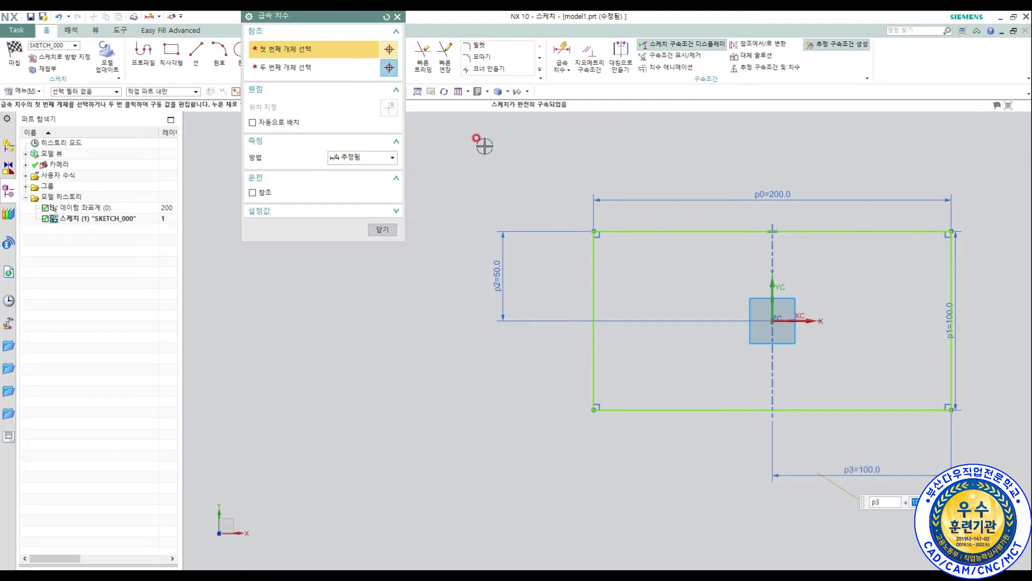
{"action": "middle_click_drag", "start_coordinate": [905, 224], "coordinate": [893, 201], "text": "shift"}
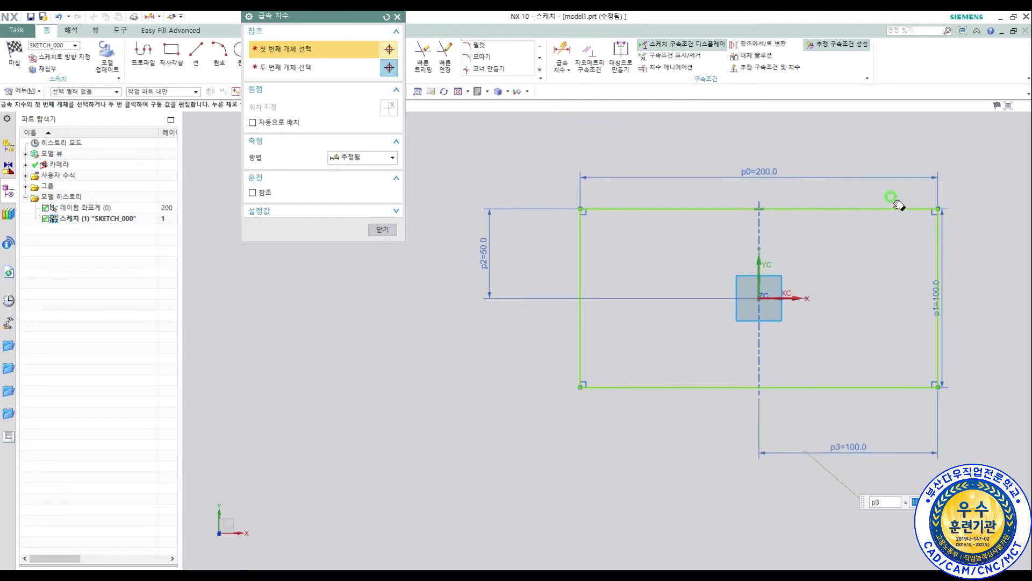
{"action": "left_click", "coordinate": [382, 229]}
- Move the height dimension further out from the rectangle's right edge and change the rectangle's width to 150 mm
{"action": "left_click_drag", "start_coordinate": [939, 299], "coordinate": [982, 299]}
{"action": "mouse_move", "coordinate": [949, 395]}
{"action": "middle_mouse_down", "text": "shift"}
{"action": "mouse_move", "coordinate": [820, 352]}
{"action": "mouse_move", "coordinate": [924, 355]}
{"action": "middle_mouse_up", "text": "shift"}
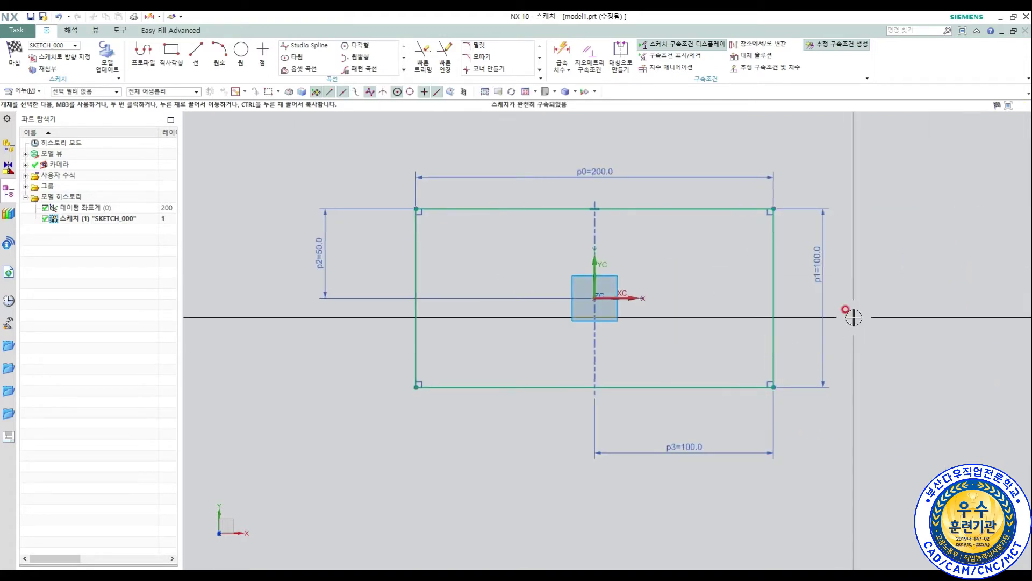
{"action": "left_click", "coordinate": [594, 172]}
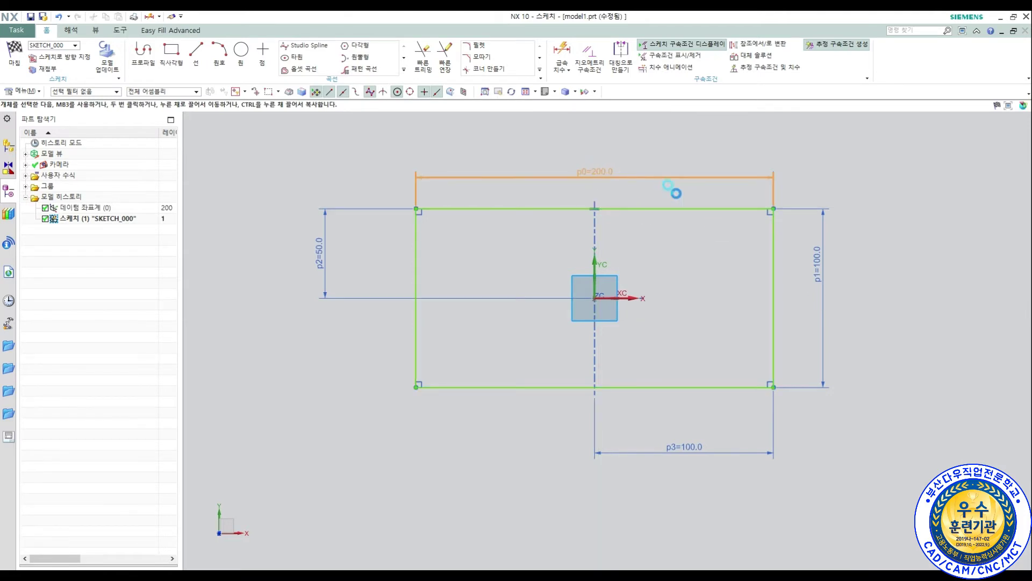
{"action": "type", "text": "15"}
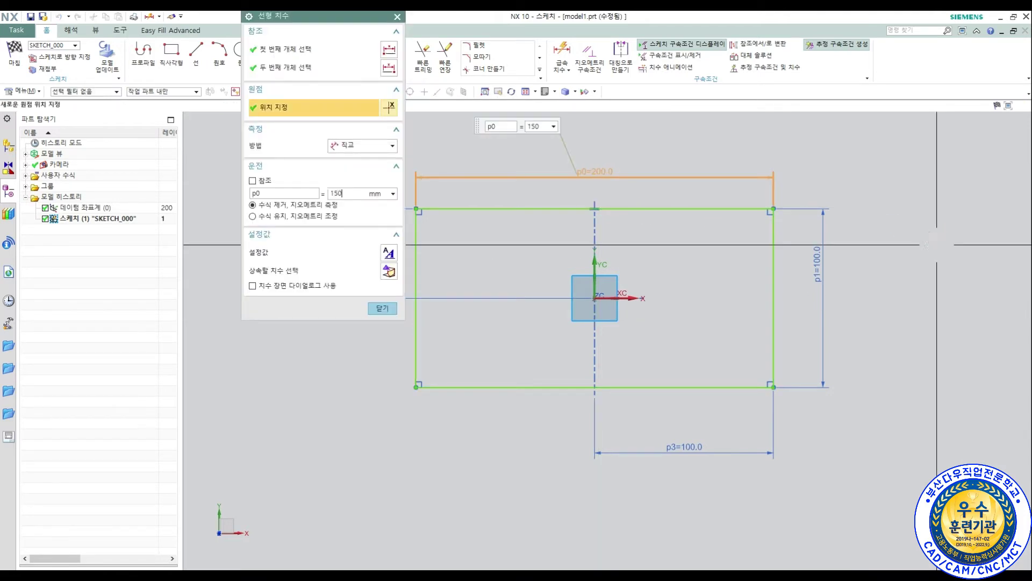
{"action": "type", "text": "0"}
{"action": "key", "text": "Return"}
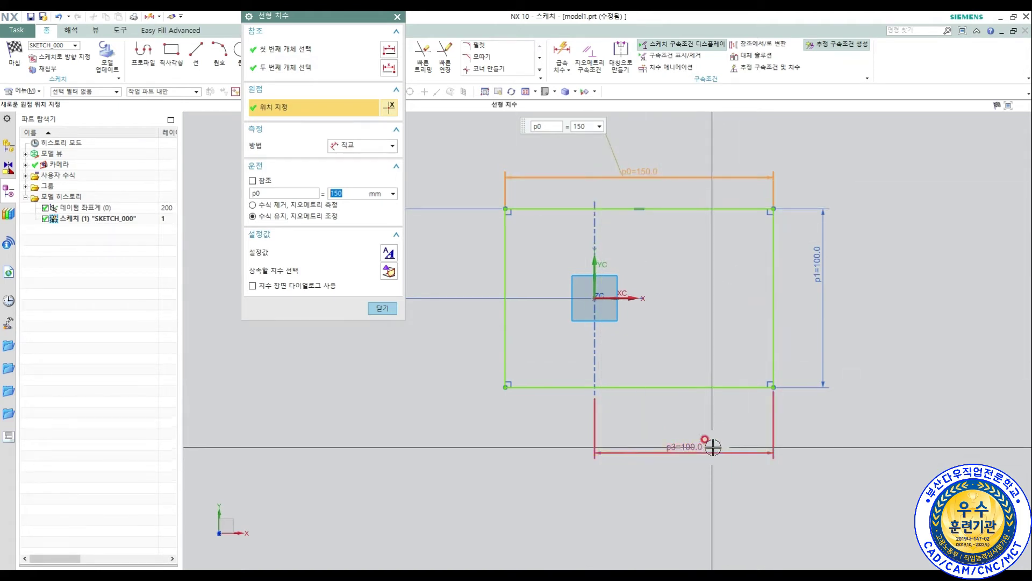
{"action": "left_click", "coordinate": [389, 310]}
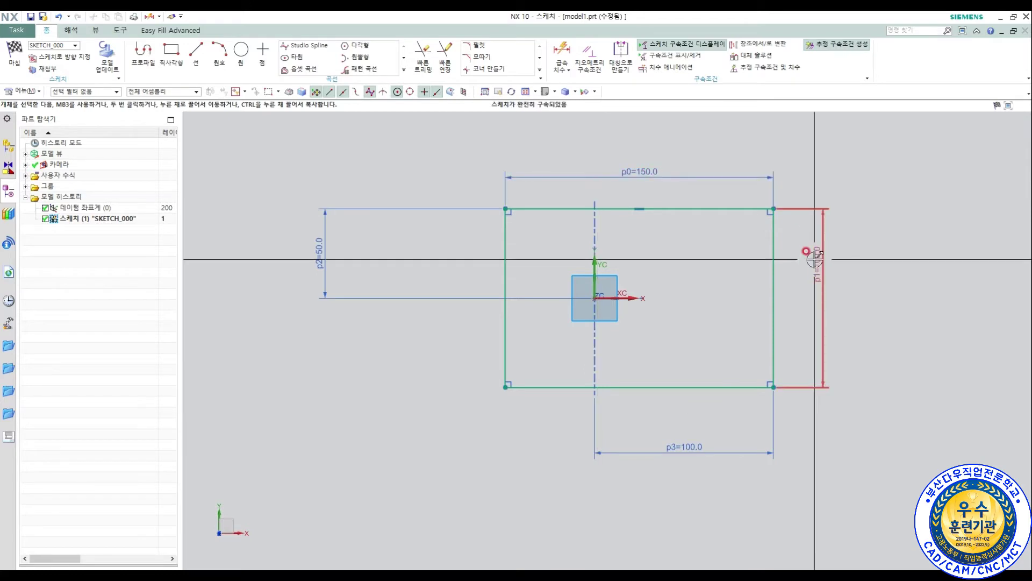
- Delete the two dimensions that locate the rectangle's edges from the X and Y axes
{"action": "left_click", "coordinate": [684, 451]}
{"action": "left_click", "coordinate": [379, 297]}
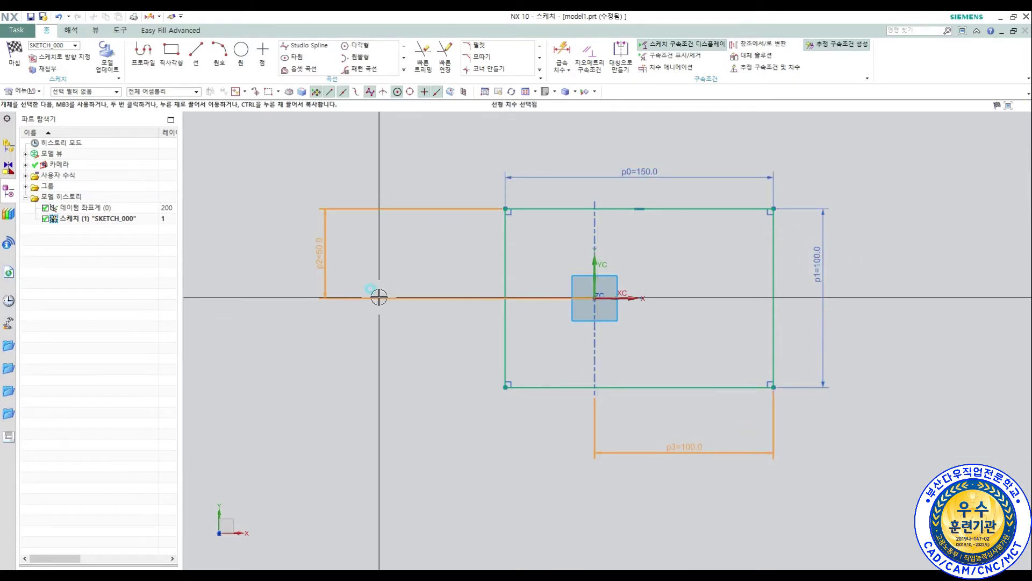
{"action": "key", "text": "Delete"}
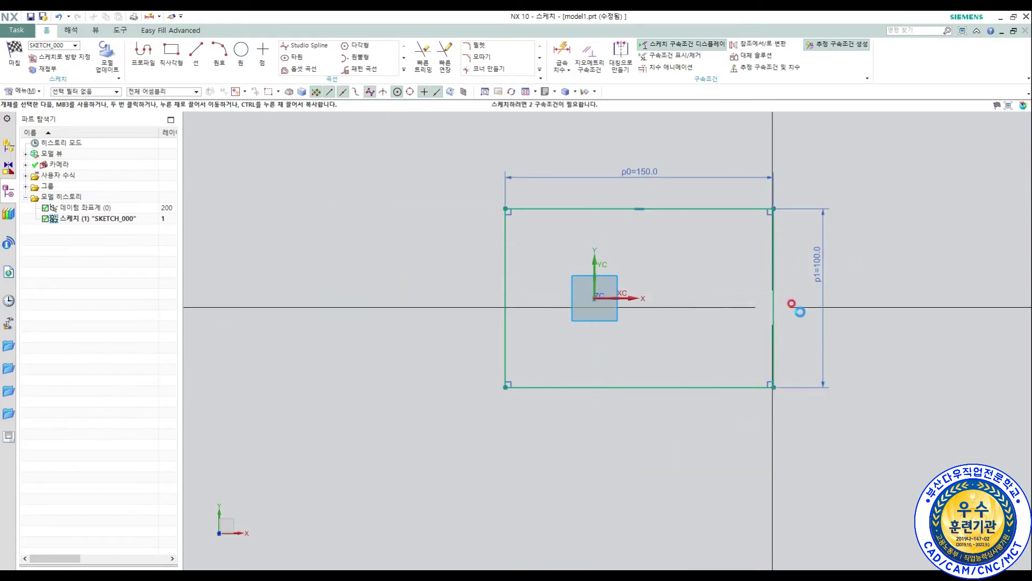
- Make the rectangle's right and left edges symmetric about the sketch's vertical axis with Make Symmetric (대칭으로 만들기)
{"action": "middle_click_drag", "start_coordinate": [836, 309], "coordinate": [776, 313], "text": "shift"}
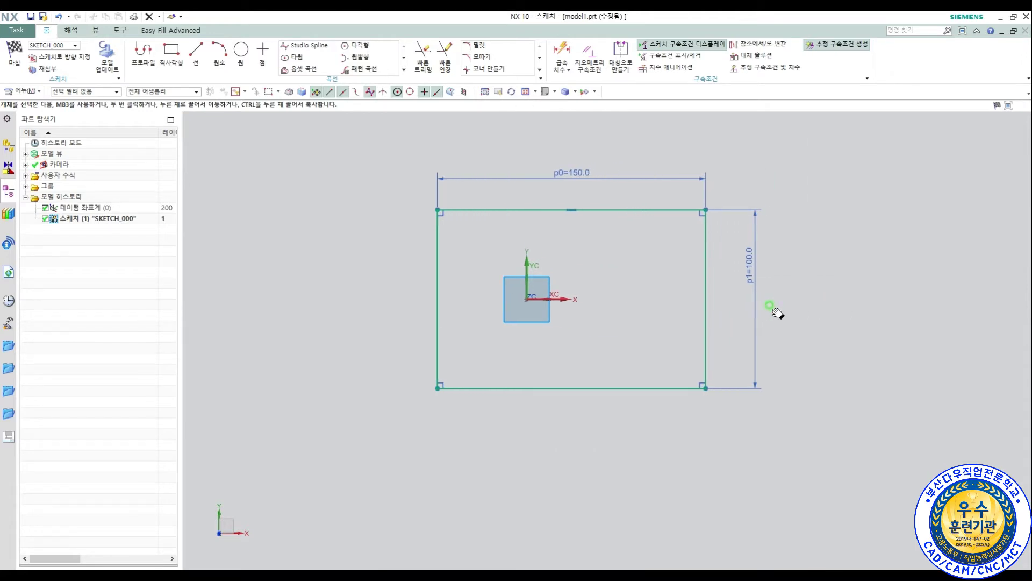
{"action": "left_click", "coordinate": [622, 53]}
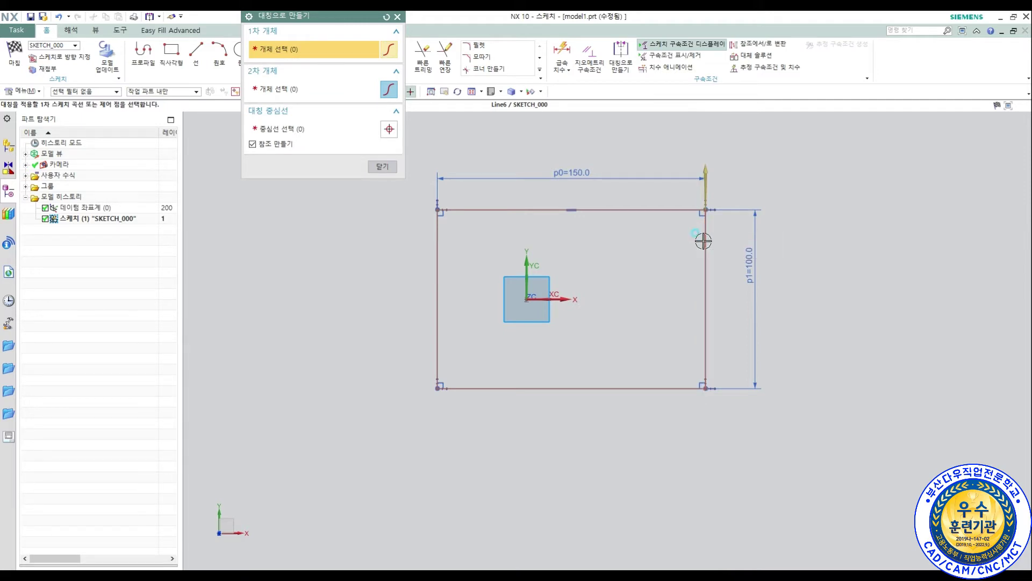
{"action": "left_click", "coordinate": [703, 236]}
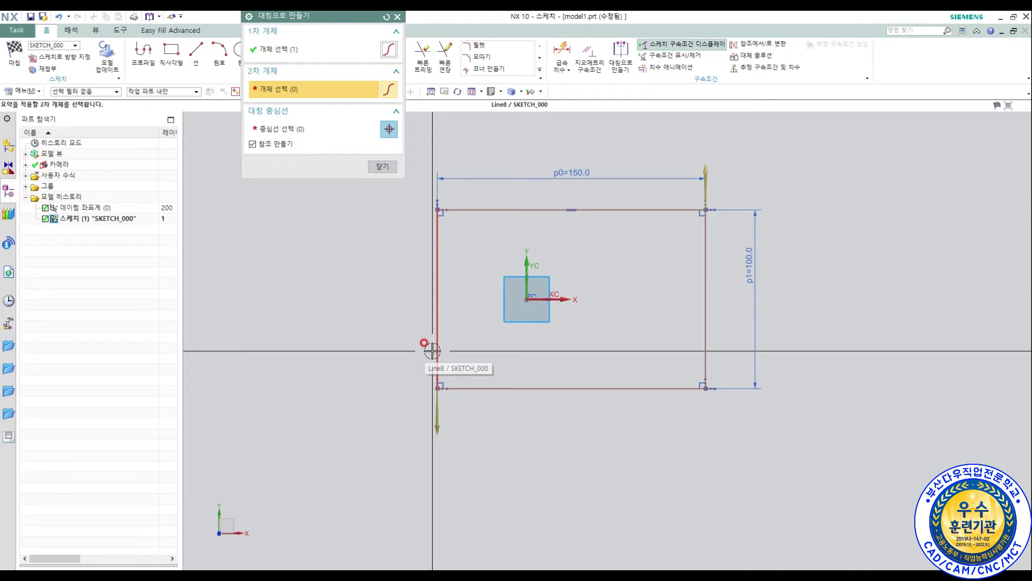
{"action": "left_click", "coordinate": [438, 231]}
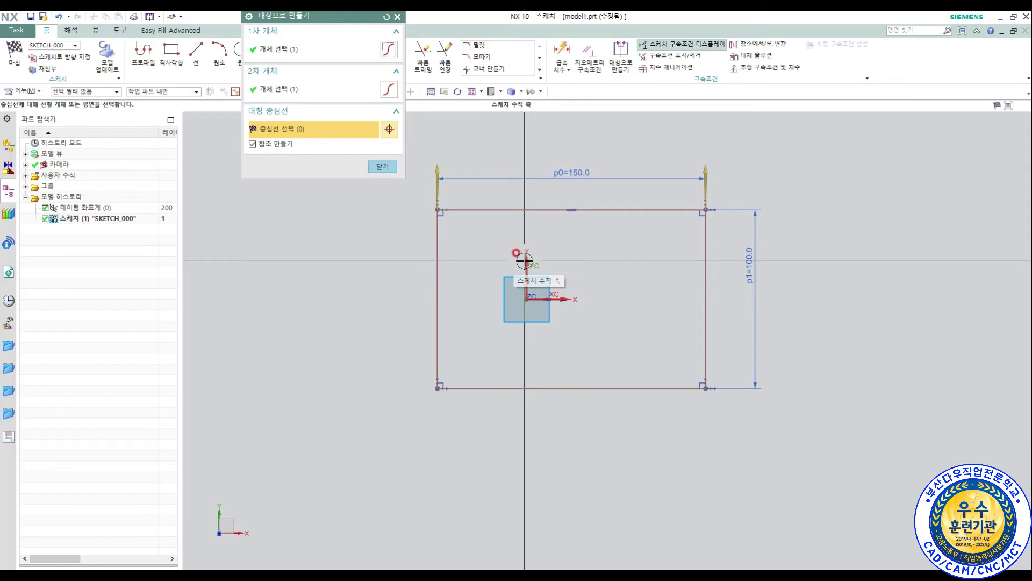
{"action": "left_click", "coordinate": [524, 261]}
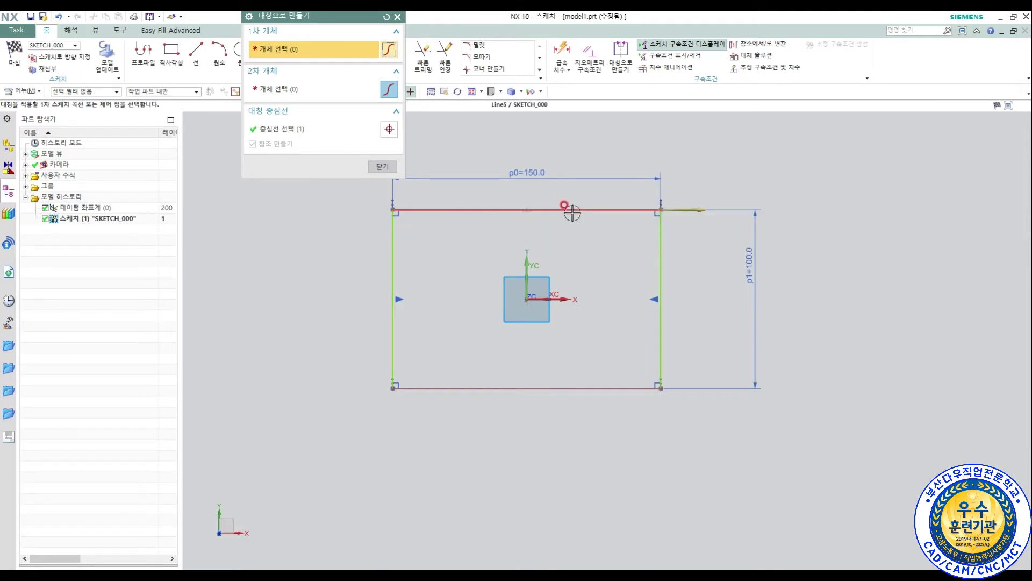
- Reset the symmetry selections and make the rectangle's upper and lower edges symmetric about the horizontal axis, closing the command
{"action": "left_click", "coordinate": [386, 17]}
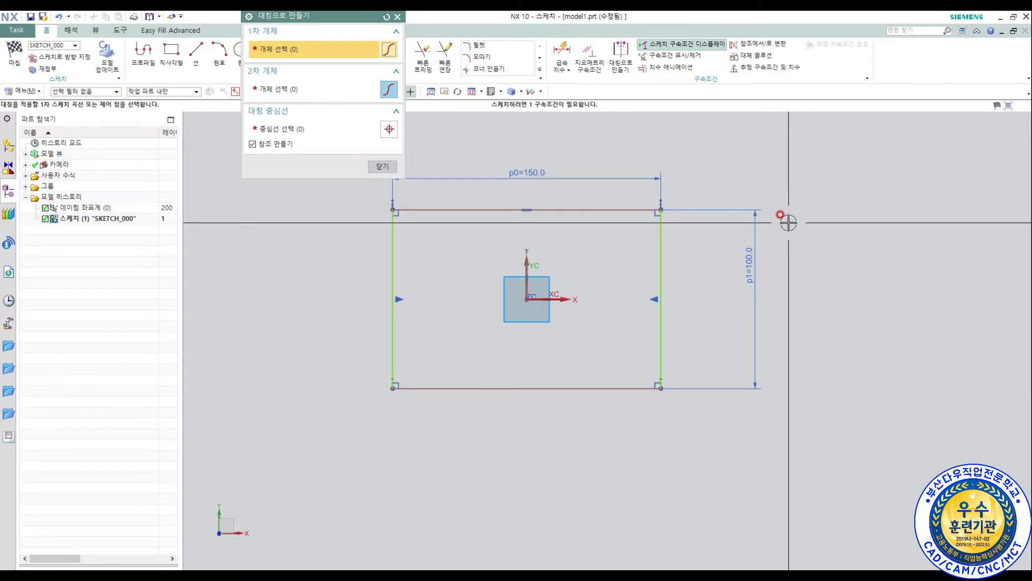
{"action": "left_click", "coordinate": [623, 211]}
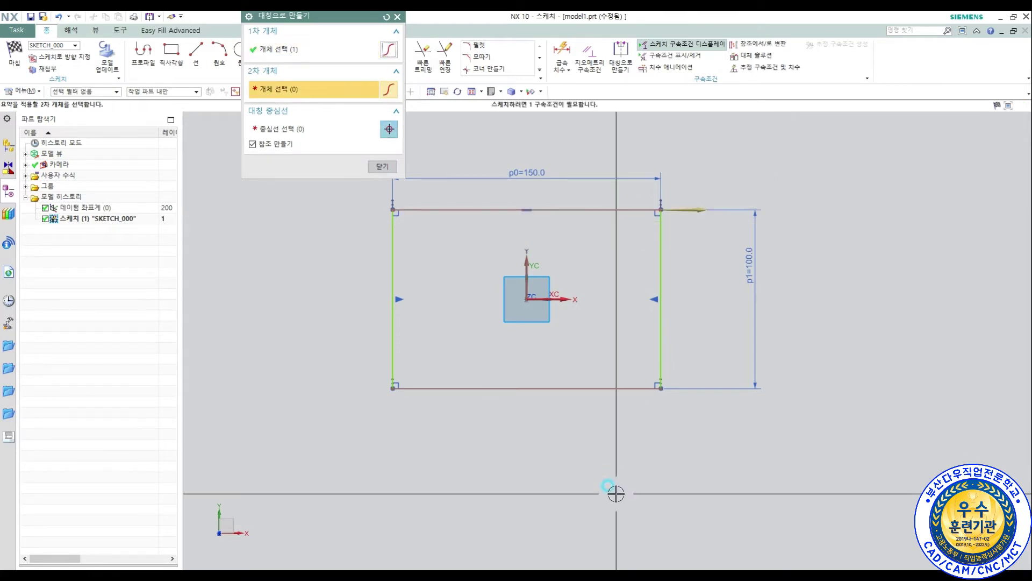
{"action": "left_click", "coordinate": [627, 389]}
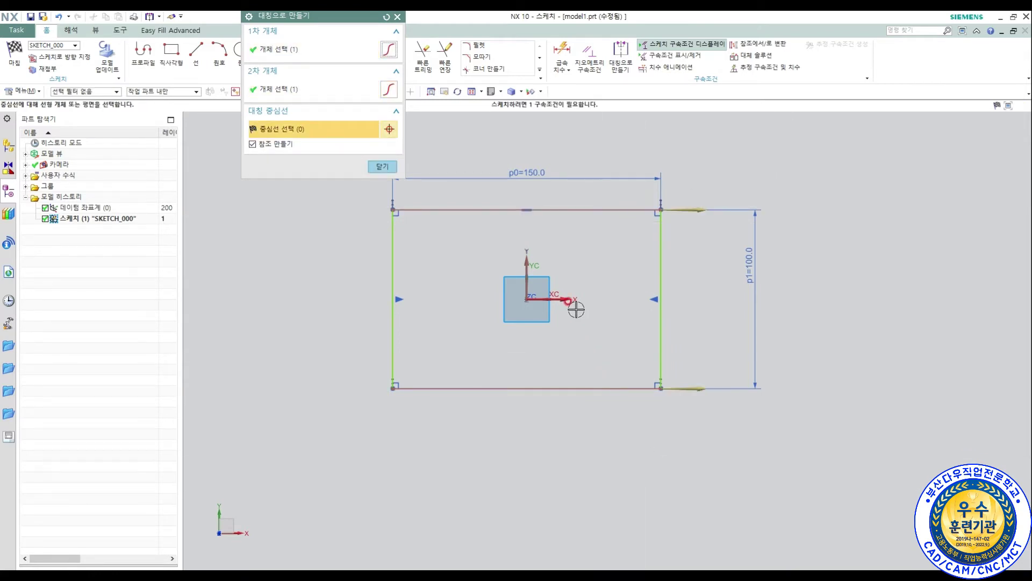
{"action": "left_click", "coordinate": [560, 298]}
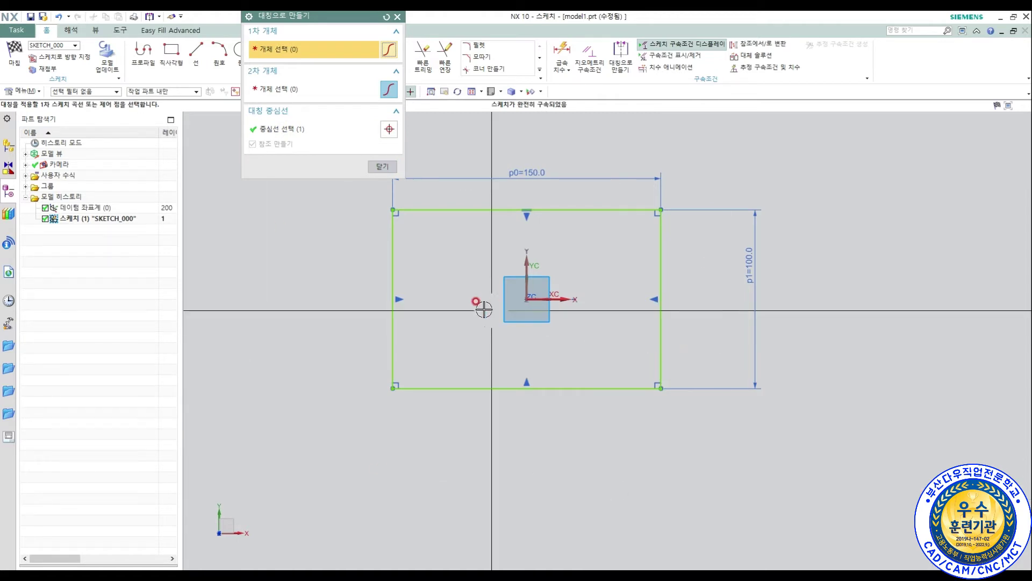
{"action": "left_click", "coordinate": [383, 166]}
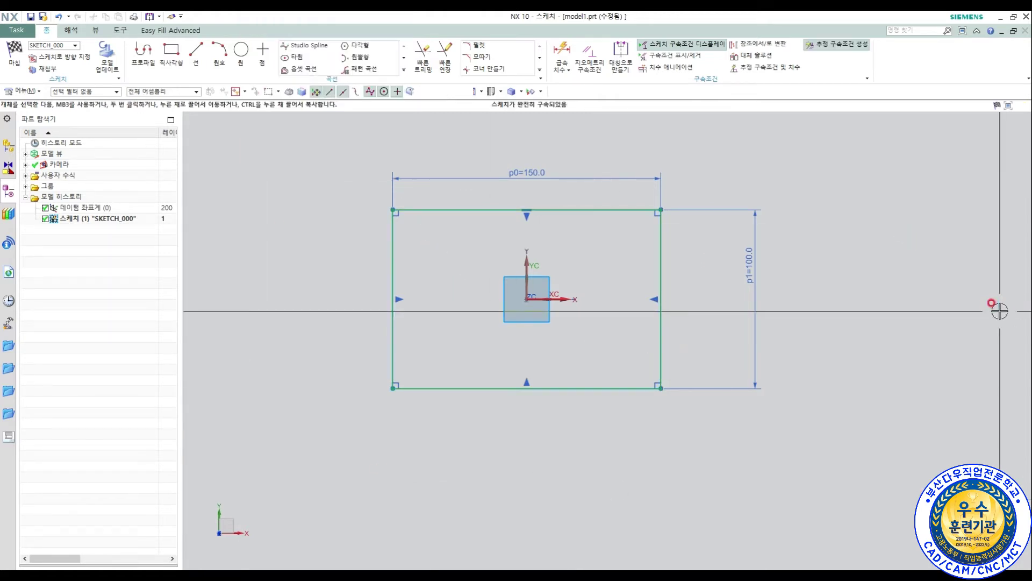
- Set the rectangle's width dimension to 200 mm
{"action": "double_click", "coordinate": [547, 172]}
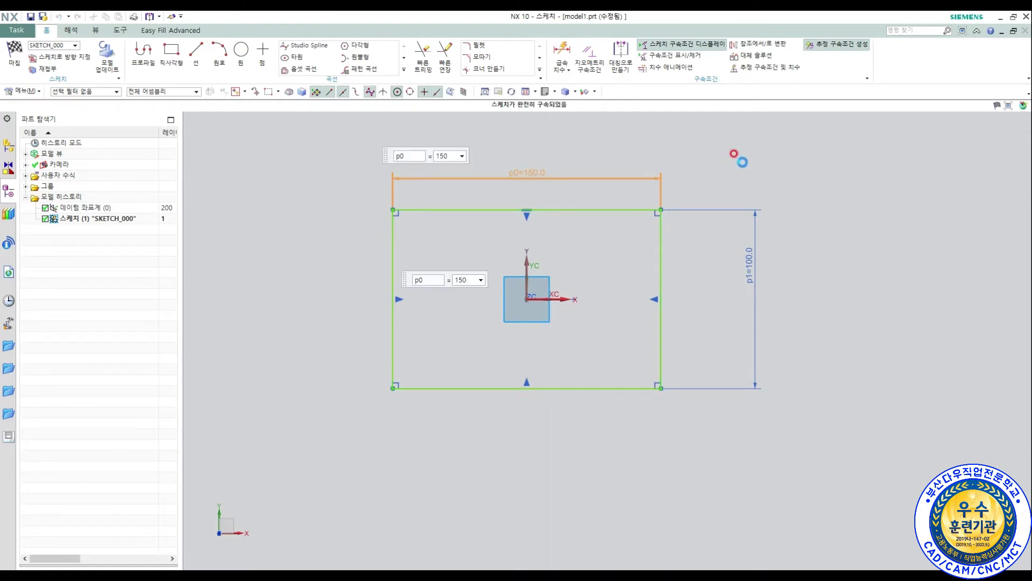
{"action": "type", "text": "200"}
{"action": "key", "text": "Return"}
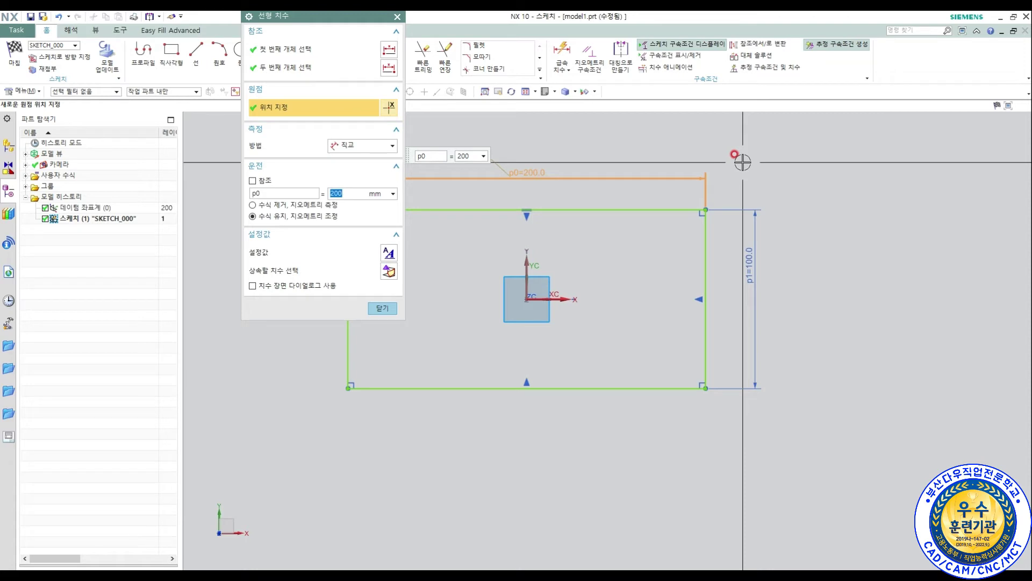
{"action": "left_click", "coordinate": [382, 308]}
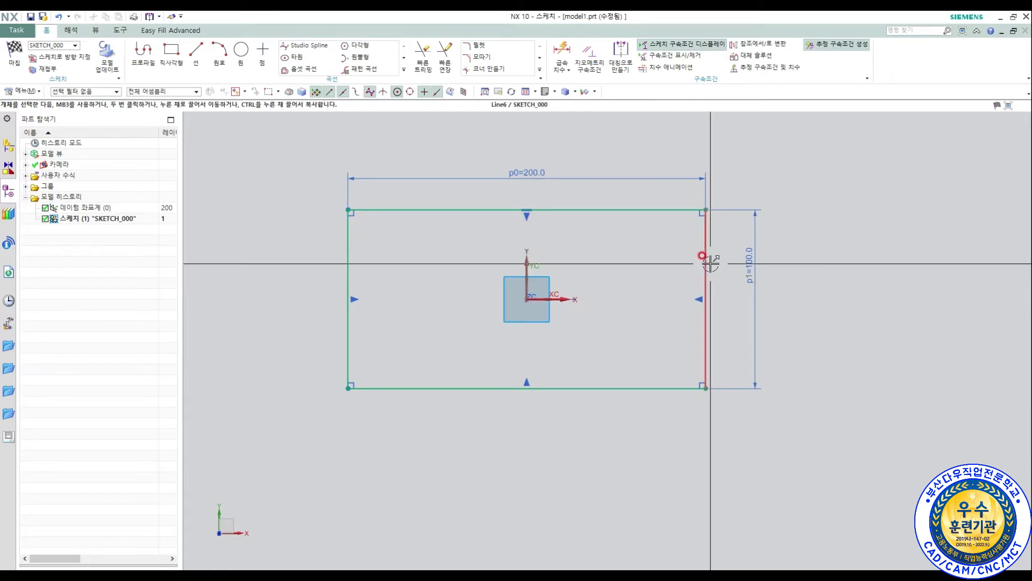
- Try a rectangle width of 100 mm and set the dimension back to 200 mm
{"action": "double_click", "coordinate": [529, 167]}
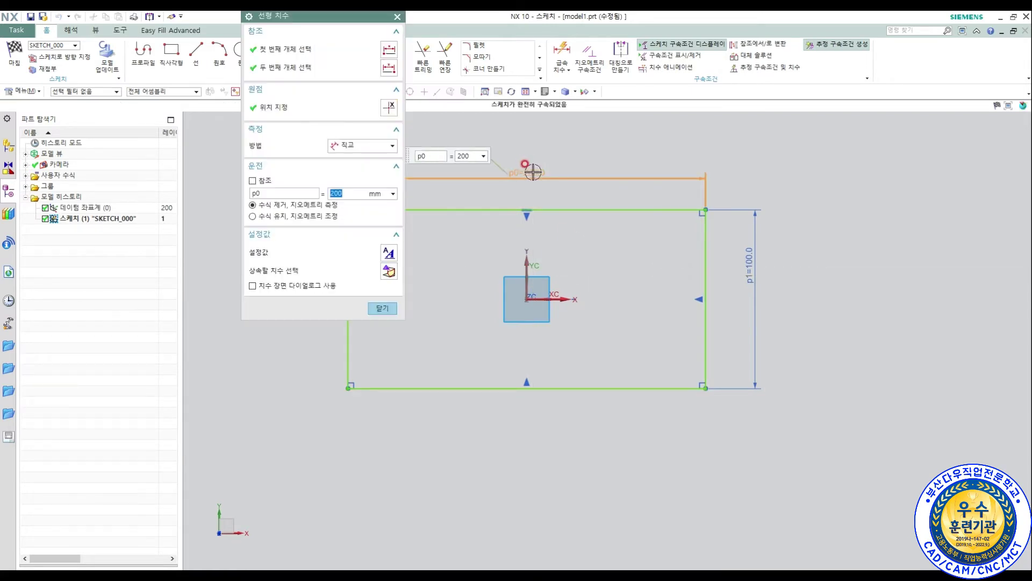
{"action": "type", "text": "100"}
{"action": "key", "text": "Return"}
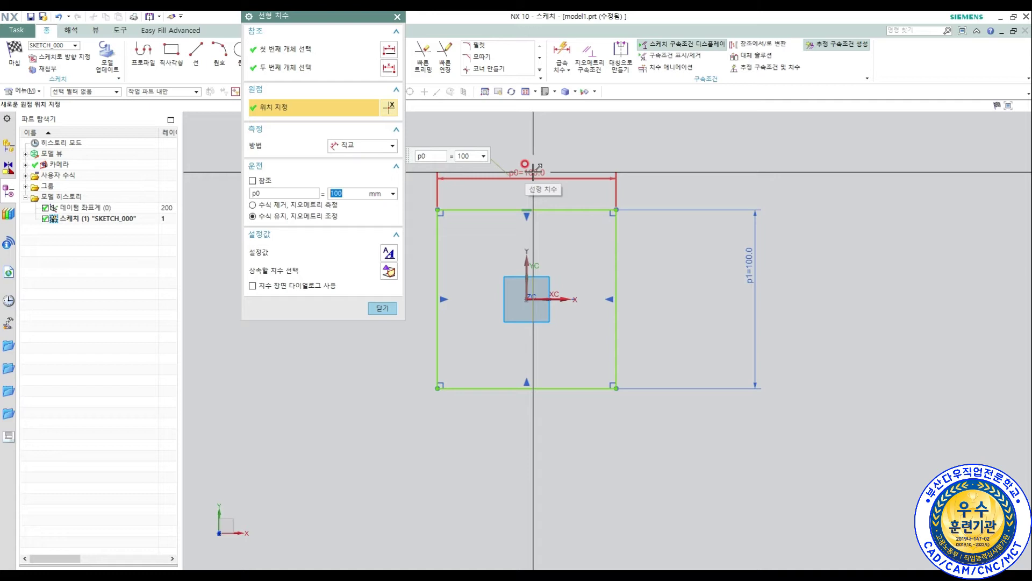
{"action": "left_click", "coordinate": [537, 171]}
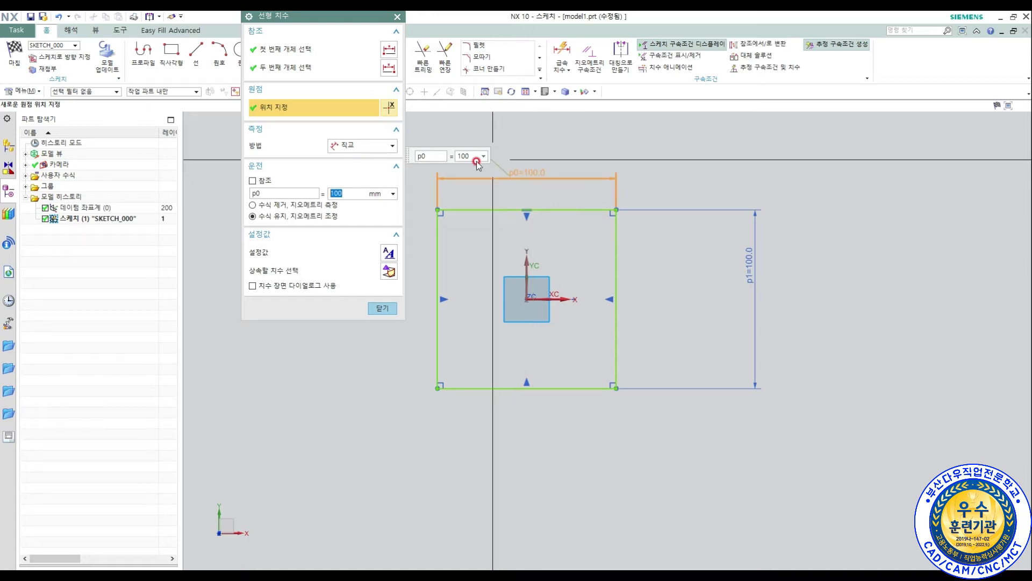
{"action": "type", "text": "200"}
{"action": "key", "text": "Return"}
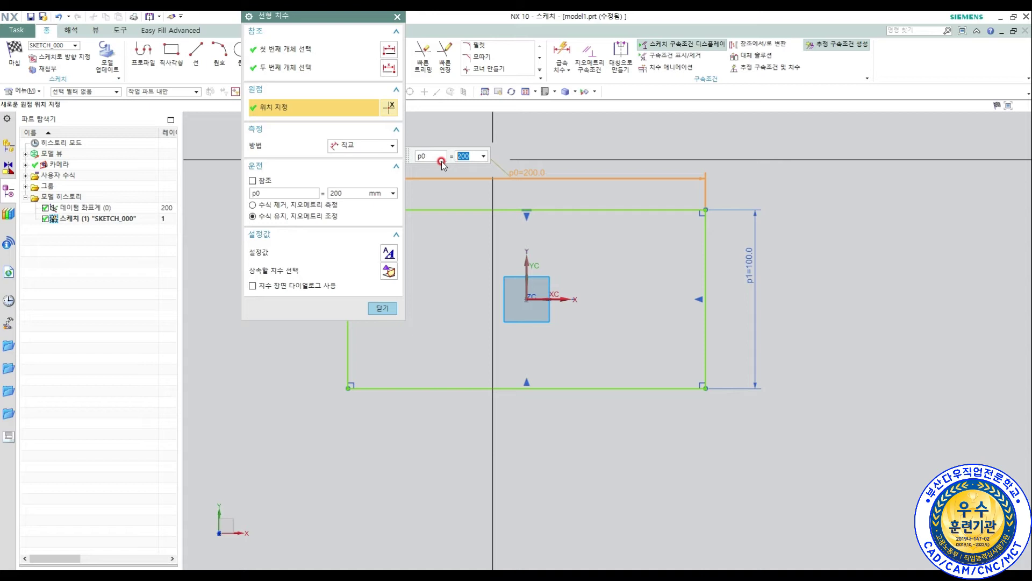
{"action": "middle_click", "coordinate": [441, 161]}
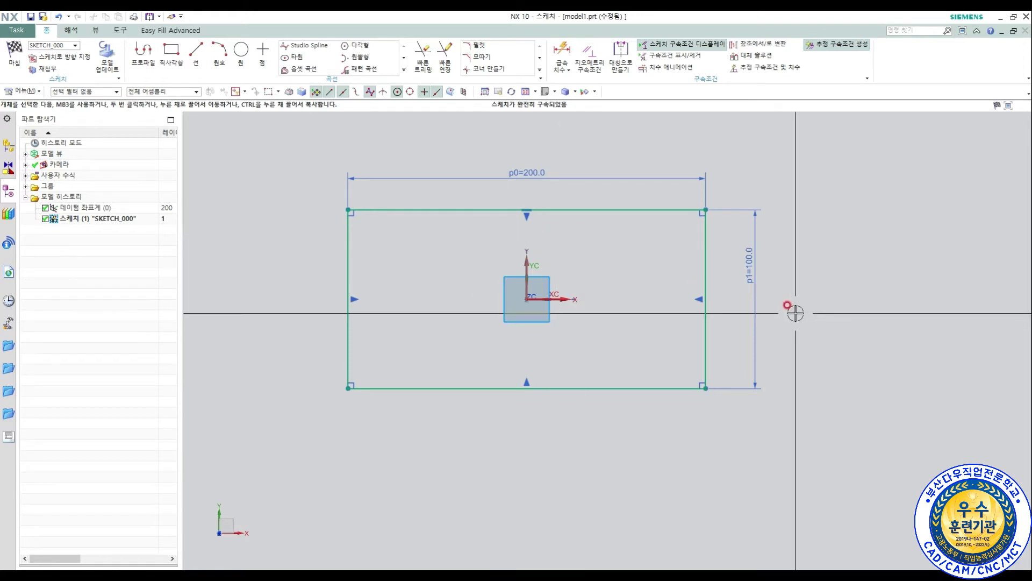
- Try a rectangle height of 10 mm and set the dimension back to 100 mm
{"action": "double_click", "coordinate": [747, 257]}
{"action": "type", "text": "10."}
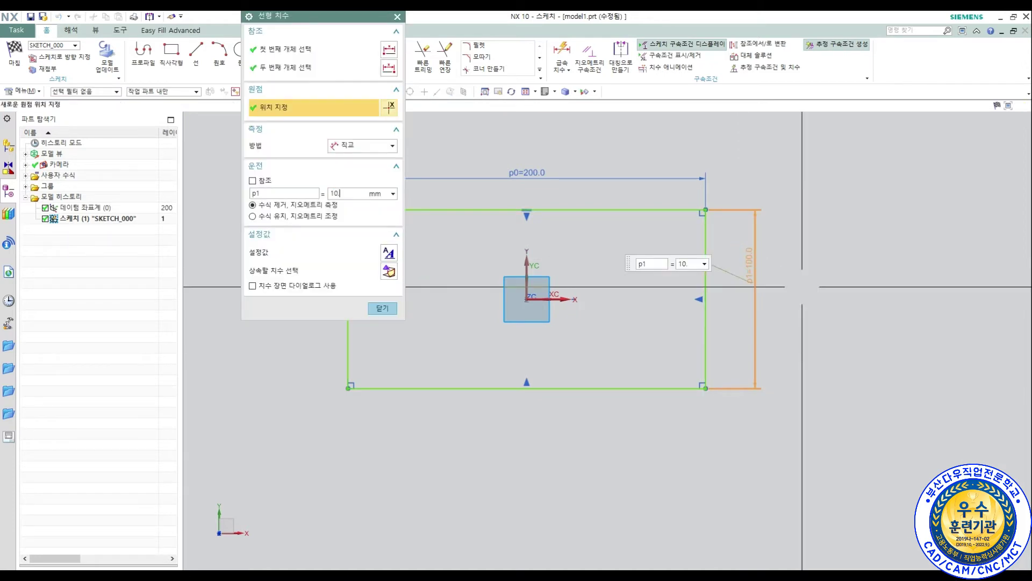
{"action": "key", "text": "Return"}
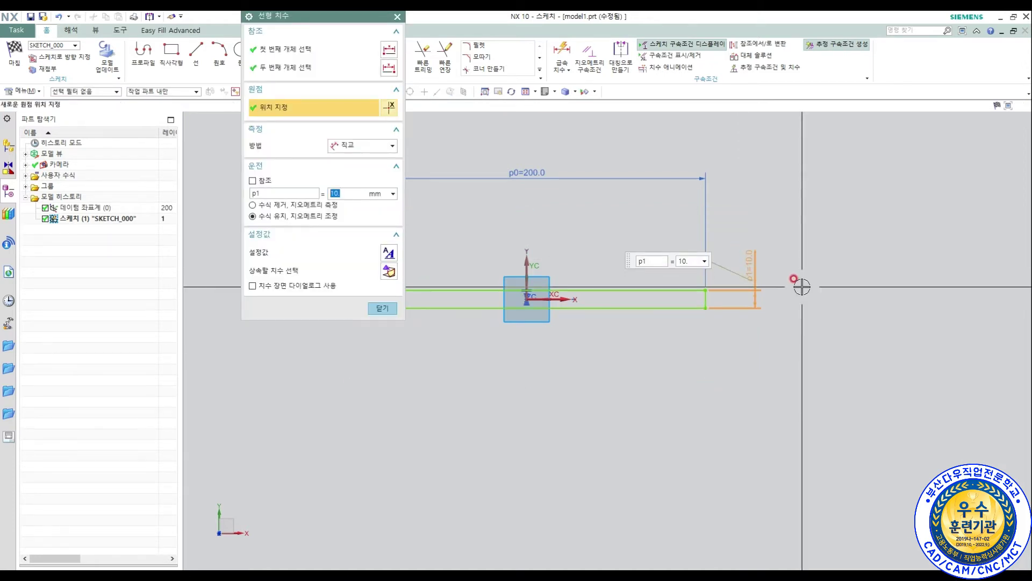
{"action": "scroll", "coordinate": [542, 297], "scroll_direction": "up", "scroll_amount": 3}
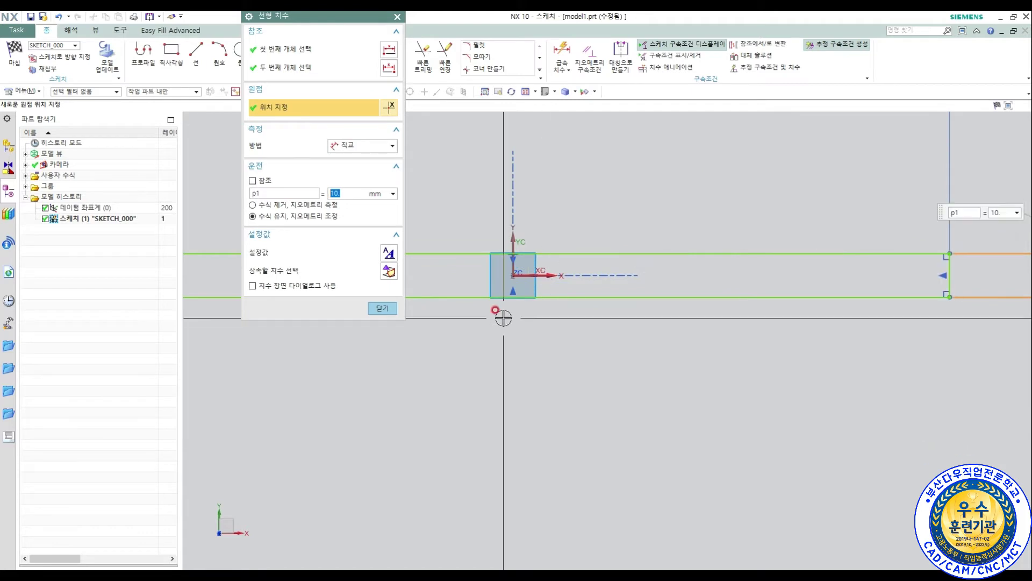
{"action": "type", "text": "100"}
{"action": "key", "text": "Return"}
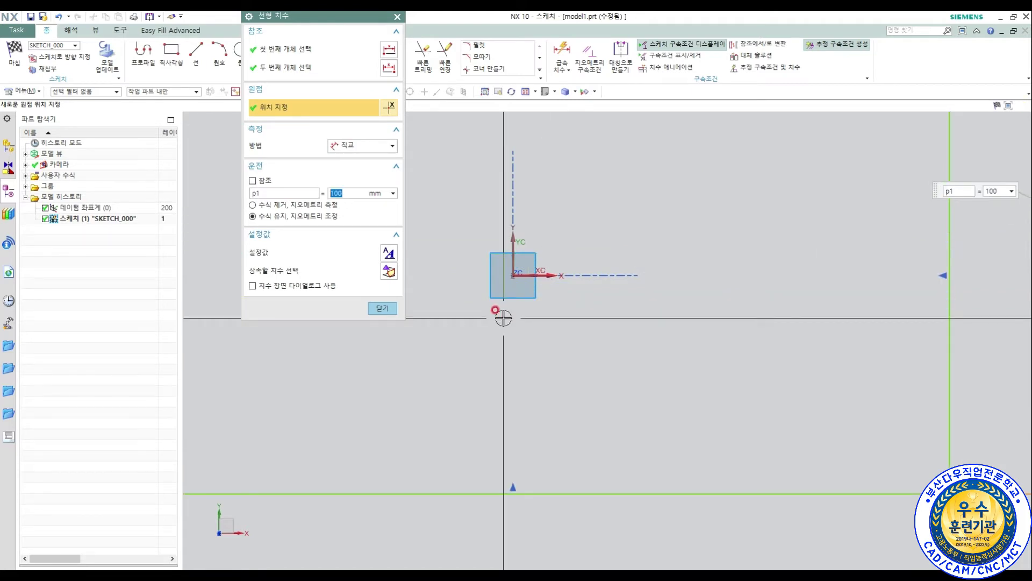
{"action": "scroll", "coordinate": [651, 348], "scroll_direction": "down", "scroll_amount": 2}
{"action": "key", "text": "Escape"}
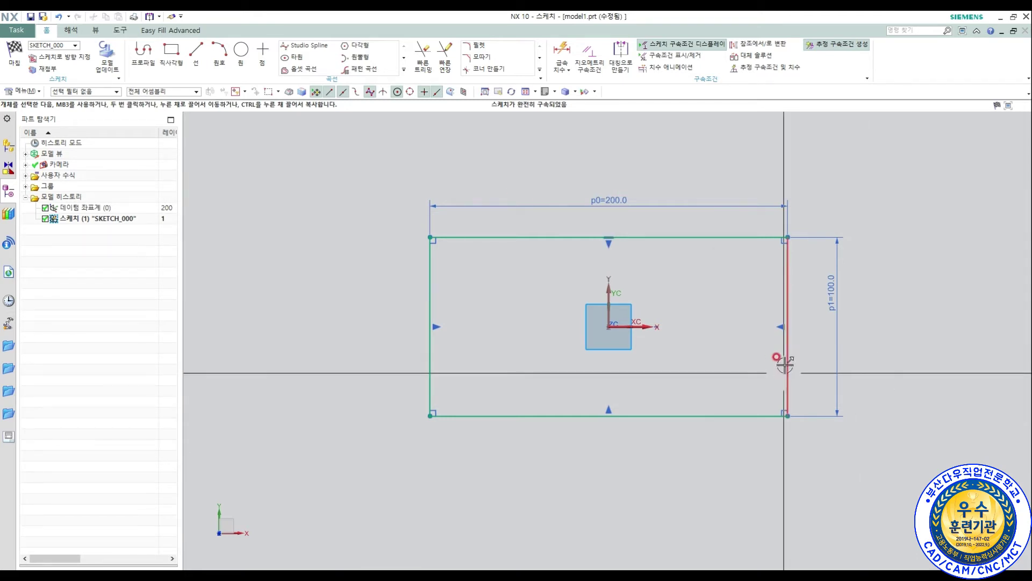
{"action": "scroll", "coordinate": [796, 253], "scroll_direction": "up", "scroll_amount": 3}
{"action": "scroll", "coordinate": [765, 219], "scroll_direction": "up", "scroll_amount": 3}
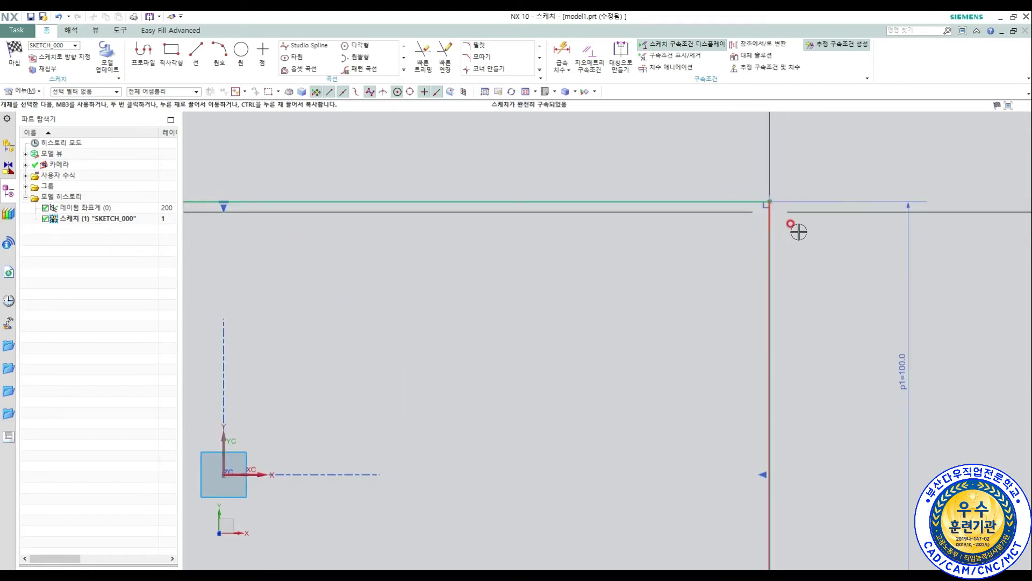
{"action": "scroll", "coordinate": [829, 236], "scroll_direction": "down", "scroll_amount": 5}
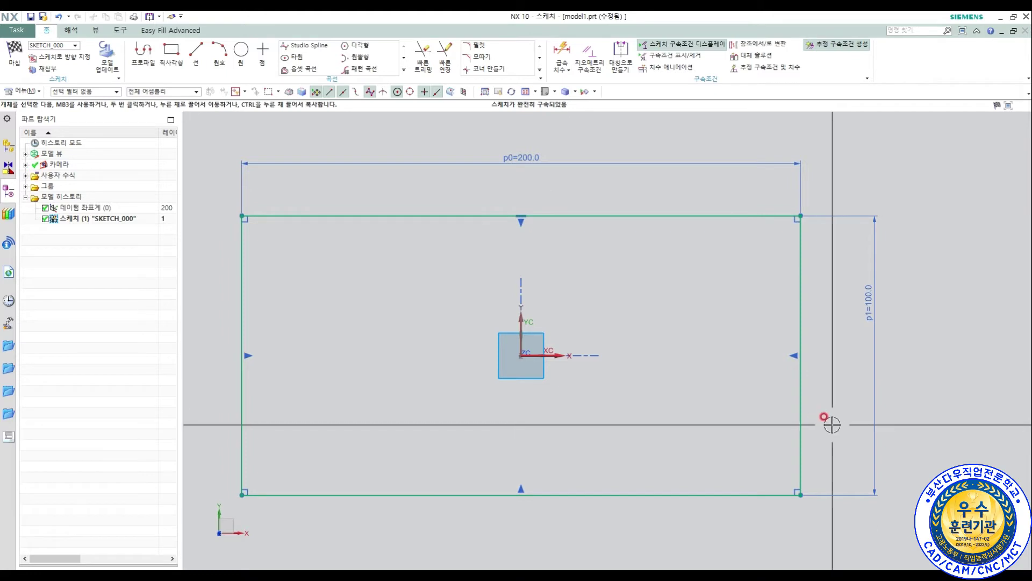
{"action": "middle_click_drag", "start_coordinate": [438, 371], "coordinate": [471, 364], "text": "shift"}
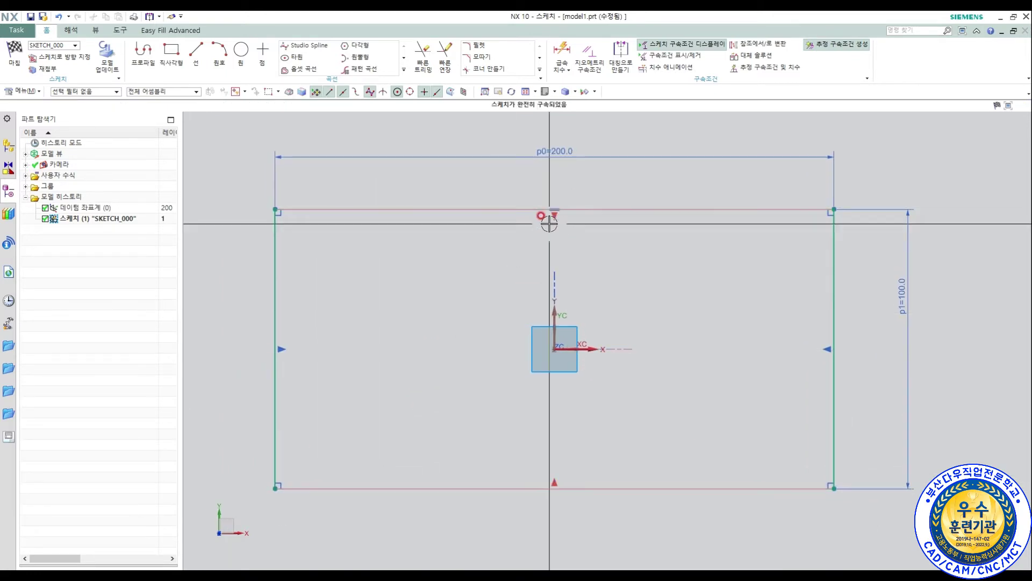
{"action": "left_click", "coordinate": [622, 70]}
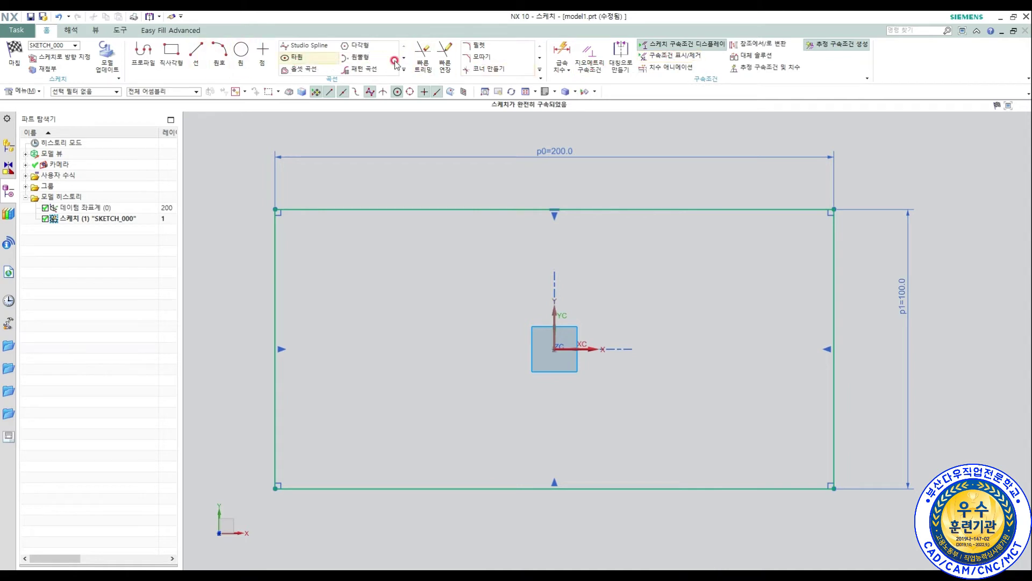
- Try an angular (각진) rapid dimension between the rectangle's lower and upper edges, placed inside the rectangle, and delete it again
{"action": "left_click", "coordinate": [567, 59]}
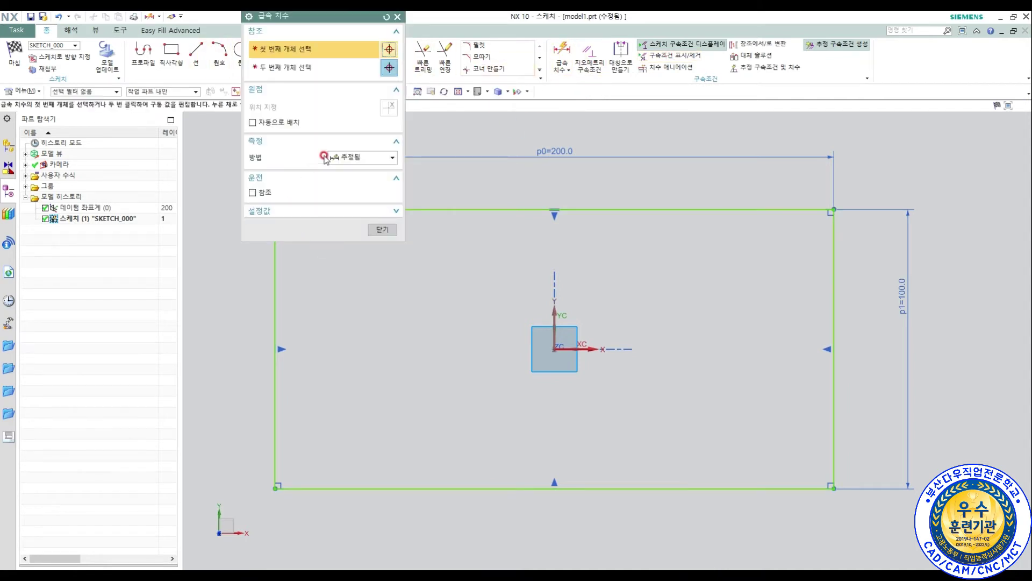
{"action": "left_click", "coordinate": [353, 158]}
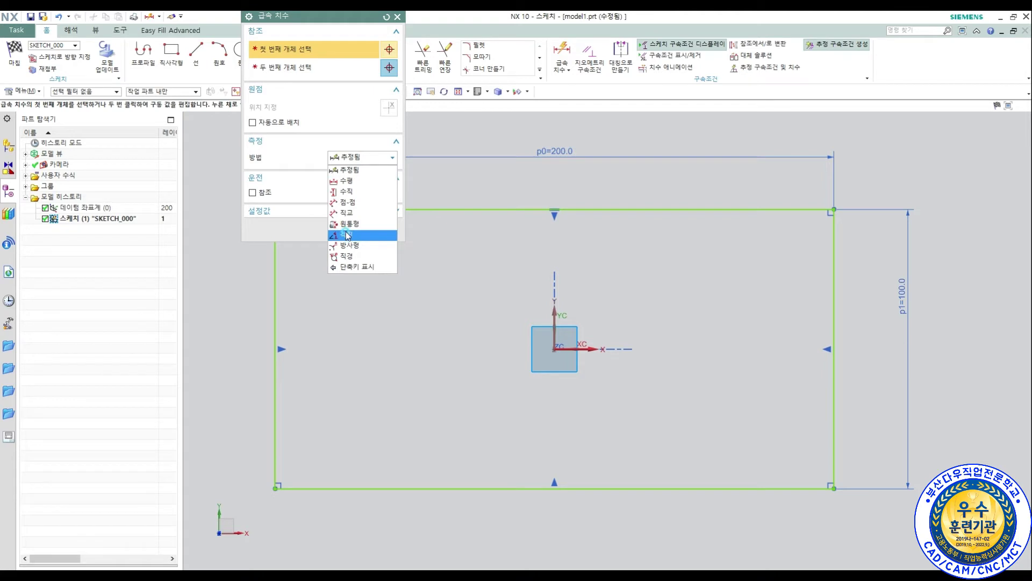
{"action": "left_click", "coordinate": [347, 234]}
{"action": "left_click", "coordinate": [726, 488]}
{"action": "left_click", "coordinate": [727, 210]}
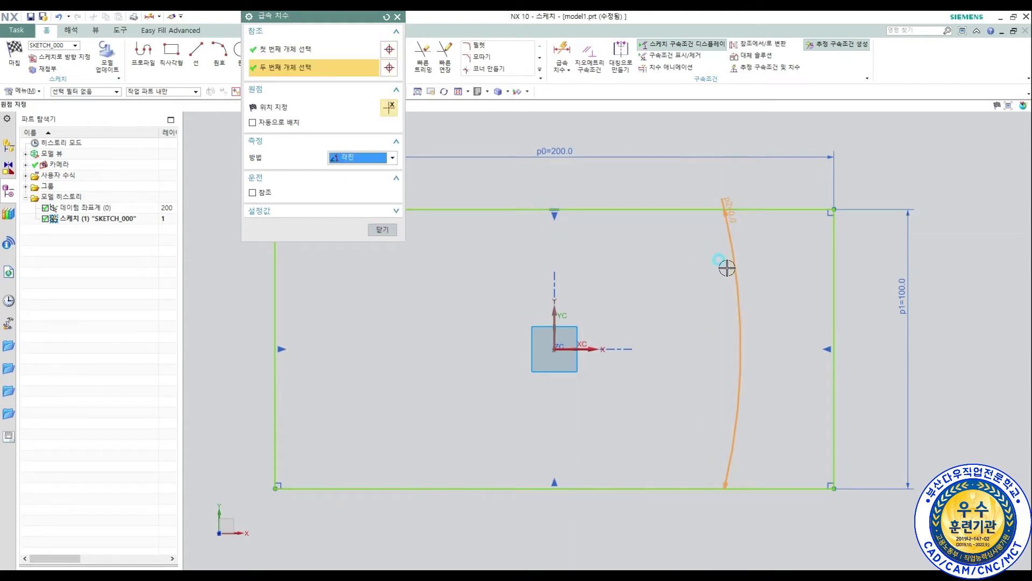
{"action": "left_click", "coordinate": [722, 332]}
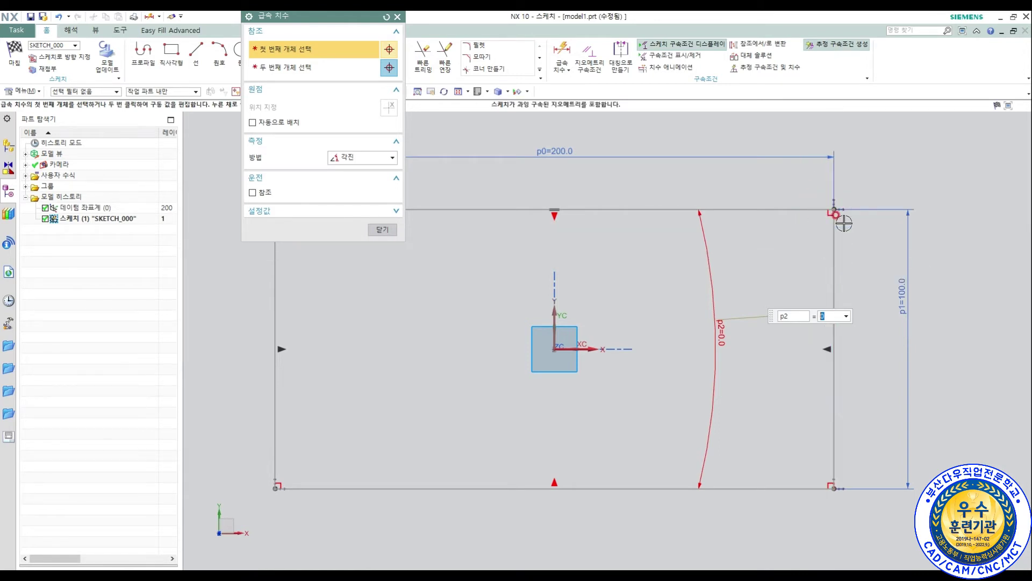
{"action": "left_click", "coordinate": [395, 231]}
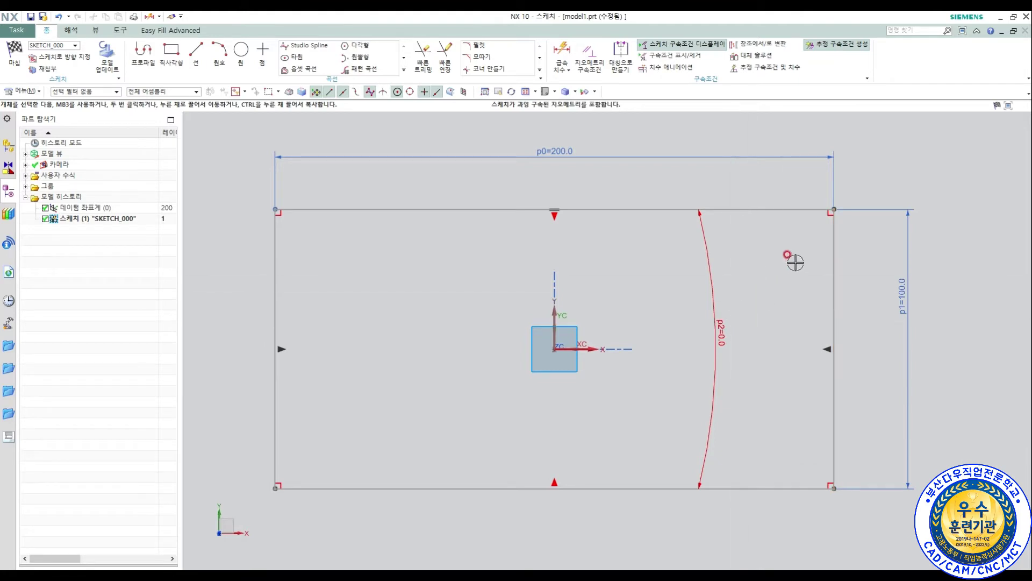
{"action": "left_click", "coordinate": [725, 334]}
{"action": "key", "text": "Delete"}
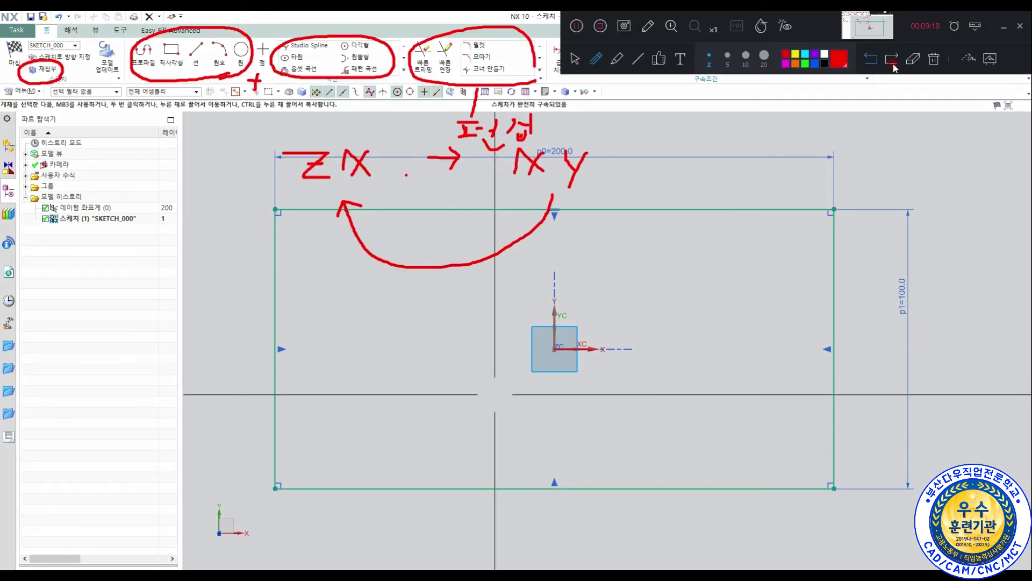
{"action": "left_click", "coordinate": [935, 59]}
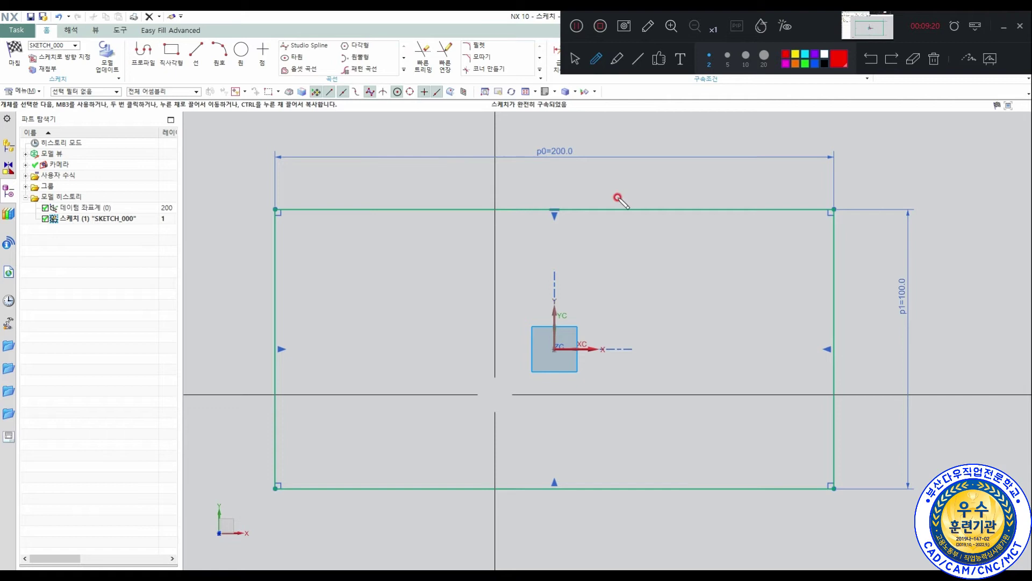
{"action": "left_click_drag", "start_coordinate": [545, 209], "coordinate": [563, 209]}
{"action": "mouse_move", "coordinate": [805, 214]}
{"action": "left_mouse_down"}
{"action": "mouse_move", "coordinate": [804, 236]}
{"action": "mouse_move", "coordinate": [823, 241]}
{"action": "mouse_move", "coordinate": [822, 220]}
{"action": "mouse_move", "coordinate": [848, 214]}
{"action": "left_mouse_up"}
{"action": "mouse_move", "coordinate": [846, 276]}
{"action": "left_mouse_down"}
{"action": "mouse_move", "coordinate": [846, 342]}
{"action": "mouse_move", "coordinate": [852, 326]}
{"action": "left_mouse_up"}
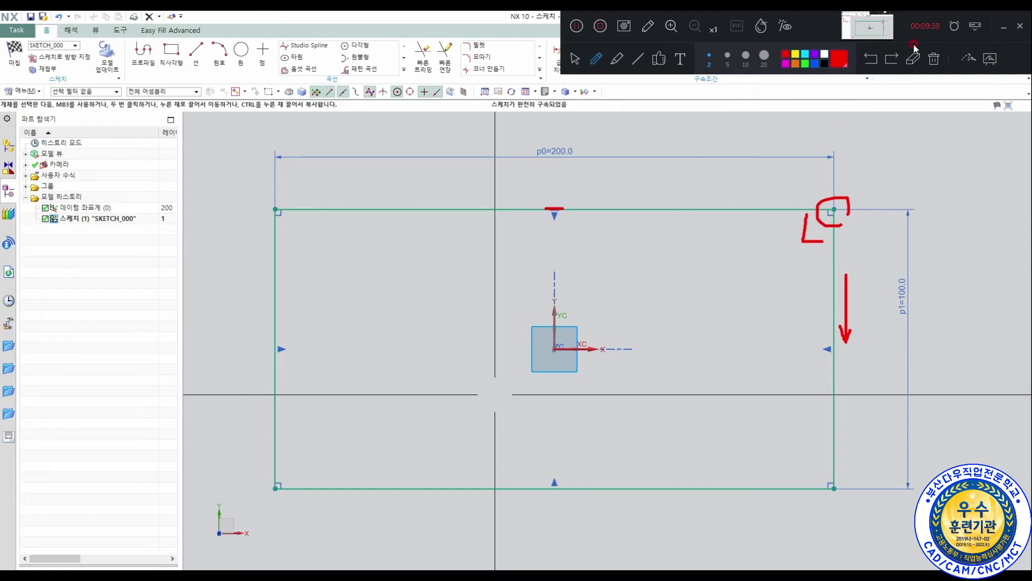
{"action": "left_click", "coordinate": [936, 62]}
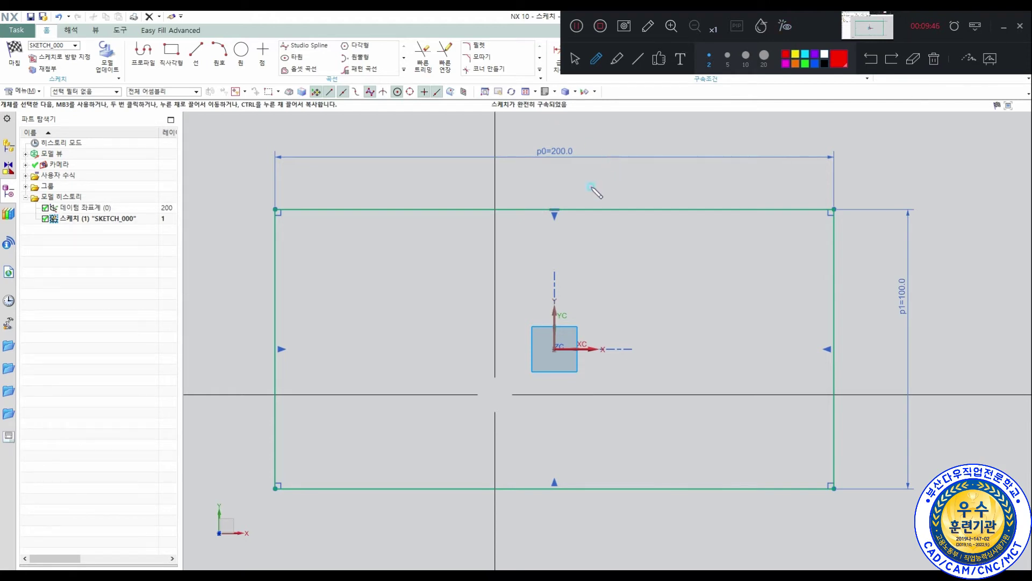
{"action": "mouse_move", "coordinate": [600, 183]}
{"action": "left_mouse_down"}
{"action": "mouse_move", "coordinate": [574, 128]}
{"action": "mouse_move", "coordinate": [598, 164]}
{"action": "left_mouse_up"}
{"action": "mouse_move", "coordinate": [305, 334]}
{"action": "left_mouse_down"}
{"action": "mouse_move", "coordinate": [293, 370]}
{"action": "mouse_move", "coordinate": [311, 364]}
{"action": "left_mouse_up"}
{"action": "mouse_move", "coordinate": [290, 221]}
{"action": "left_mouse_down"}
{"action": "mouse_move", "coordinate": [276, 226]}
{"action": "mouse_move", "coordinate": [272, 201]}
{"action": "mouse_move", "coordinate": [300, 209]}
{"action": "mouse_move", "coordinate": [296, 225]}
{"action": "left_mouse_up"}
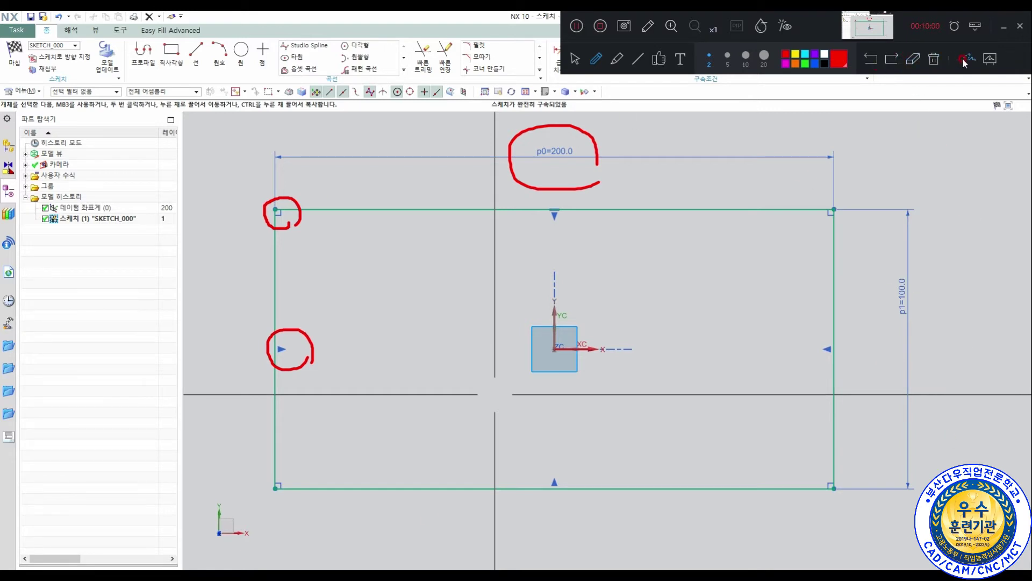
{"action": "left_click", "coordinate": [934, 59]}
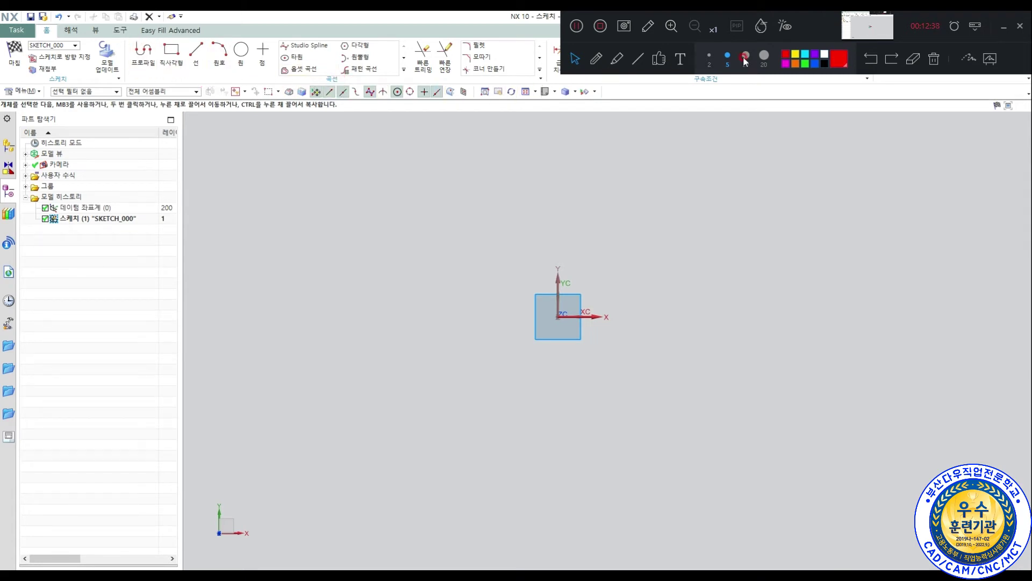
{"action": "left_click", "coordinate": [1004, 26]}
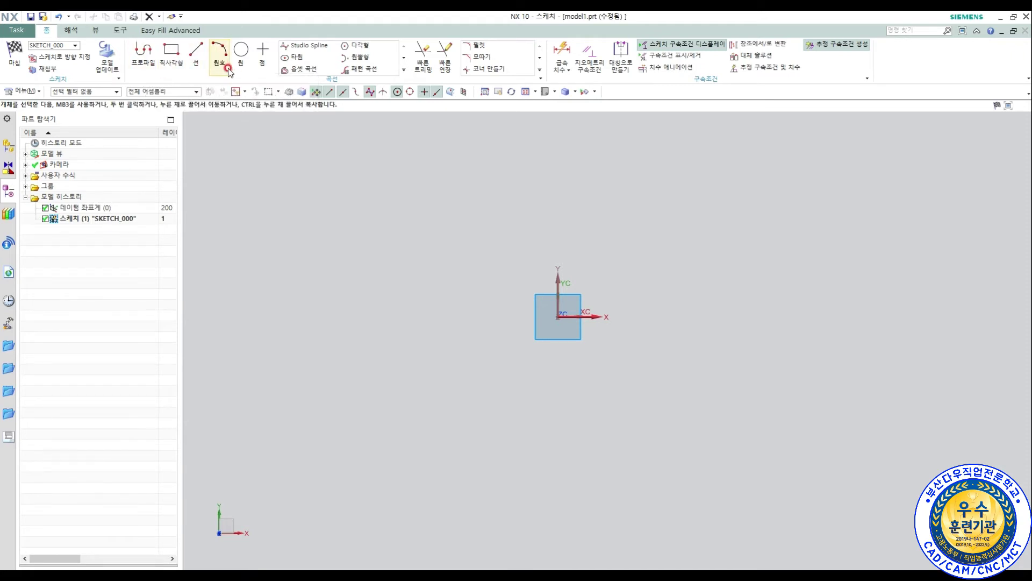
- Start a Profile line from a point above and to the left of the sketch origin
{"action": "left_click", "coordinate": [144, 54]}
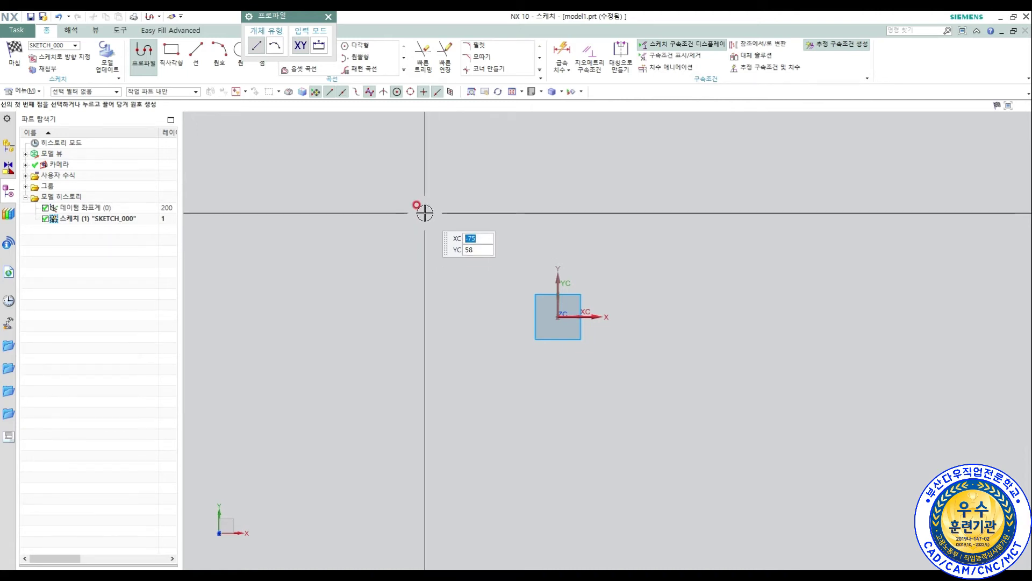
{"action": "left_click", "coordinate": [455, 253]}
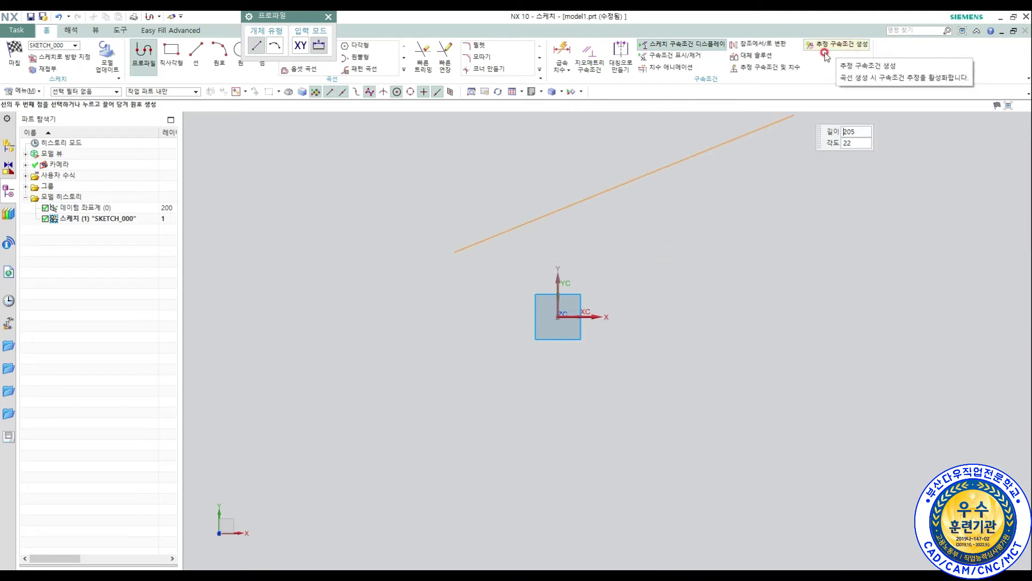
- Examine which constraint types are inferred while sketching in the inferred constraints and dimensions settings (추정 구속조건 및 치수), and cancel them
{"action": "left_click", "coordinate": [786, 71]}
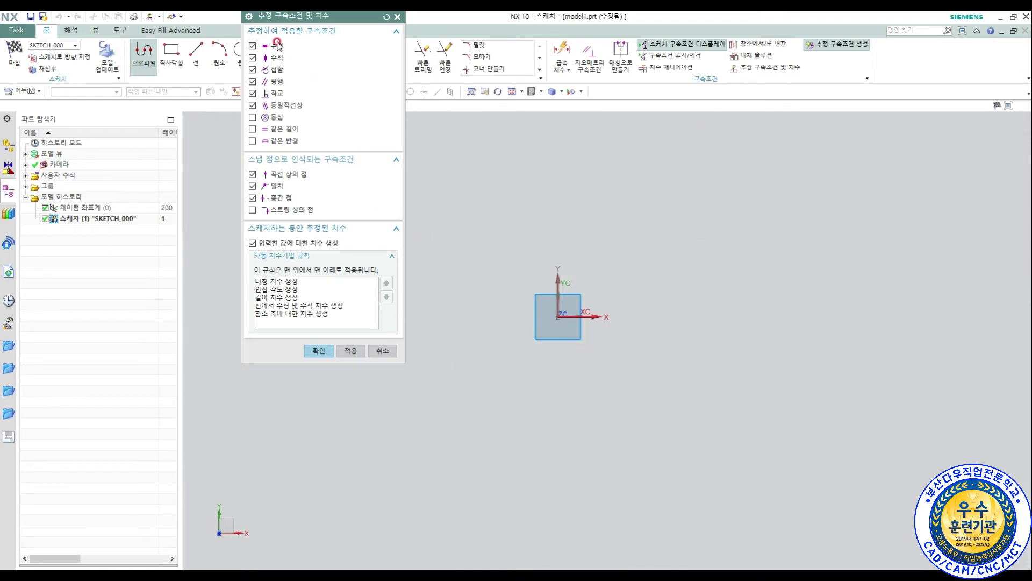
{"action": "left_click", "coordinate": [254, 46]}
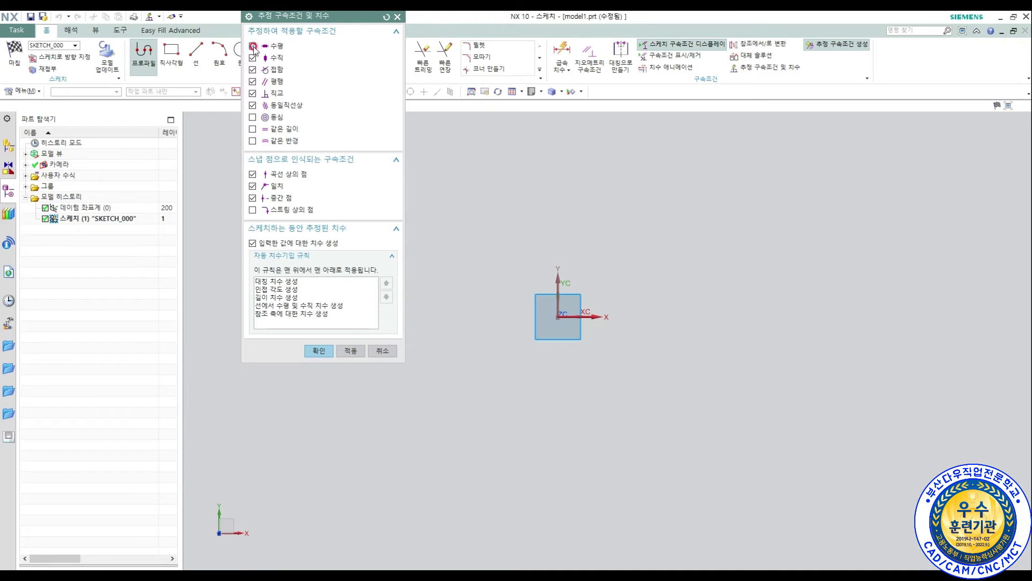
{"action": "left_click", "coordinate": [281, 56]}
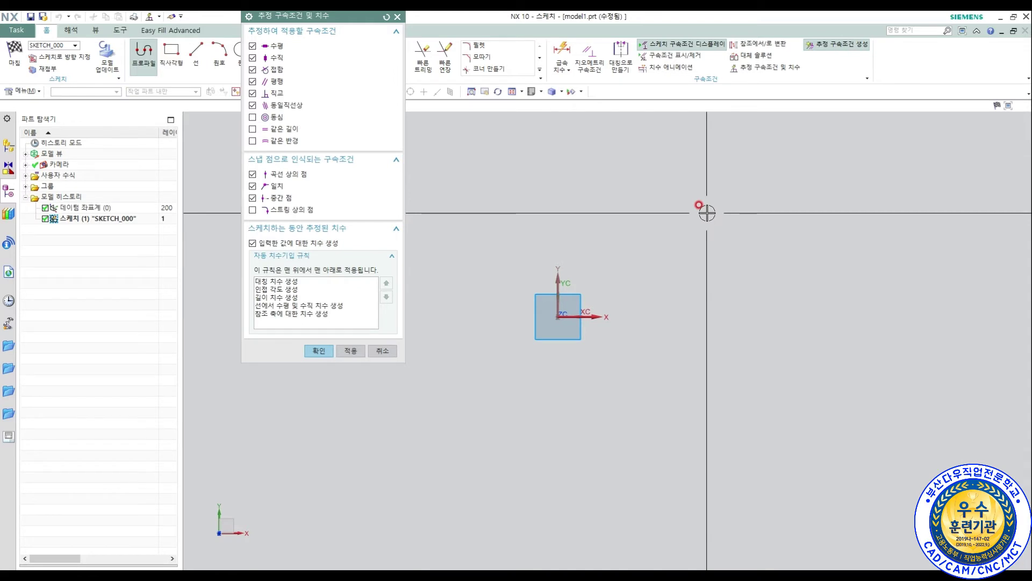
{"action": "left_click", "coordinate": [382, 350]}
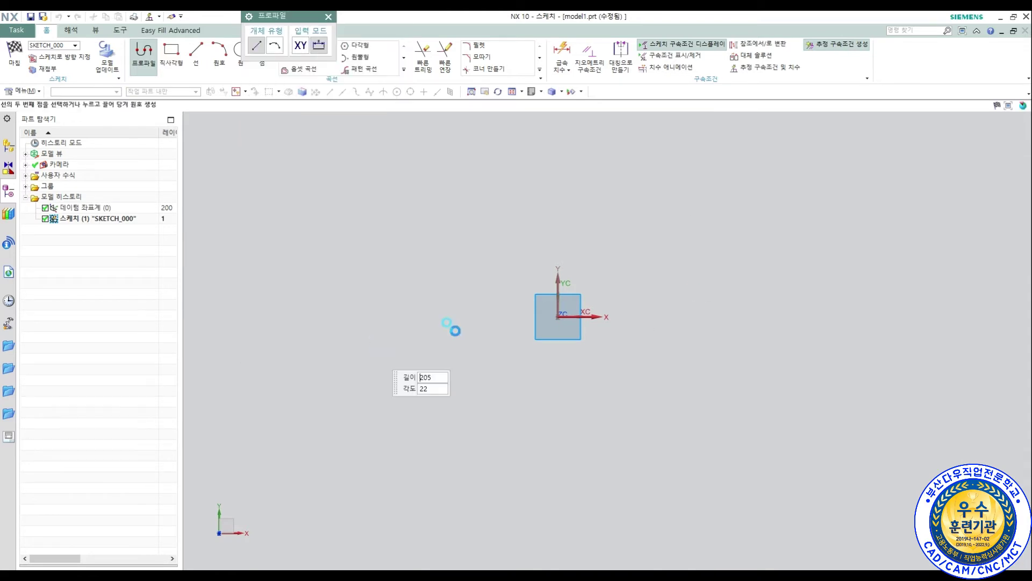
- Examine the snap angle (스냅 각도) in the session settings of the sketch preferences, and cancel the preferences
{"action": "left_click", "coordinate": [455, 253]}
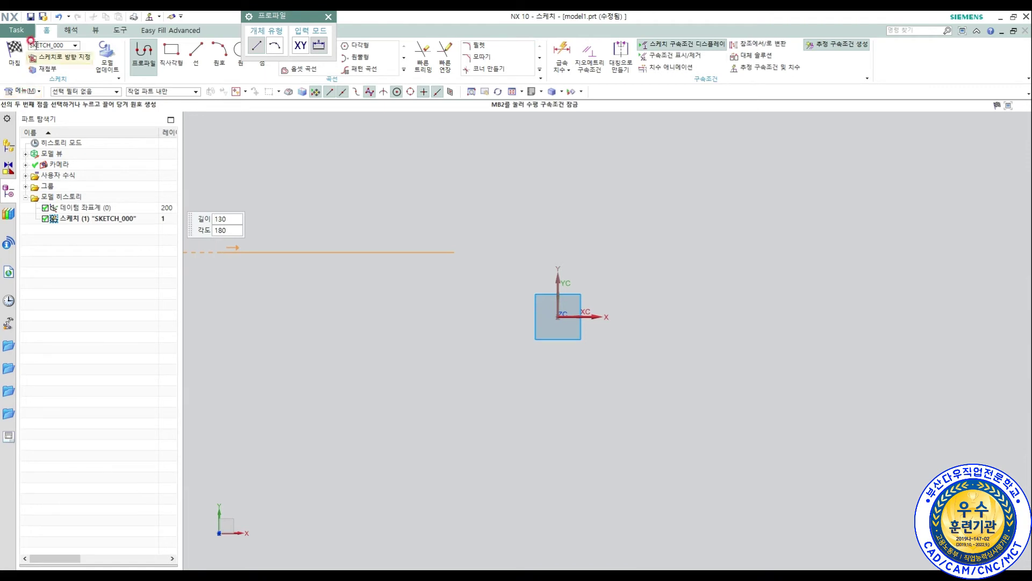
{"action": "left_click", "coordinate": [15, 93]}
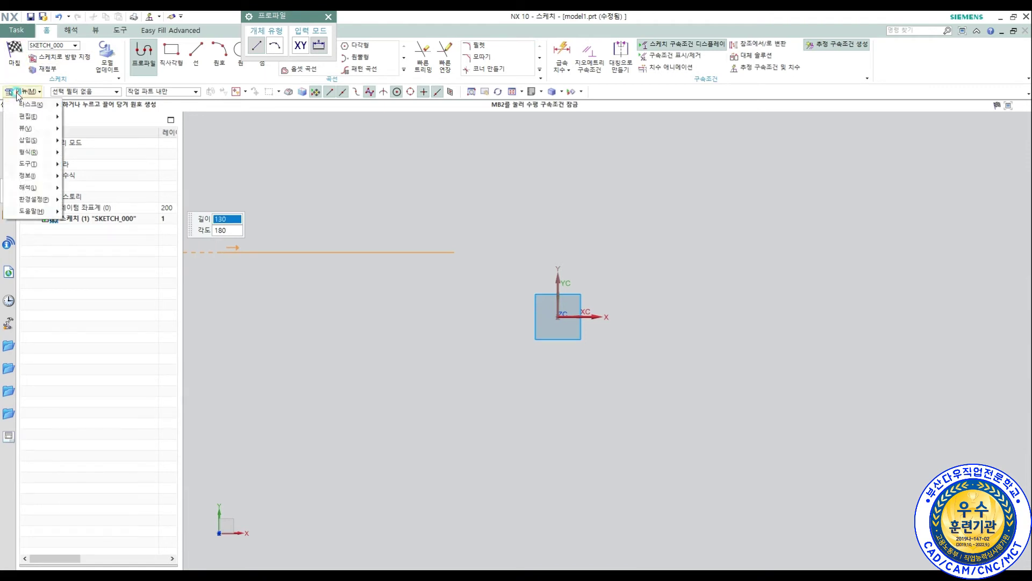
{"action": "mouse_move", "coordinate": [26, 105]}
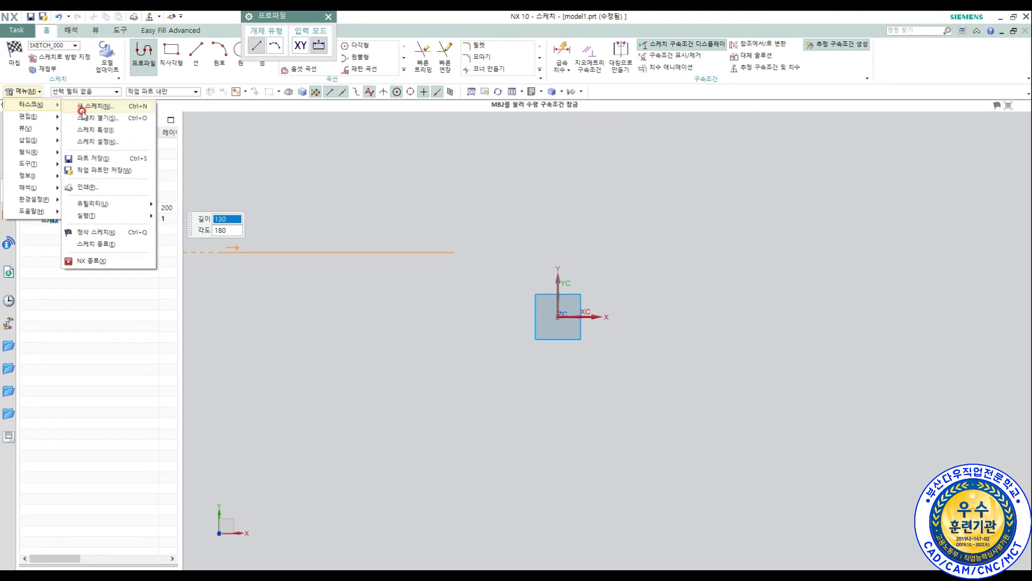
{"action": "left_click", "coordinate": [36, 202]}
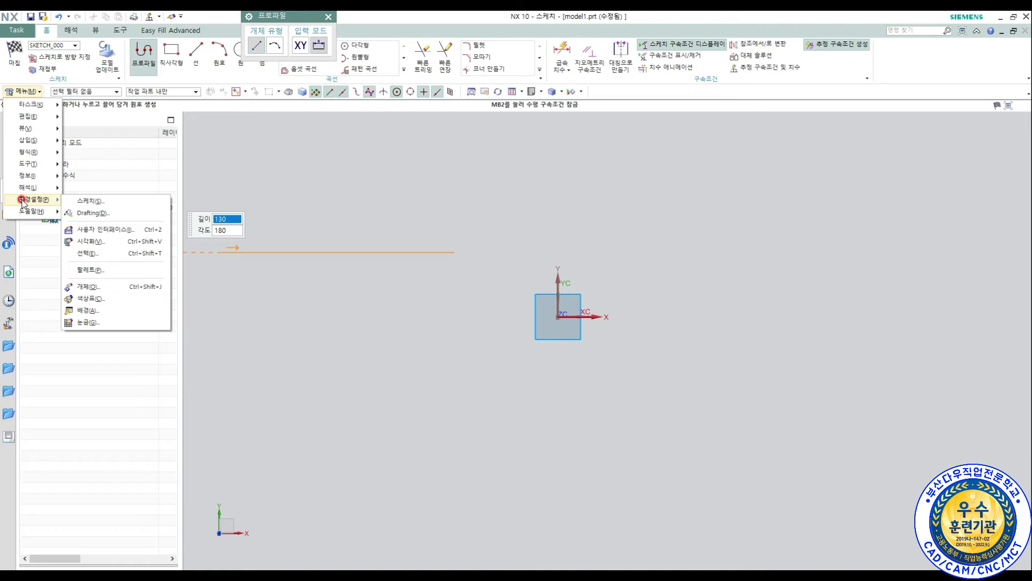
{"action": "left_click", "coordinate": [88, 204]}
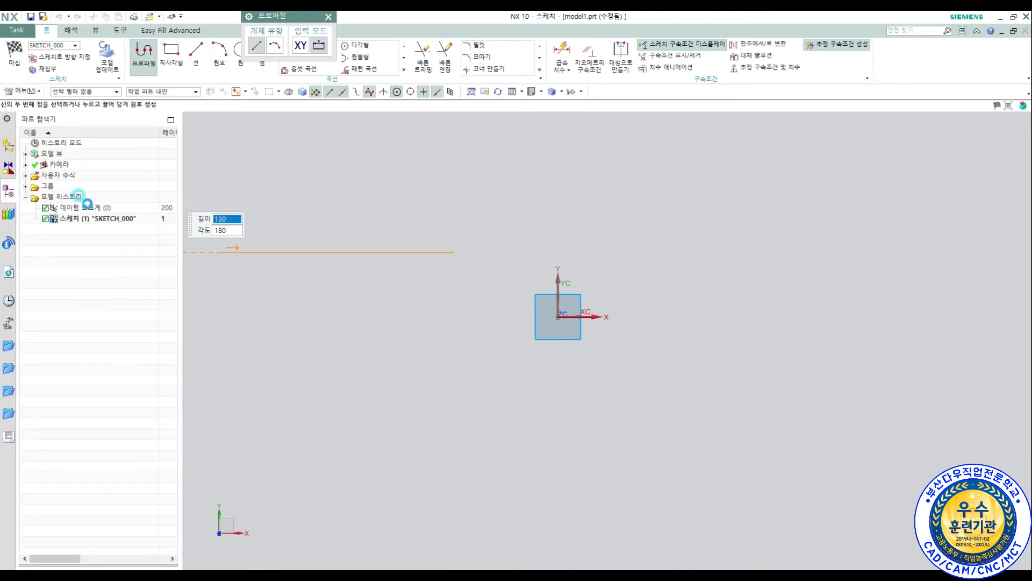
{"action": "left_click", "coordinate": [516, 313]}
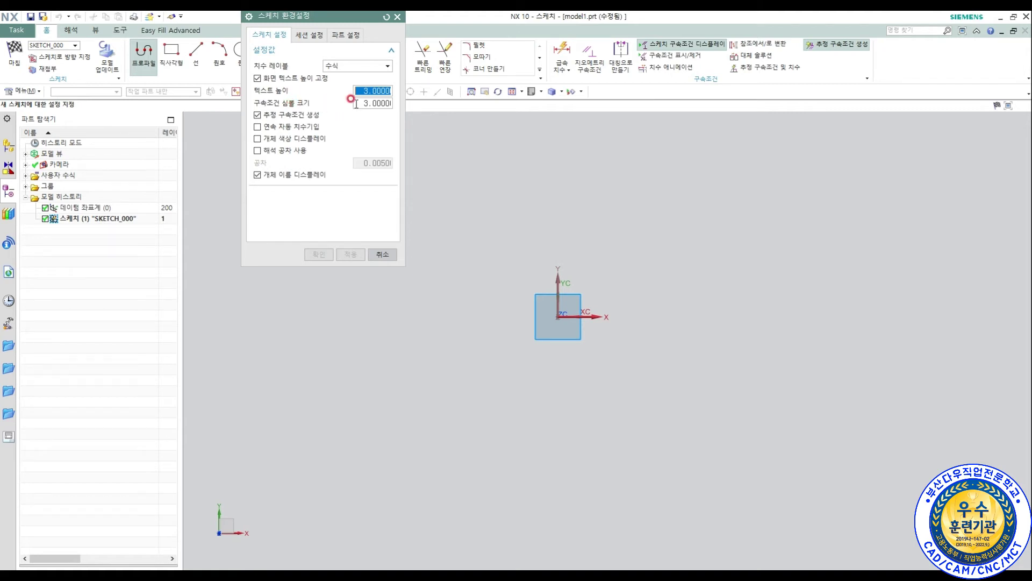
{"action": "left_click", "coordinate": [309, 35]}
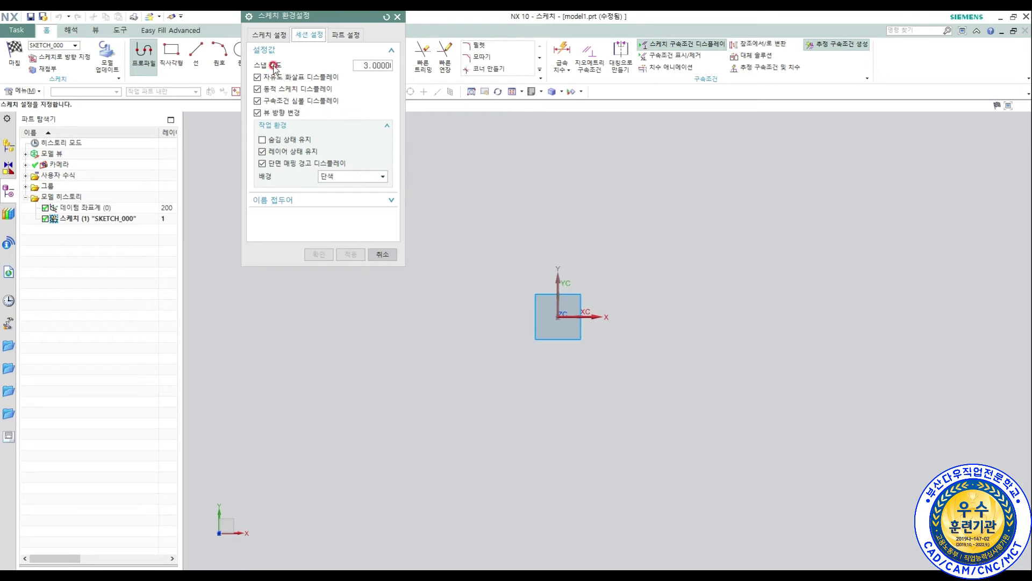
{"action": "double_click", "coordinate": [363, 65]}
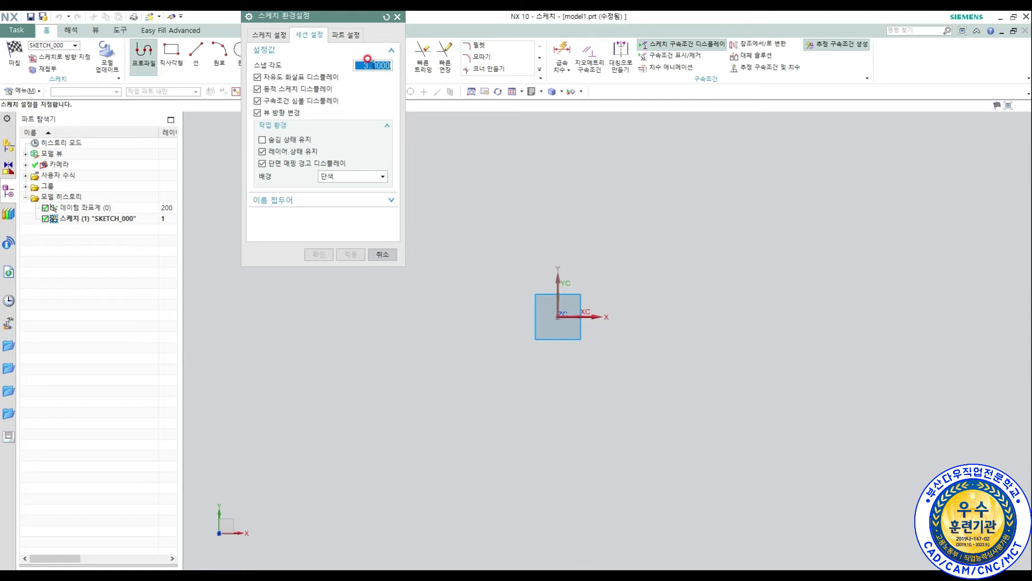
{"action": "left_click", "coordinate": [382, 256]}
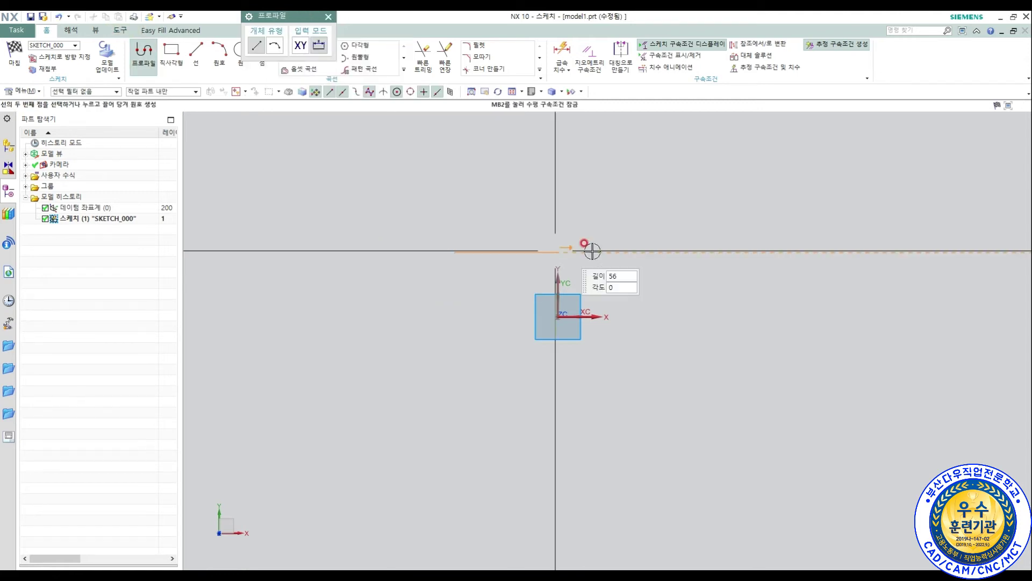
- Complete the profile as a closed horizontal slot about 169 mm long overall, with two parallel lines joined by tangent end arcs, and end the line chain
{"action": "left_click", "coordinate": [667, 251]}
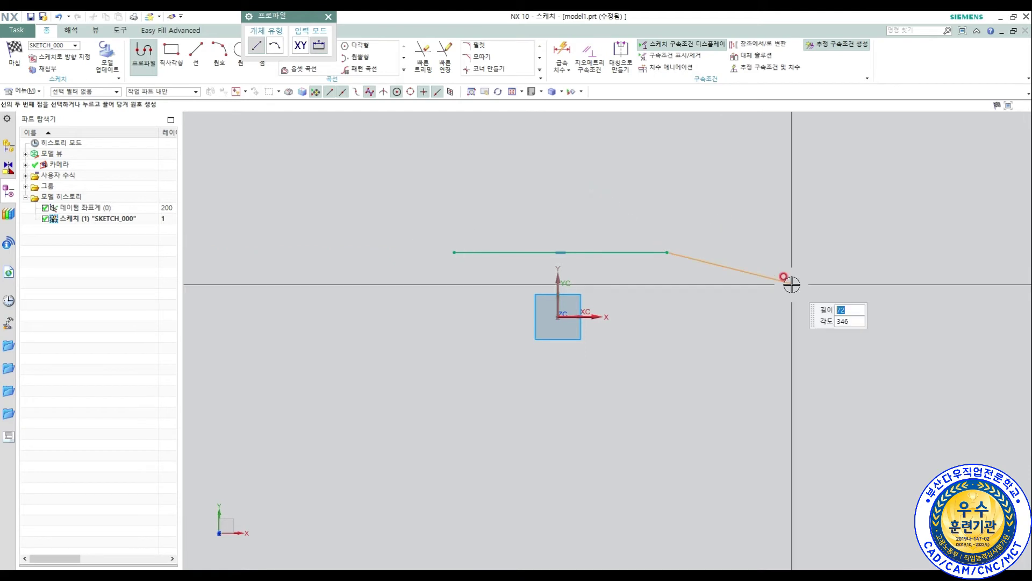
{"action": "left_click", "coordinate": [276, 47]}
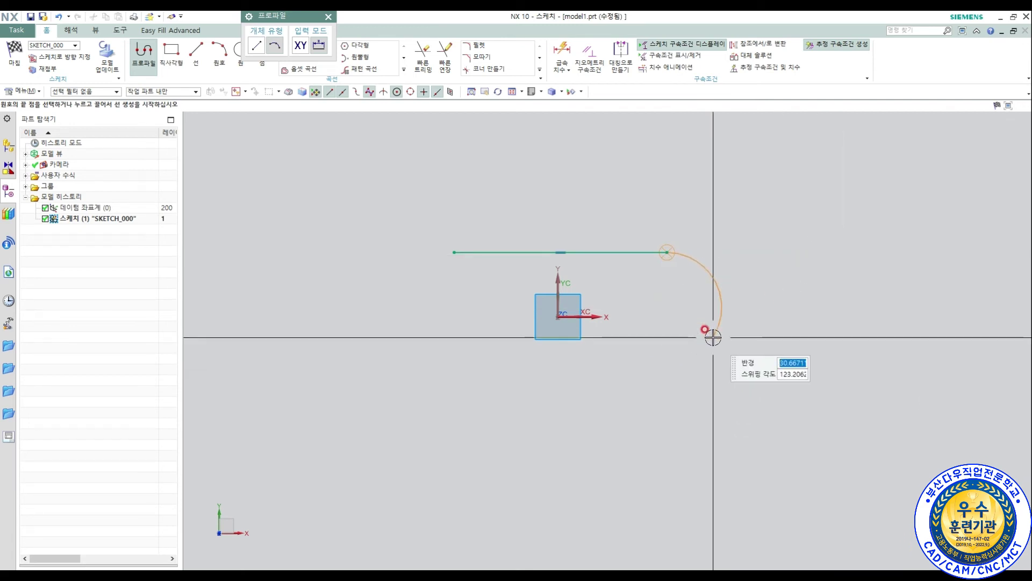
{"action": "left_click", "coordinate": [671, 342]}
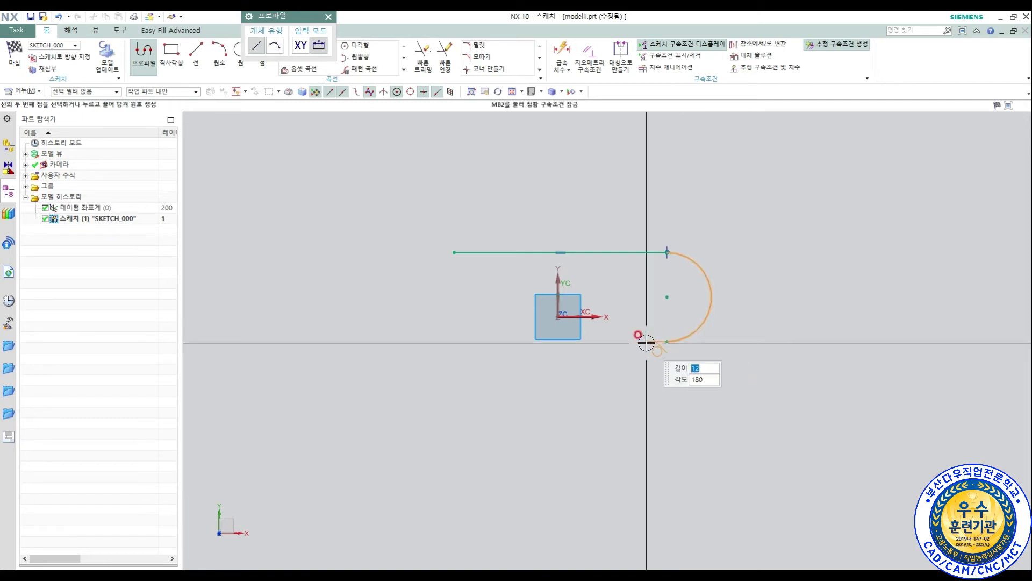
{"action": "left_click", "coordinate": [455, 342]}
{"action": "left_click", "coordinate": [260, 40]}
{"action": "left_click", "coordinate": [275, 46]}
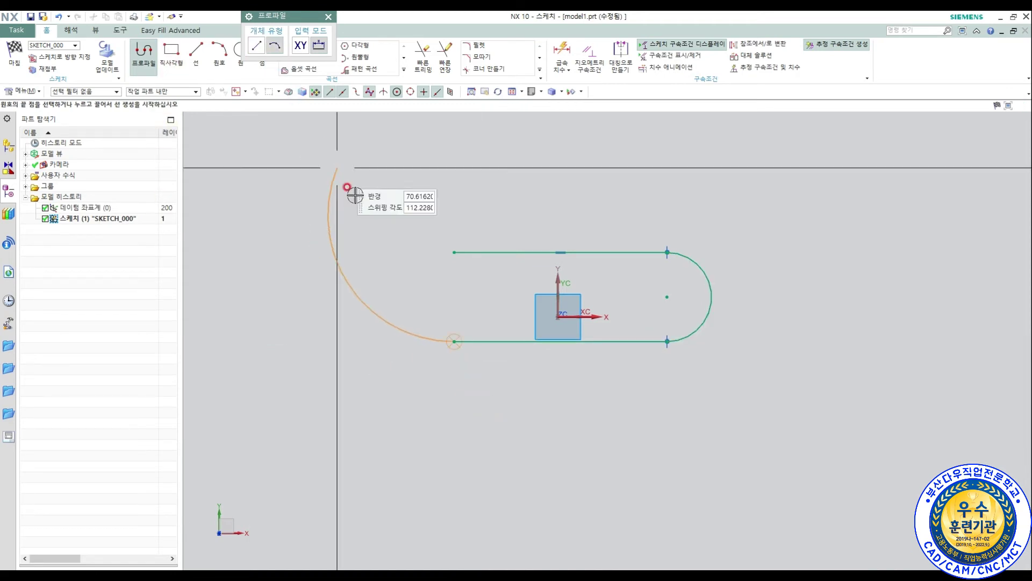
{"action": "left_click", "coordinate": [454, 251]}
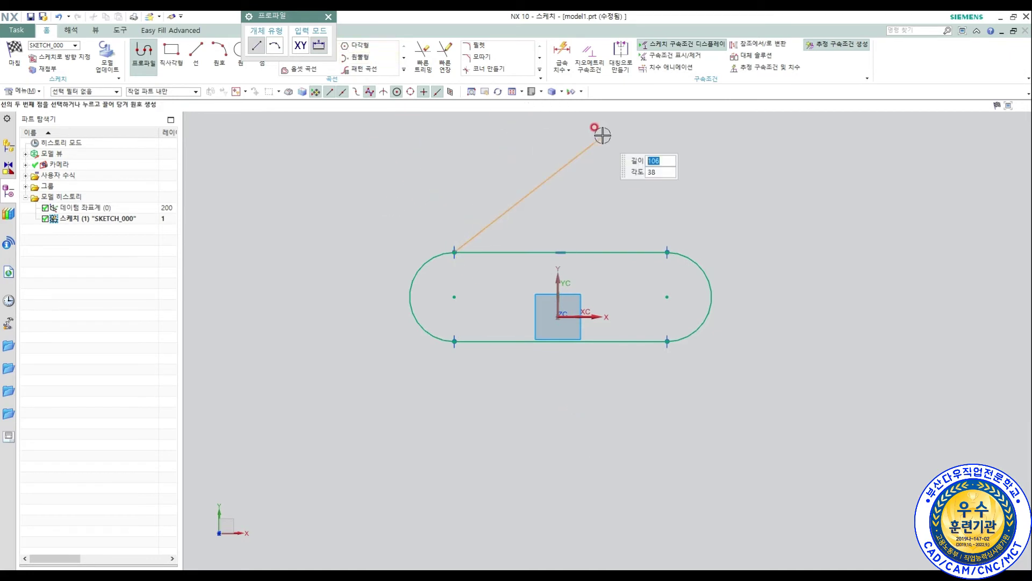
{"action": "key", "text": "Escape"}
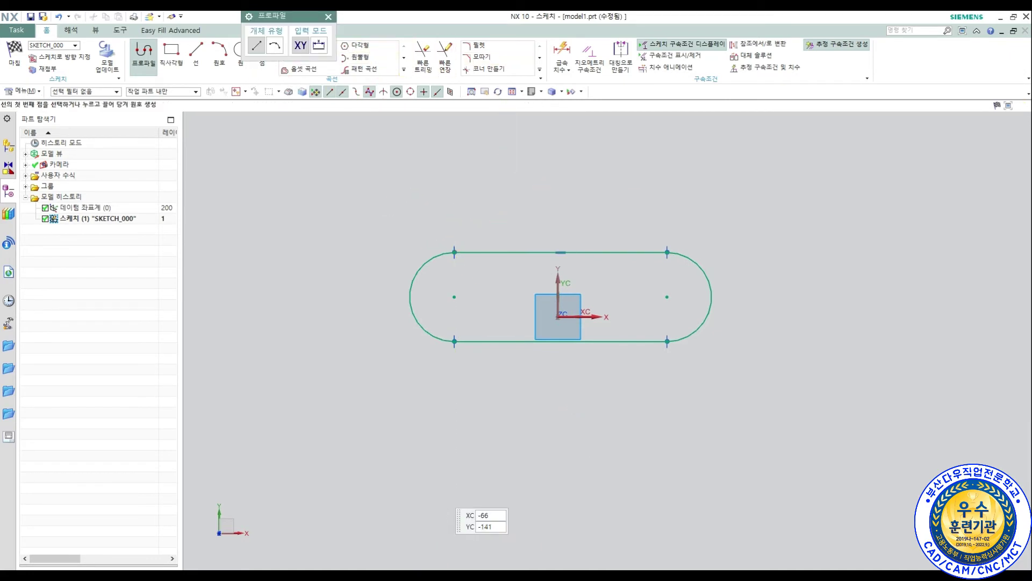
{"action": "left_click", "coordinate": [441, 575]}
{"action": "left_click", "coordinate": [597, 59]}
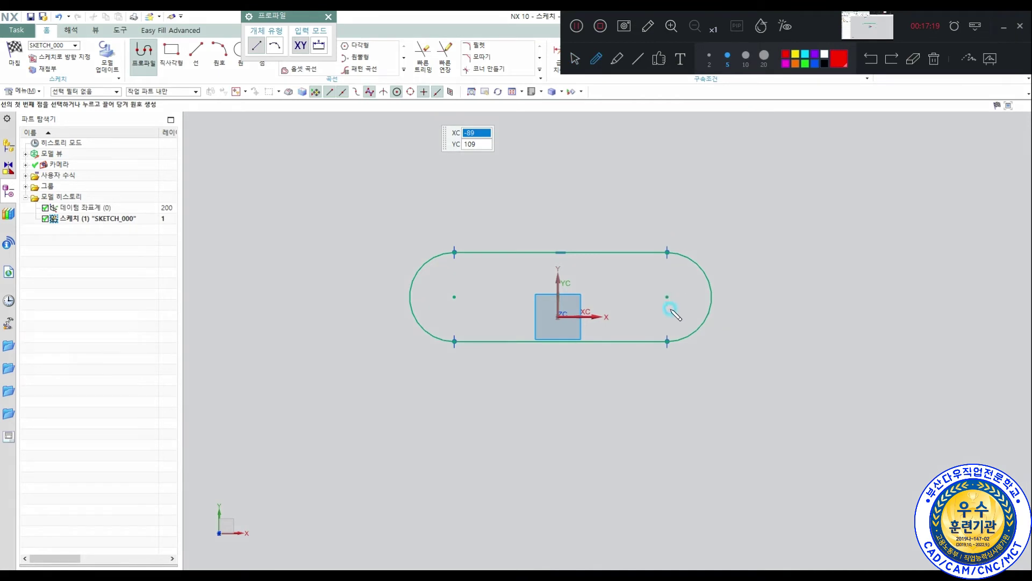
{"action": "left_click_drag", "start_coordinate": [666, 332], "coordinate": [666, 363]}
{"action": "left_click_drag", "start_coordinate": [666, 242], "coordinate": [666, 257]}
{"action": "left_click_drag", "start_coordinate": [455, 244], "coordinate": [455, 261]}
{"action": "left_click_drag", "start_coordinate": [455, 332], "coordinate": [454, 353]}
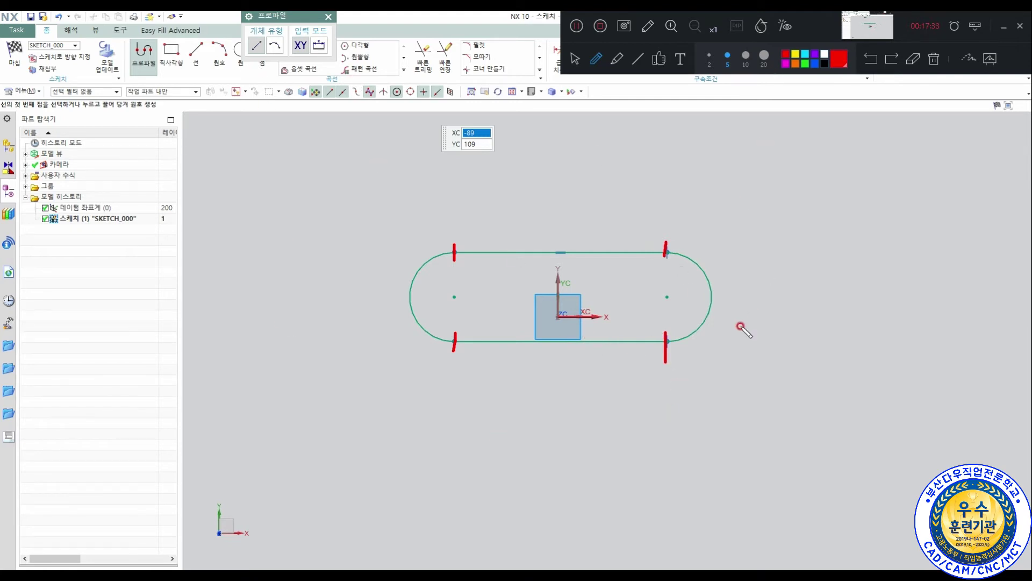
{"action": "left_click", "coordinate": [935, 60]}
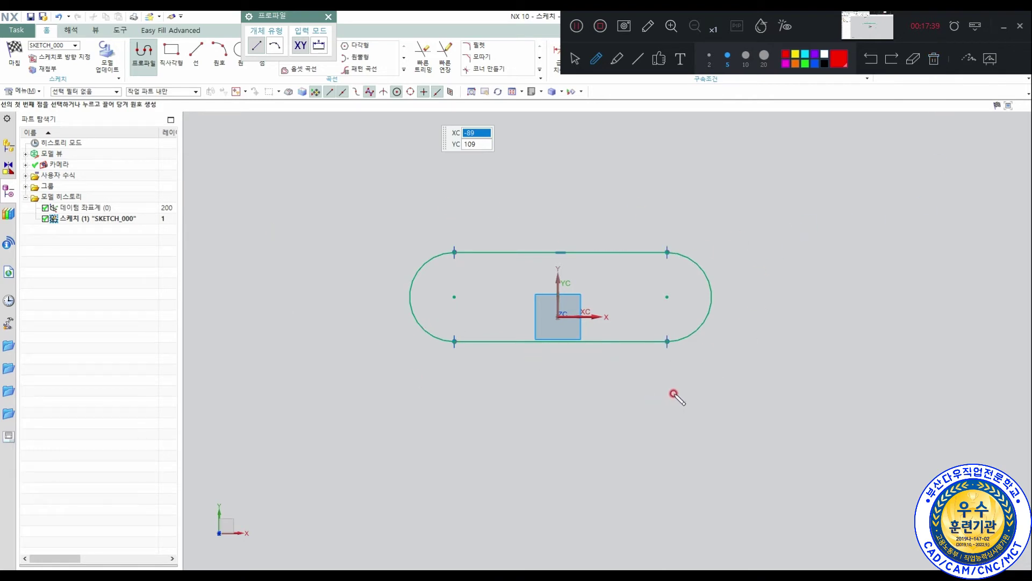
{"action": "left_click", "coordinate": [575, 58]}
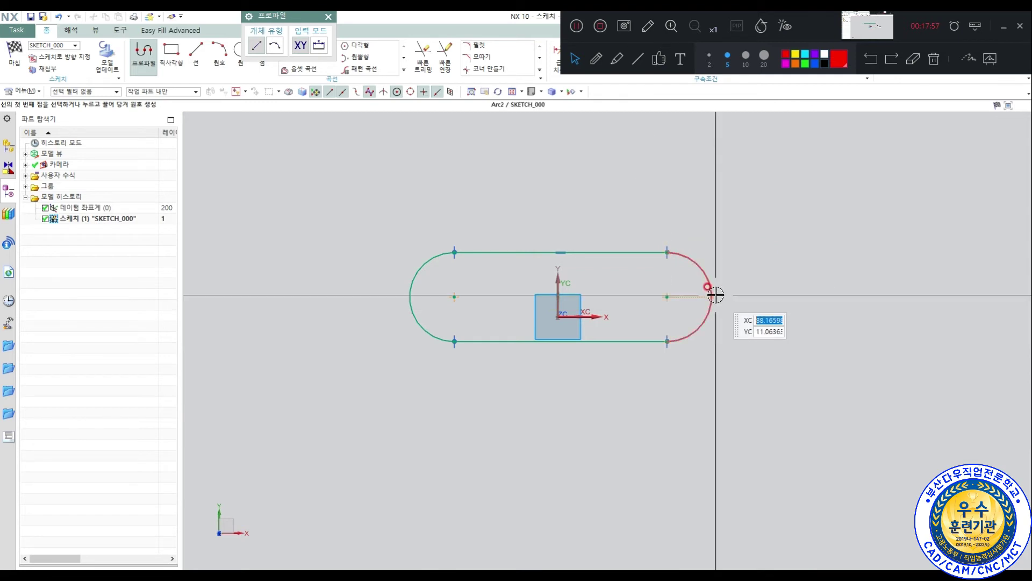
- Dimension the slot's overall length between its two end arcs with an inferred (추정됨) rapid dimension placed above the slot
{"action": "left_click", "coordinate": [556, 65]}
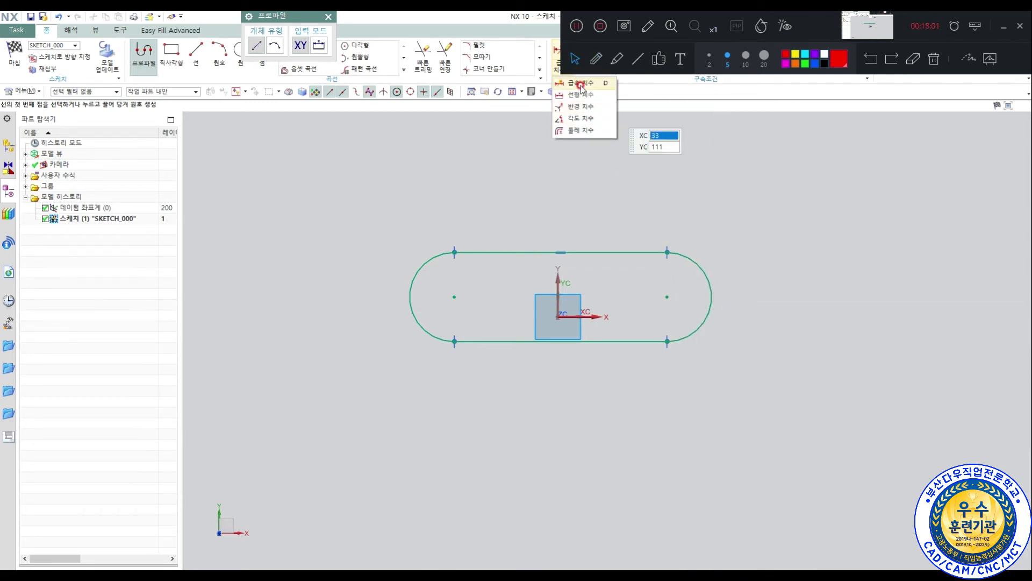
{"action": "left_click", "coordinate": [580, 85]}
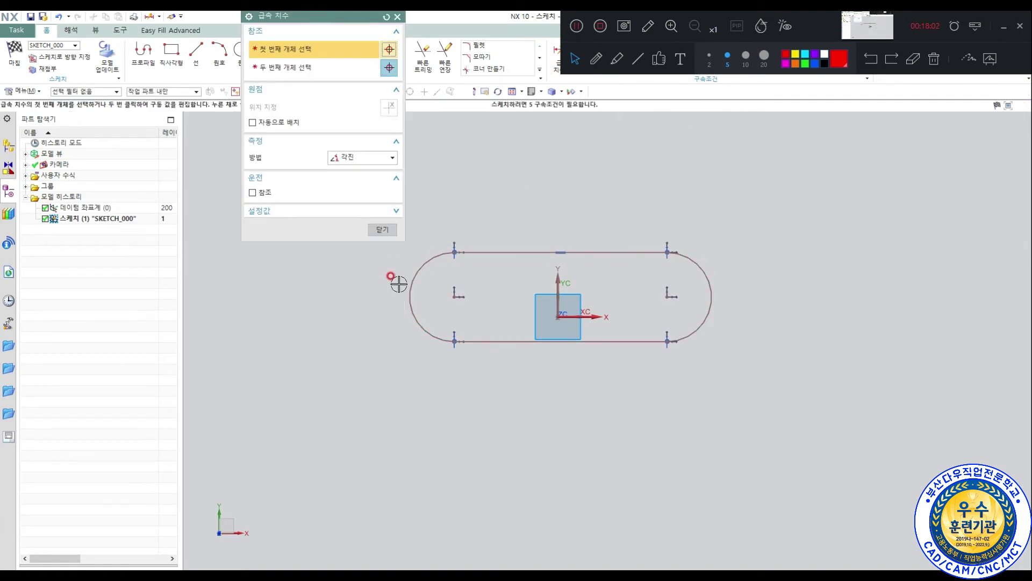
{"action": "left_click", "coordinate": [353, 157]}
{"action": "left_click", "coordinate": [344, 167]}
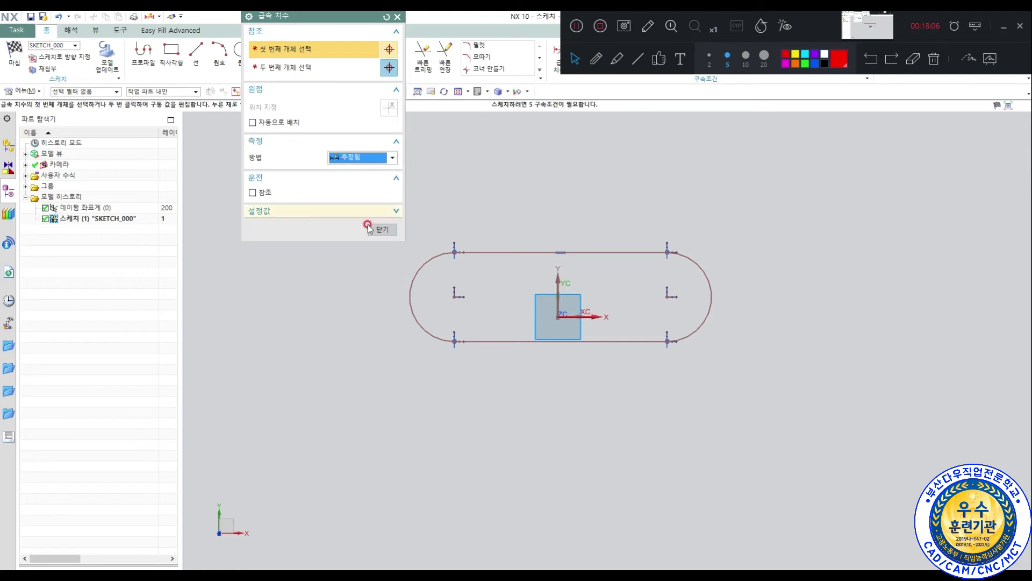
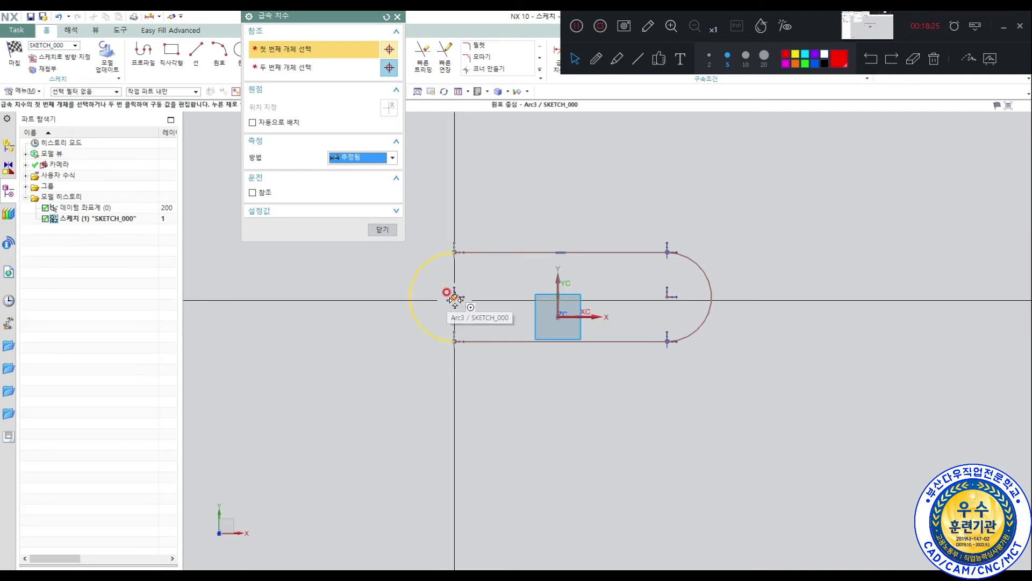
{"action": "left_click", "coordinate": [412, 281]}
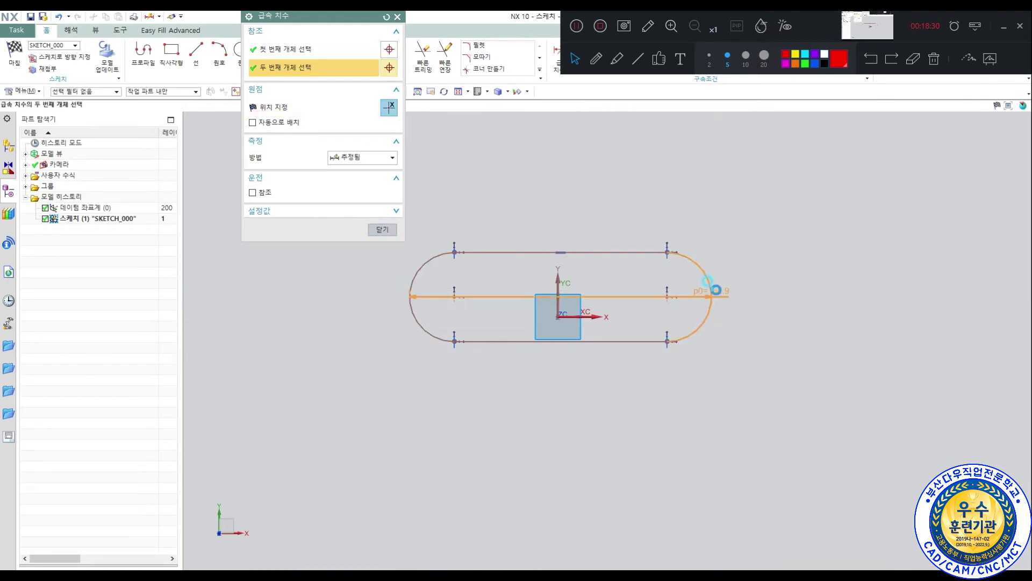
{"action": "left_click", "coordinate": [716, 290]}
{"action": "left_click", "coordinate": [563, 183]}
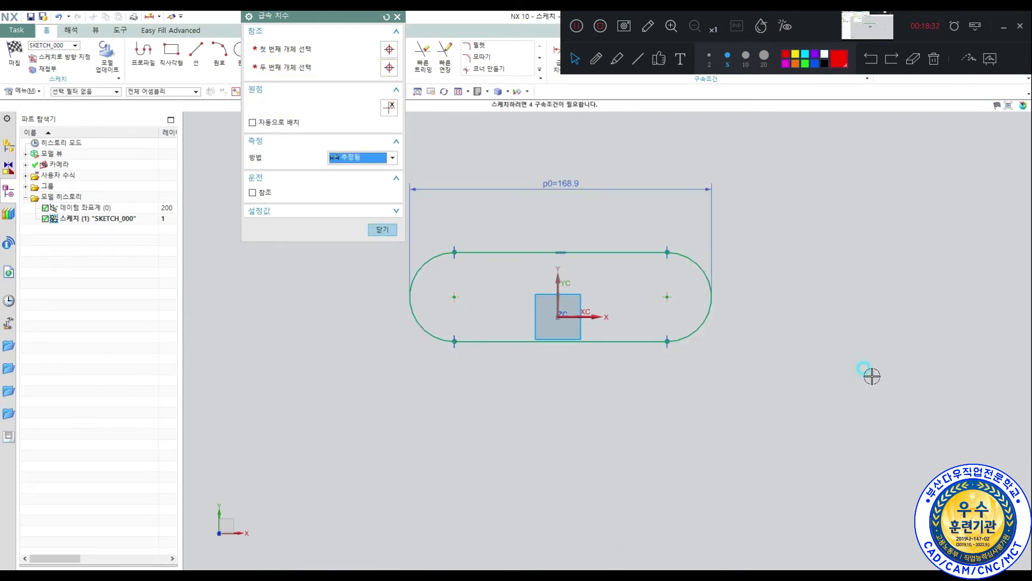
- Set the slot's overall length to 100 mm, and dimension its height between the two straight lines as 50 mm
{"action": "type", "text": "100"}
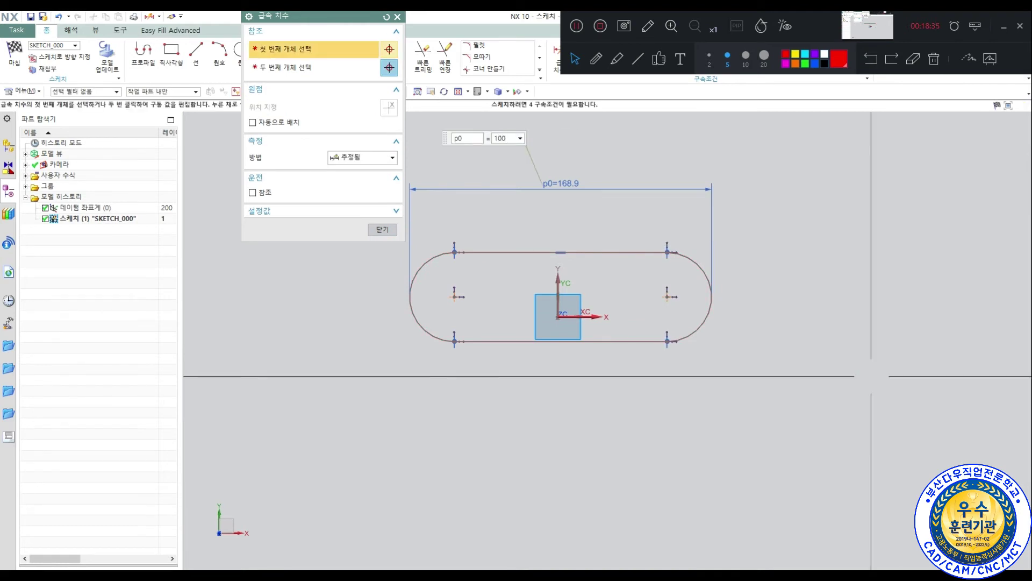
{"action": "key", "text": "Return"}
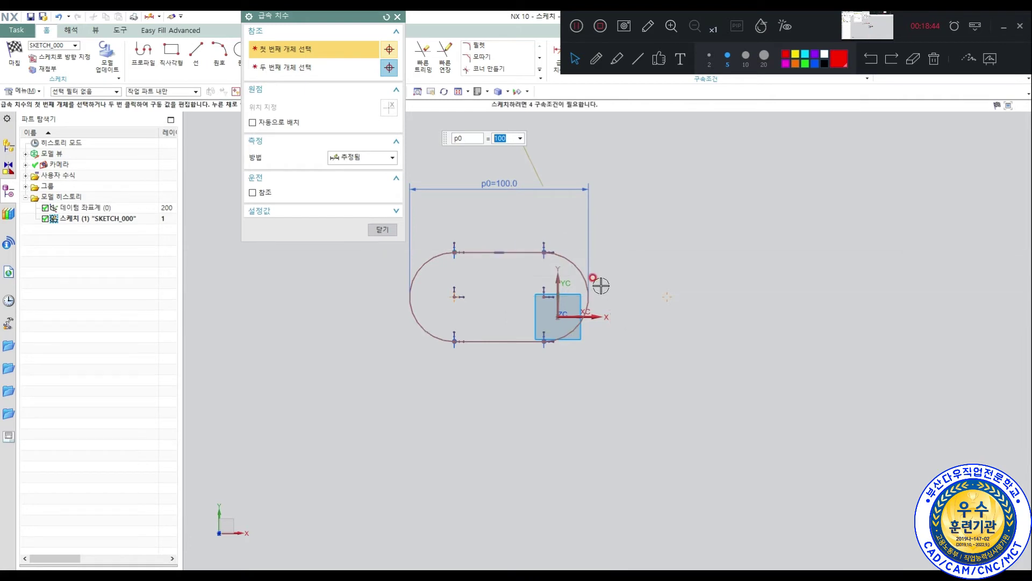
{"action": "left_click", "coordinate": [533, 253]}
{"action": "left_click", "coordinate": [538, 340]}
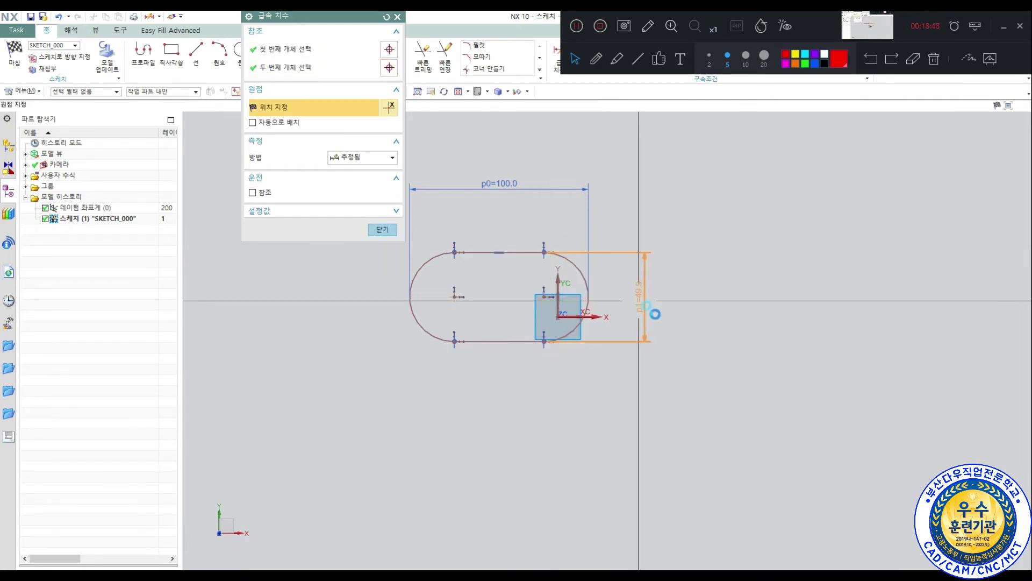
{"action": "left_click", "coordinate": [643, 294]}
{"action": "type", "text": "50"}
{"action": "key", "text": "Return"}
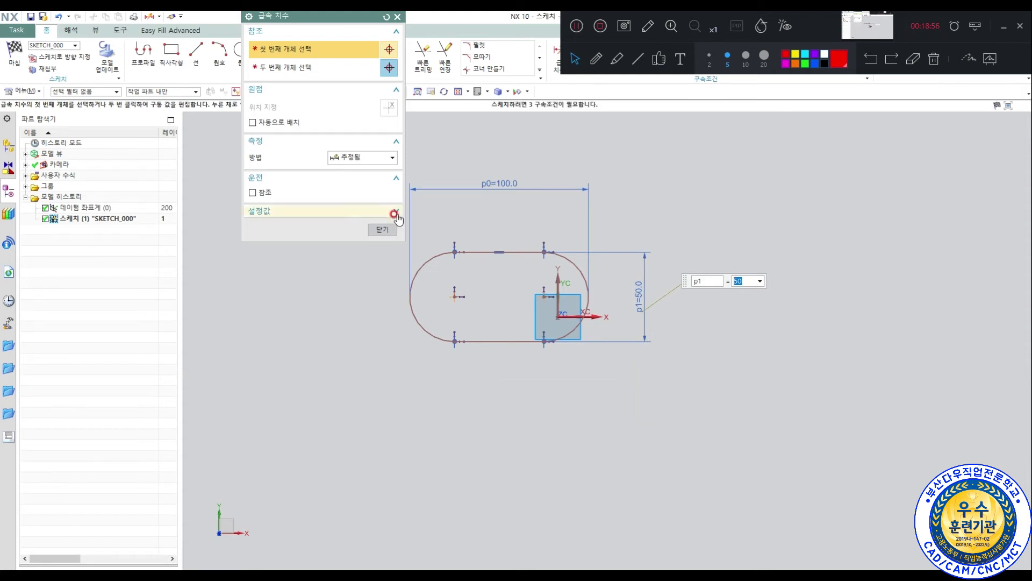
{"action": "left_click", "coordinate": [387, 230]}
- Make the slot's upper and lower lines symmetric about the horizontal X axis with Make Symmetric (대칭으로 만들기)
{"action": "scroll", "coordinate": [592, 325], "scroll_direction": "up", "scroll_amount": 3}
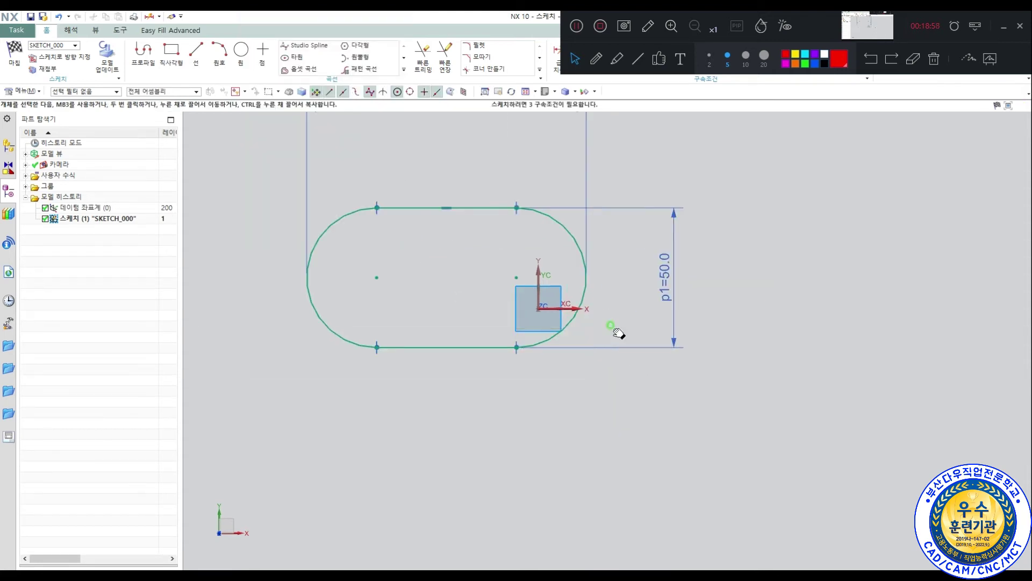
{"action": "scroll", "coordinate": [606, 315], "scroll_direction": "down", "scroll_amount": 1}
{"action": "middle_click_drag", "start_coordinate": [683, 373], "coordinate": [683, 373], "text": "shift"}
{"action": "left_click", "coordinate": [947, 355]}
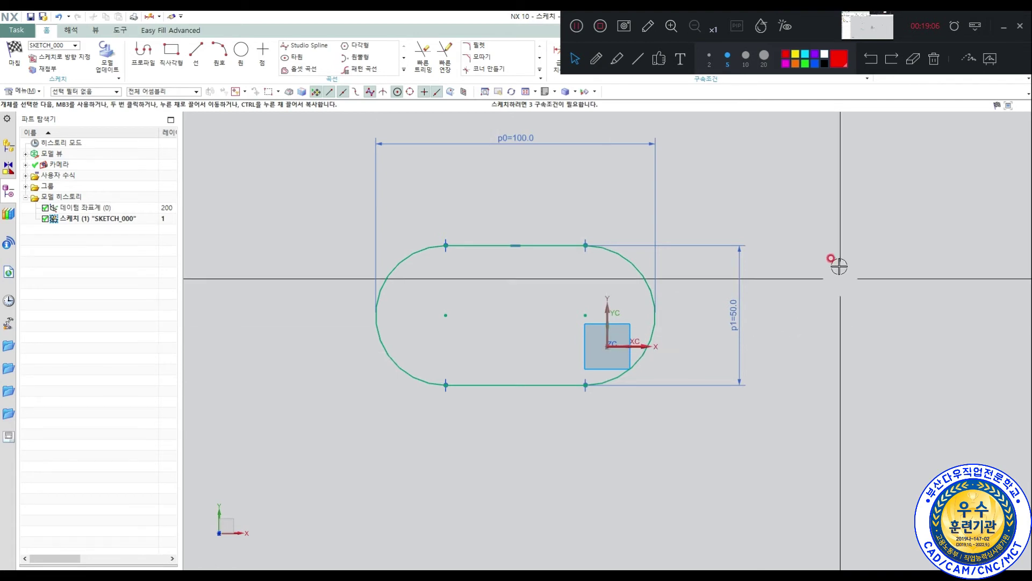
{"action": "left_click", "coordinate": [1006, 27]}
{"action": "left_click", "coordinate": [621, 57]}
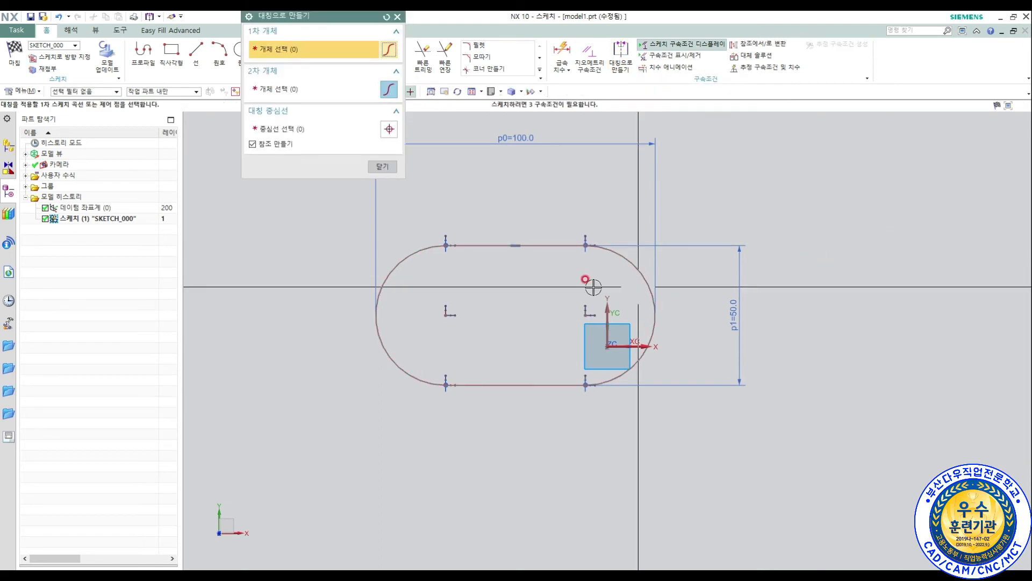
{"action": "left_click", "coordinate": [565, 245]}
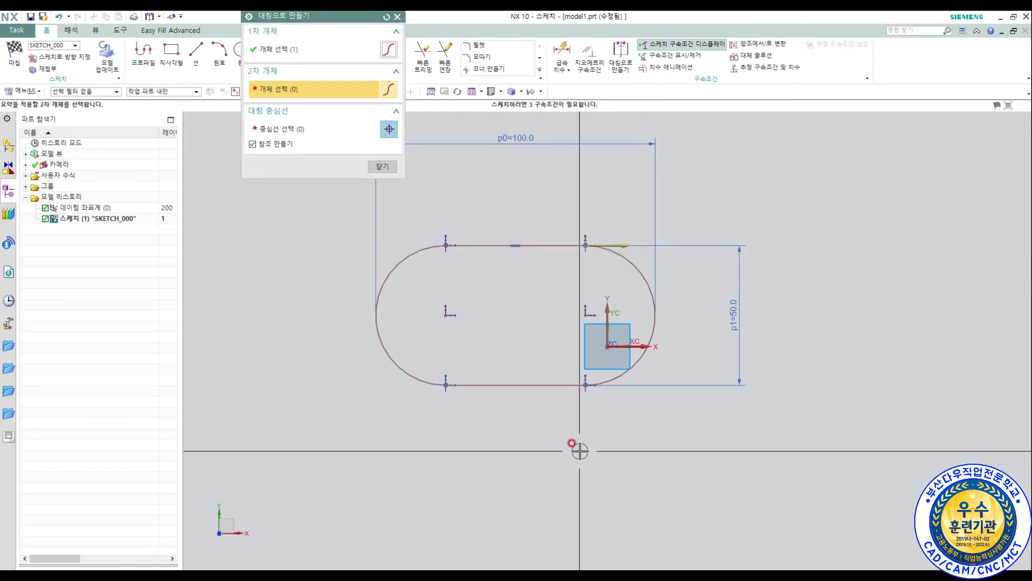
{"action": "left_click", "coordinate": [560, 384]}
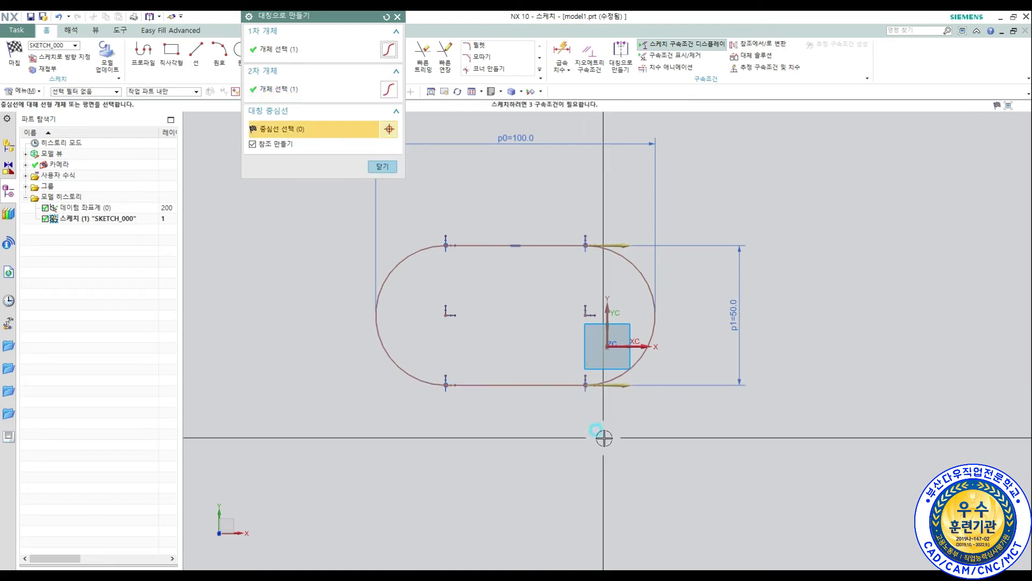
{"action": "left_click", "coordinate": [618, 342]}
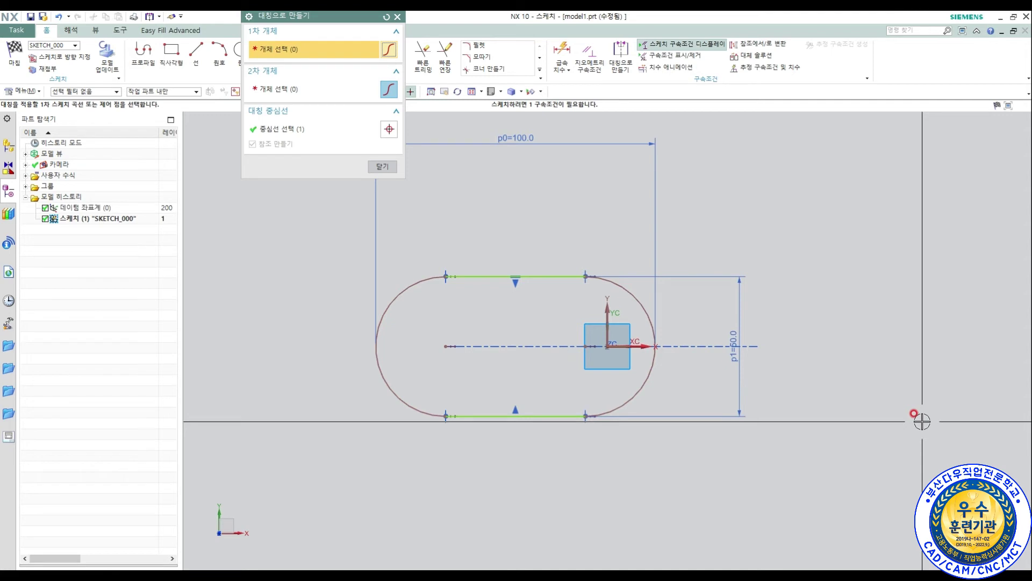
- Make the centre points of the slot's two end arcs symmetric about the vertical Y axis, and close Make Symmetric
{"action": "left_click", "coordinate": [621, 57]}
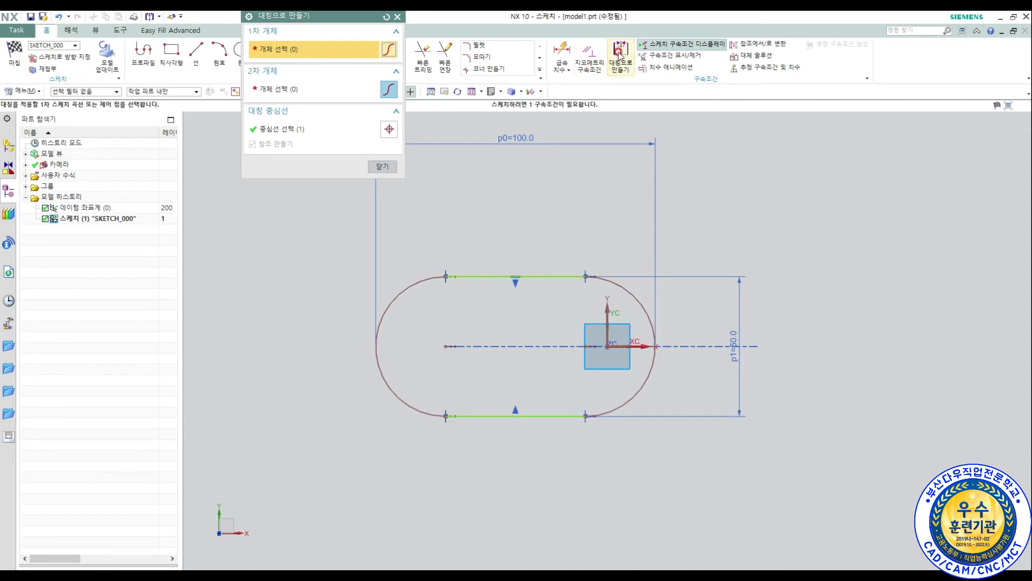
{"action": "left_click", "coordinate": [448, 346]}
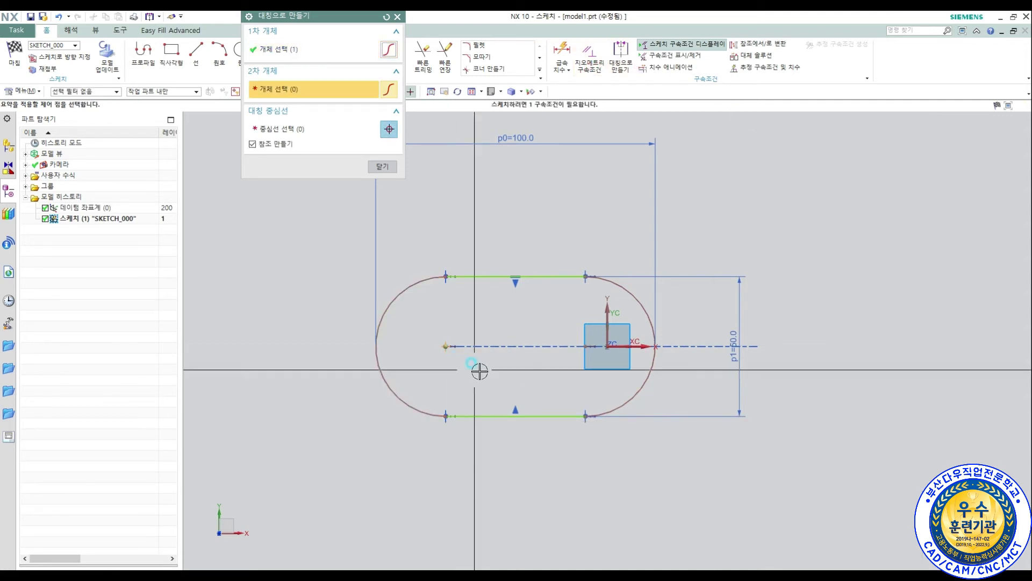
{"action": "left_click", "coordinate": [592, 373]}
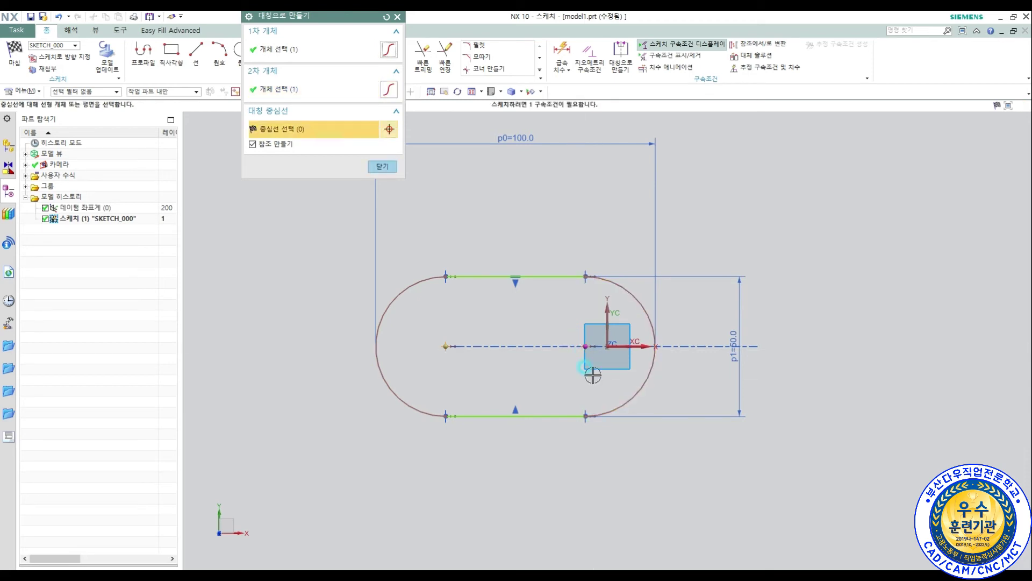
{"action": "left_click", "coordinate": [606, 301]}
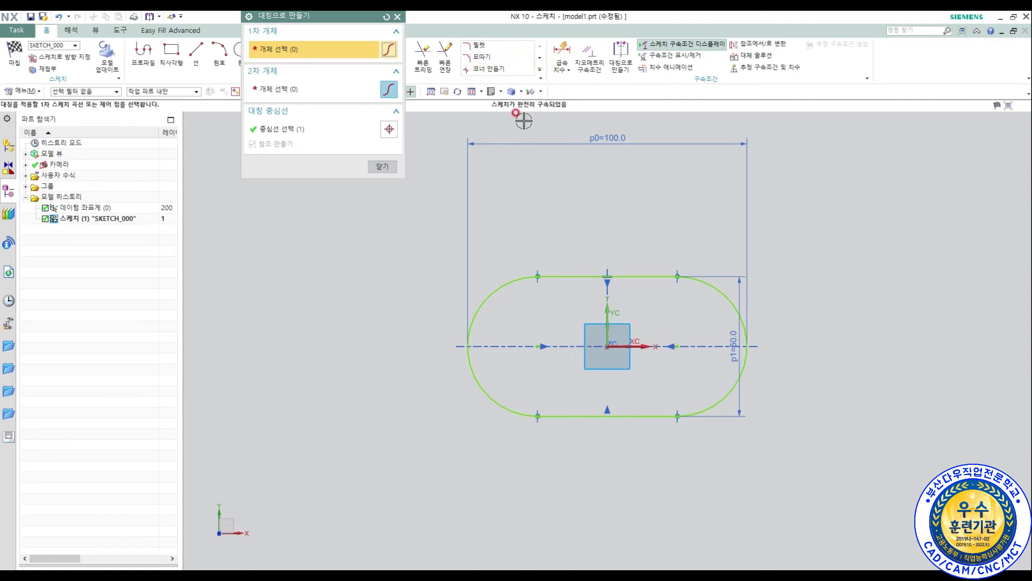
{"action": "left_click", "coordinate": [382, 166]}
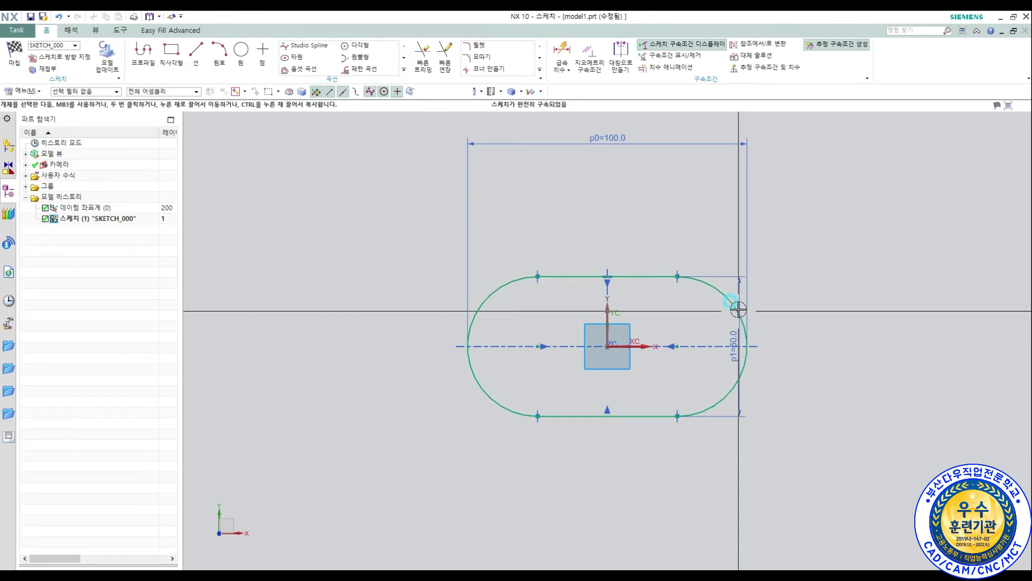
- Reposition the height dimension outside the slot's right end and the length dimension closer above the slot
{"action": "left_click_drag", "start_coordinate": [735, 297], "coordinate": [783, 304]}
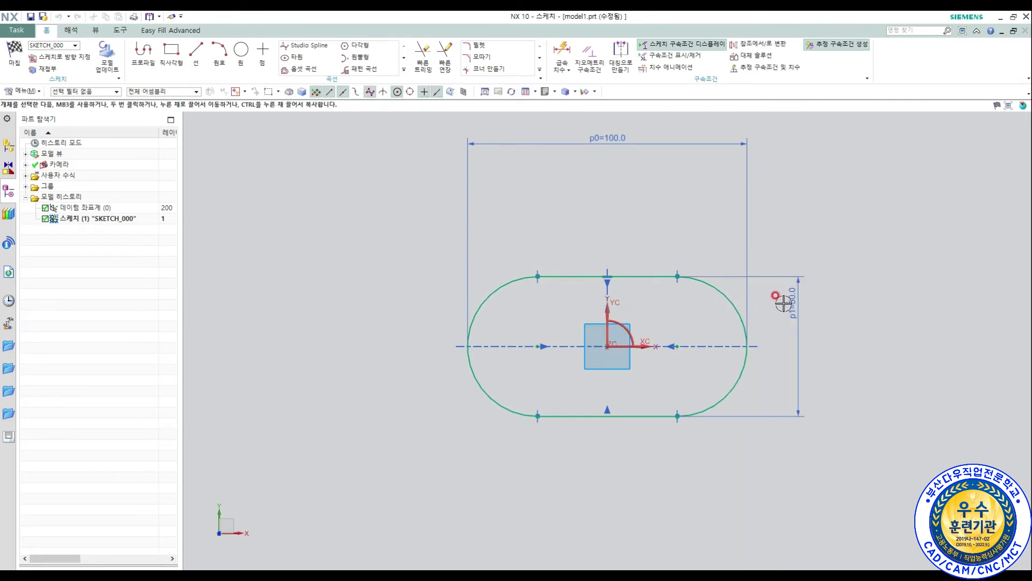
{"action": "left_click_drag", "start_coordinate": [603, 137], "coordinate": [603, 214]}
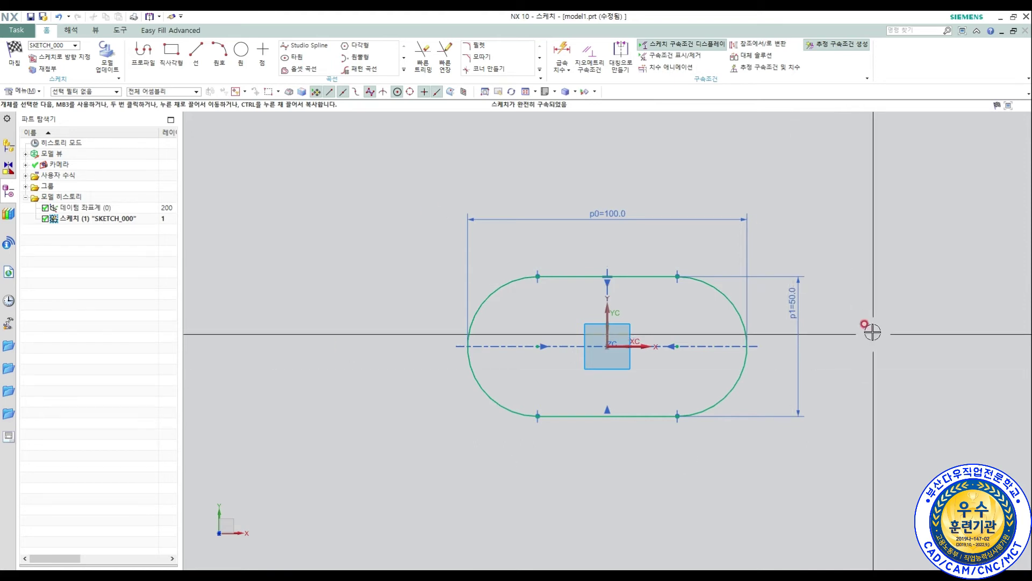
- Draw a second closed horizontal slot to the right of the first with Profile, with lines about 65 mm long and tangent end arcs of about 22 mm radius
{"action": "middle_click_drag", "start_coordinate": [856, 346], "coordinate": [592, 345], "text": "shift"}
{"action": "scroll", "coordinate": [572, 295], "scroll_direction": "down", "scroll_amount": 1}
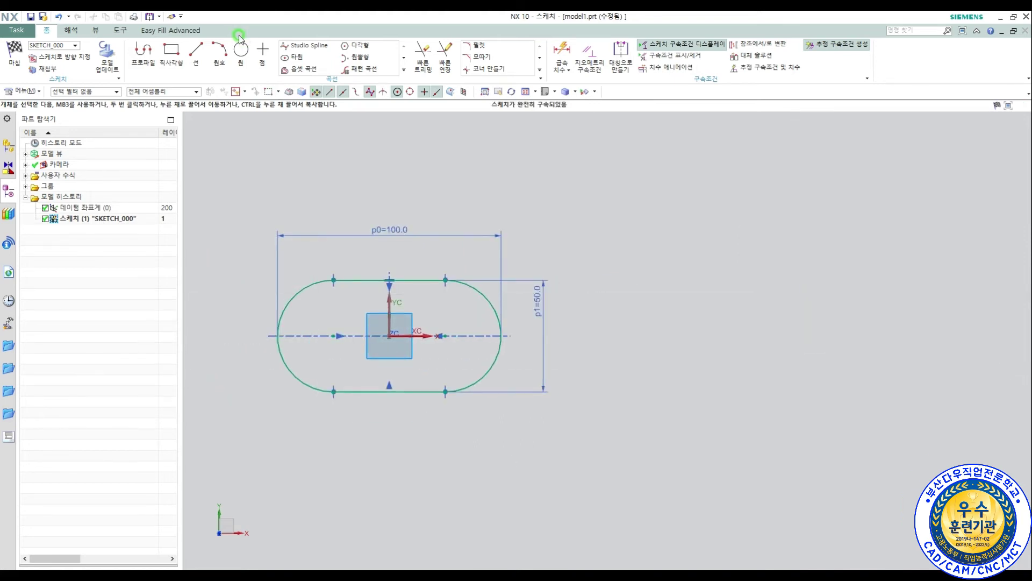
{"action": "left_click", "coordinate": [149, 62]}
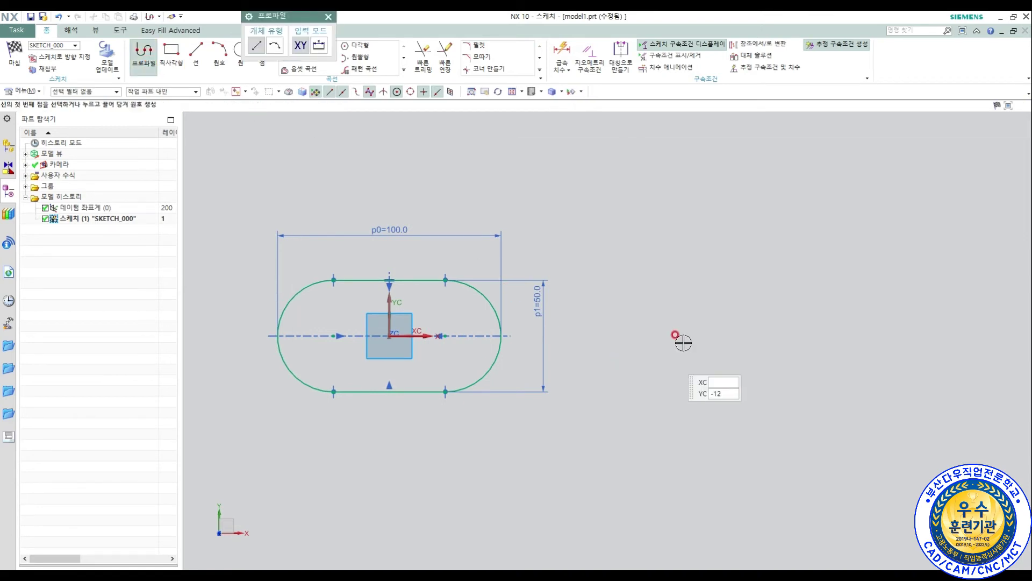
{"action": "middle_click_drag", "start_coordinate": [680, 341], "coordinate": [556, 324], "text": "shift"}
{"action": "left_click", "coordinate": [592, 280]}
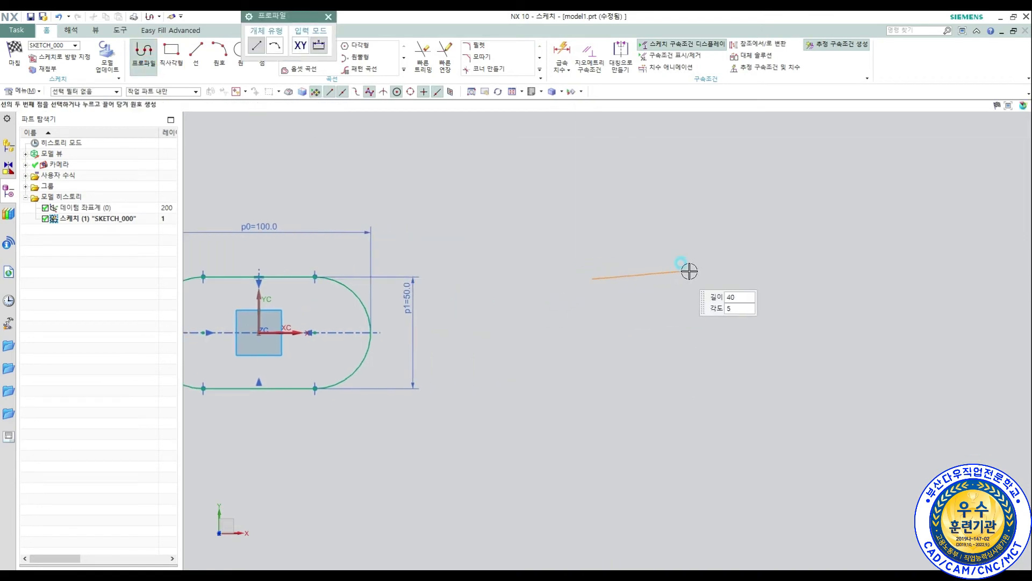
{"action": "left_click", "coordinate": [736, 279]}
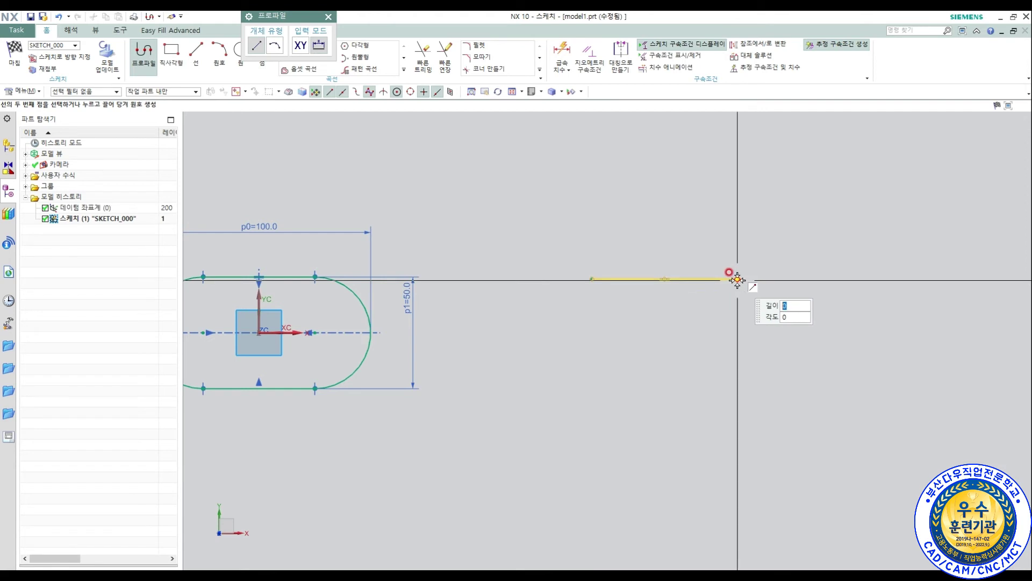
{"action": "left_click_drag", "start_coordinate": [737, 279], "coordinate": [773, 325]}
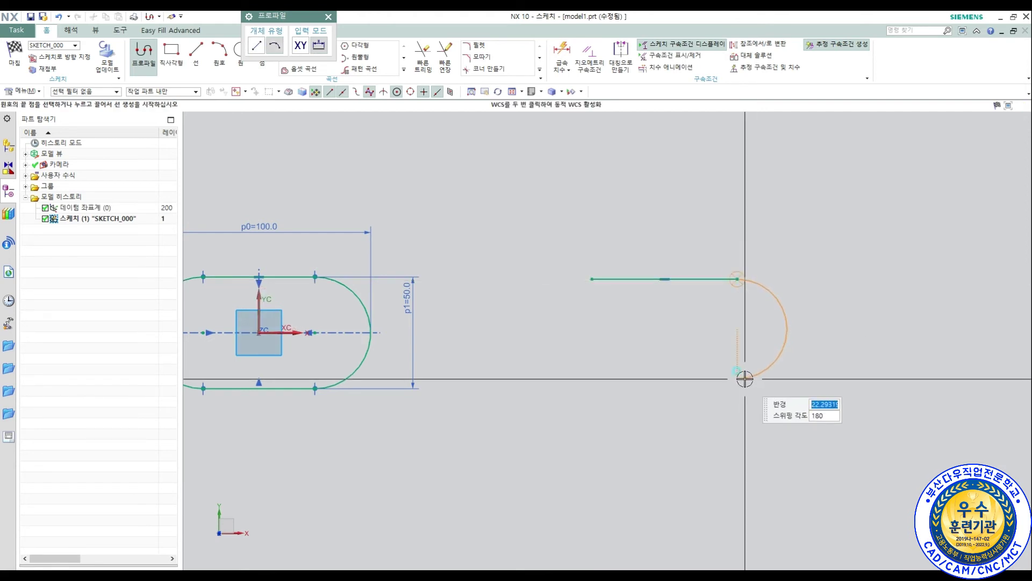
{"action": "left_click", "coordinate": [738, 379]}
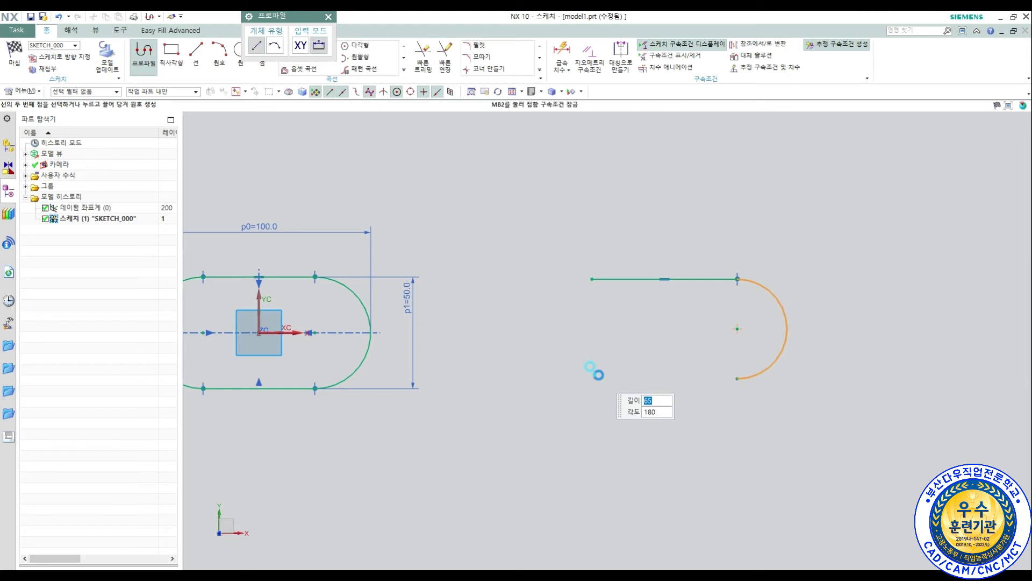
{"action": "left_click", "coordinate": [592, 376]}
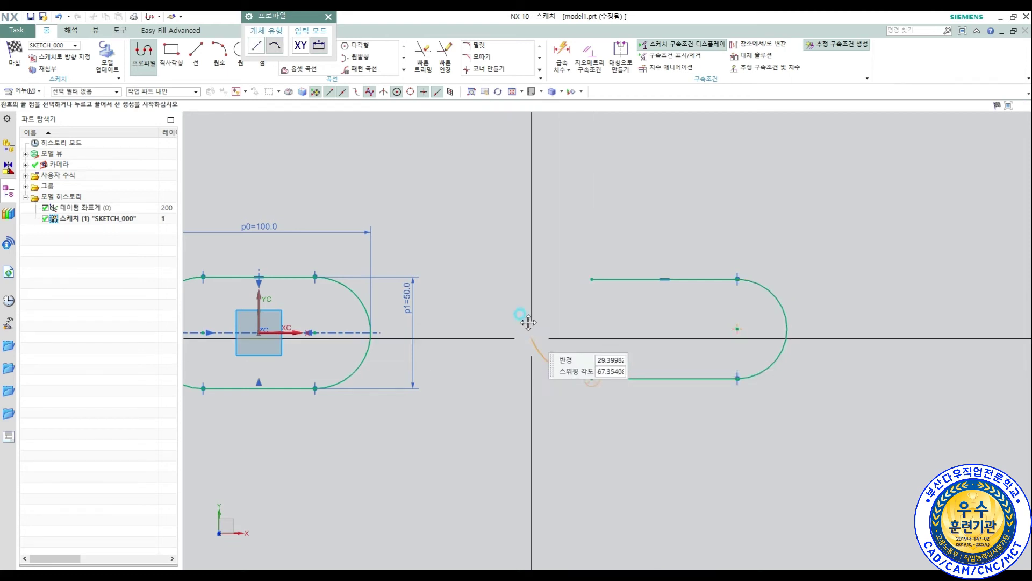
{"action": "left_click", "coordinate": [593, 279]}
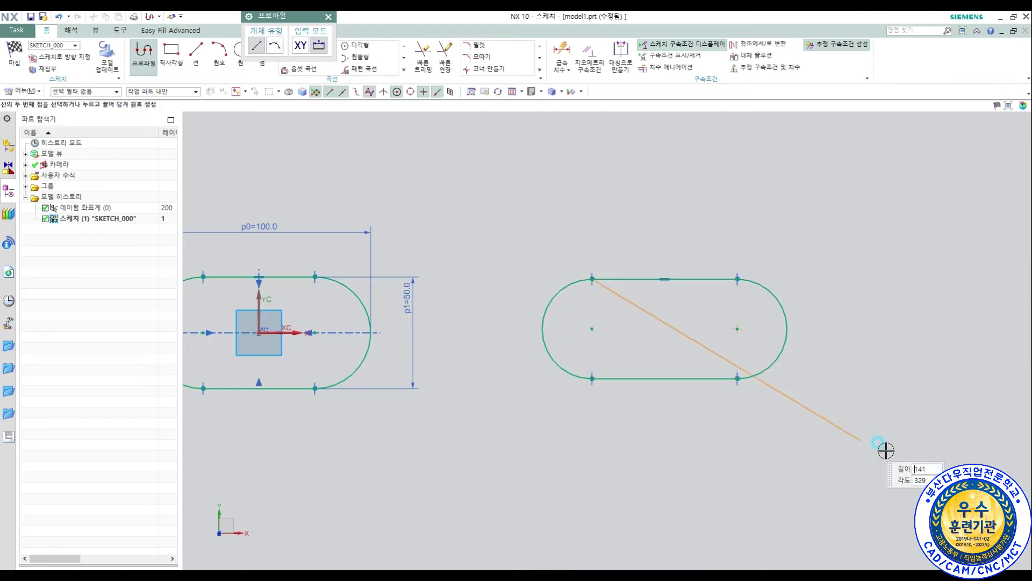
{"action": "middle_click", "coordinate": [879, 419]}
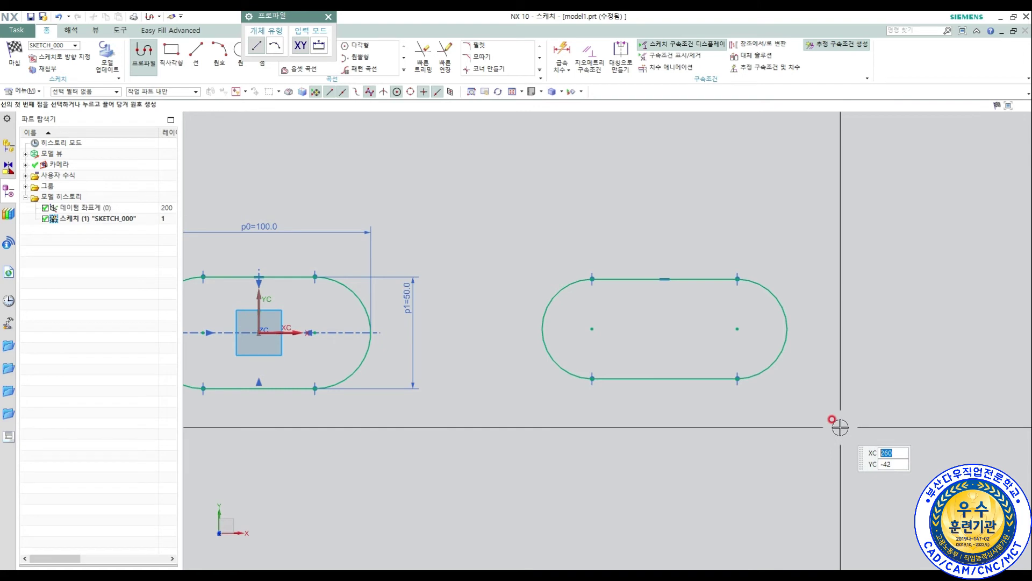
- Draw a third closed horizontal slot directly above the second, with lines about 65 mm long and tangent end arcs, and end the line chain
{"action": "middle_click_drag", "start_coordinate": [657, 245], "coordinate": [534, 331], "text": "shift"}
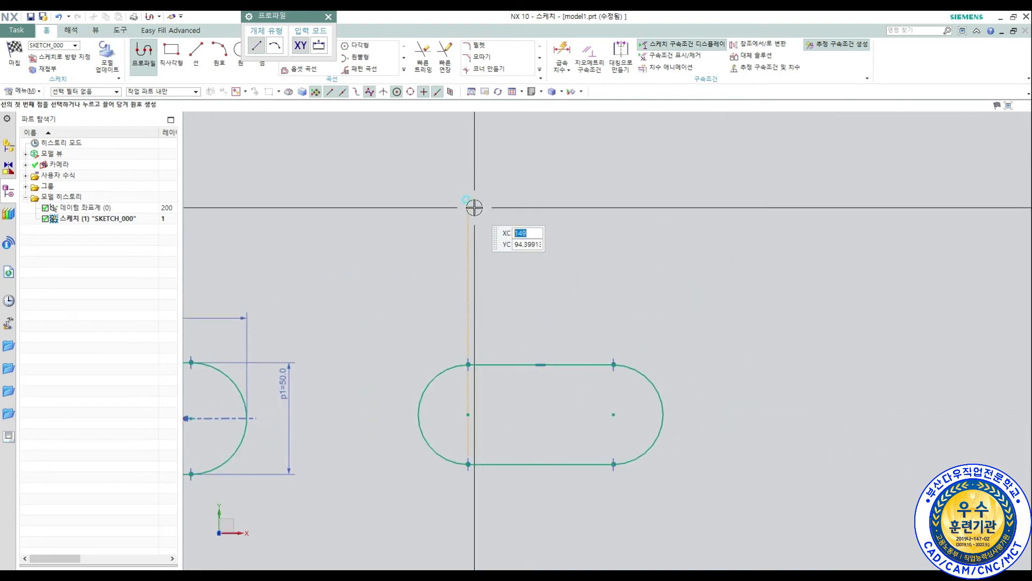
{"action": "left_click", "coordinate": [471, 206]}
{"action": "left_click", "coordinate": [613, 207]}
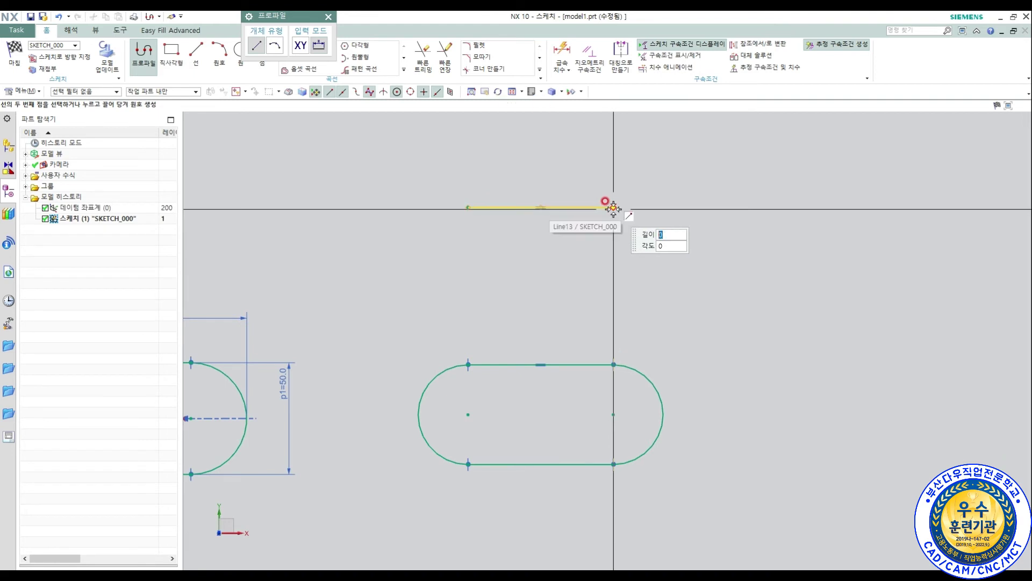
{"action": "left_click_drag", "start_coordinate": [606, 210], "coordinate": [629, 226]}
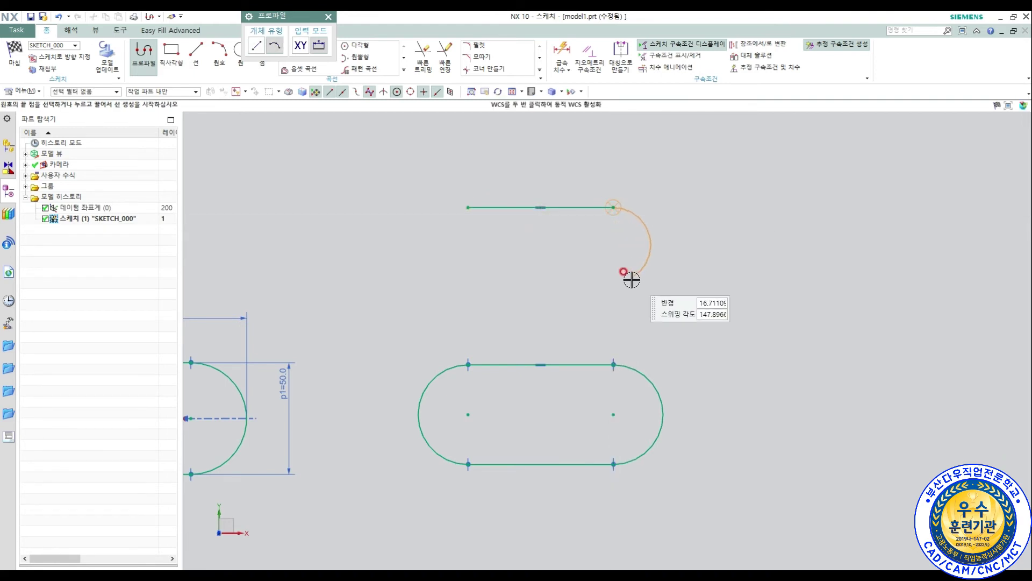
{"action": "left_click", "coordinate": [614, 296]}
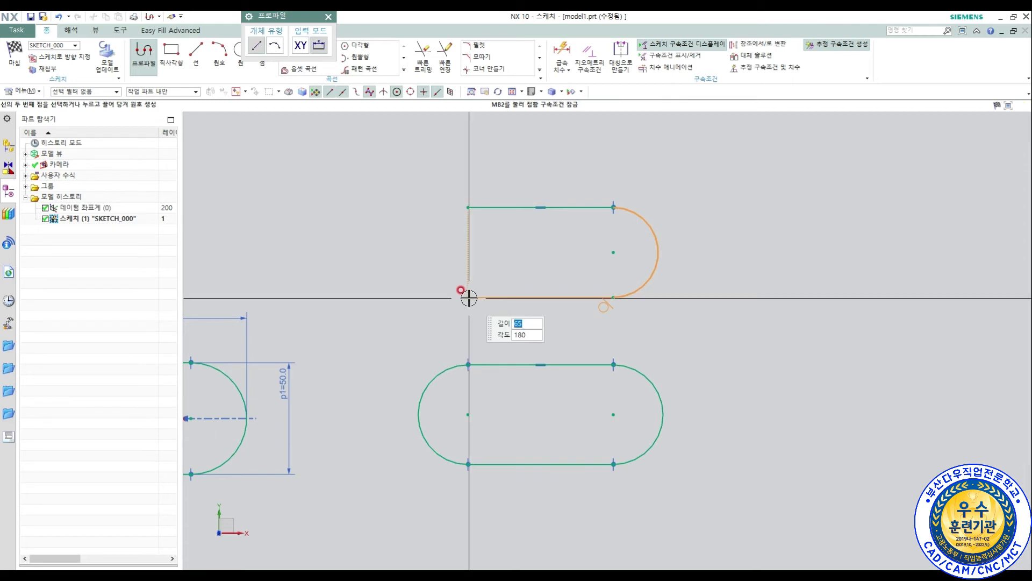
{"action": "left_click", "coordinate": [468, 296]}
{"action": "left_click_drag", "start_coordinate": [465, 296], "coordinate": [410, 245]}
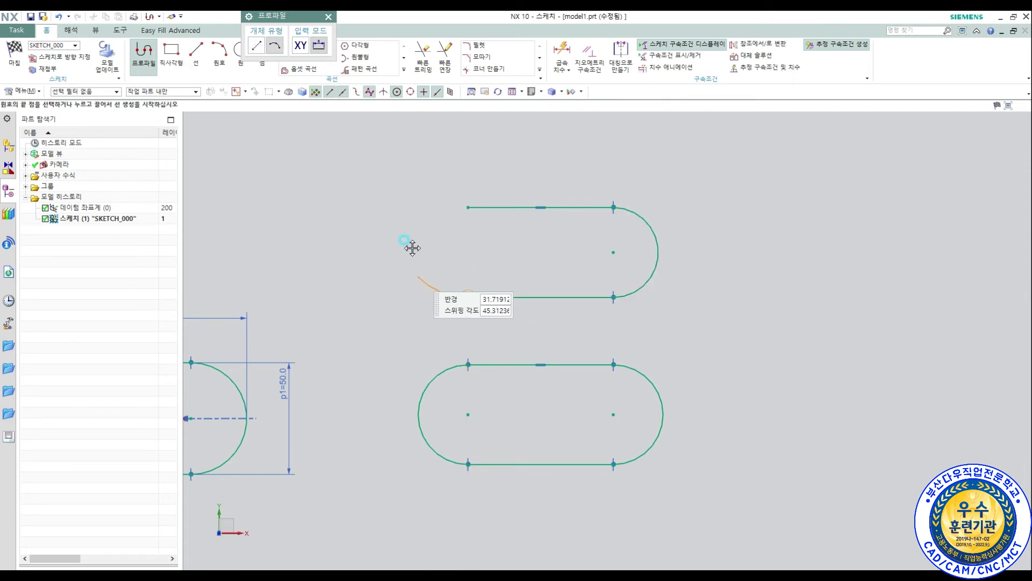
{"action": "left_click", "coordinate": [468, 206]}
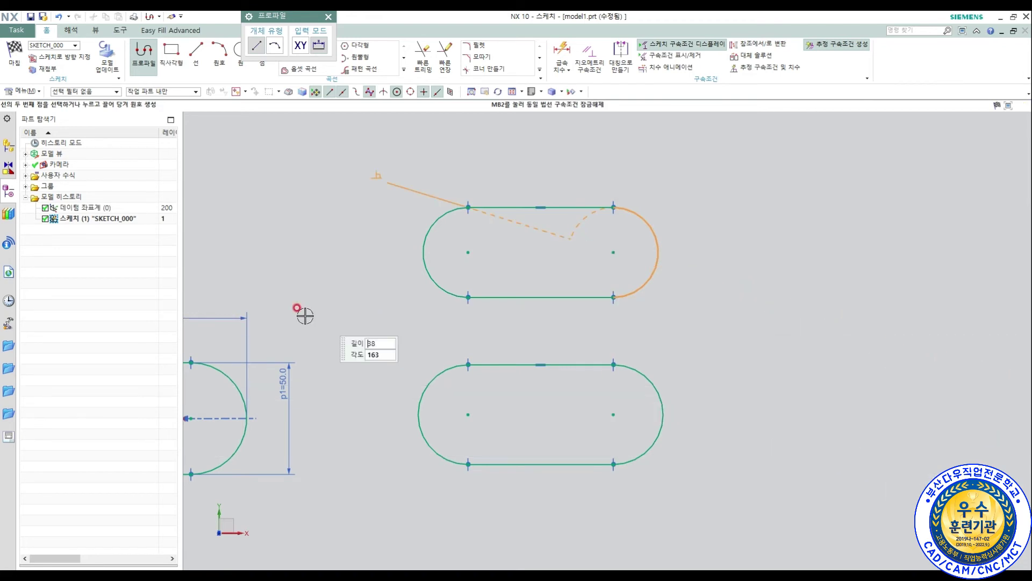
{"action": "key", "text": "Escape"}
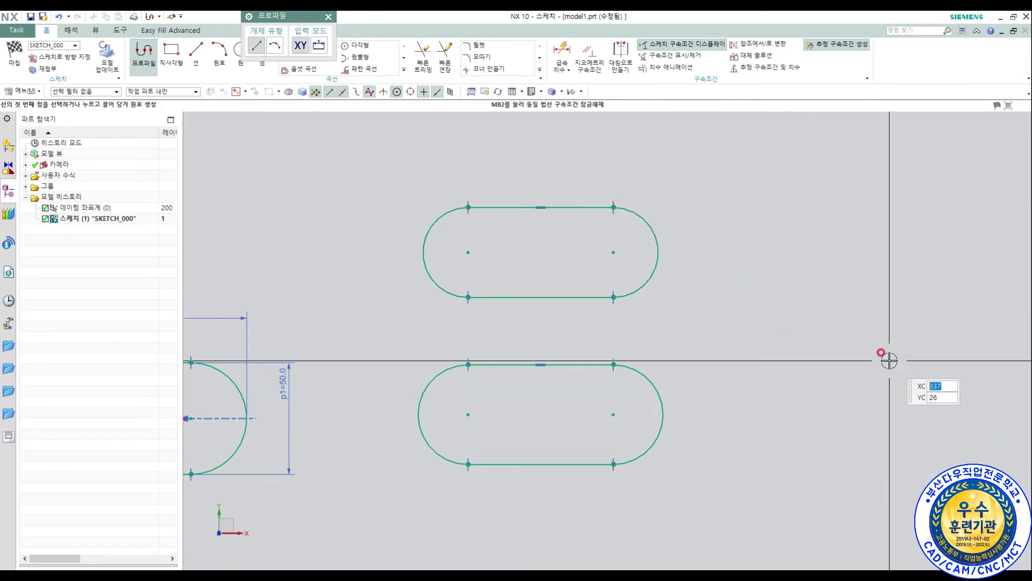
{"action": "scroll", "coordinate": [889, 360], "scroll_direction": "down", "scroll_amount": 2}
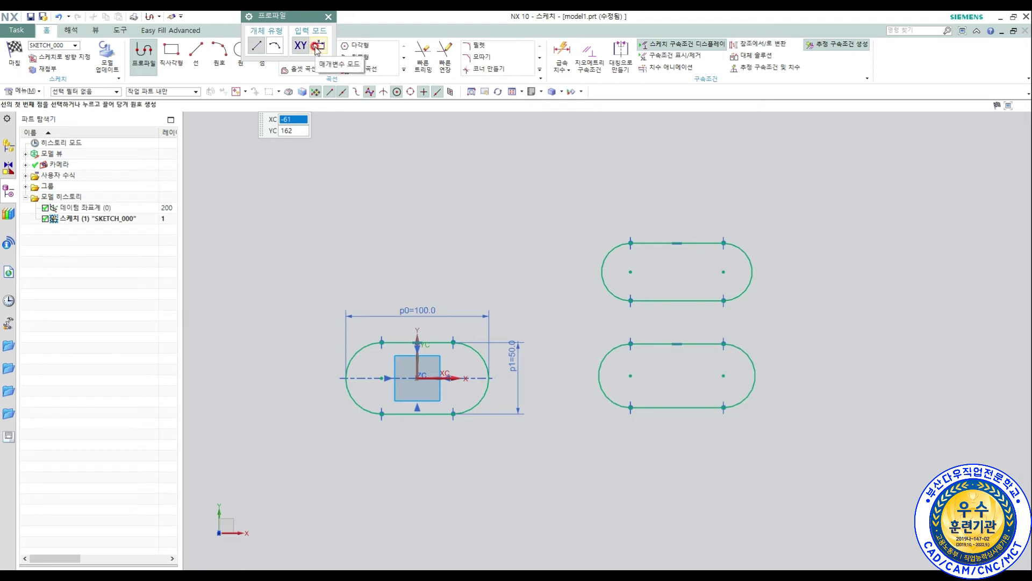
{"action": "scroll", "coordinate": [385, 215], "scroll_direction": "up", "scroll_amount": 2}
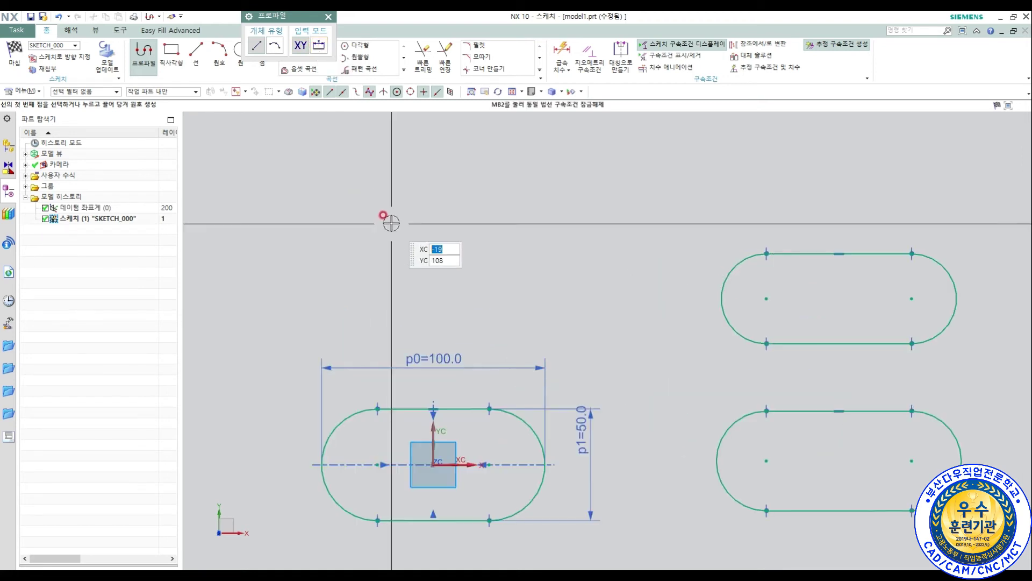
- Draw a 100 mm line at a 45-degree angle above the centred slot with Profile, and move its angle and length dimensions apart
{"action": "left_click", "coordinate": [300, 213]}
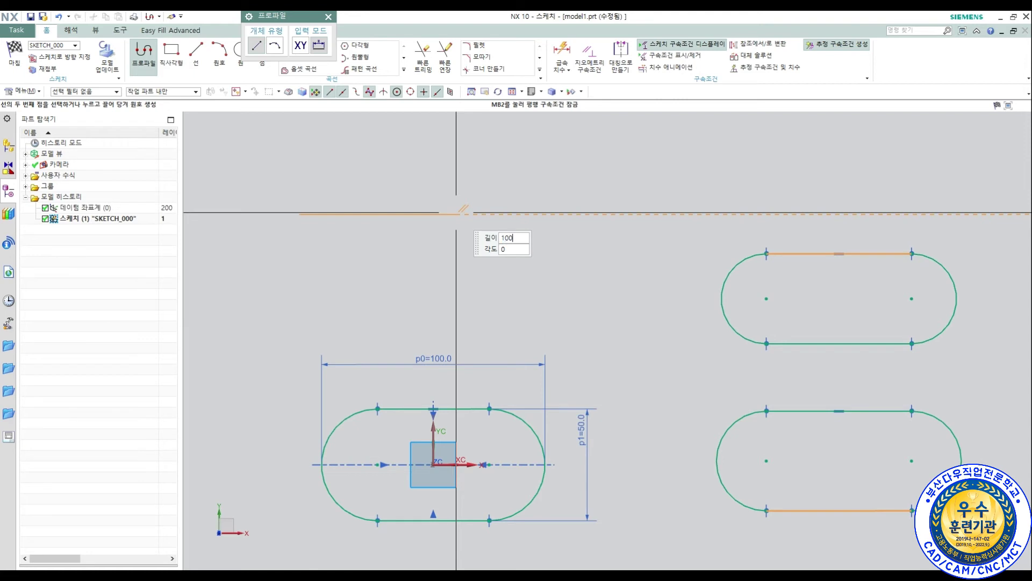
{"action": "type", "text": "100"}
{"action": "key", "text": "Tab"}
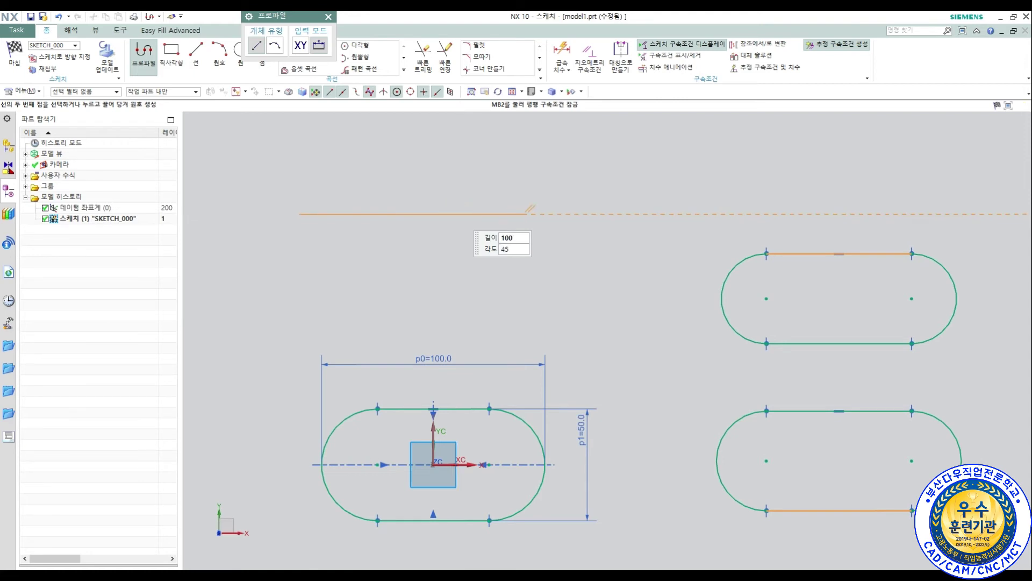
{"action": "key", "text": "Return"}
{"action": "scroll", "coordinate": [594, 285], "scroll_direction": "down", "scroll_amount": 1}
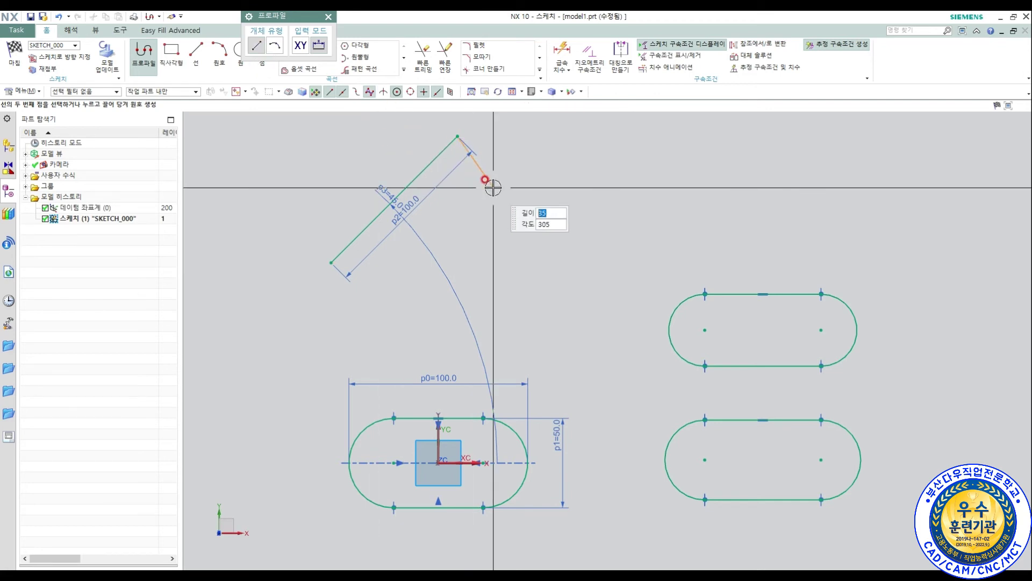
{"action": "key", "text": "Escape"}
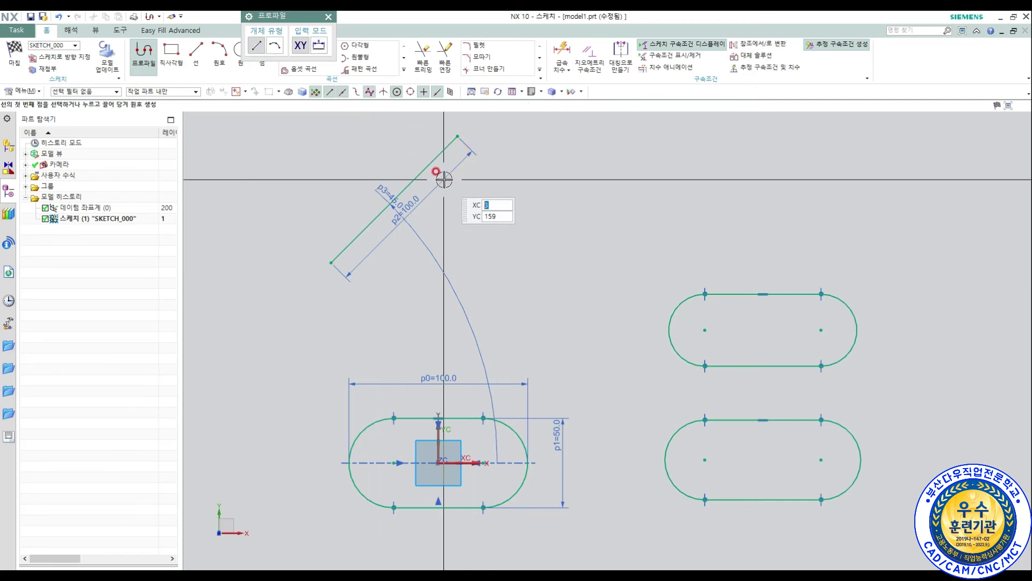
{"action": "key", "text": "Escape"}
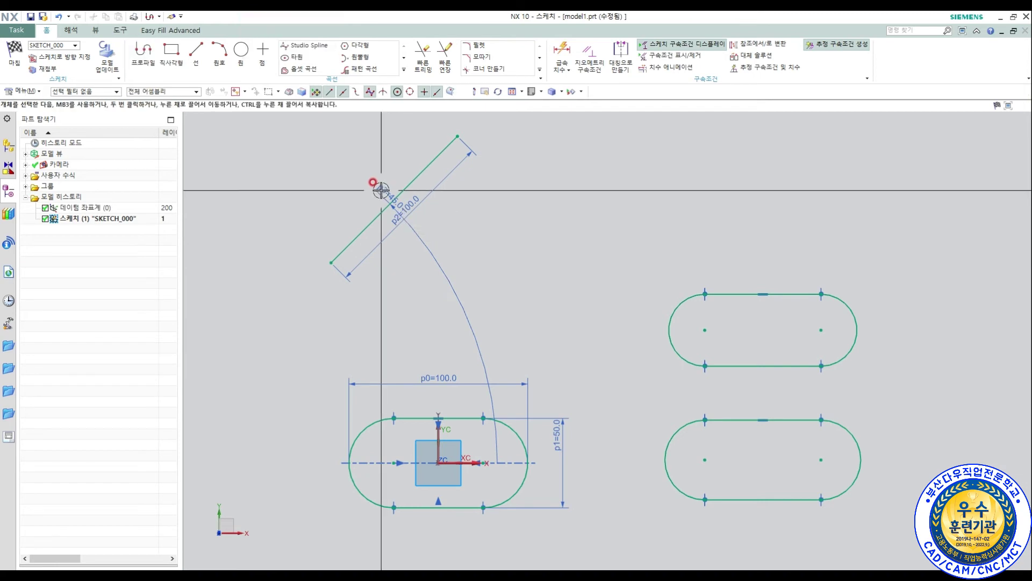
{"action": "left_click_drag", "start_coordinate": [380, 190], "coordinate": [420, 281]}
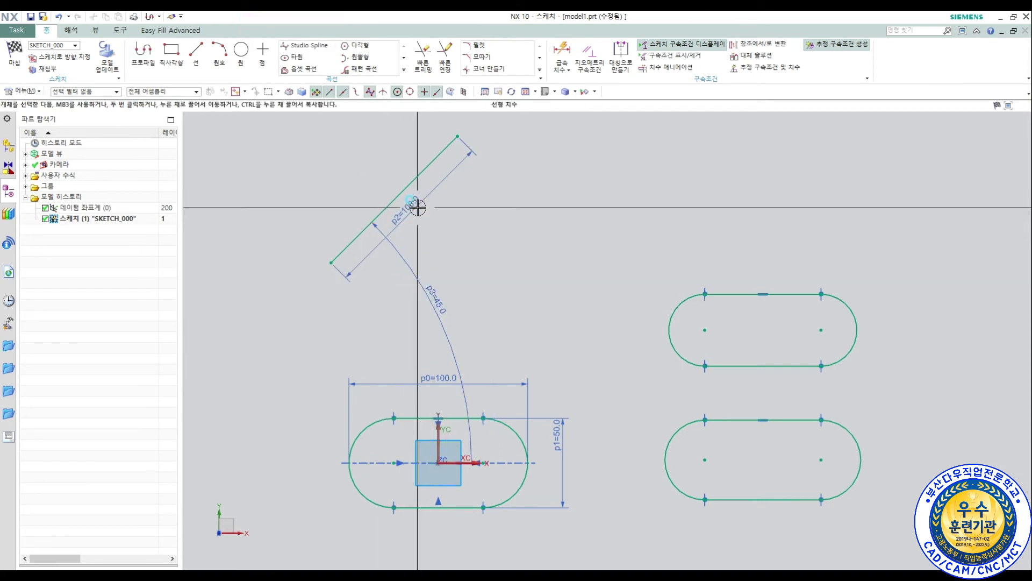
{"action": "left_click_drag", "start_coordinate": [352, 179], "coordinate": [346, 175]}
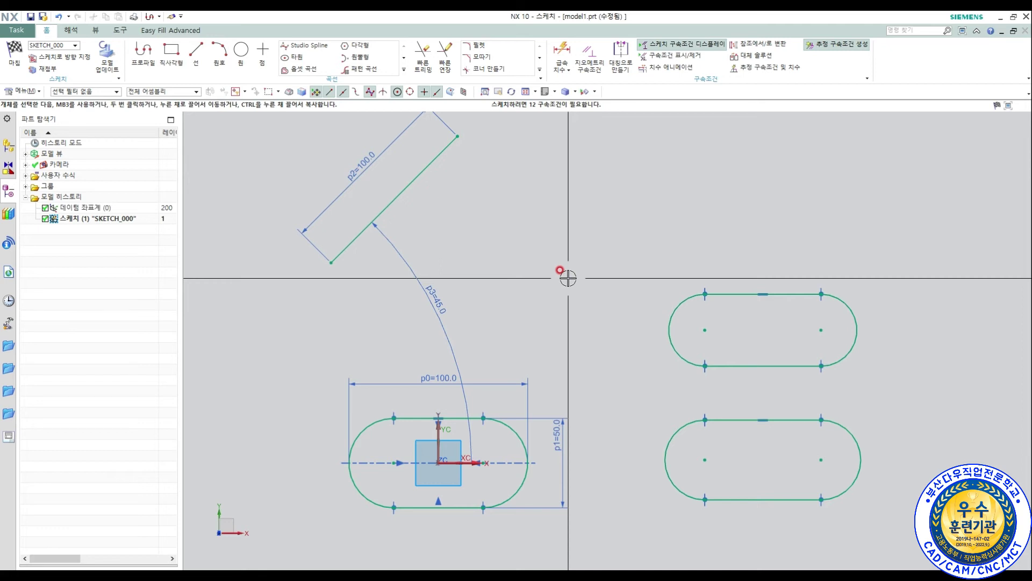
- Draw a 50 mm diameter circle above the two right-hand slots, using the centre-and-diameter method
{"action": "left_click", "coordinate": [247, 54]}
{"action": "middle_click_drag", "start_coordinate": [590, 178], "coordinate": [520, 207], "text": "shift"}
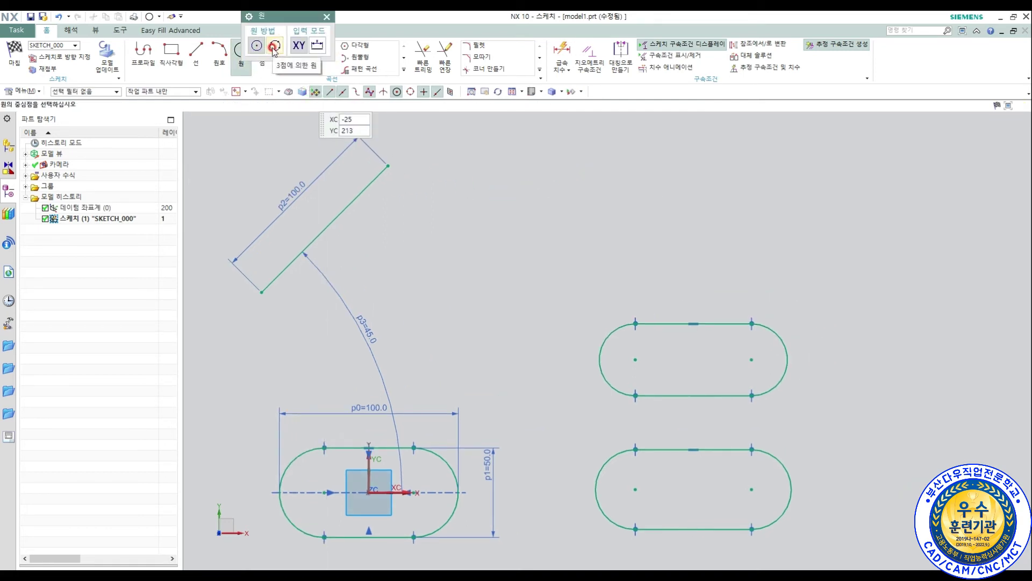
{"action": "left_click", "coordinate": [569, 199]}
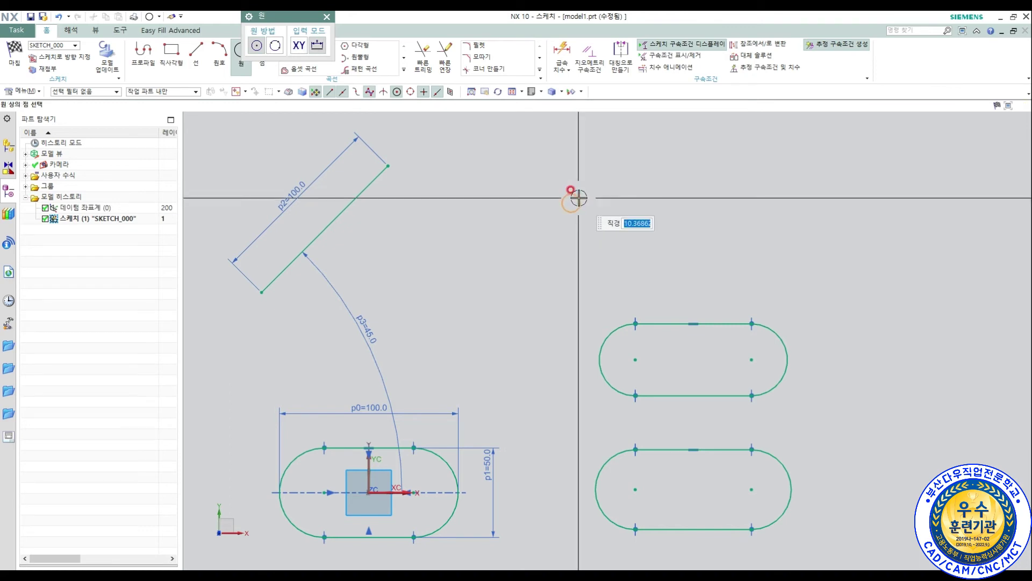
{"action": "type", "text": "50"}
{"action": "key", "text": "Return"}
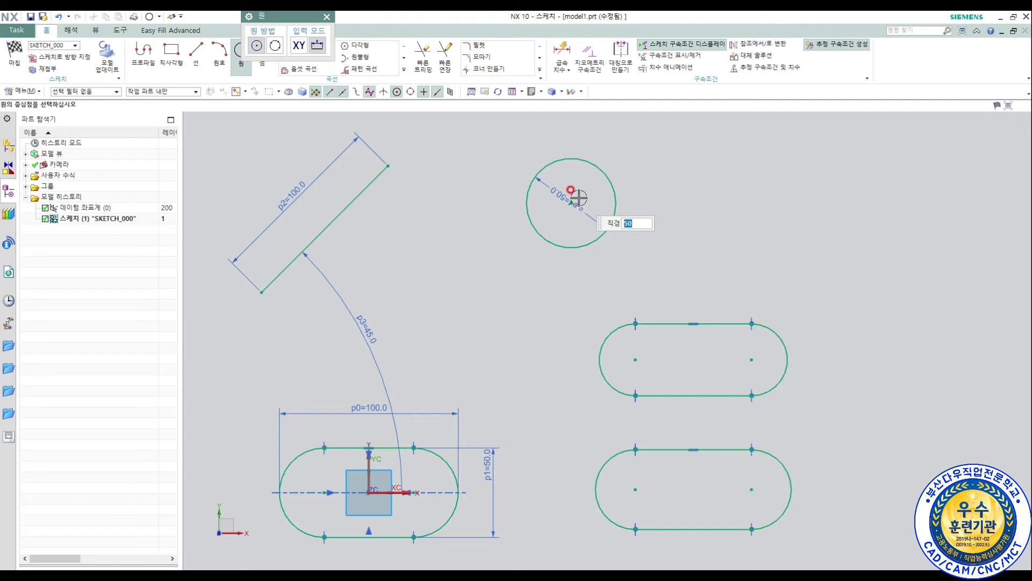
{"action": "left_click", "coordinate": [574, 204]}
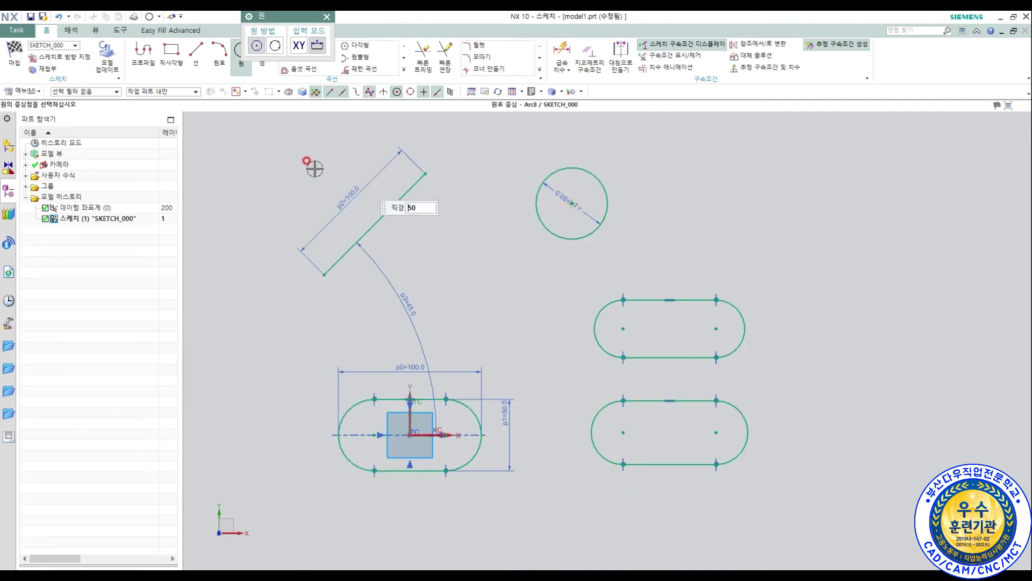
{"action": "key", "text": "Escape"}
- Delete all the curves and dimensions in the sketch
{"action": "left_click_drag", "start_coordinate": [270, 144], "coordinate": [764, 487]}
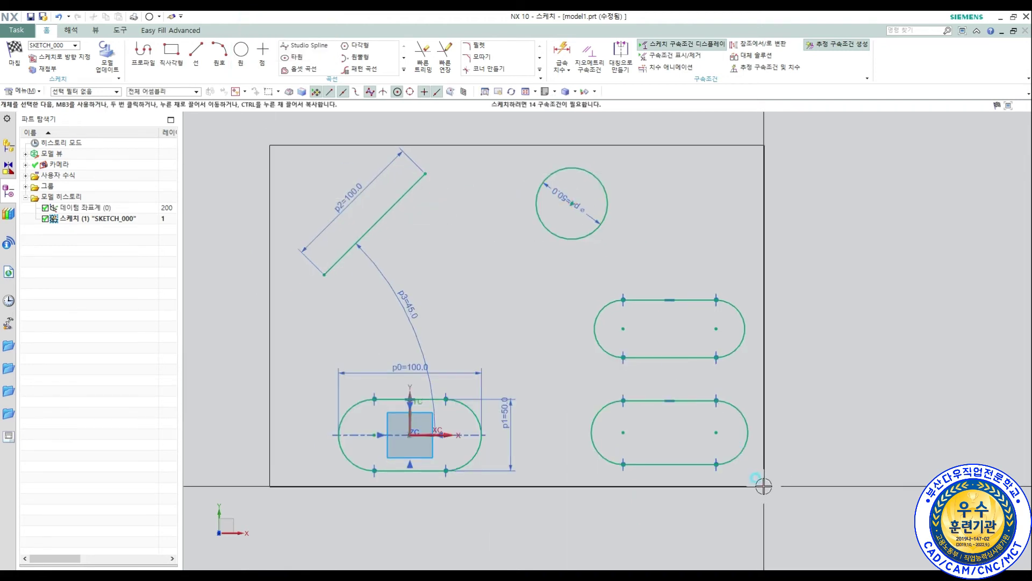
{"action": "key", "text": "Delete"}
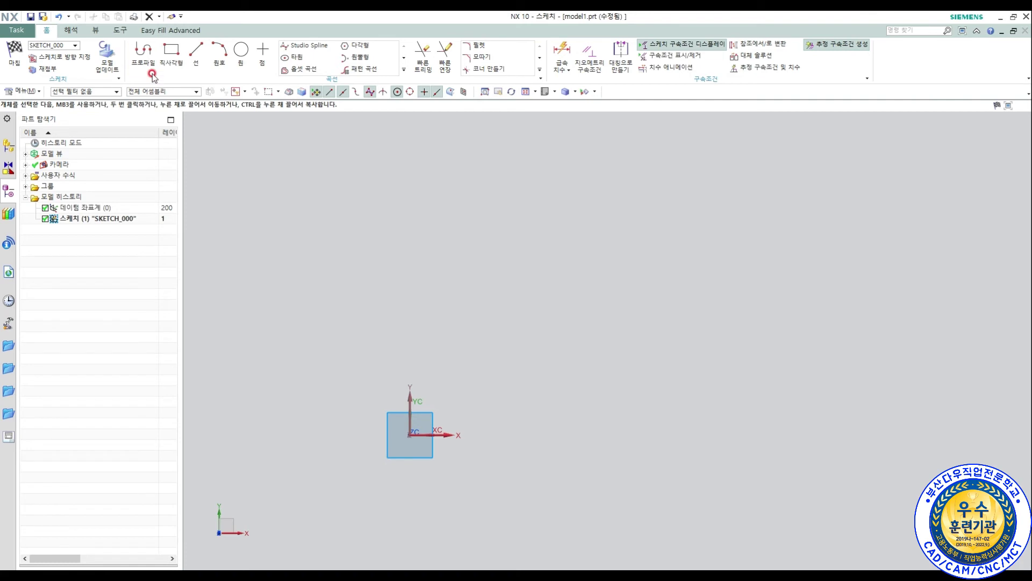
- Draw a line with Profile from coordinates 0, 0 to 100, 100, entering both points as XC and YC values, and end the command
{"action": "left_click", "coordinate": [143, 52]}
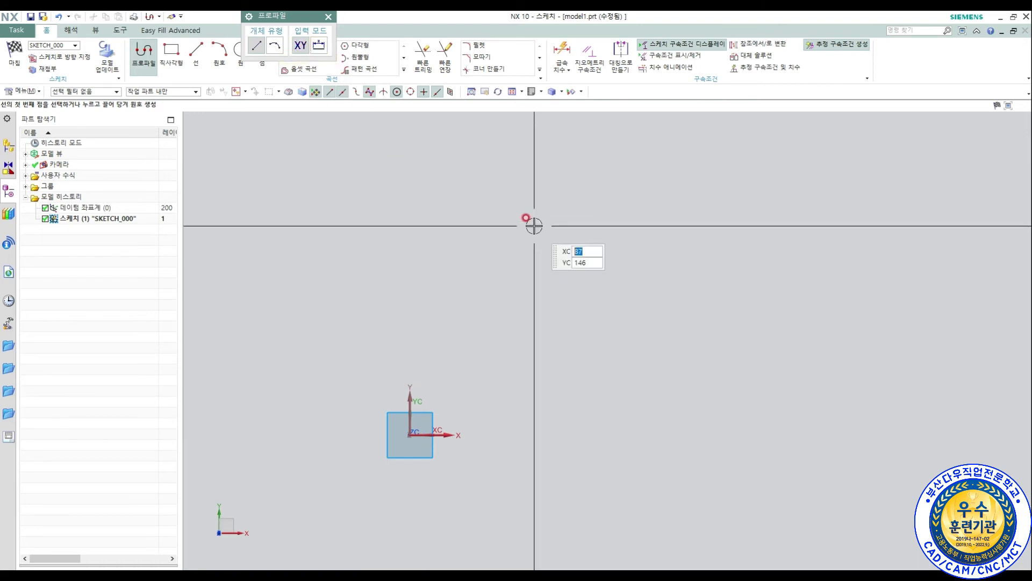
{"action": "type", "text": "0"}
{"action": "key", "text": "Tab"}
{"action": "type", "text": "0"}
{"action": "key", "text": "Return"}
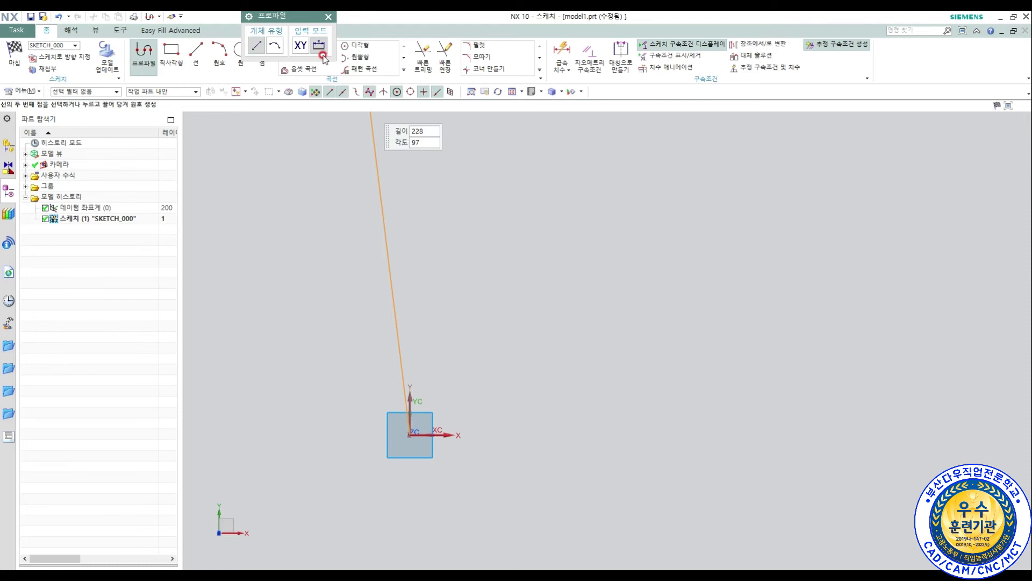
{"action": "left_click", "coordinate": [303, 47]}
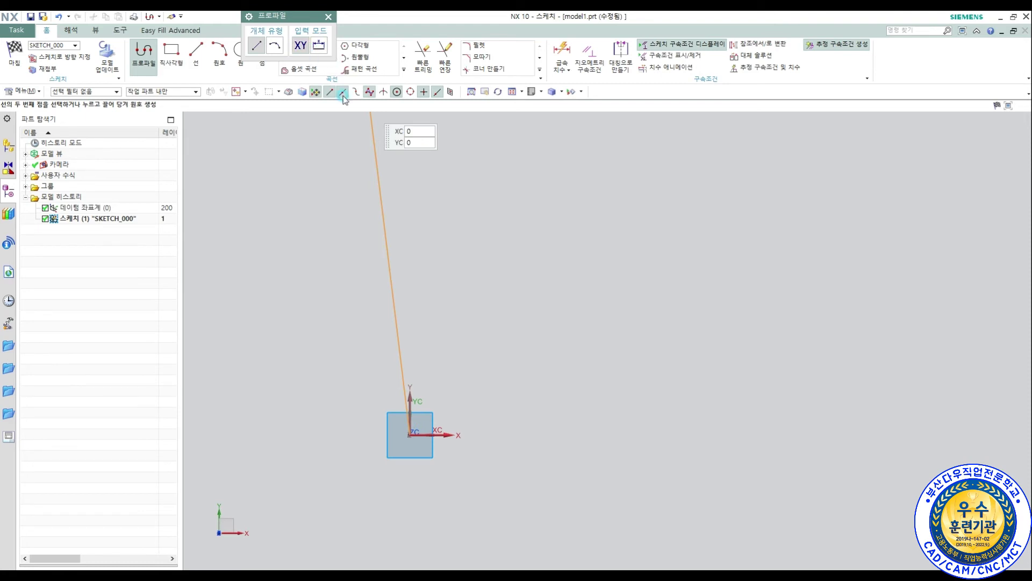
{"action": "type", "text": "100"}
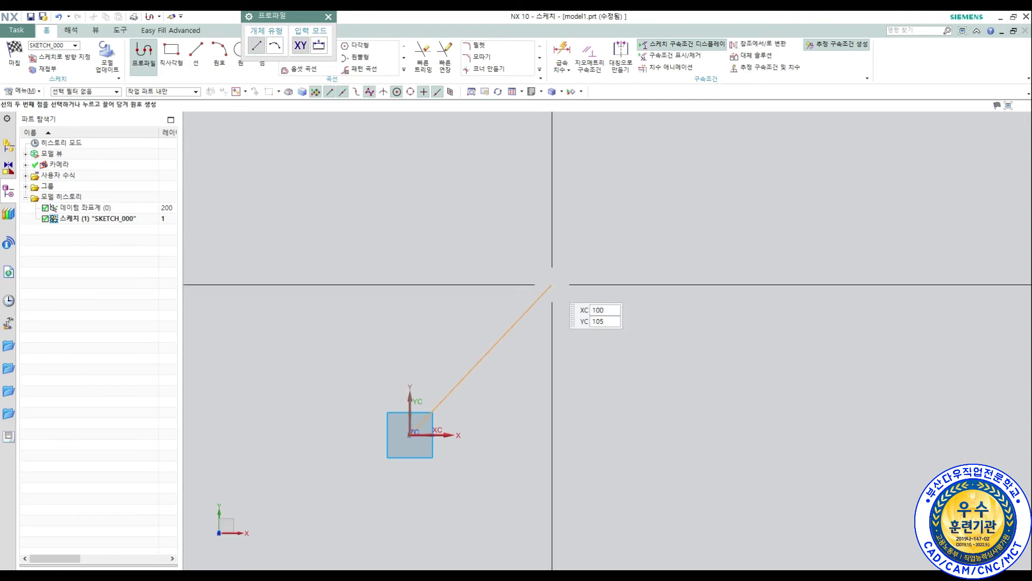
{"action": "key", "text": "Tab"}
{"action": "type", "text": "10"}
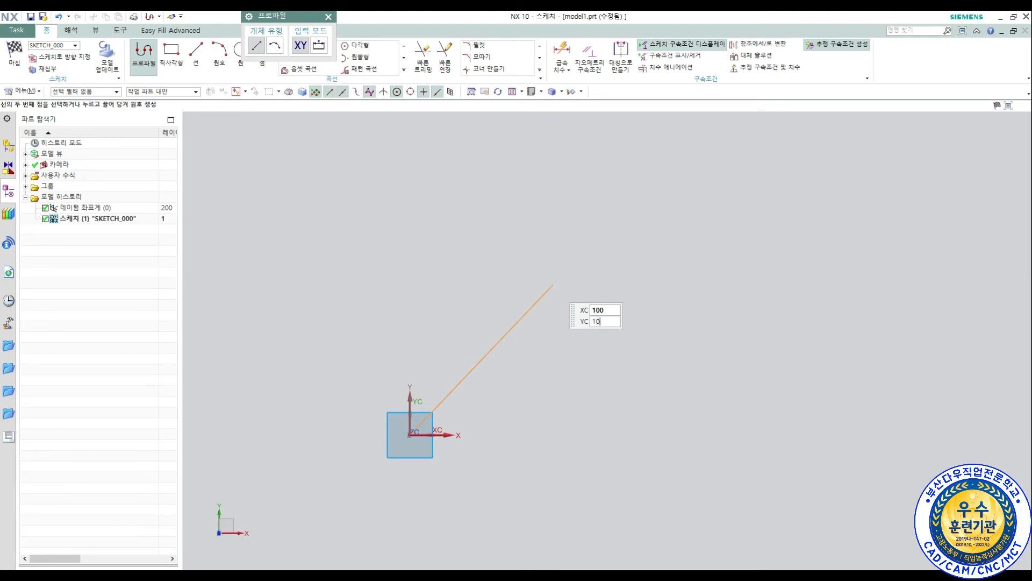
{"action": "type", "text": "0"}
{"action": "key", "text": "Return"}
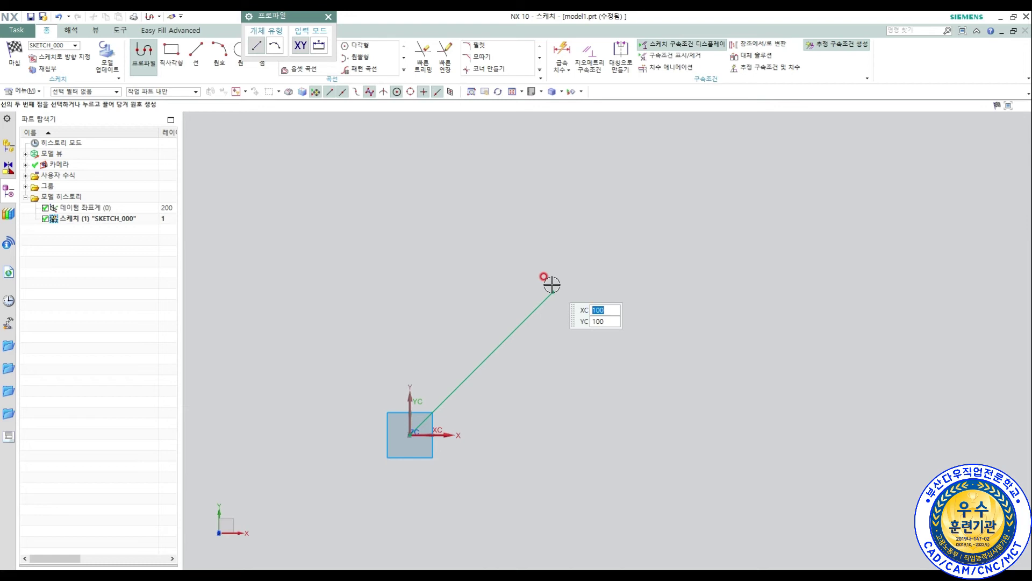
{"action": "left_click", "coordinate": [552, 285]}
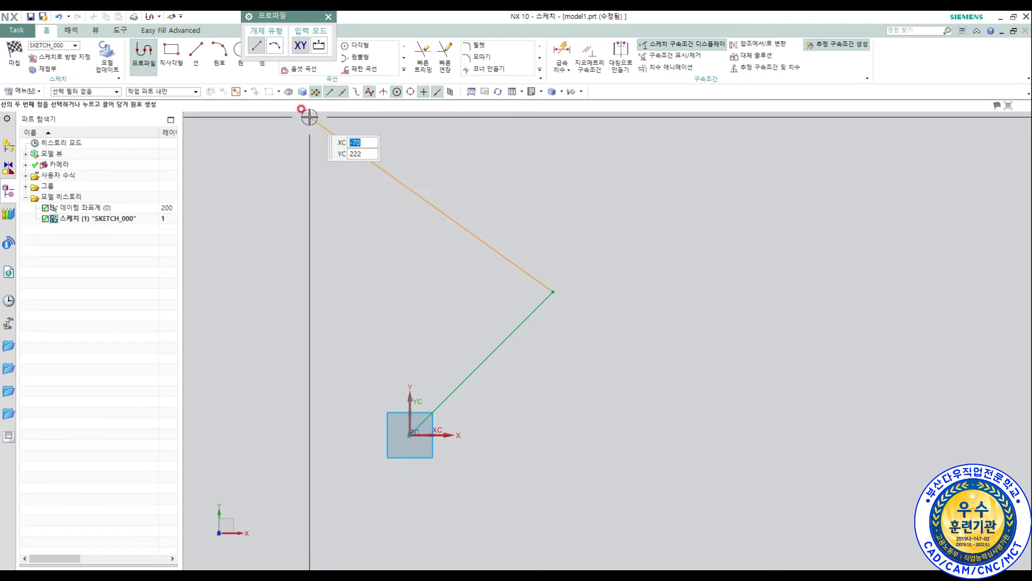
{"action": "left_click", "coordinate": [278, 48]}
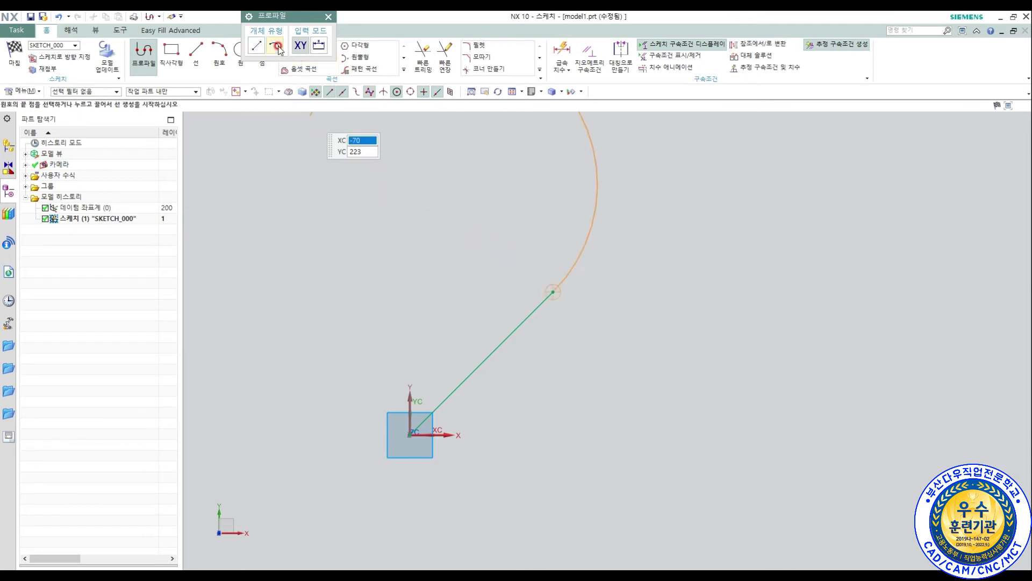
{"action": "key", "text": "Escape"}
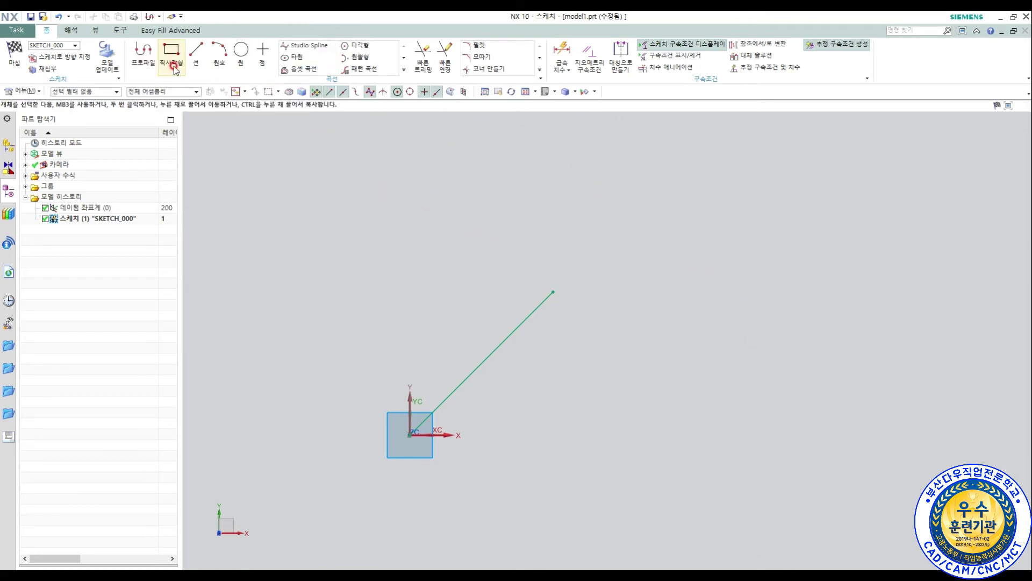
- Draw an upward-bulging arc to the right of the line with Profile, from its right end through a point on it to its left end
{"action": "left_click", "coordinate": [143, 53]}
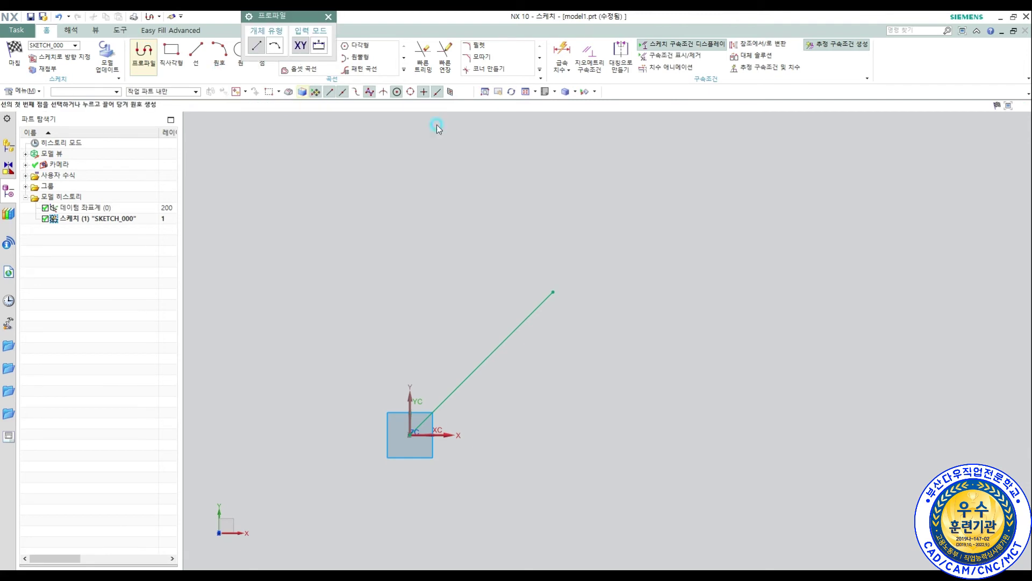
{"action": "left_click", "coordinate": [270, 50]}
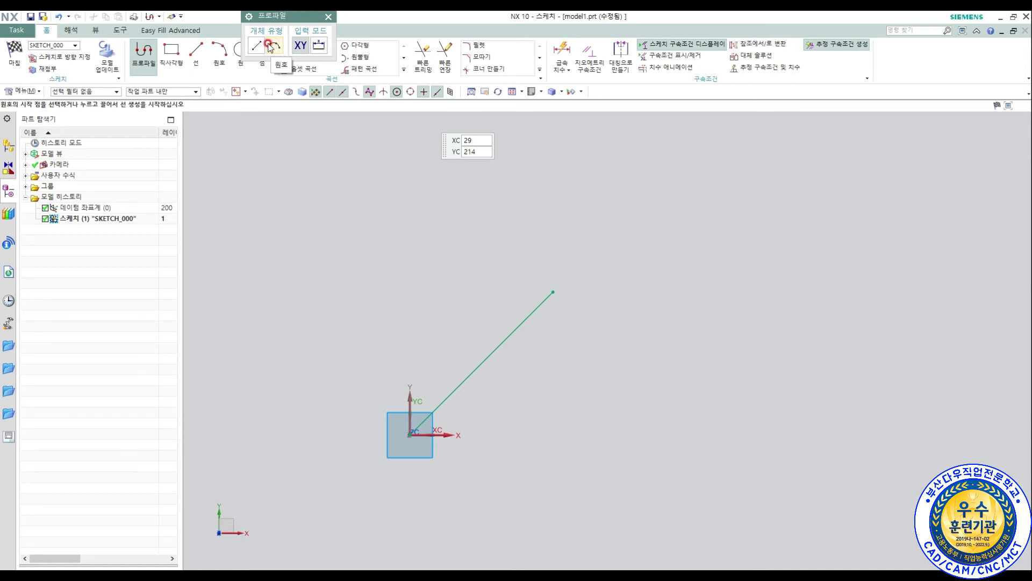
{"action": "left_click", "coordinate": [843, 246]}
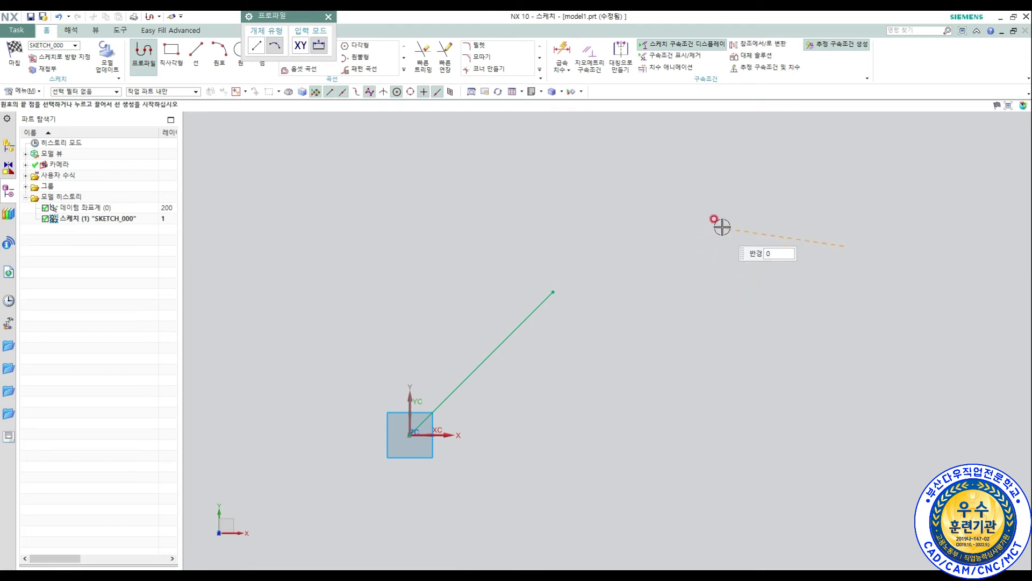
{"action": "left_click", "coordinate": [659, 268]}
{"action": "left_click", "coordinate": [272, 50]}
{"action": "left_click", "coordinate": [259, 47]}
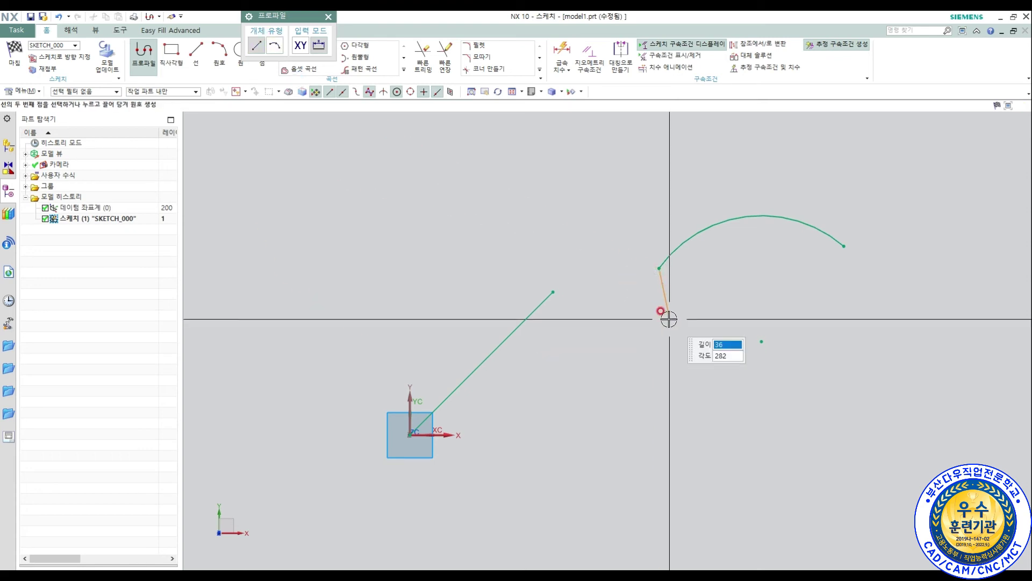
{"action": "middle_click", "coordinate": [506, 246]}
- Draw a second upward-bulging Profile arc below the first, placing its right end, its left end and a point on the arc in that order
{"action": "left_click", "coordinate": [275, 46]}
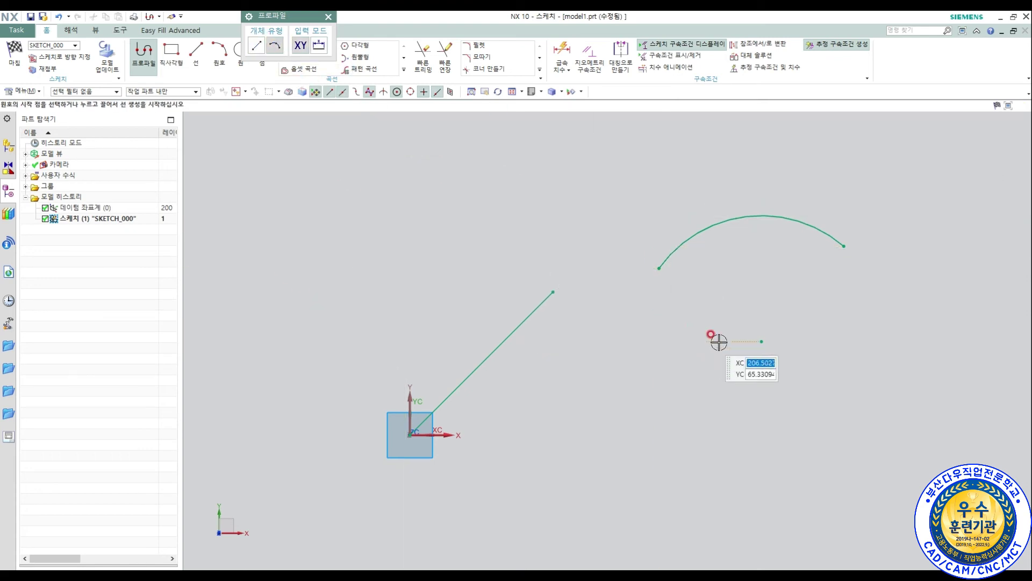
{"action": "middle_click_drag", "start_coordinate": [777, 312], "coordinate": [673, 266], "text": "shift"}
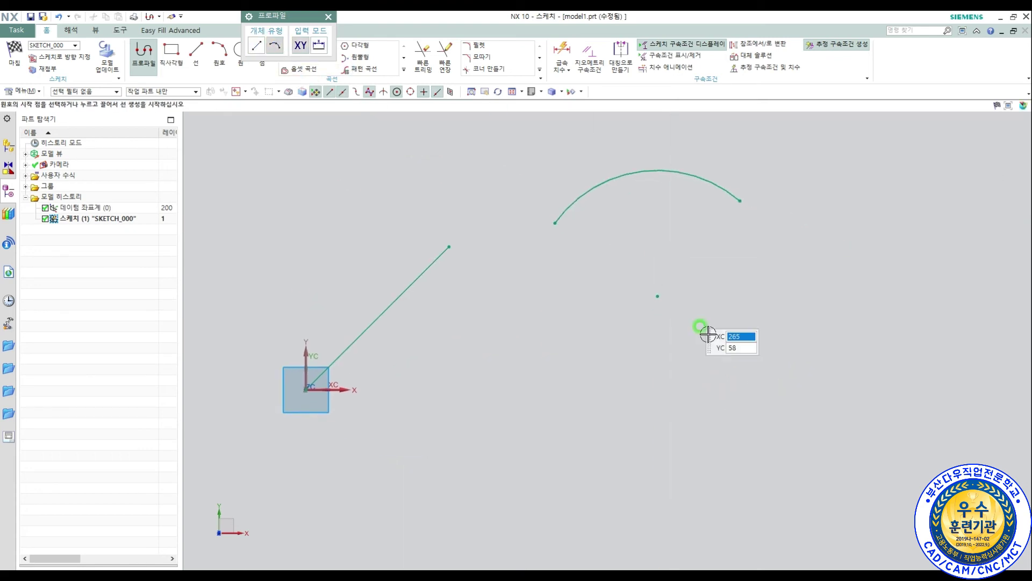
{"action": "left_click", "coordinate": [748, 381]}
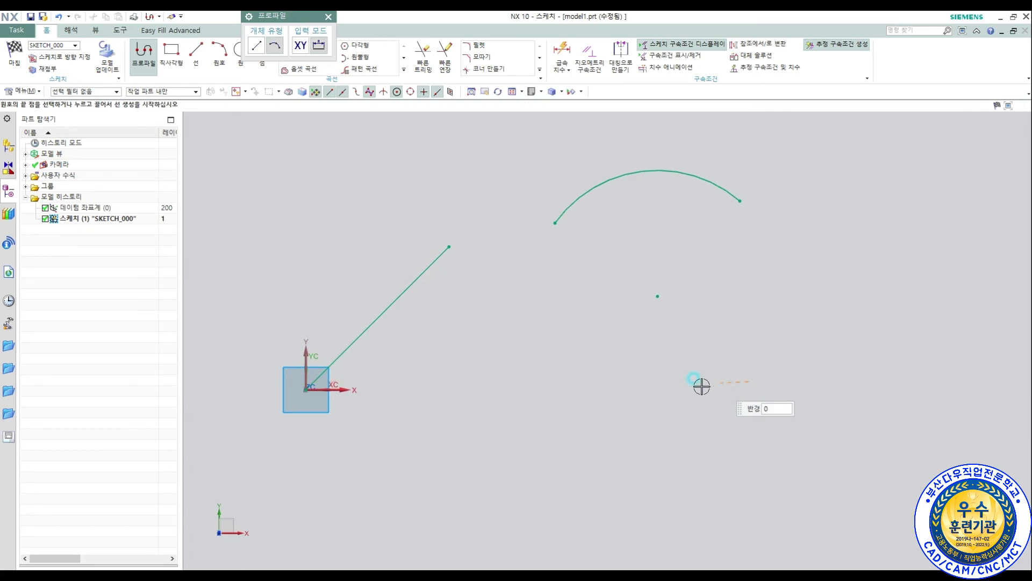
{"action": "left_click", "coordinate": [556, 435]}
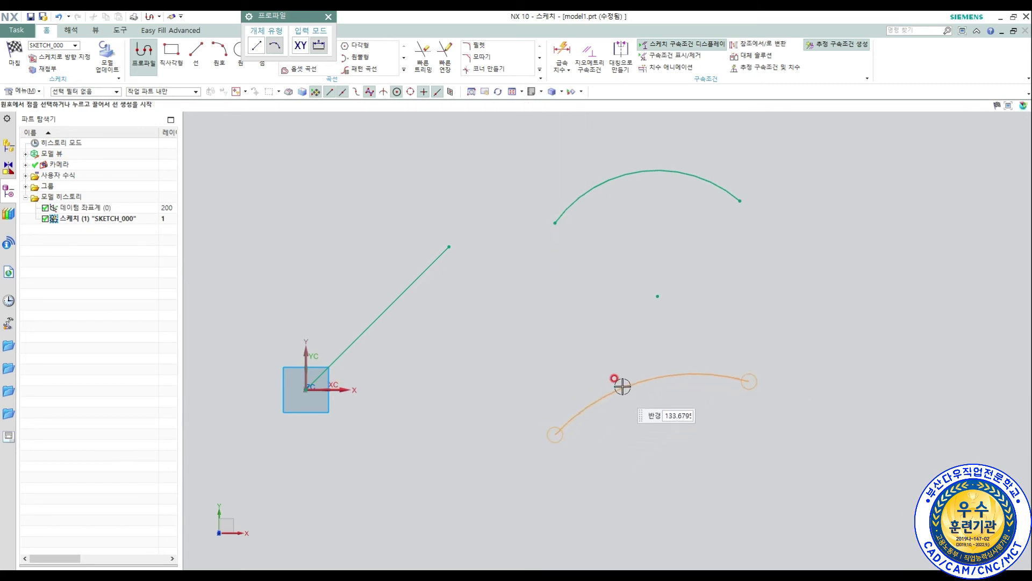
{"action": "left_click", "coordinate": [635, 369]}
{"action": "middle_click", "coordinate": [764, 506]}
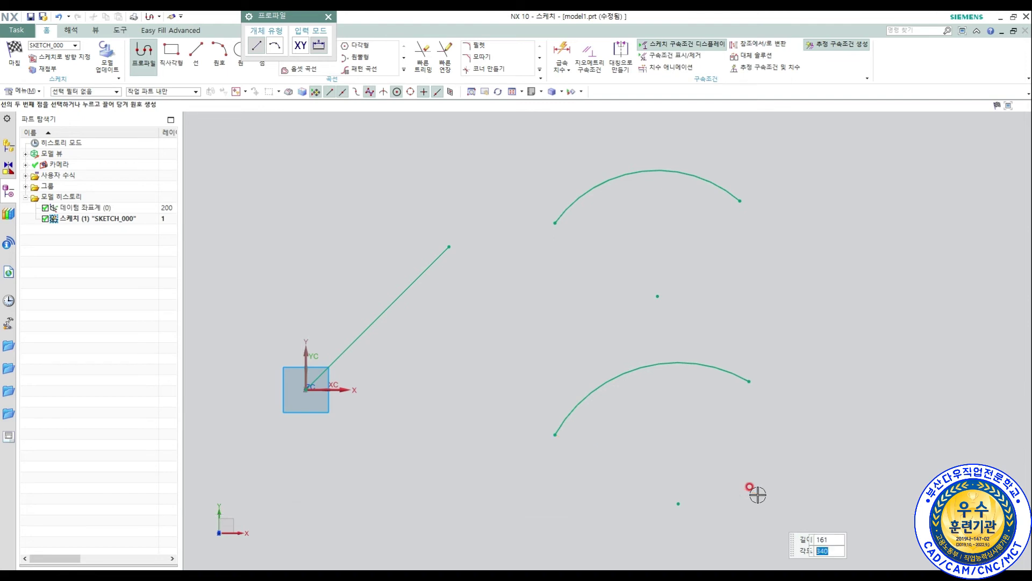
{"action": "left_click", "coordinate": [302, 47]}
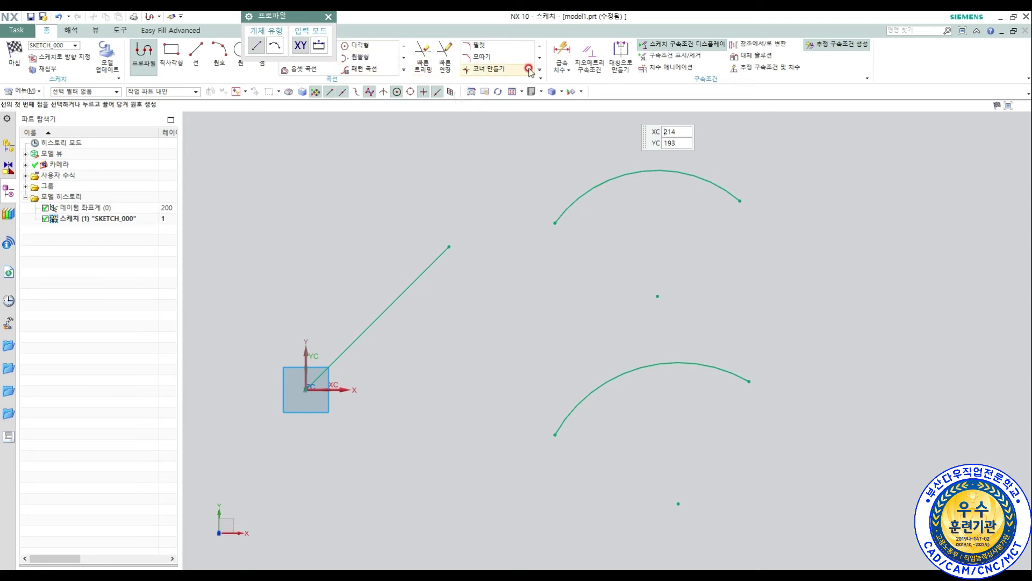
- Switch to the screen recorder's pen and mark the upper arc's pick order: 1 at the right end, 2 mid-arc, 3 at the left end
{"action": "left_click", "coordinate": [423, 580]}
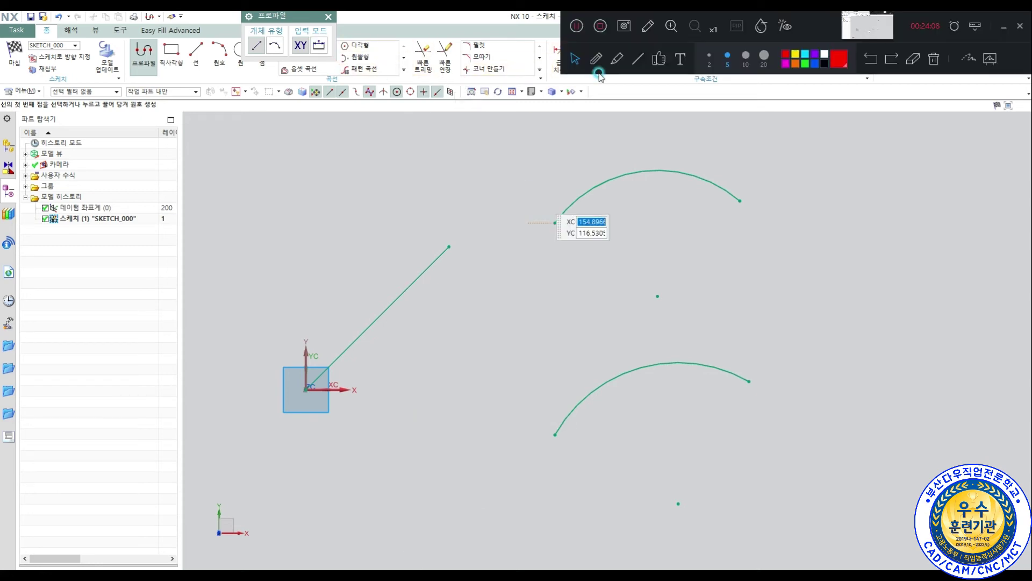
{"action": "left_click", "coordinate": [599, 50]}
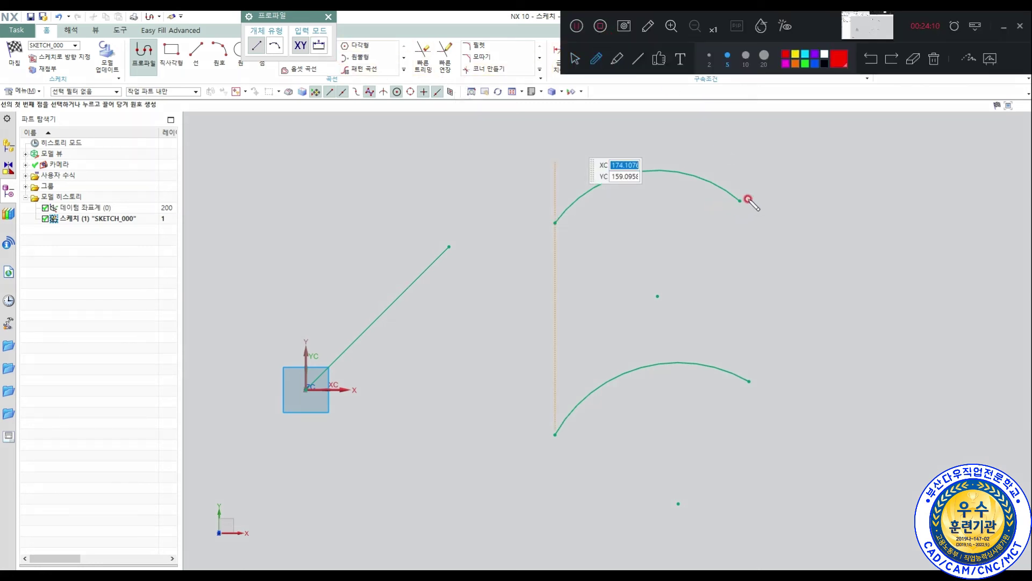
{"action": "left_click_drag", "start_coordinate": [749, 180], "coordinate": [740, 204]}
{"action": "left_click", "coordinate": [644, 171]}
{"action": "left_click_drag", "start_coordinate": [649, 140], "coordinate": [656, 149]}
{"action": "left_click_drag", "start_coordinate": [556, 219], "coordinate": [554, 221]}
{"action": "left_click_drag", "start_coordinate": [532, 182], "coordinate": [535, 199]}
- Mark the lower arc's pick order in red pen: 1 at the right end, 2 at the left end, 3 on the arc
{"action": "left_click", "coordinate": [749, 381]}
{"action": "left_click_drag", "start_coordinate": [756, 337], "coordinate": [757, 357]}
{"action": "left_click", "coordinate": [553, 437]}
{"action": "left_click_drag", "start_coordinate": [513, 425], "coordinate": [511, 430]}
{"action": "left_click", "coordinate": [625, 373]}
{"action": "left_click_drag", "start_coordinate": [615, 318], "coordinate": [619, 333]}
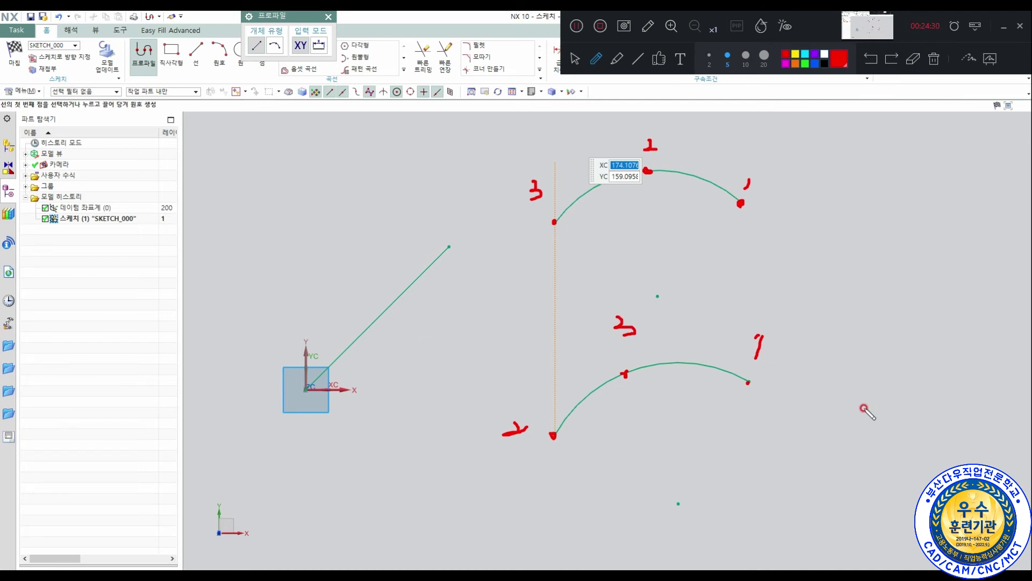
- Erase all the pen annotations over the two arcs and return to the normal pointer
{"action": "left_click", "coordinate": [933, 61]}
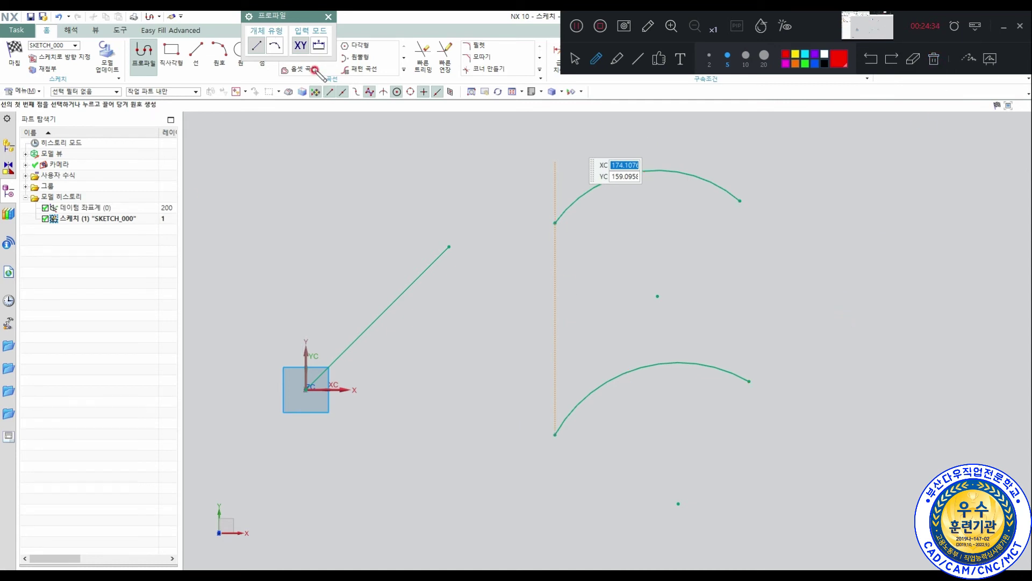
{"action": "left_click", "coordinate": [574, 59]}
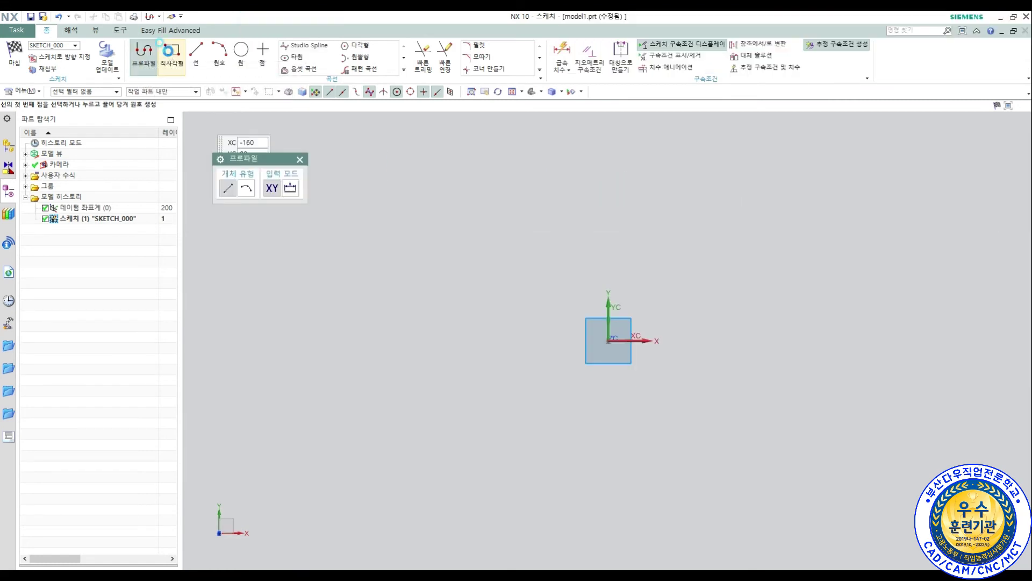
- Draw a two-point rectangle 100 wide and 50 high around the origin, starting from its lower-left corner
{"action": "left_click", "coordinate": [170, 54]}
{"action": "left_click_drag", "start_coordinate": [276, 160], "coordinate": [344, 136]}
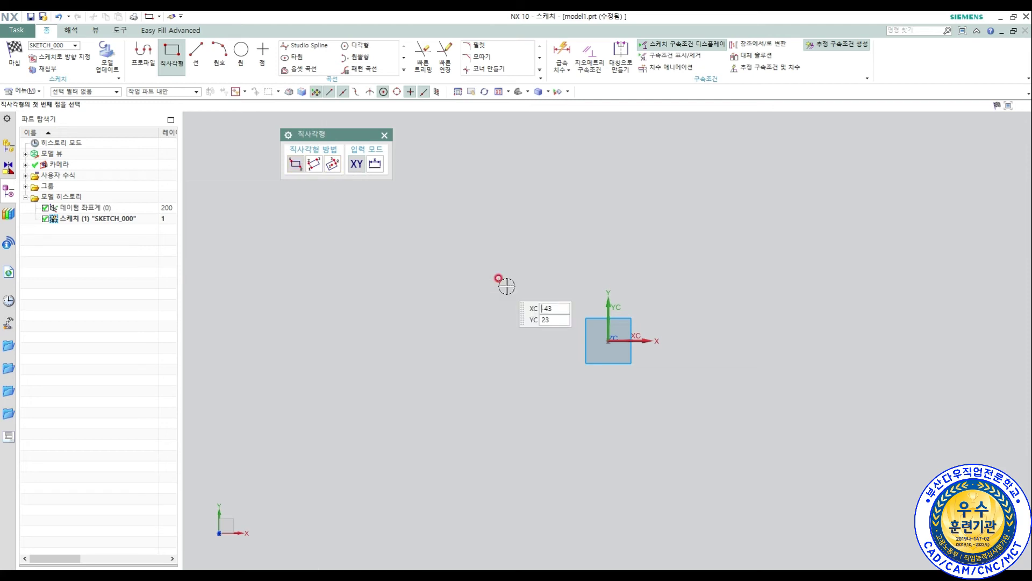
{"action": "left_click", "coordinate": [515, 366]}
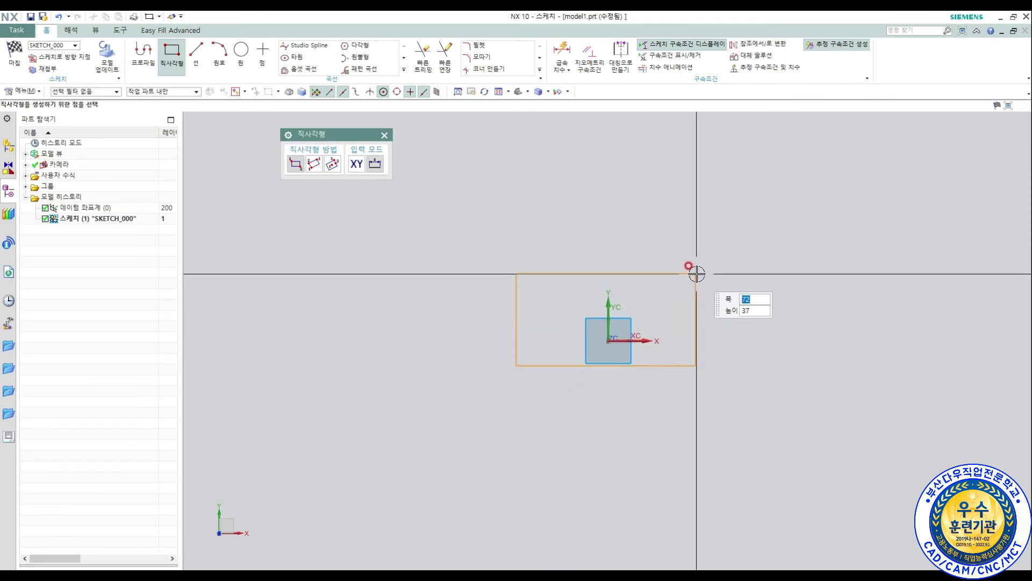
{"action": "type", "text": "100"}
{"action": "key", "text": "Tab"}
{"action": "type", "text": "5"}
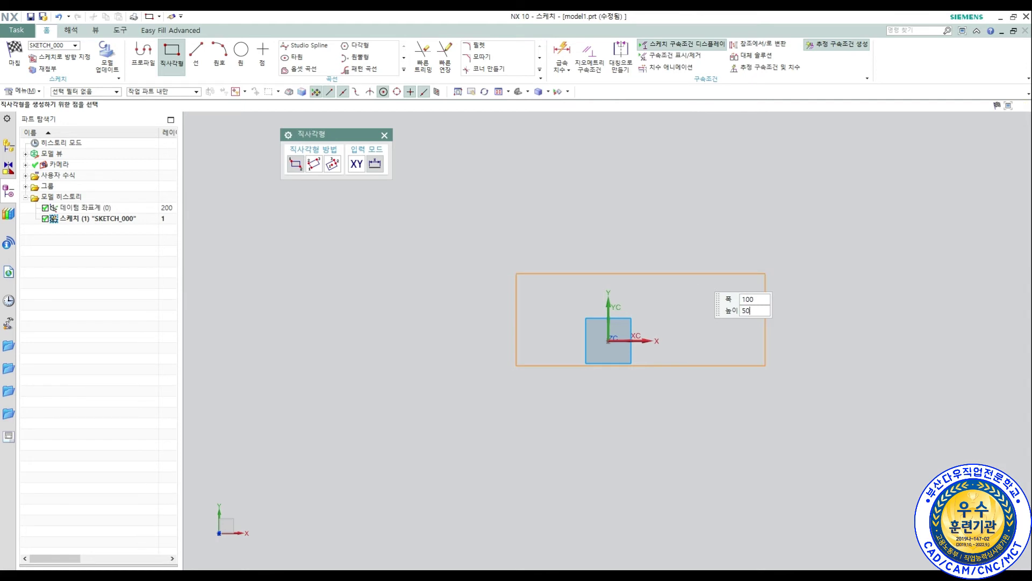
{"action": "key", "text": "Tab"}
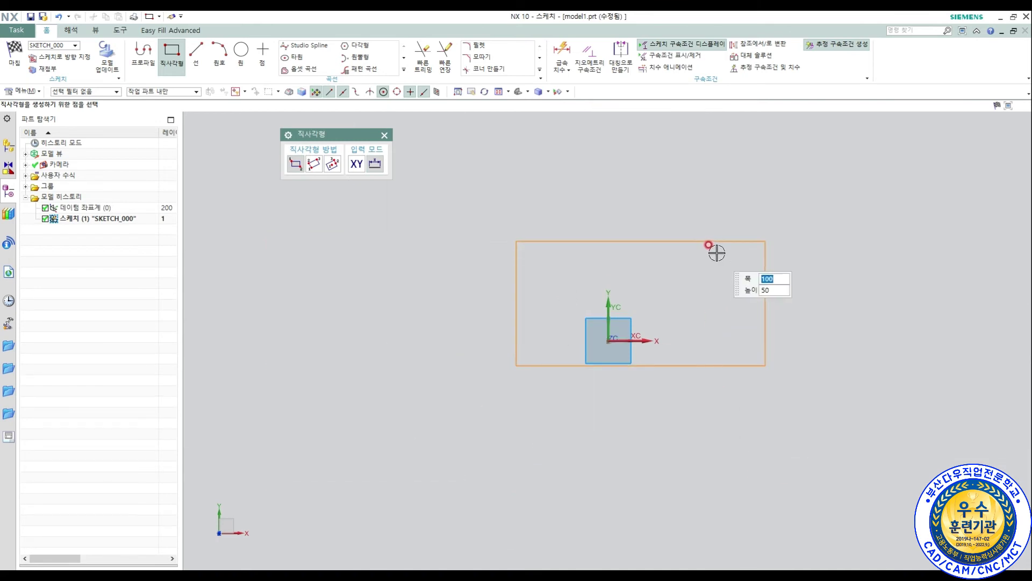
{"action": "left_click", "coordinate": [784, 234]}
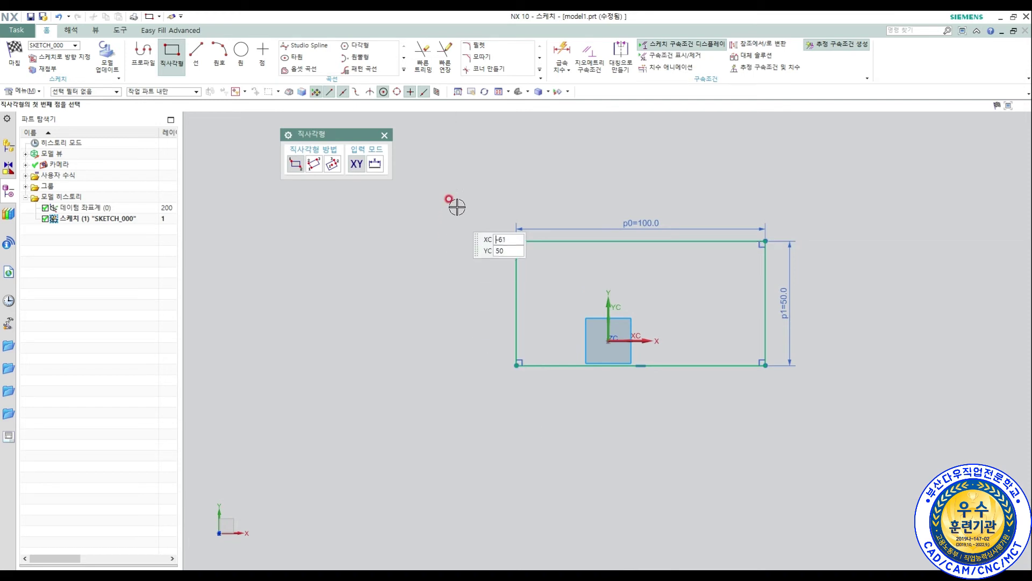
- Draw a horizontal three-point rectangle about 84 wide to the left of the first one, picking lower-left, lower-right and upper-right corners
{"action": "middle_click_drag", "start_coordinate": [629, 301], "coordinate": [790, 301], "text": "shift"}
{"action": "scroll", "coordinate": [701, 285], "scroll_direction": "down", "scroll_amount": 1}
{"action": "left_click", "coordinate": [316, 164]}
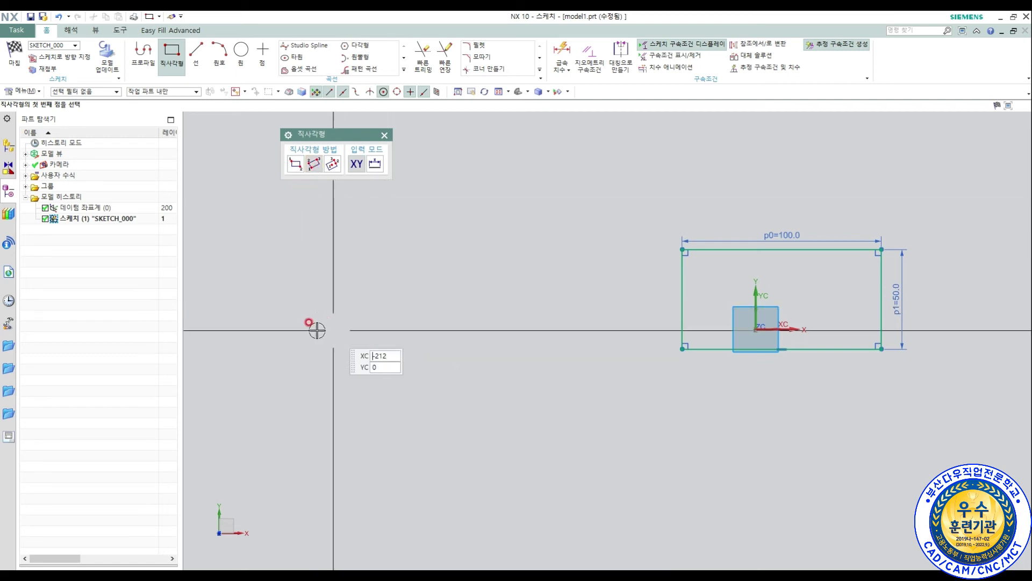
{"action": "left_click", "coordinate": [299, 353]}
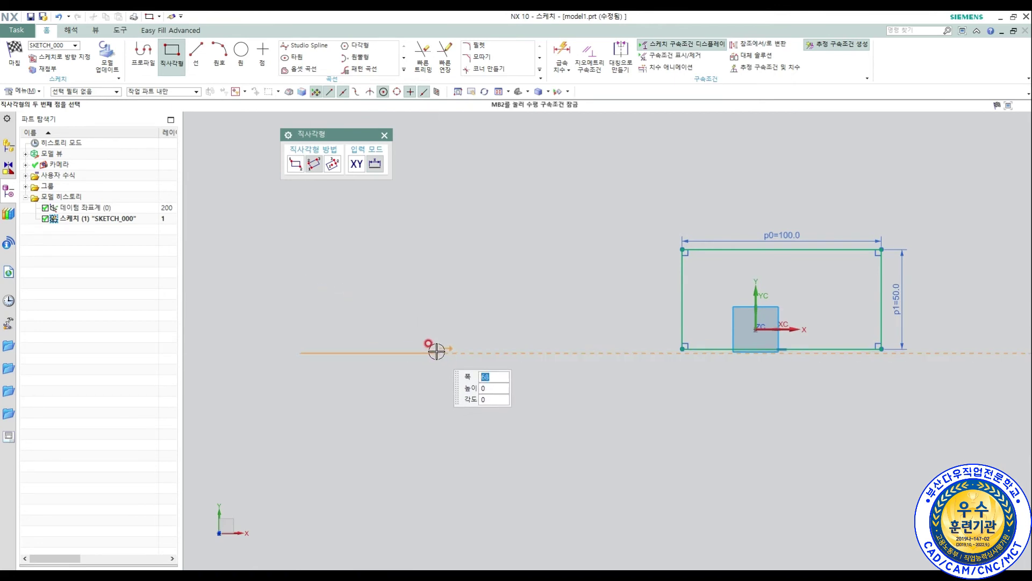
{"action": "left_click", "coordinate": [467, 352]}
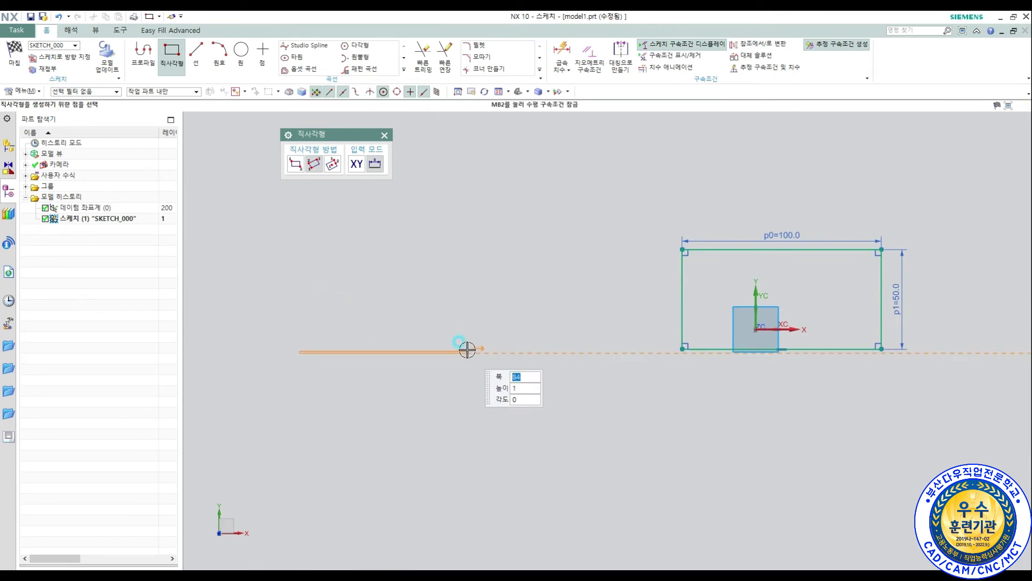
{"action": "left_click", "coordinate": [468, 289]}
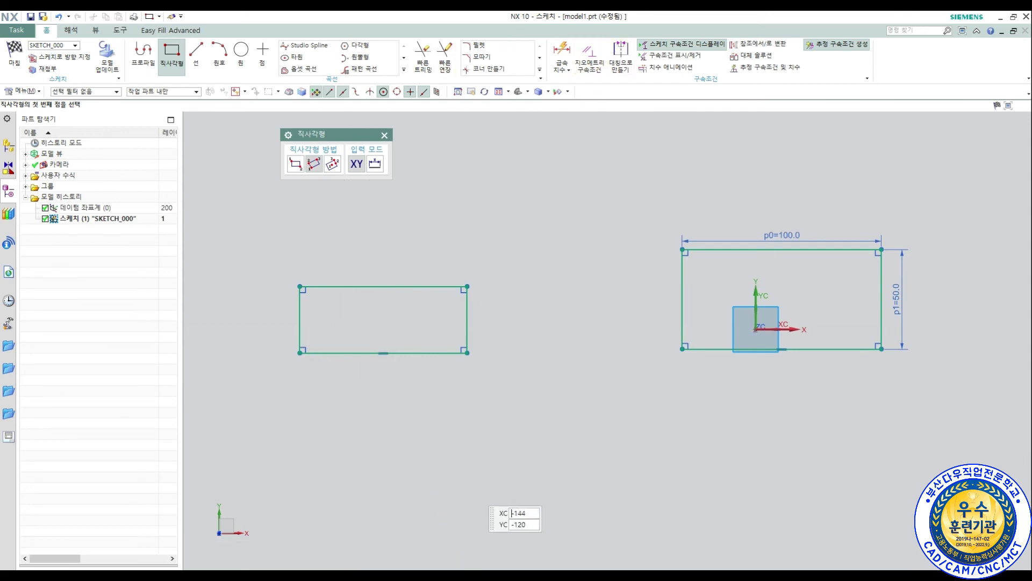
- Mark the left rectangle's pick order in red pen: 1 at the lower-left, 2 at the lower-right, 3 at the upper-right corner
{"action": "left_click", "coordinate": [477, 579]}
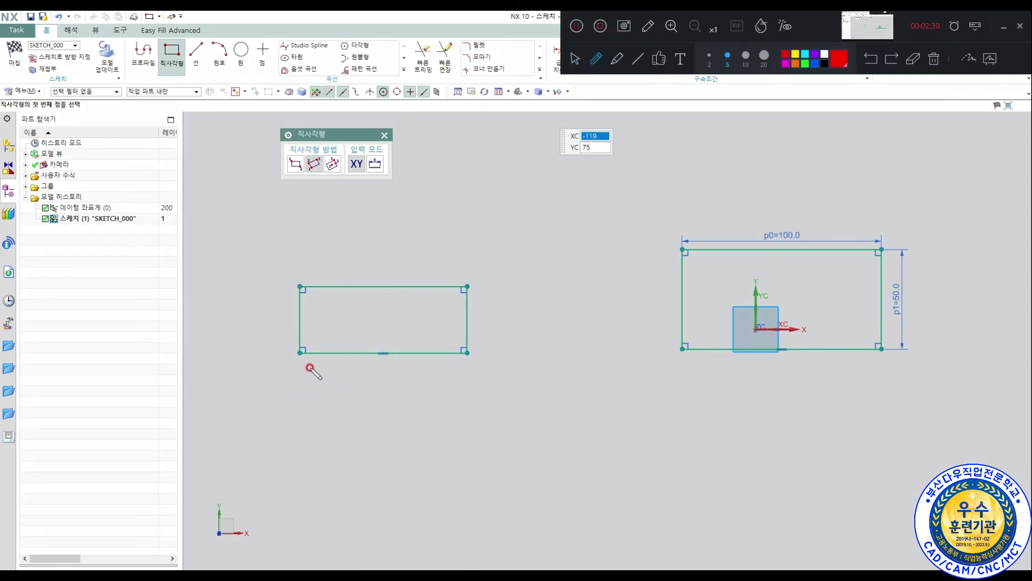
{"action": "left_click_drag", "start_coordinate": [283, 360], "coordinate": [307, 366]}
{"action": "mouse_move", "coordinate": [474, 362]}
{"action": "left_mouse_down"}
{"action": "mouse_move", "coordinate": [451, 350]}
{"action": "mouse_move", "coordinate": [468, 339]}
{"action": "left_mouse_up"}
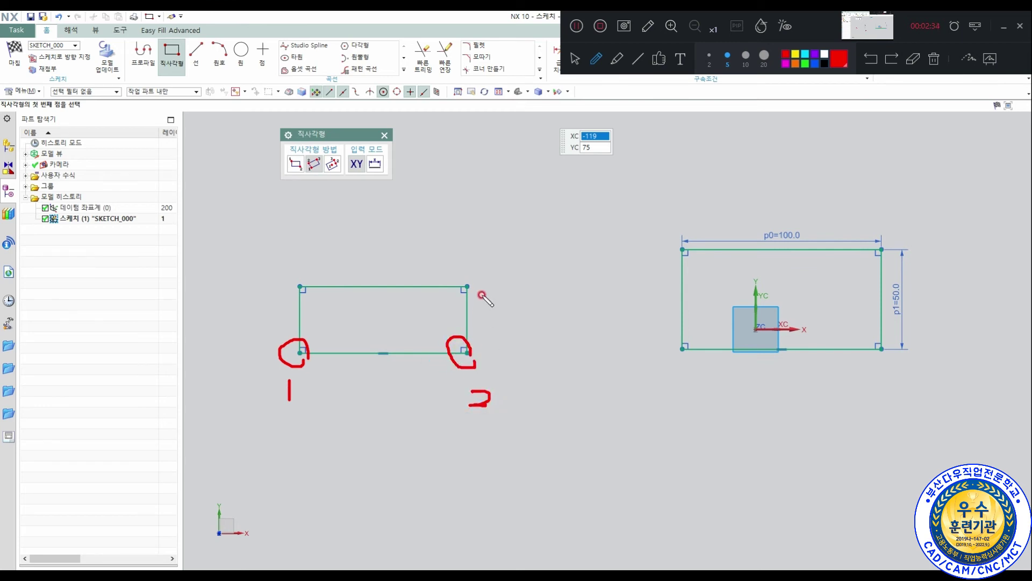
{"action": "left_click_drag", "start_coordinate": [483, 295], "coordinate": [473, 280]}
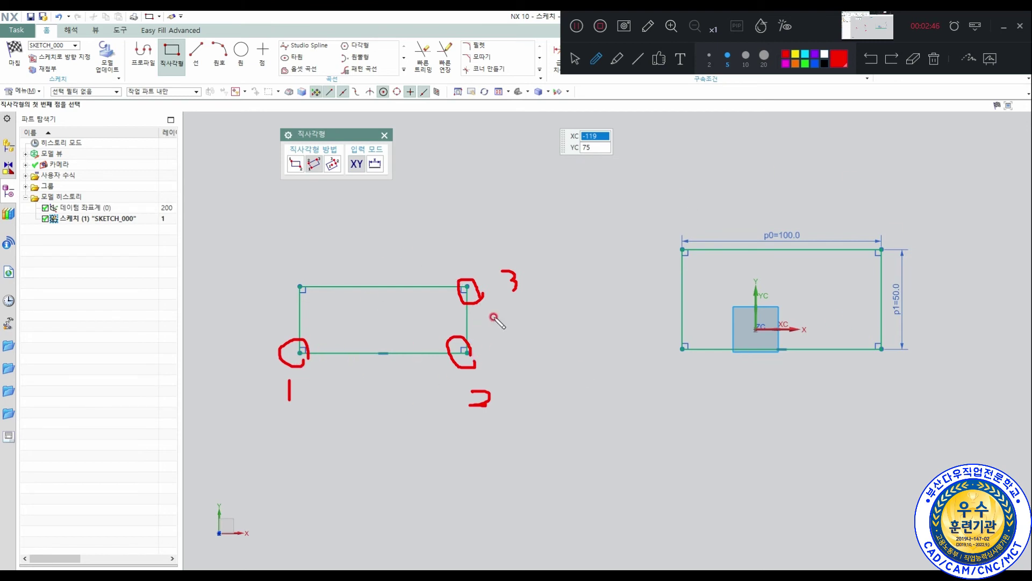
{"action": "left_click", "coordinate": [580, 58]}
- Draw a three-point rectangle 100 wide and 50 high at a 30-degree angle below the rectangle at the origin
{"action": "middle_click_drag", "start_coordinate": [656, 397], "coordinate": [567, 301], "text": "shift"}
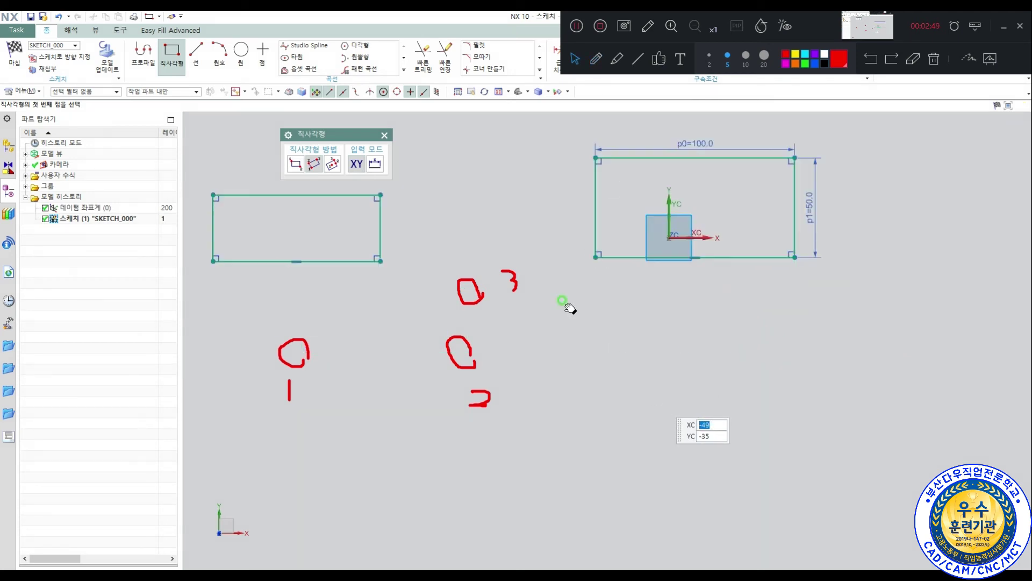
{"action": "left_click", "coordinate": [636, 441]}
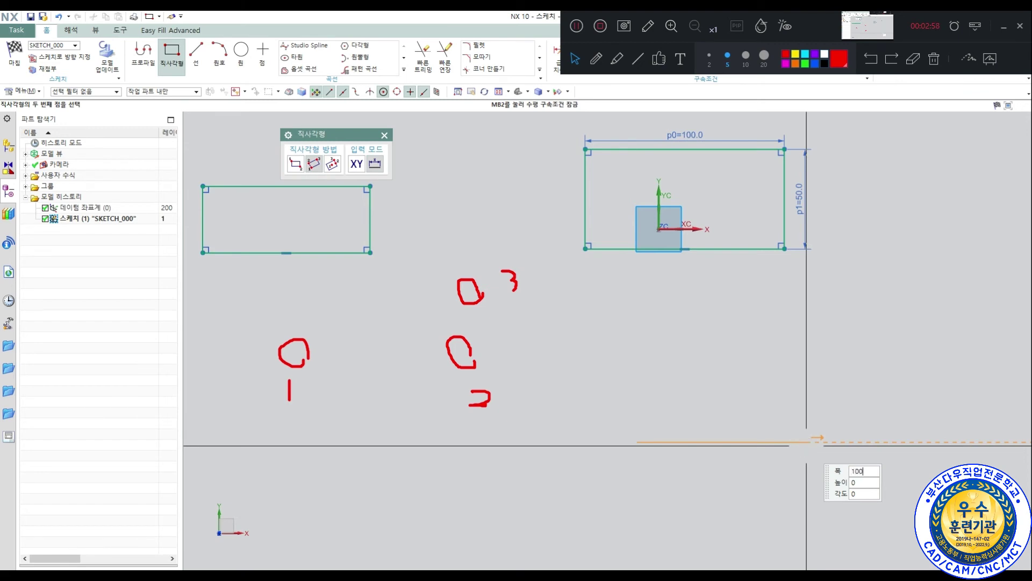
{"action": "key", "text": "Tab"}
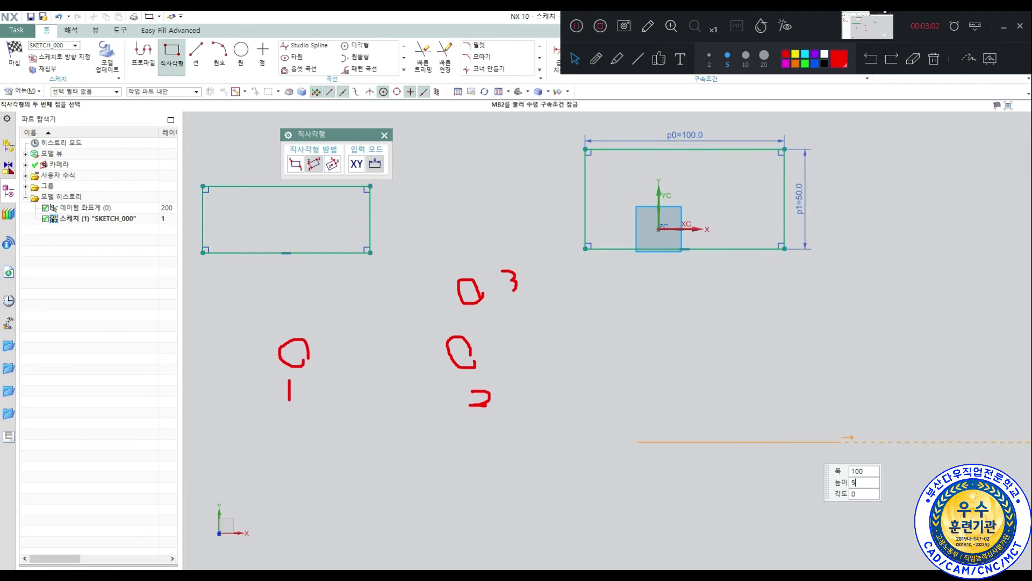
{"action": "key", "text": "Tab"}
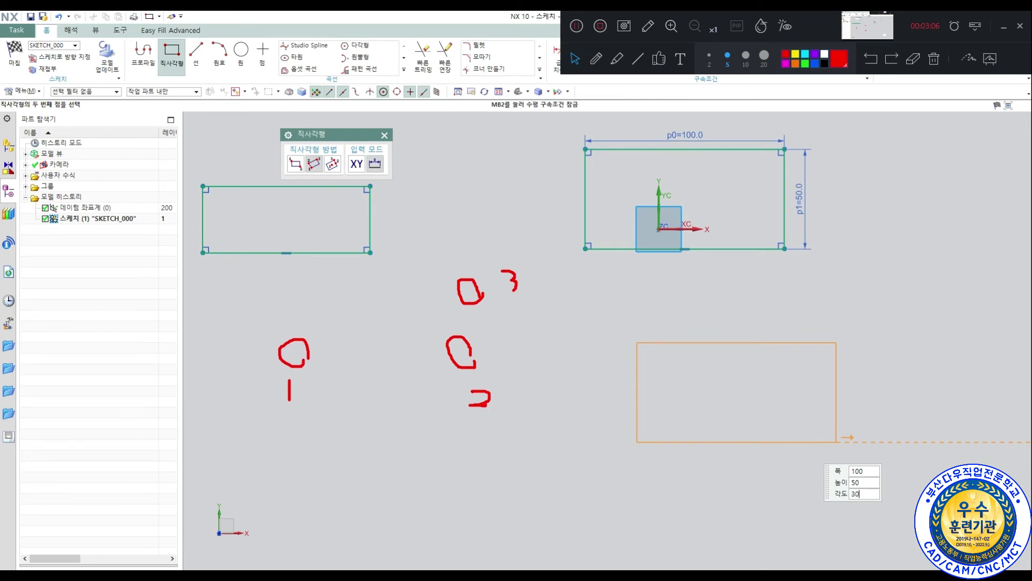
{"action": "key", "text": "Tab"}
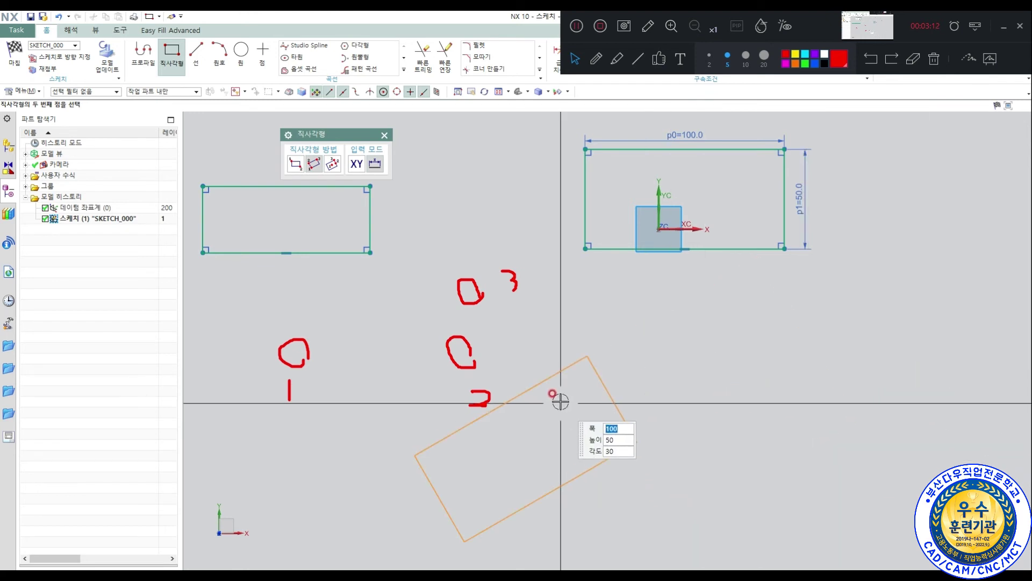
{"action": "left_click", "coordinate": [809, 368]}
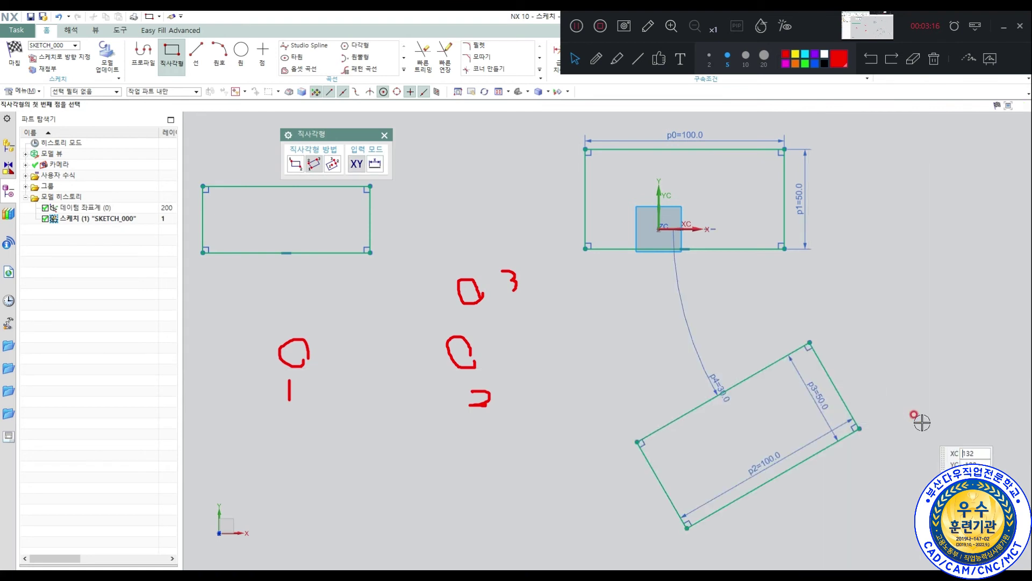
{"action": "middle_click_drag", "start_coordinate": [917, 420], "coordinate": [894, 369], "text": "shift"}
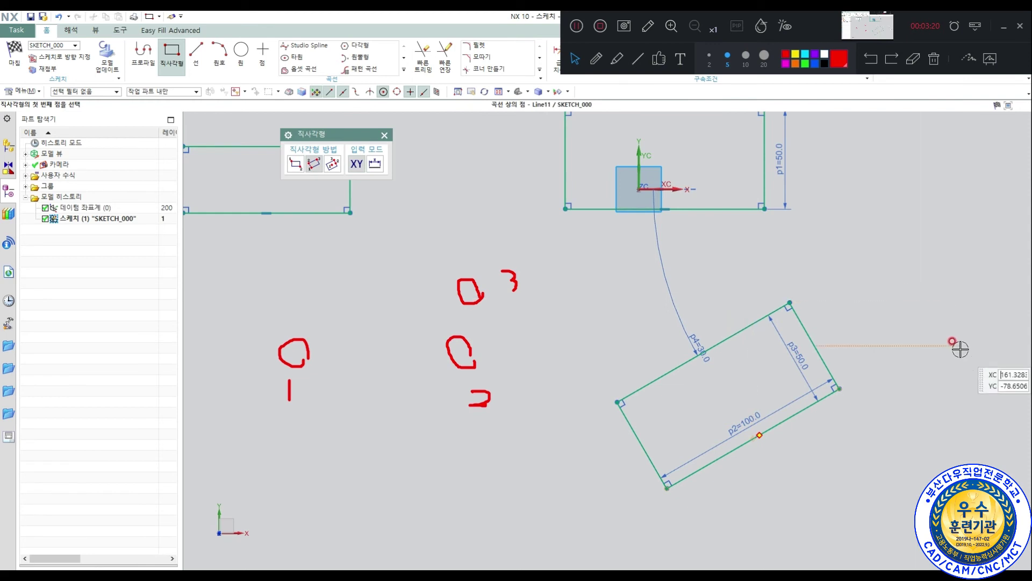
{"action": "key", "text": "Escape"}
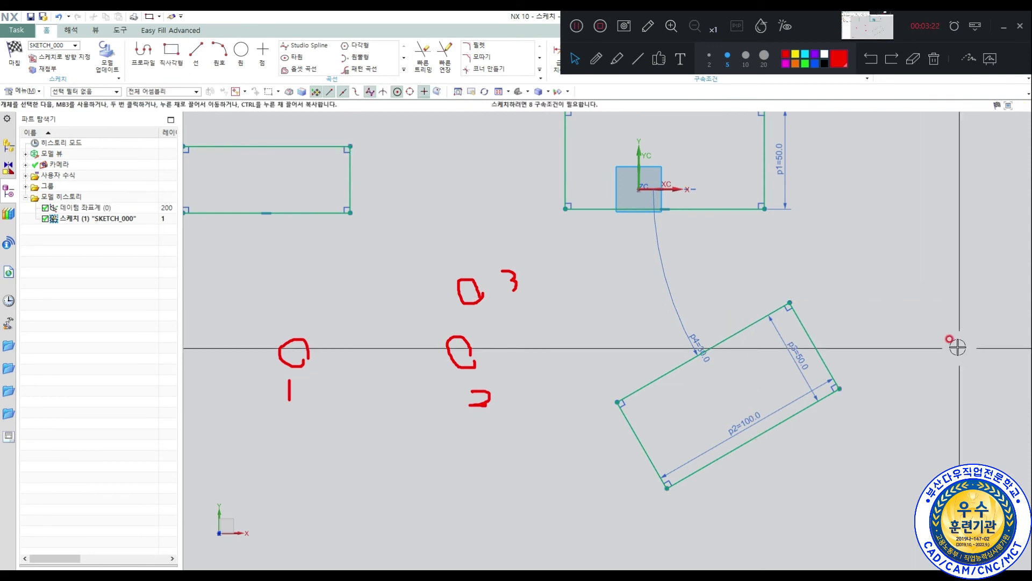
- Set the tilted rectangle's angle dimension to 0 degrees, keeping the expression and adjusting the geometry
{"action": "double_click", "coordinate": [694, 334]}
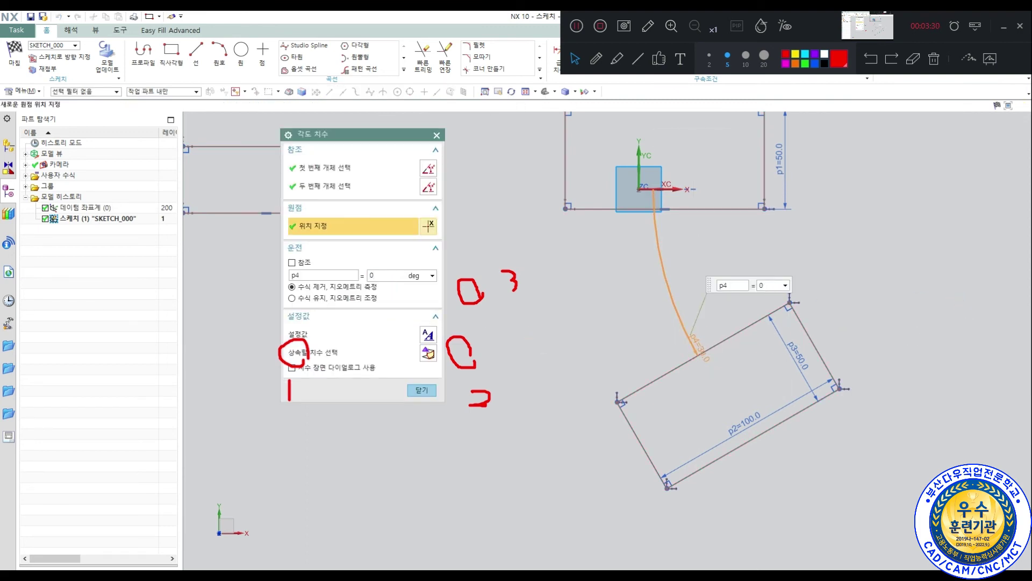
{"action": "left_click", "coordinate": [388, 287]}
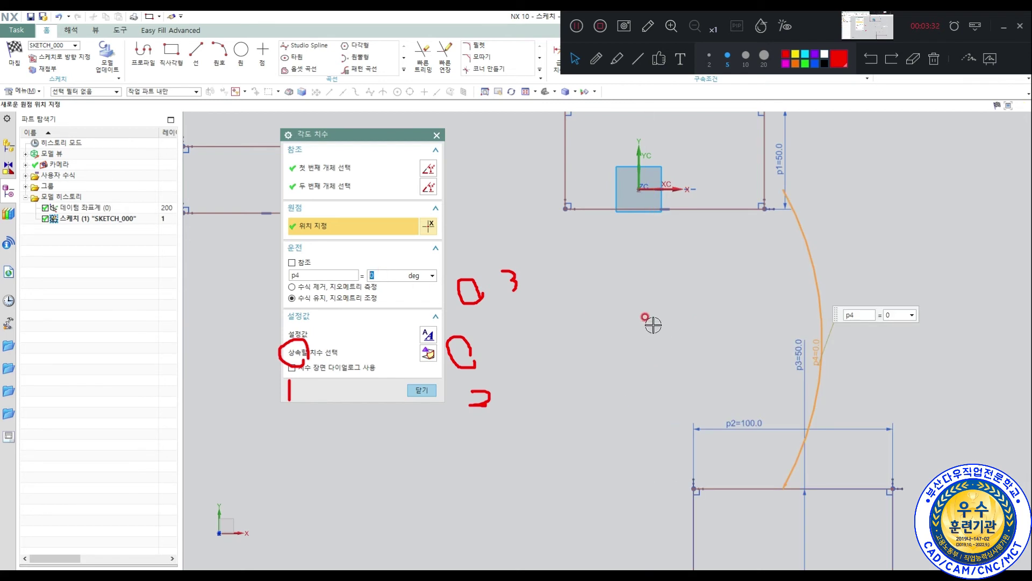
{"action": "scroll", "coordinate": [652, 323], "scroll_direction": "down", "scroll_amount": 2}
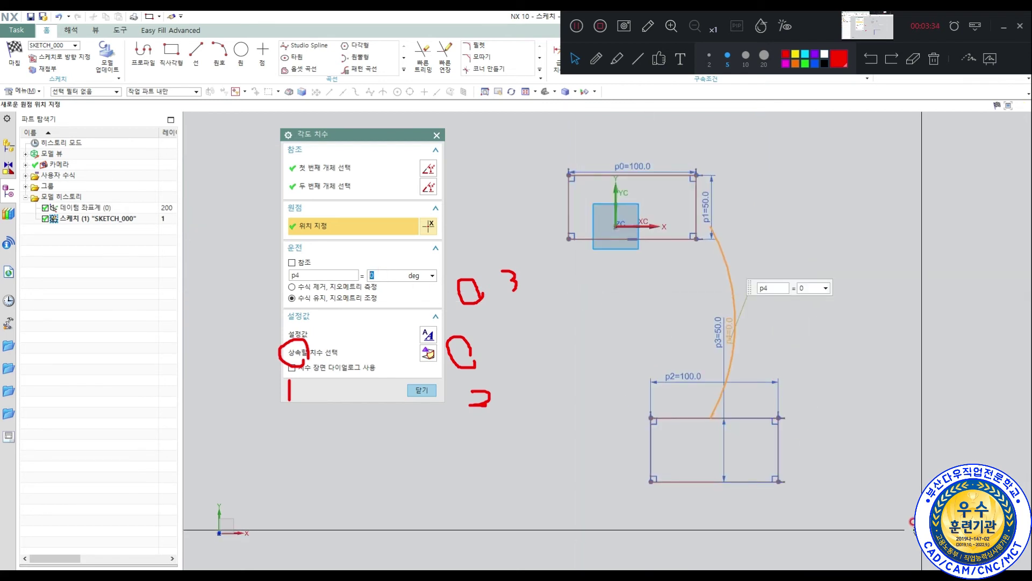
{"action": "key", "text": "Escape"}
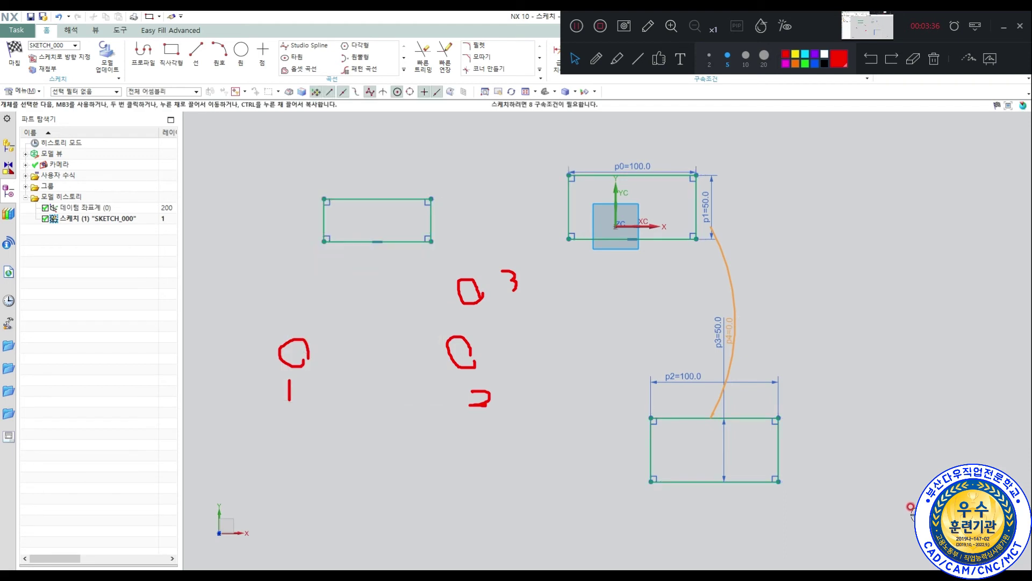
- Erase the red pick-order markings from the sketch area
{"action": "scroll", "coordinate": [840, 385], "scroll_direction": "down", "scroll_amount": 2}
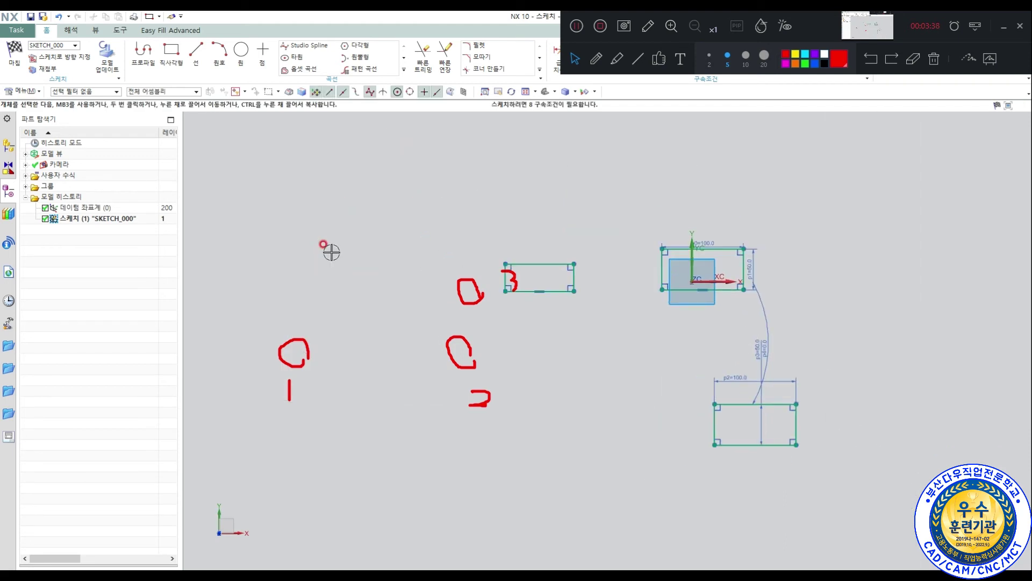
{"action": "left_click", "coordinate": [933, 60]}
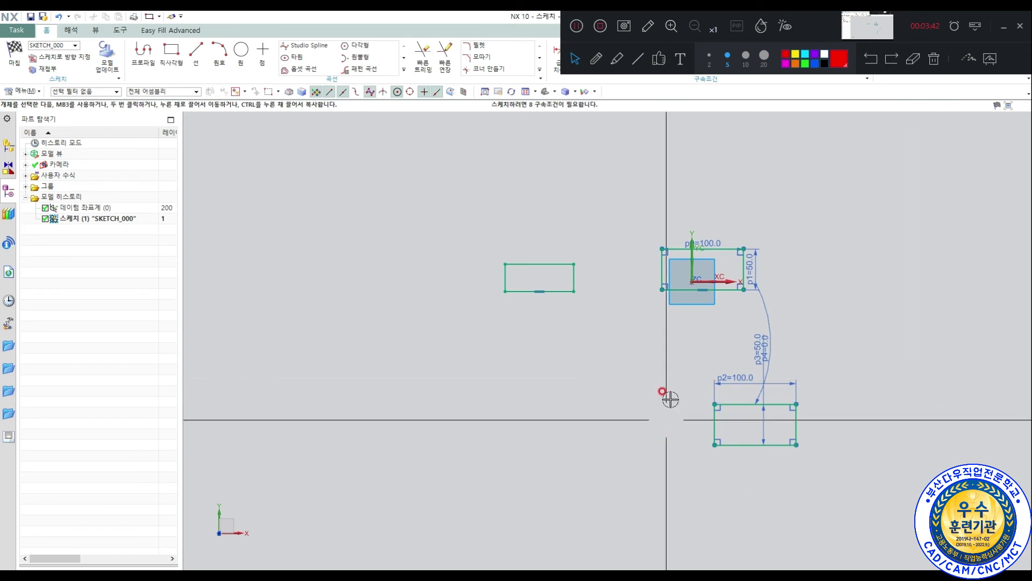
{"action": "middle_click_drag", "start_coordinate": [841, 376], "coordinate": [737, 333], "text": "shift"}
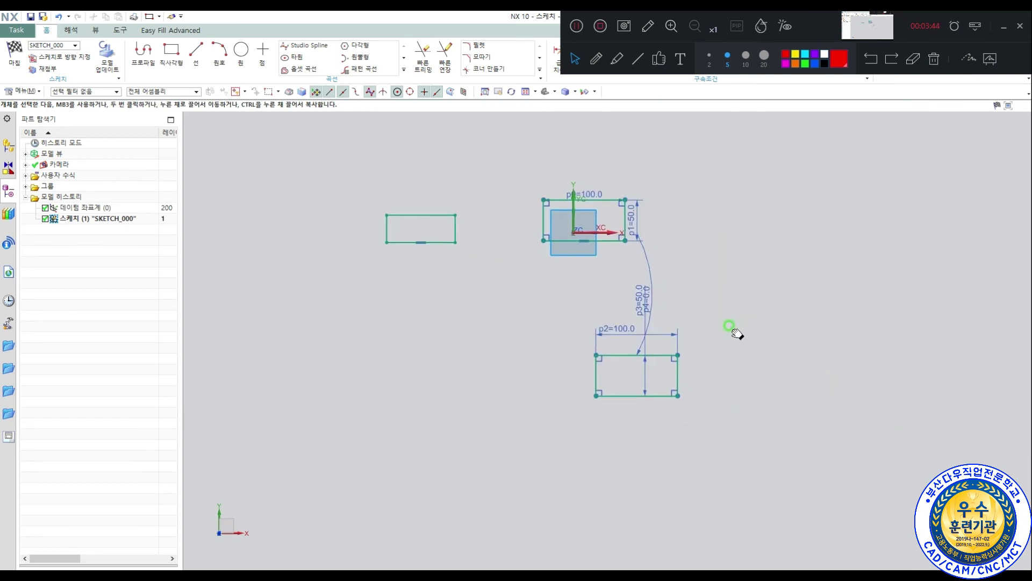
{"action": "key", "text": "alt+Tab"}
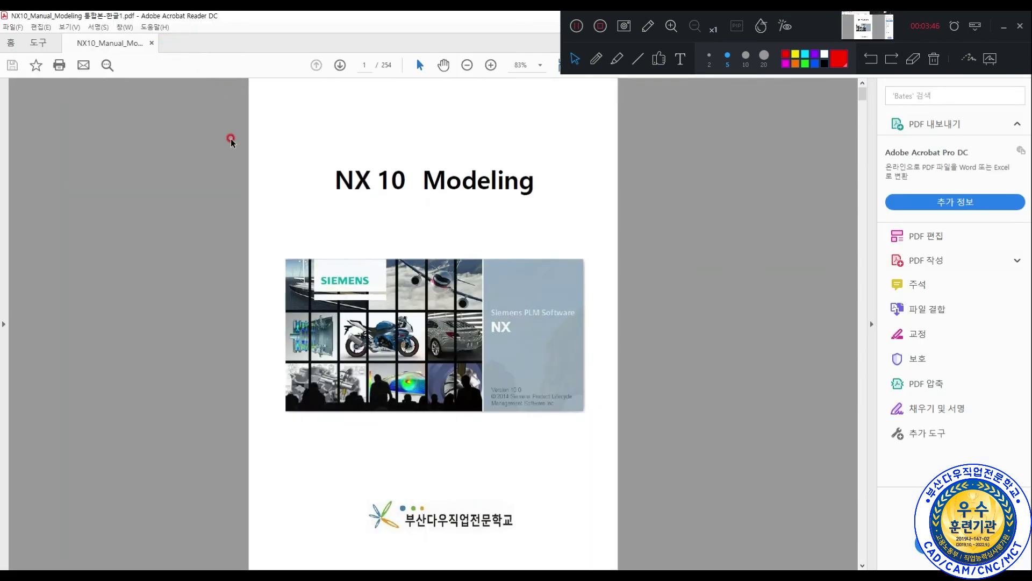
{"action": "key", "text": "alt+Tab"}
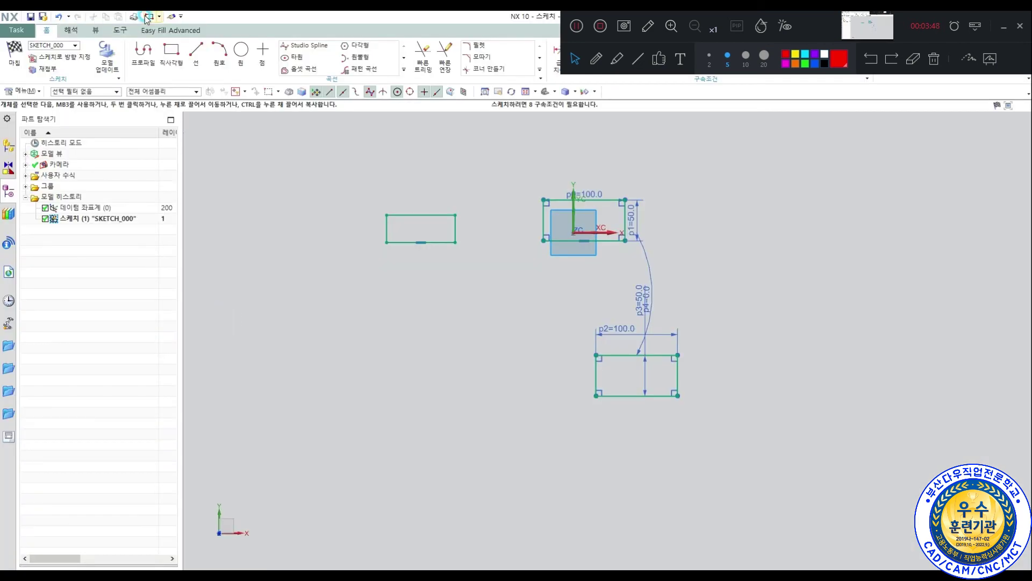
- Draw a three-point rectangle 50 wide and 25 high at a 0-degree angle, below the existing left rectangle
{"action": "left_click", "coordinate": [172, 53]}
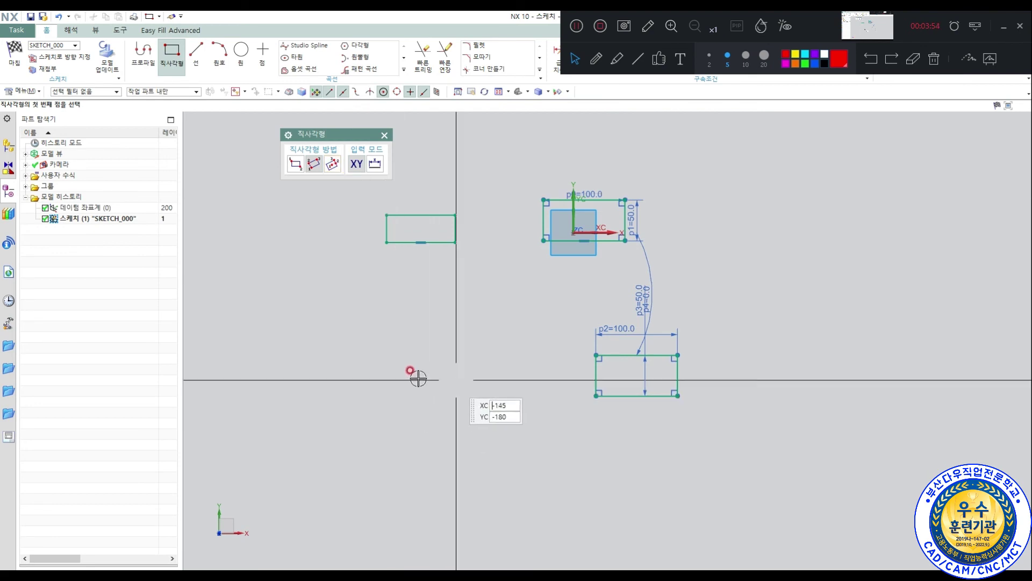
{"action": "left_click", "coordinate": [391, 371]}
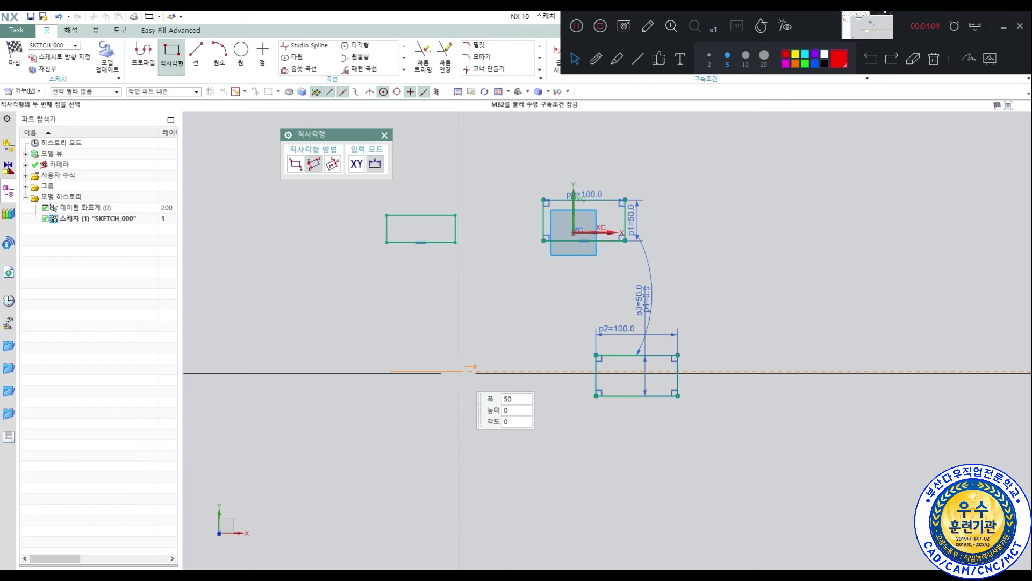
{"action": "key", "text": "Tab"}
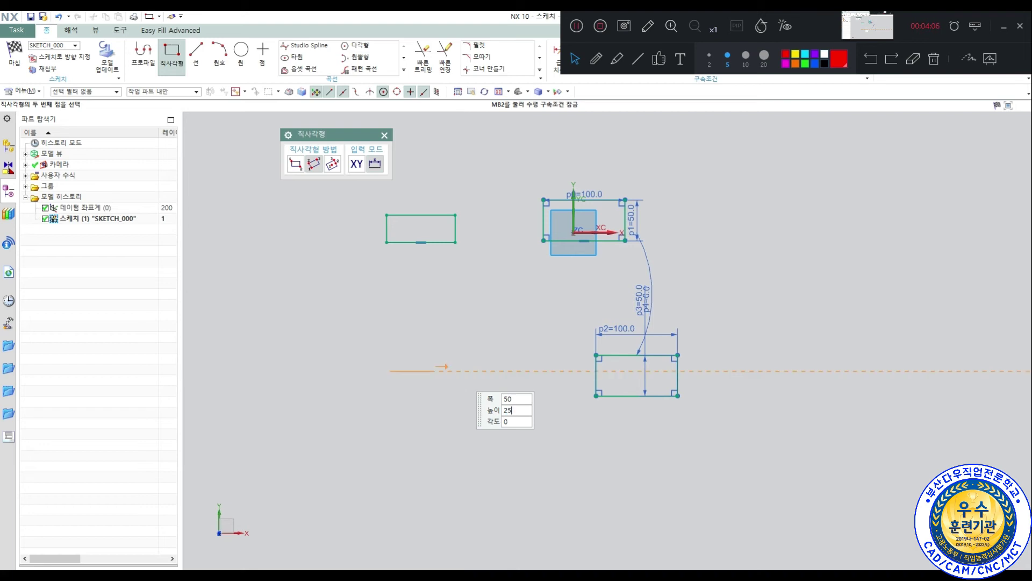
{"action": "key", "text": "Tab"}
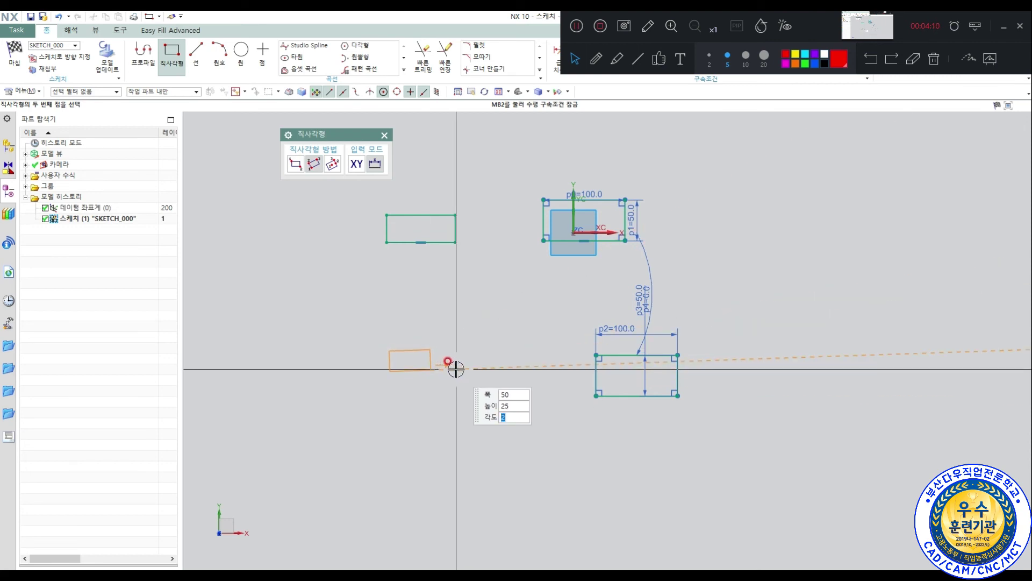
{"action": "key", "text": "Tab"}
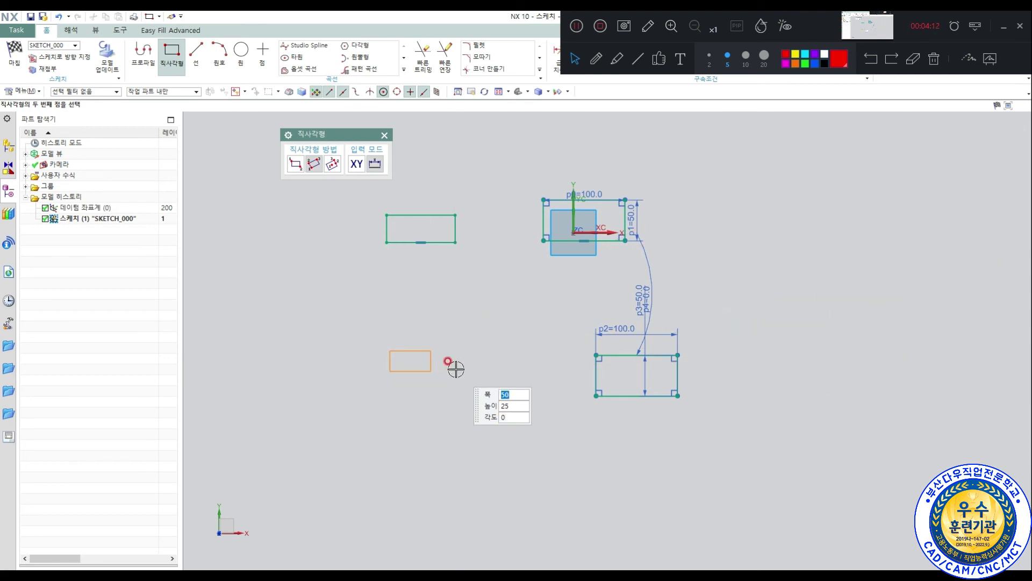
{"action": "left_click", "coordinate": [492, 381]}
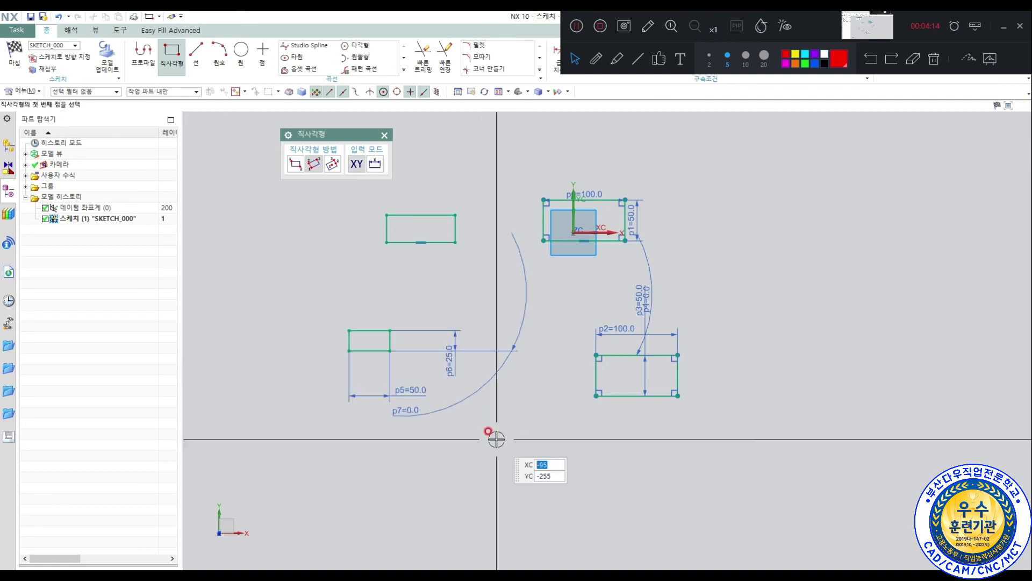
{"action": "scroll", "coordinate": [346, 388], "scroll_direction": "up", "scroll_amount": 3}
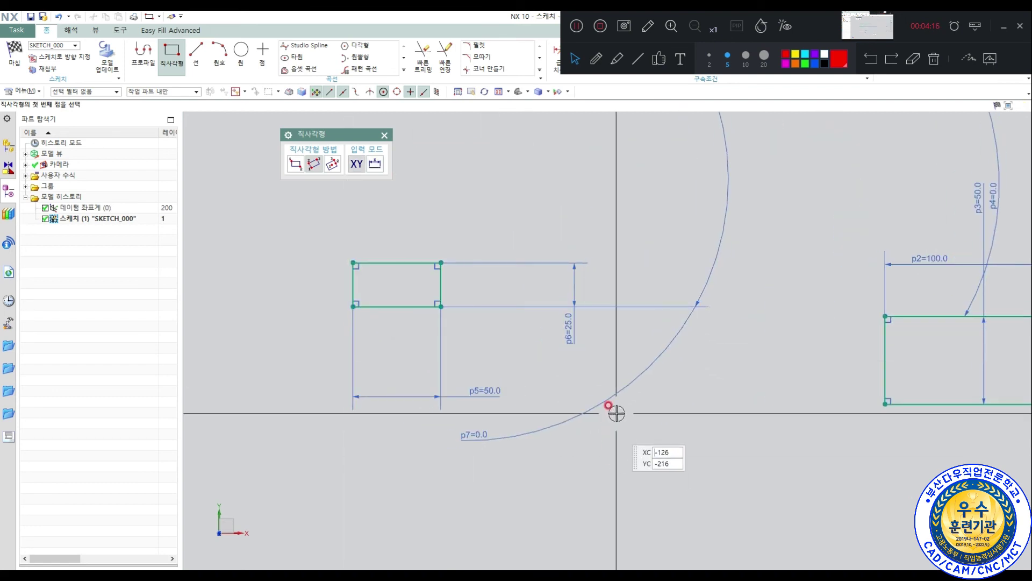
{"action": "middle_click_drag", "start_coordinate": [617, 413], "coordinate": [608, 454], "text": "shift"}
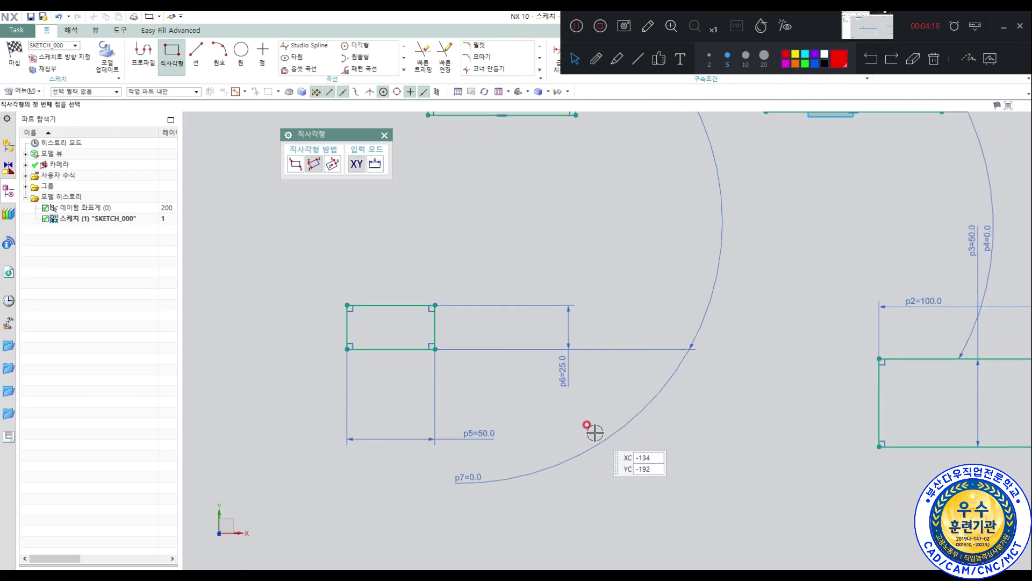
{"action": "scroll", "coordinate": [595, 432], "scroll_direction": "down", "scroll_amount": 1}
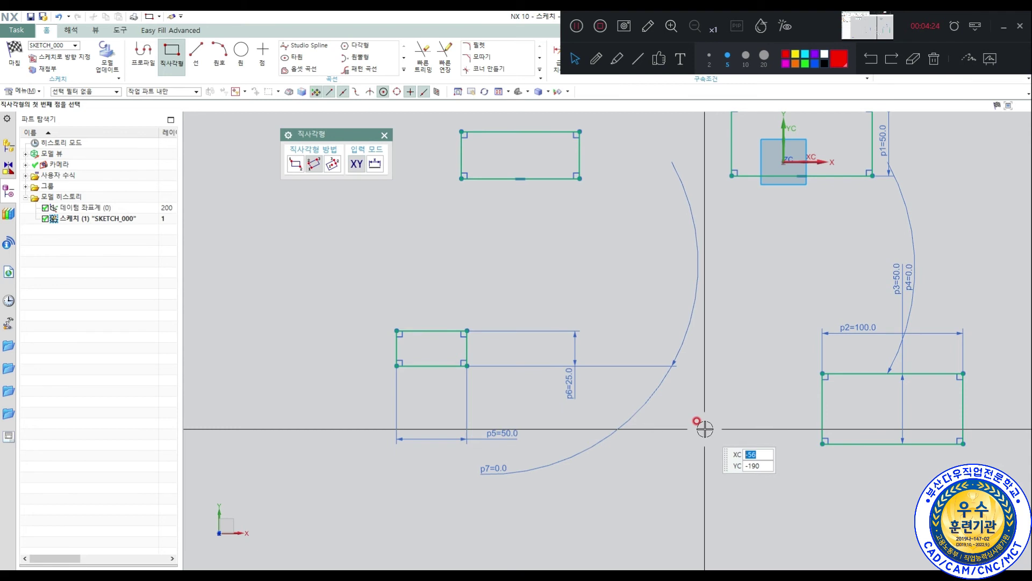
- Leave the rectangle tool and delete all rectangles and dimensions from the sketch
{"action": "scroll", "coordinate": [508, 411], "scroll_direction": "down", "scroll_amount": 3}
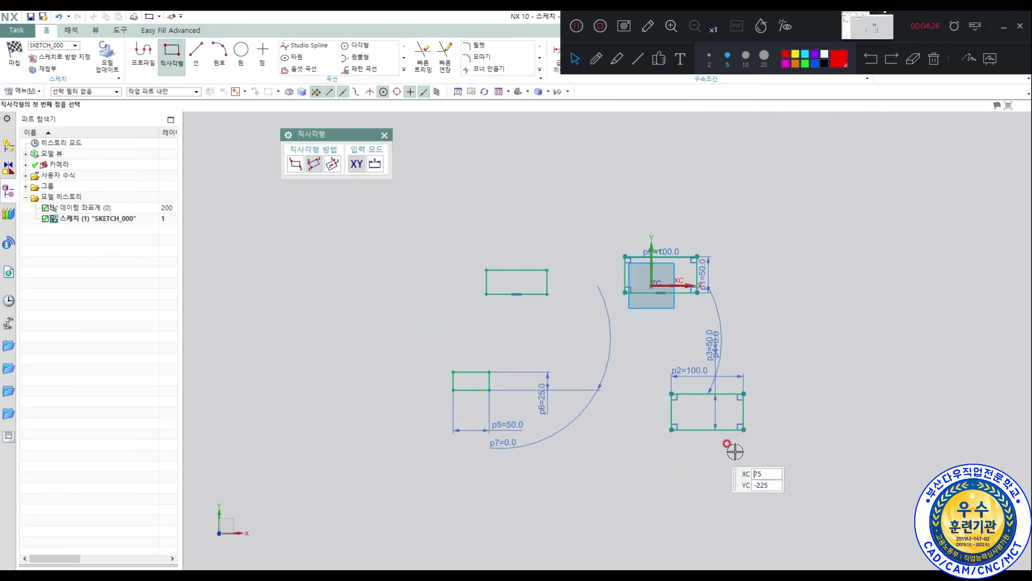
{"action": "key", "text": "Escape"}
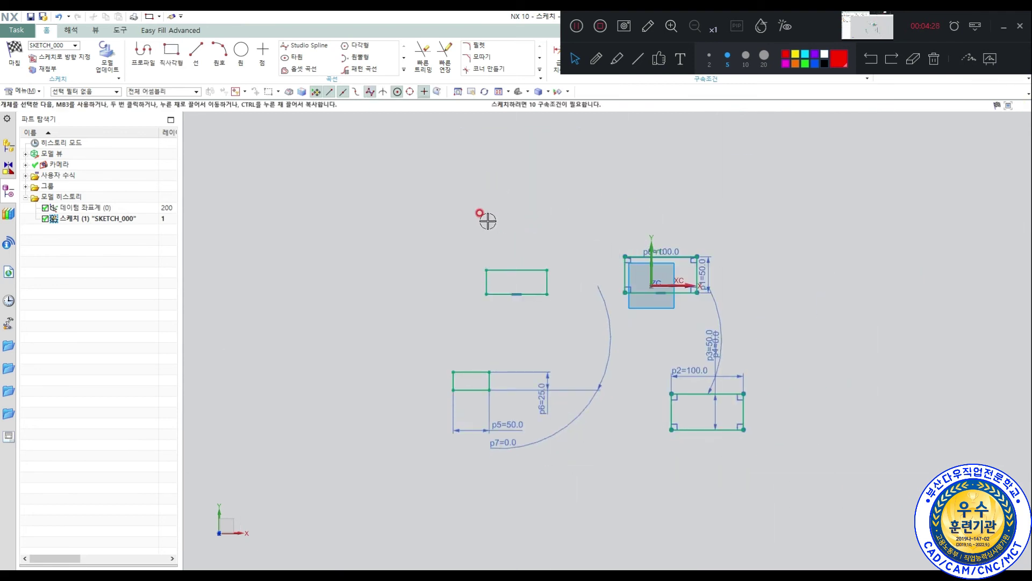
{"action": "key", "text": "ctrl+a"}
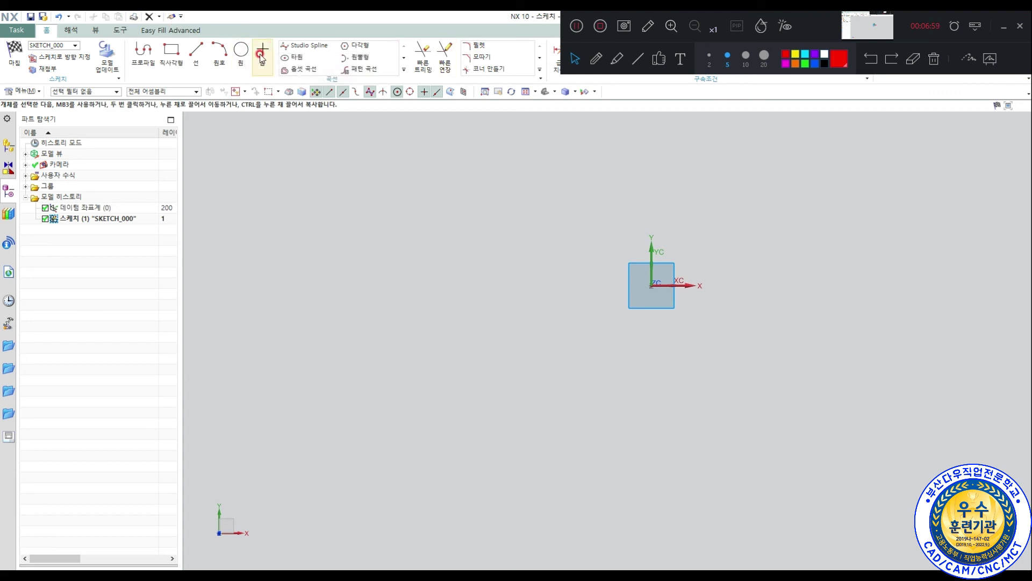
- Examine the coordinate entry for a sketch point, cancel it, and remove the trial point
{"action": "left_click", "coordinate": [266, 53]}
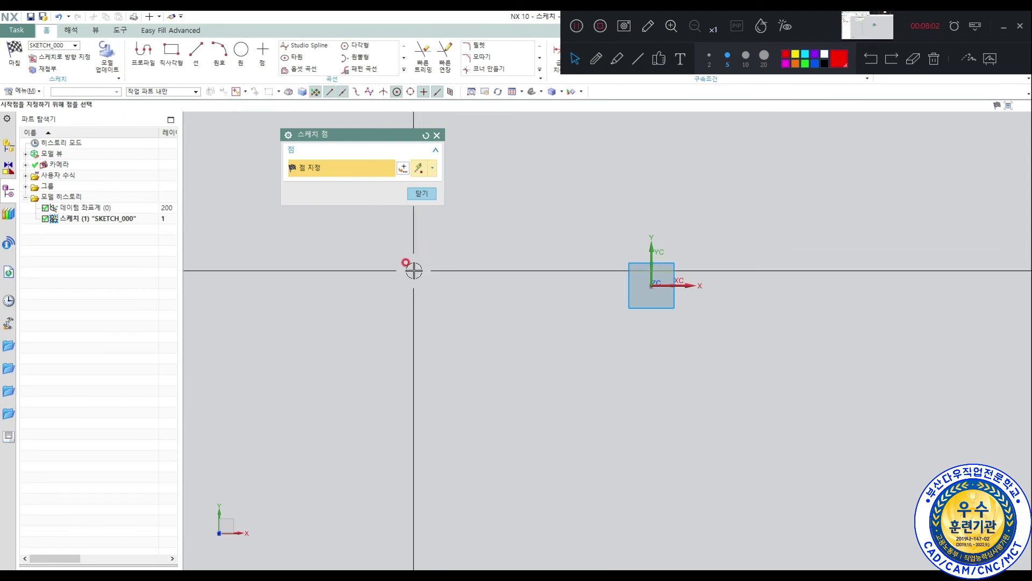
{"action": "left_click", "coordinate": [404, 168]}
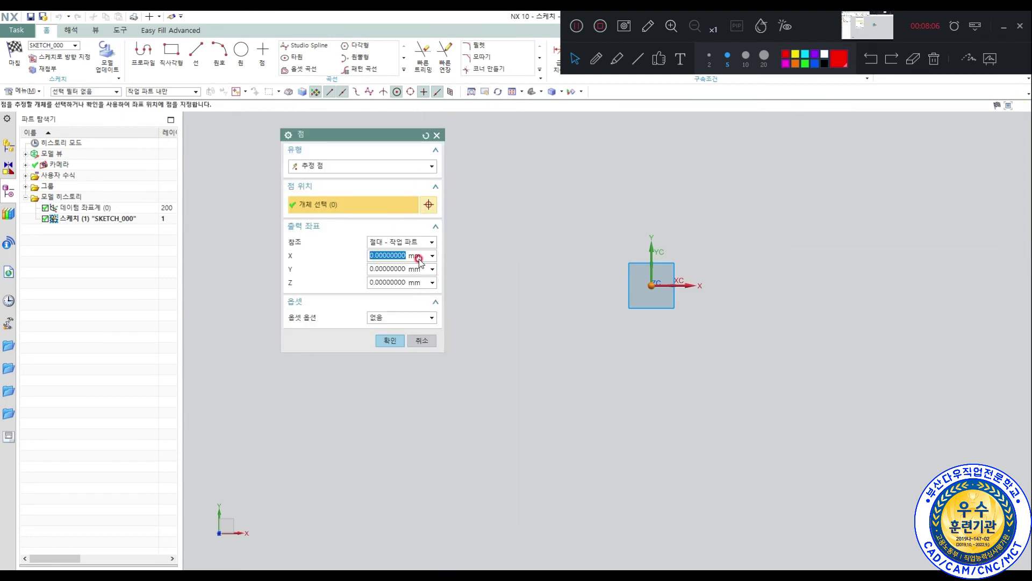
{"action": "left_click", "coordinate": [422, 340]}
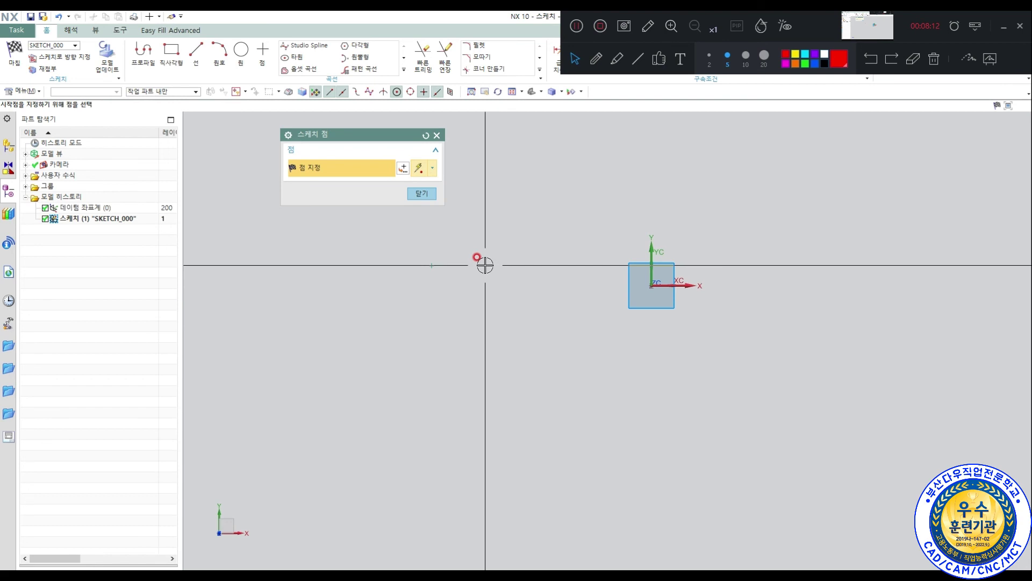
{"action": "left_click", "coordinate": [420, 195]}
{"action": "left_click_drag", "start_coordinate": [473, 226], "coordinate": [398, 294]}
{"action": "key", "text": "Escape"}
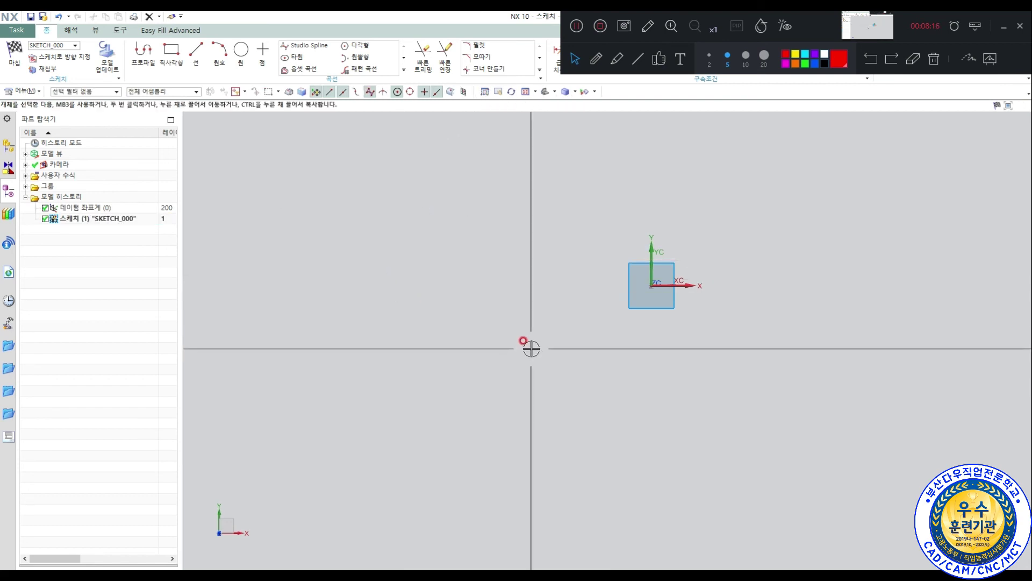
- Place a single sketch point freehand in the quadrant above and to the right of the origin
{"action": "left_click", "coordinate": [262, 54]}
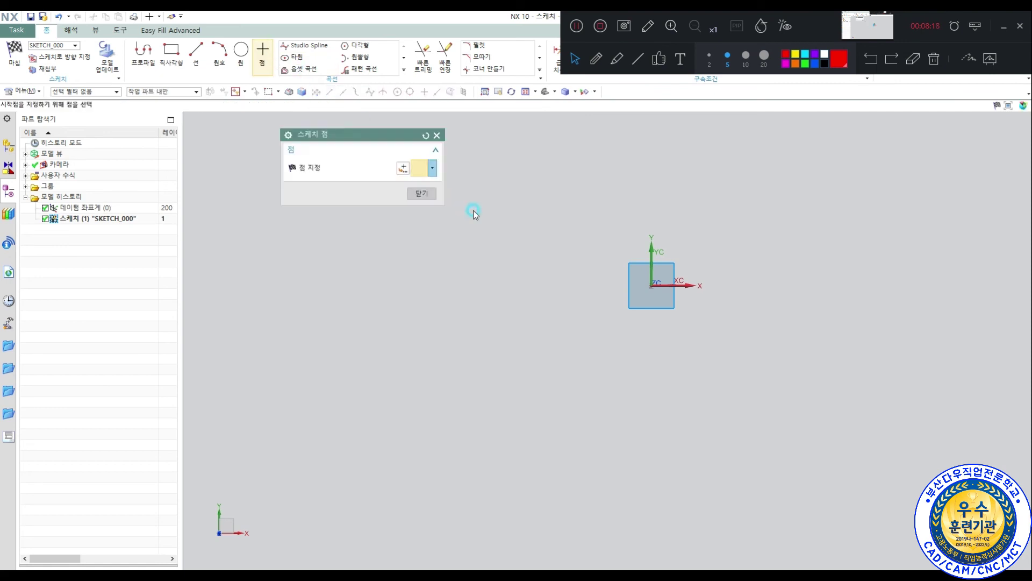
{"action": "left_click", "coordinate": [731, 211]}
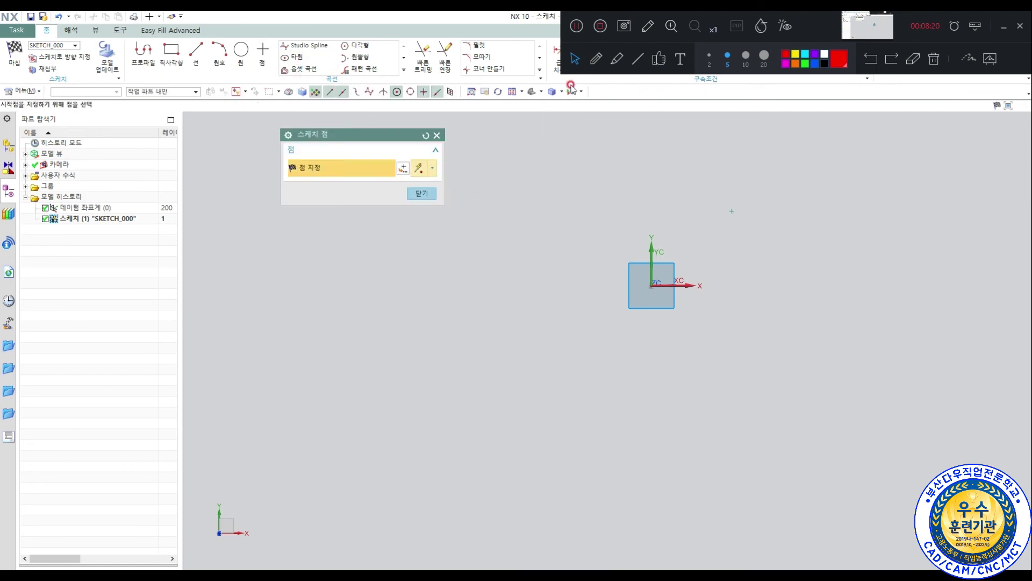
{"action": "key", "text": "Escape"}
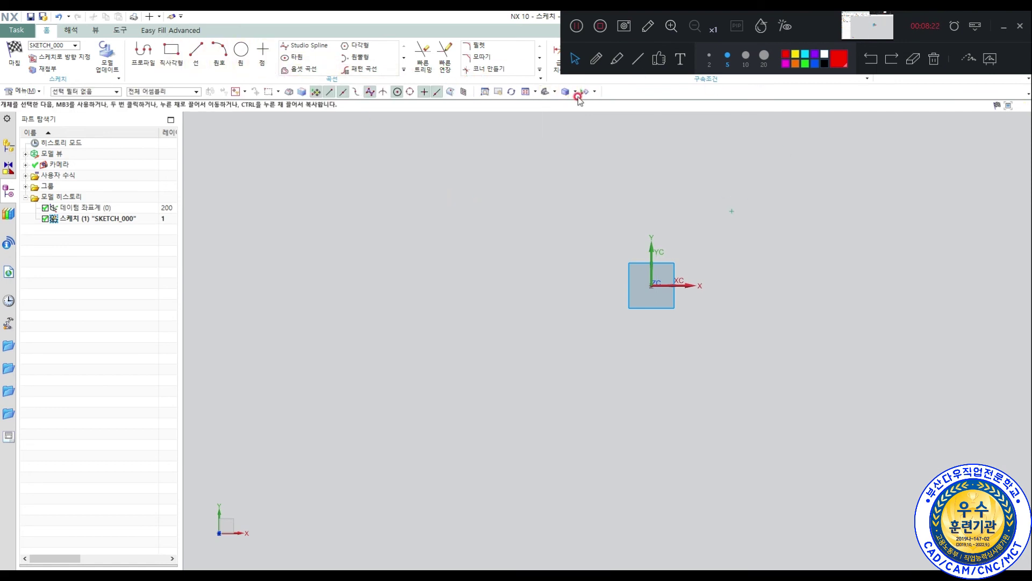
- Add rapid dimensions for the point's horizontal distance from the Y axis and vertical distance from the X axis
{"action": "left_click", "coordinate": [558, 69]}
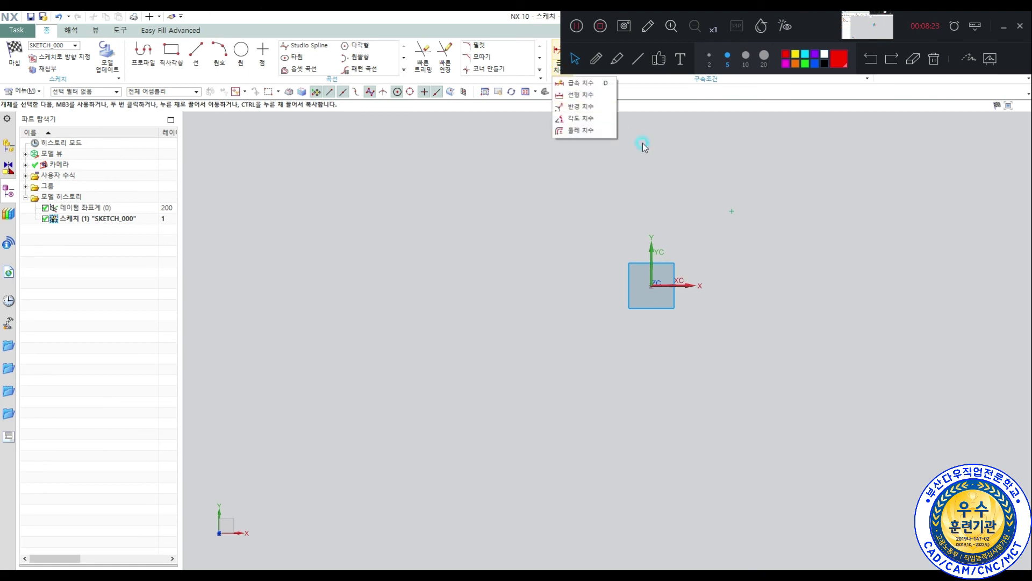
{"action": "left_click", "coordinate": [565, 83]}
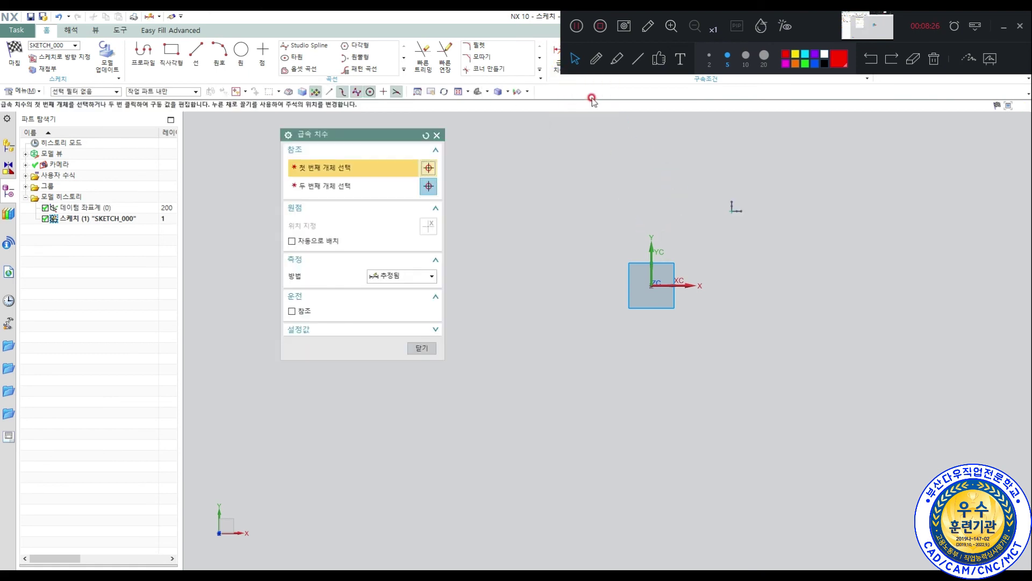
{"action": "left_click", "coordinate": [731, 212]}
{"action": "left_click", "coordinate": [731, 213]}
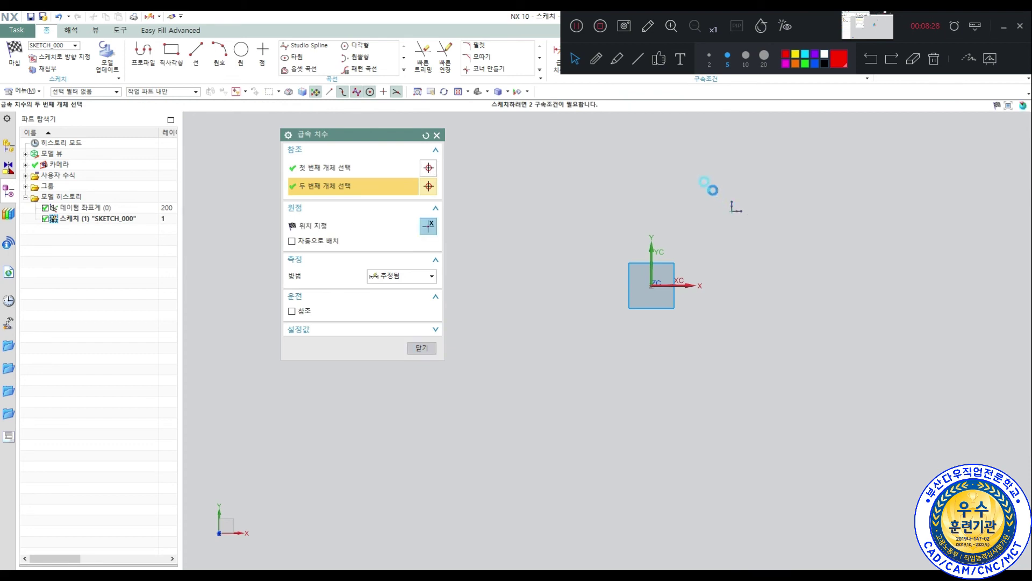
{"action": "left_click", "coordinate": [701, 168]}
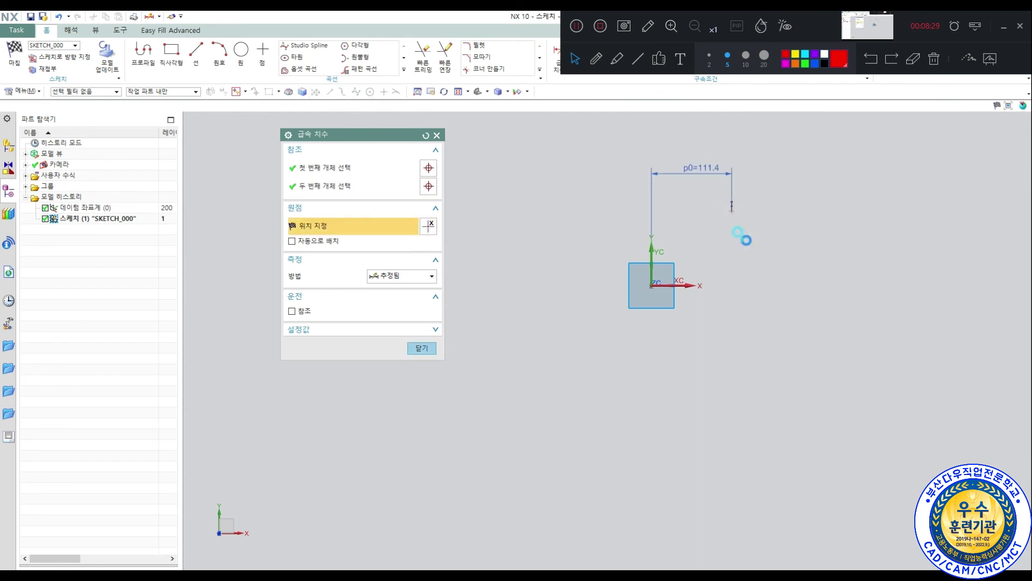
{"action": "left_click", "coordinate": [684, 287]}
{"action": "left_click", "coordinate": [732, 214]}
{"action": "left_click", "coordinate": [788, 243]}
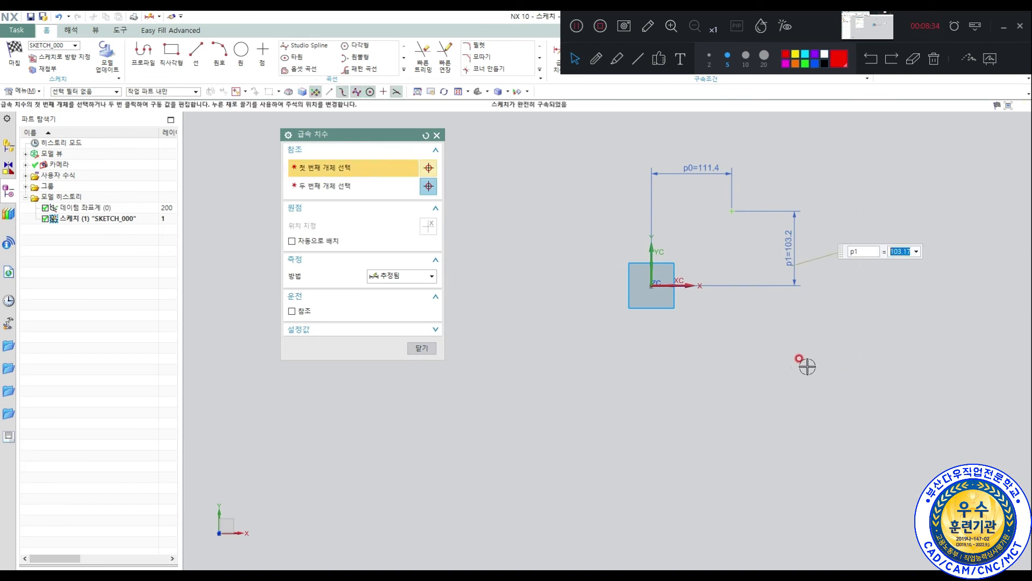
{"action": "middle_click", "coordinate": [813, 242]}
- Delete the sketch point together with its two dimensions
{"action": "mouse_move", "coordinate": [811, 157]}
{"action": "left_mouse_down"}
{"action": "mouse_move", "coordinate": [663, 311]}
{"action": "mouse_move", "coordinate": [617, 327]}
{"action": "mouse_move", "coordinate": [624, 322]}
{"action": "left_mouse_up"}
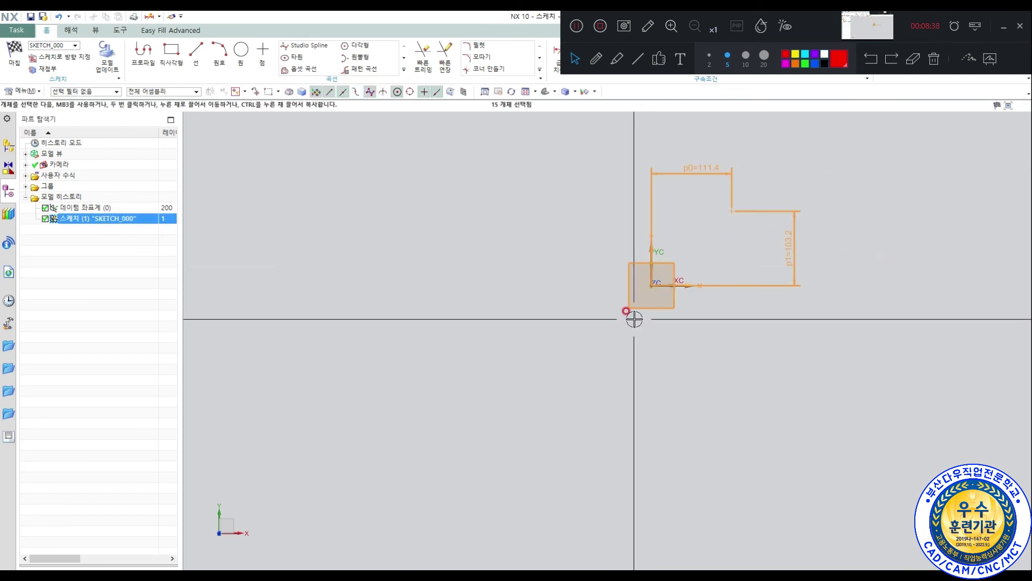
{"action": "key", "text": "Delete"}
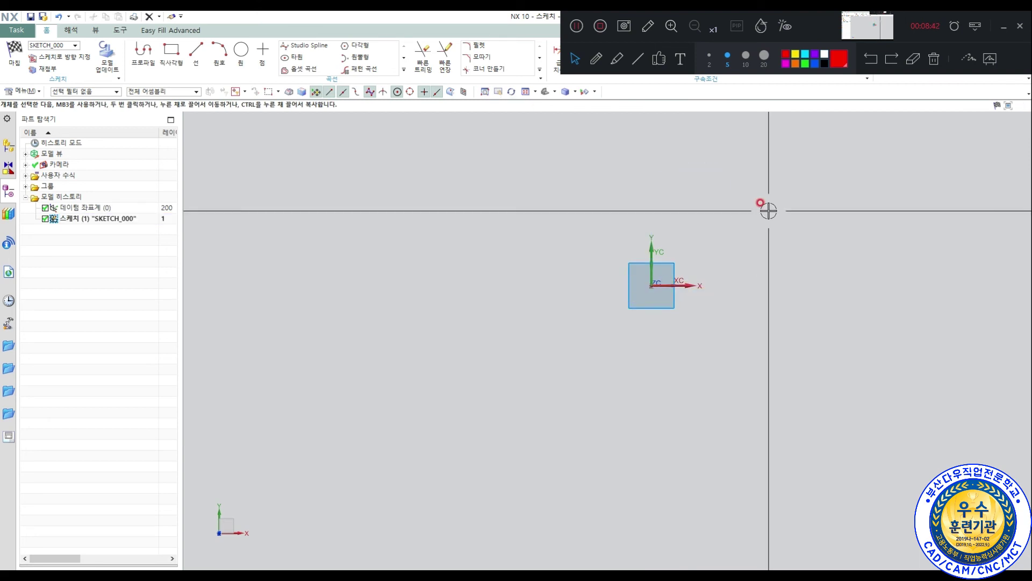
- Draw two separate slanted lines left of the origin, a shallow upper one and a steep lower one, leaving a gap between them
{"action": "left_click", "coordinate": [194, 56]}
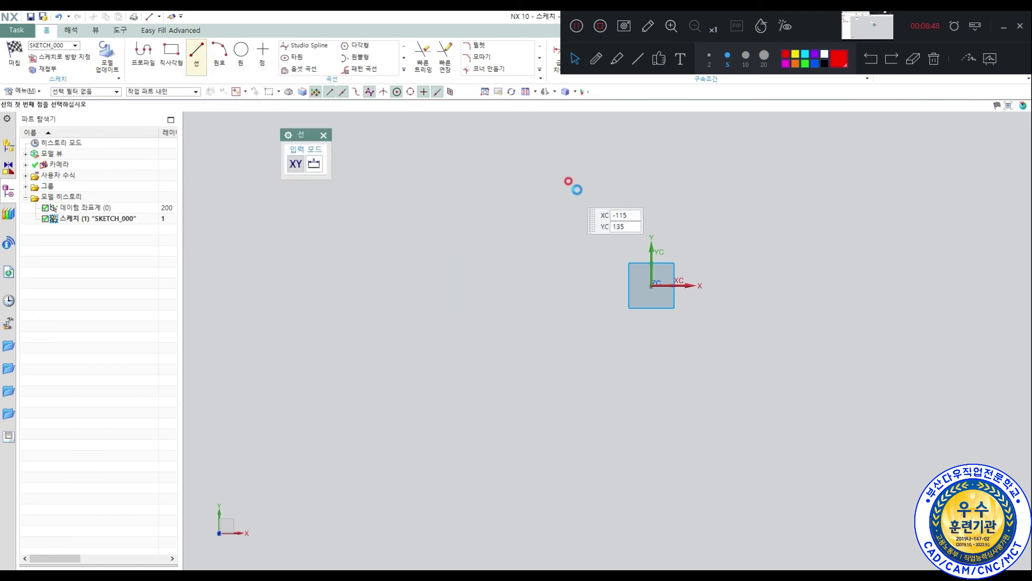
{"action": "left_click", "coordinate": [577, 189]}
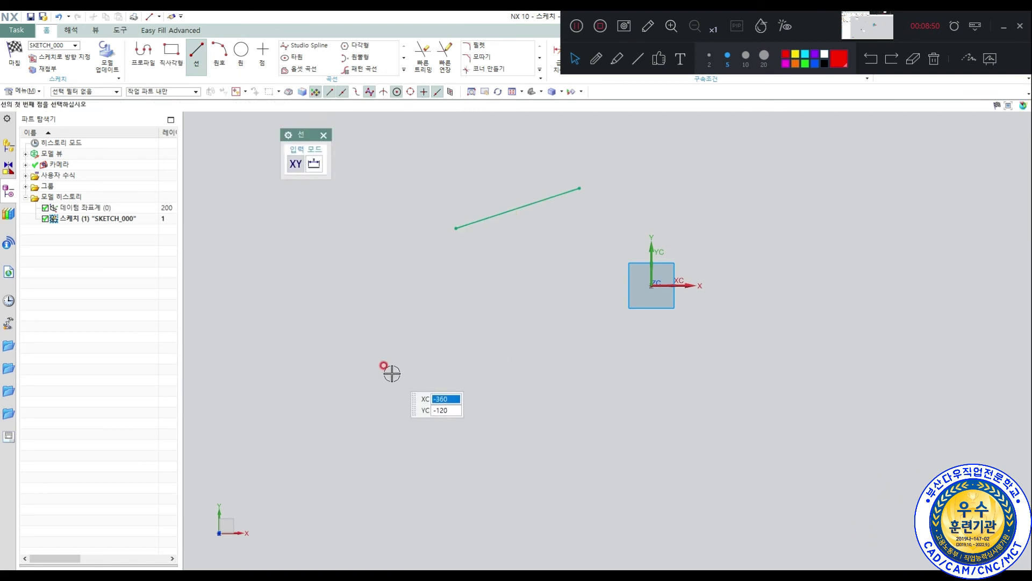
{"action": "left_click", "coordinate": [374, 383]}
{"action": "left_click", "coordinate": [412, 279]}
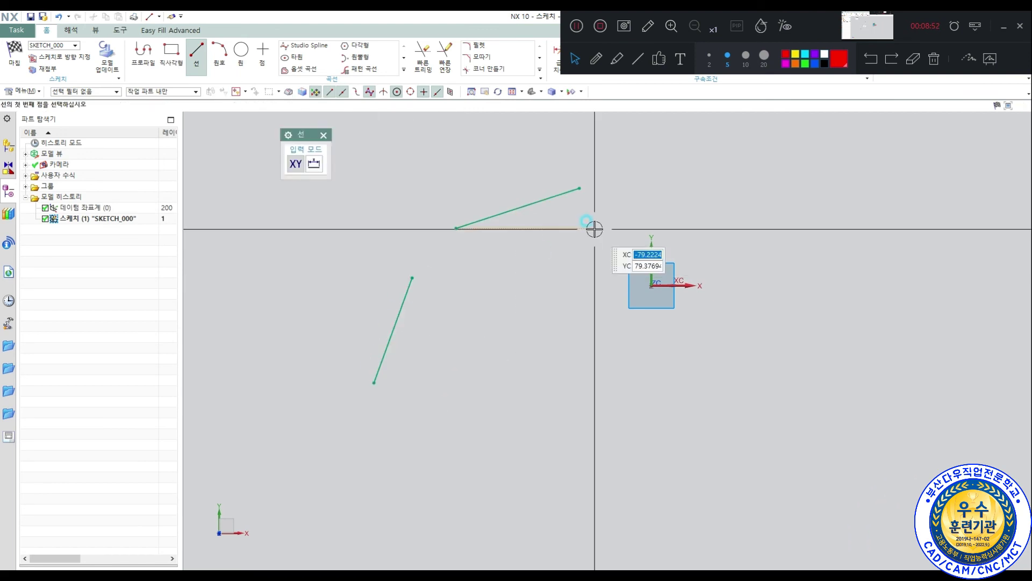
{"action": "key", "text": "Escape"}
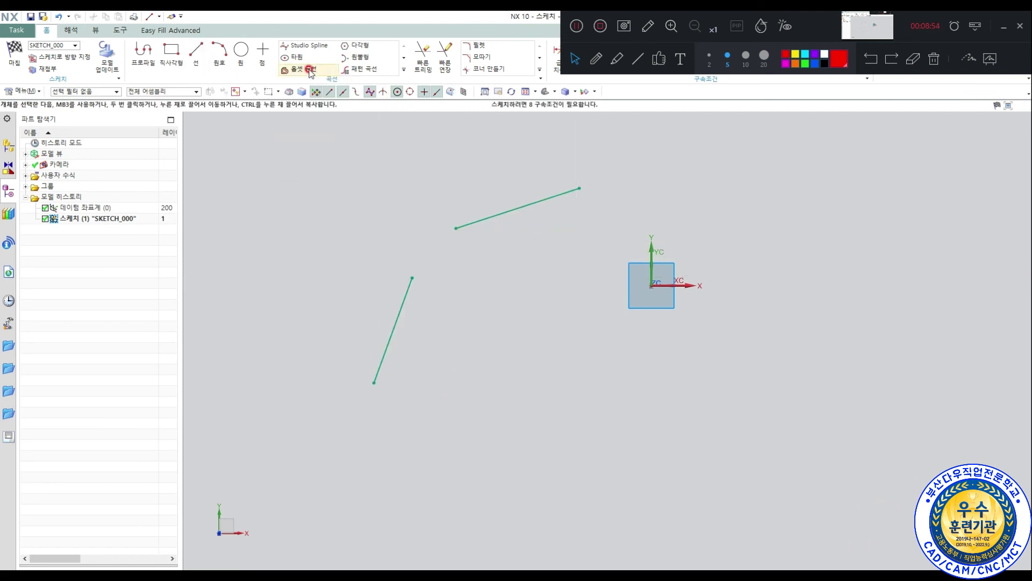
- Join the facing ends of the two slanted lines with a trimmed fillet of radius 100
{"action": "left_click", "coordinate": [472, 46]}
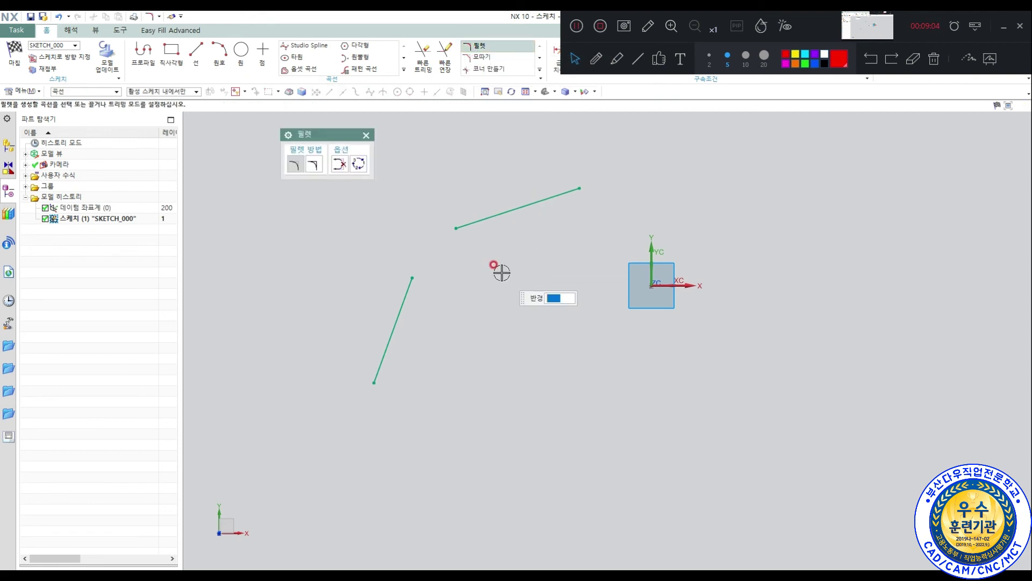
{"action": "left_click", "coordinate": [471, 223]}
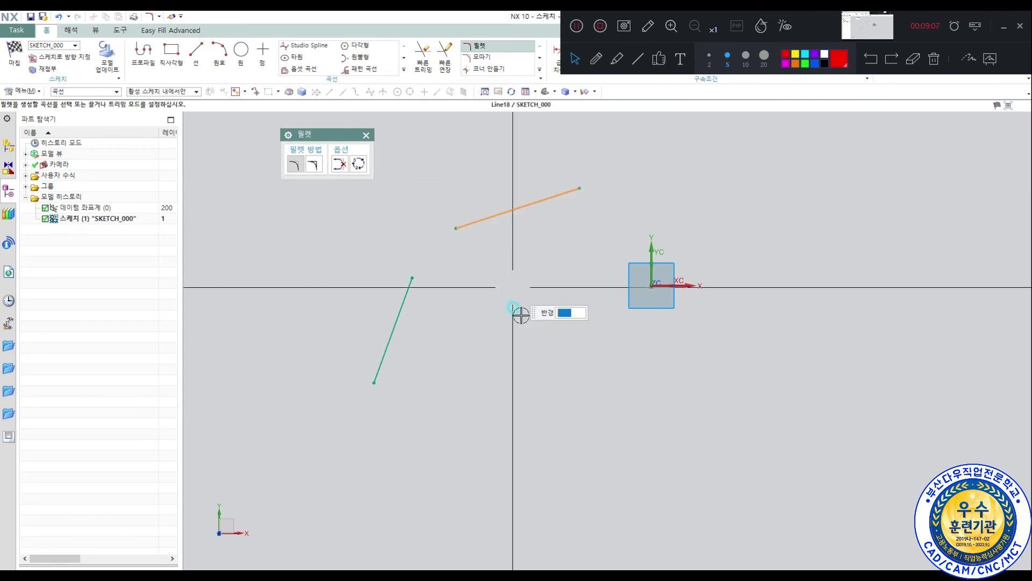
{"action": "left_click", "coordinate": [406, 294]}
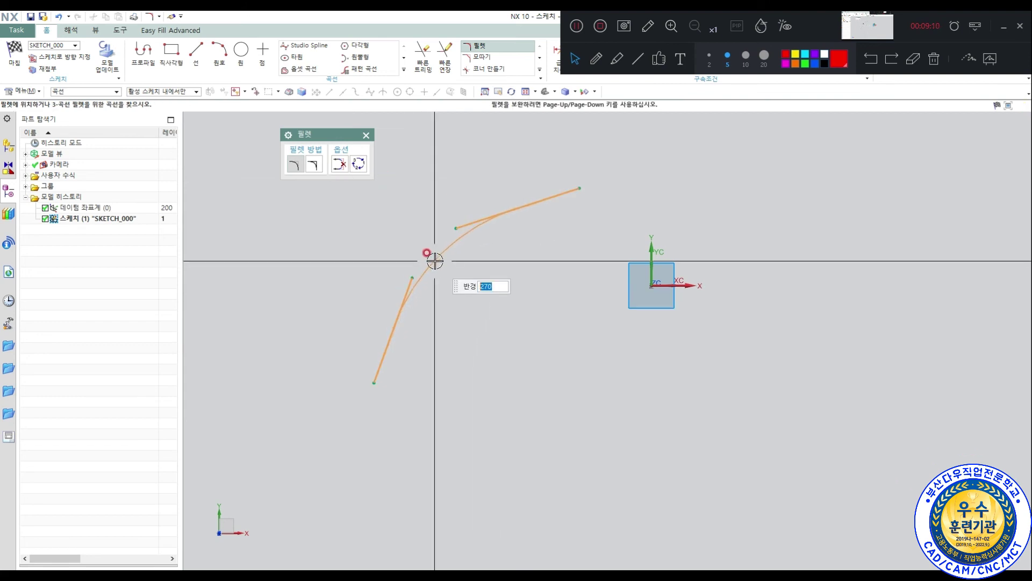
{"action": "type", "text": "100"}
{"action": "key", "text": "Return"}
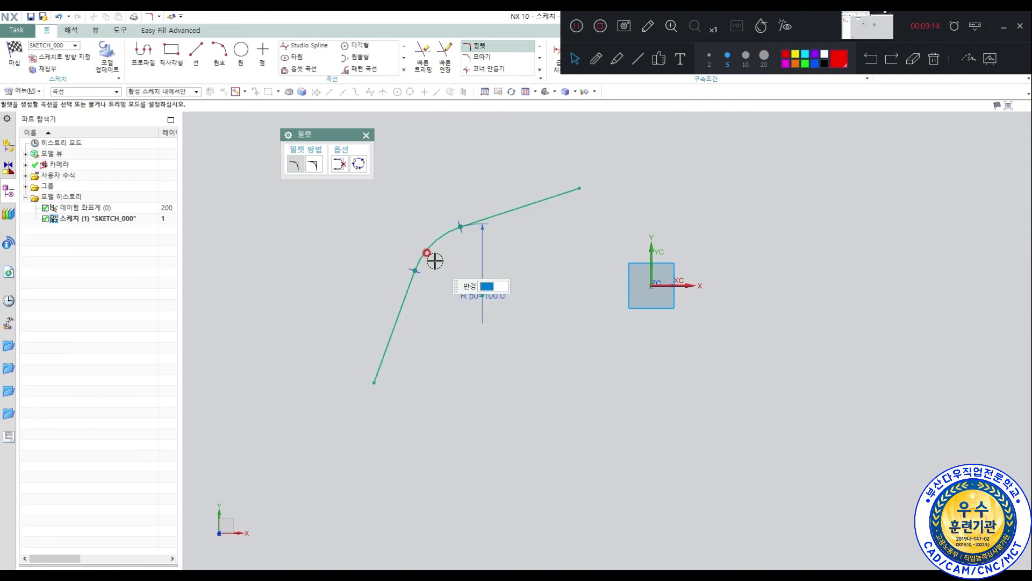
{"action": "key", "text": "Escape"}
{"action": "scroll", "coordinate": [435, 260], "scroll_direction": "up", "scroll_amount": 2}
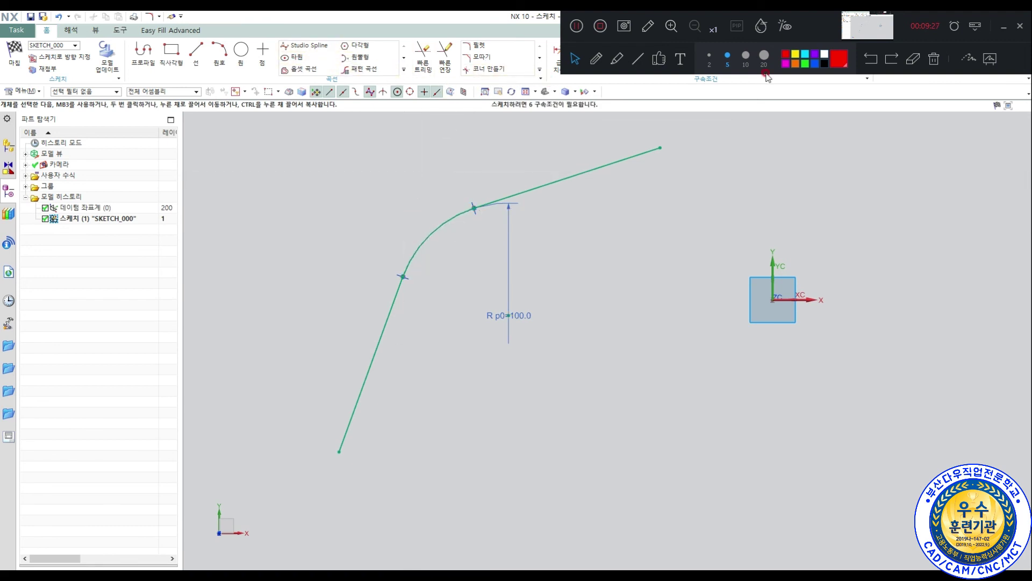
- Place a sketch point just outside the fillet arc, near where the two slanted lines would meet
{"action": "left_click", "coordinate": [1005, 27]}
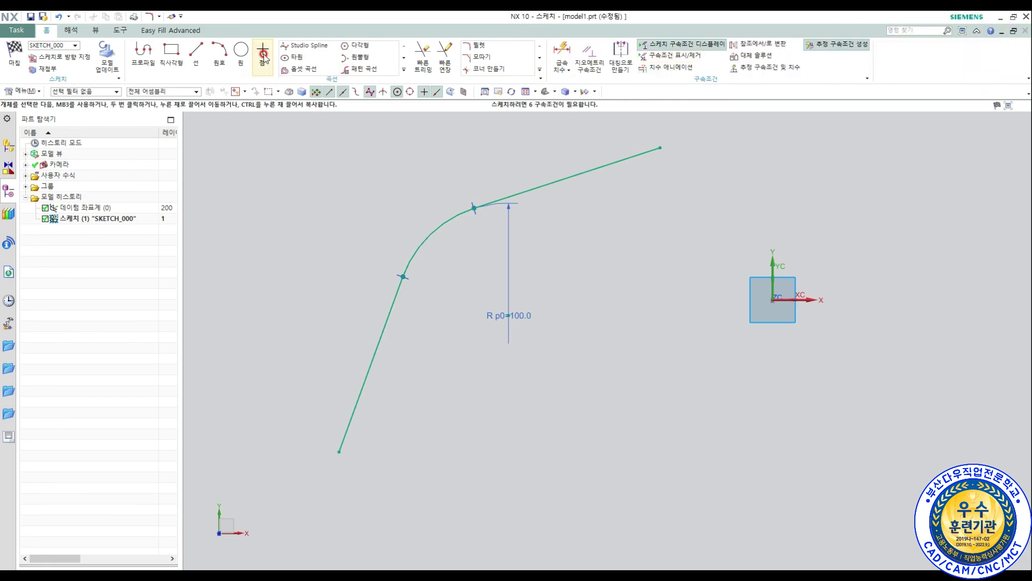
{"action": "key", "text": "alt+Tab"}
{"action": "key", "text": "alt+Tab"}
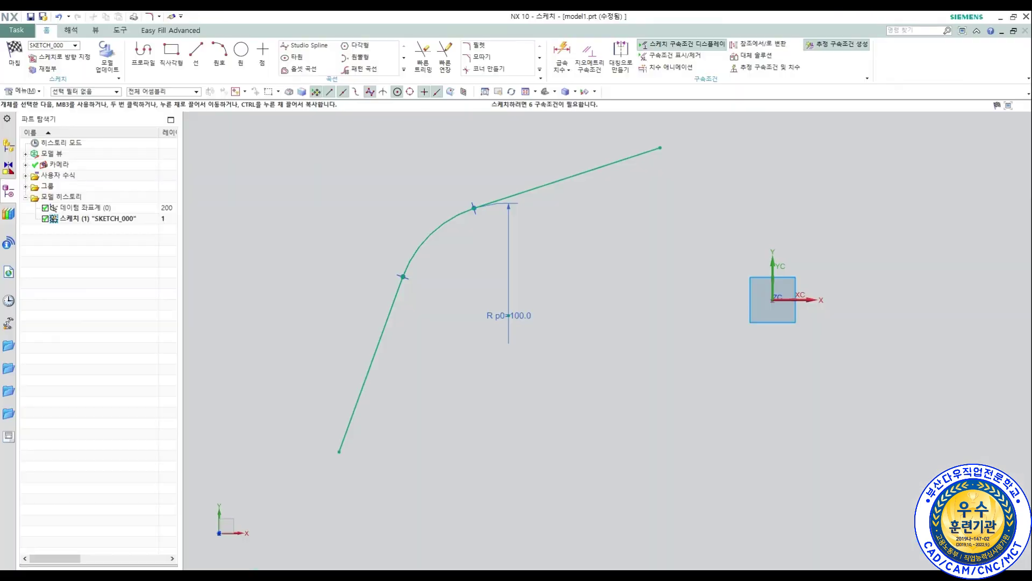
{"action": "left_click", "coordinate": [262, 52]}
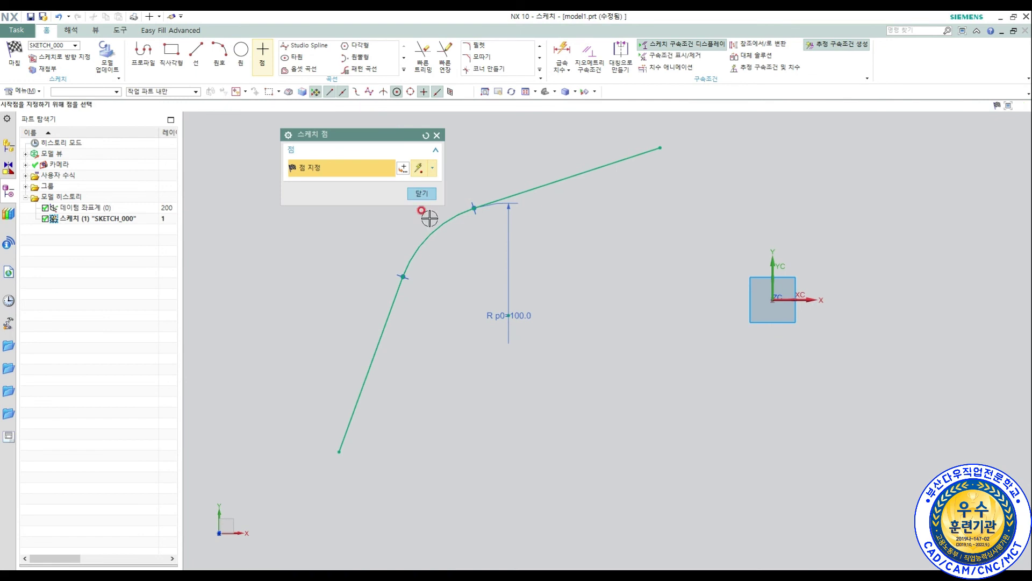
{"action": "scroll", "coordinate": [543, 271], "scroll_direction": "up", "scroll_amount": 3}
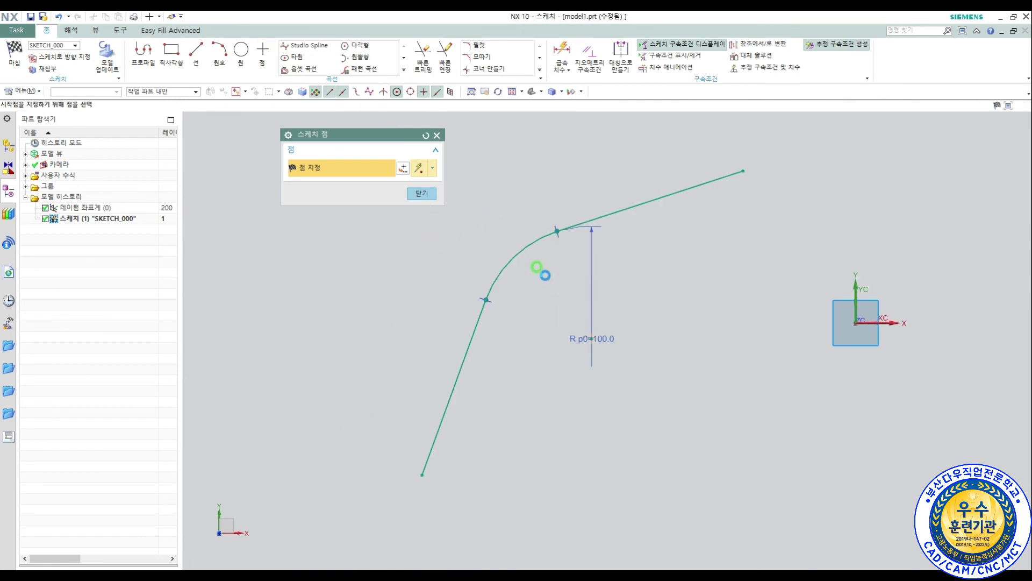
{"action": "left_click", "coordinate": [498, 232]}
{"action": "middle_click", "coordinate": [620, 258]}
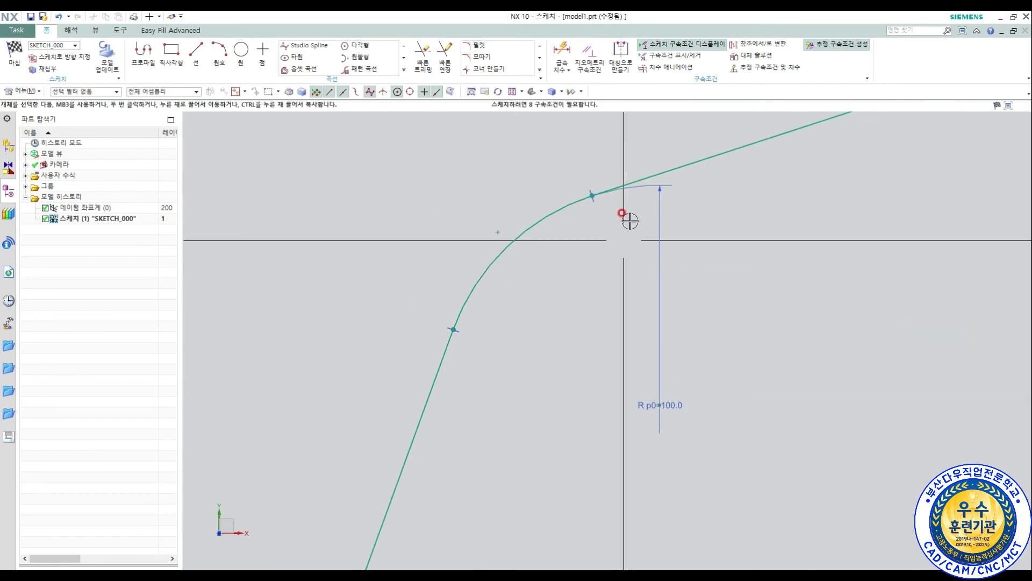
- Apply Point on Curve constraints tying the sketch point to the upper and the lower slanted line
{"action": "left_click", "coordinate": [596, 59]}
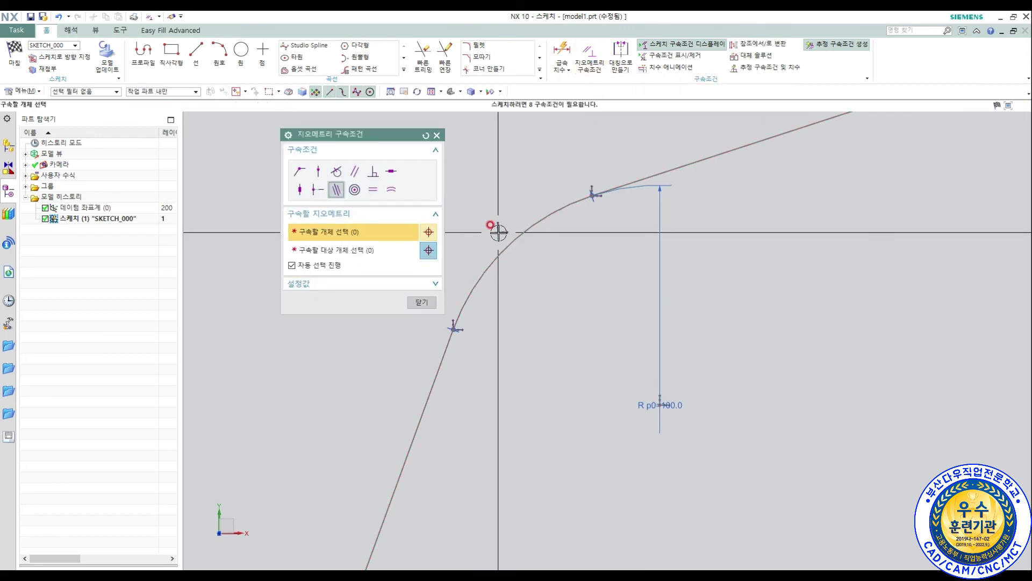
{"action": "left_click", "coordinate": [320, 172]}
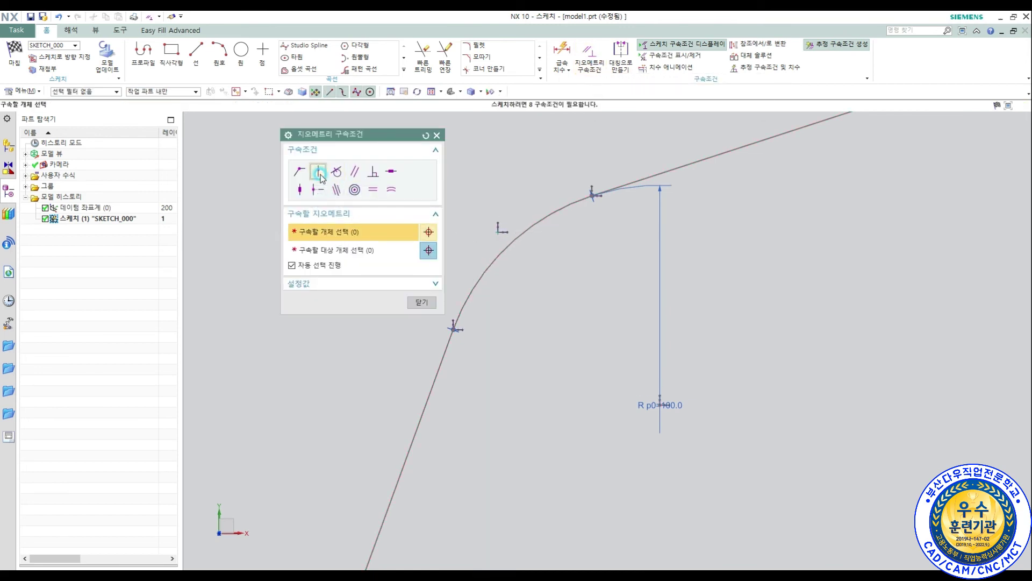
{"action": "left_click", "coordinate": [496, 231]}
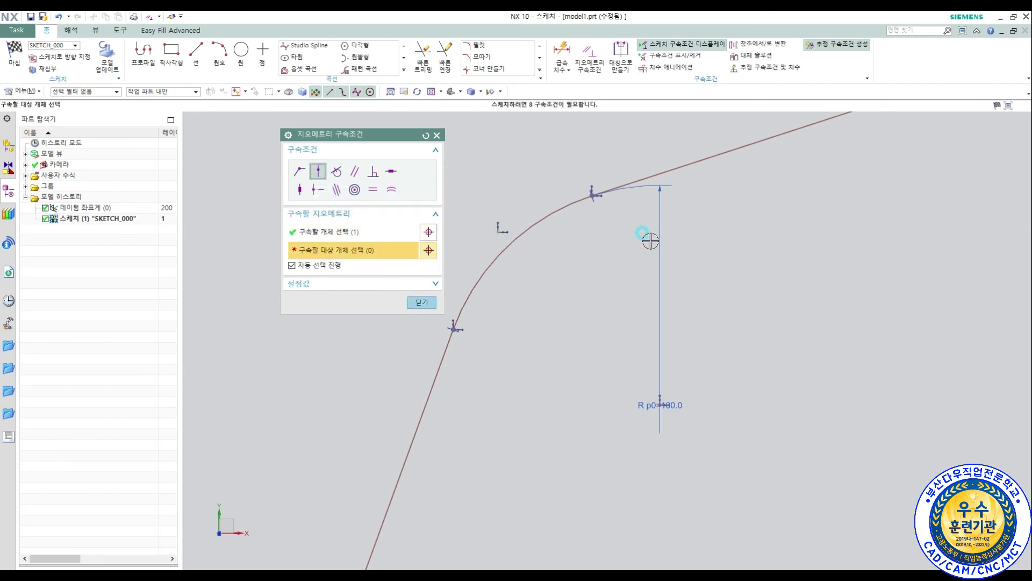
{"action": "left_click", "coordinate": [694, 171]}
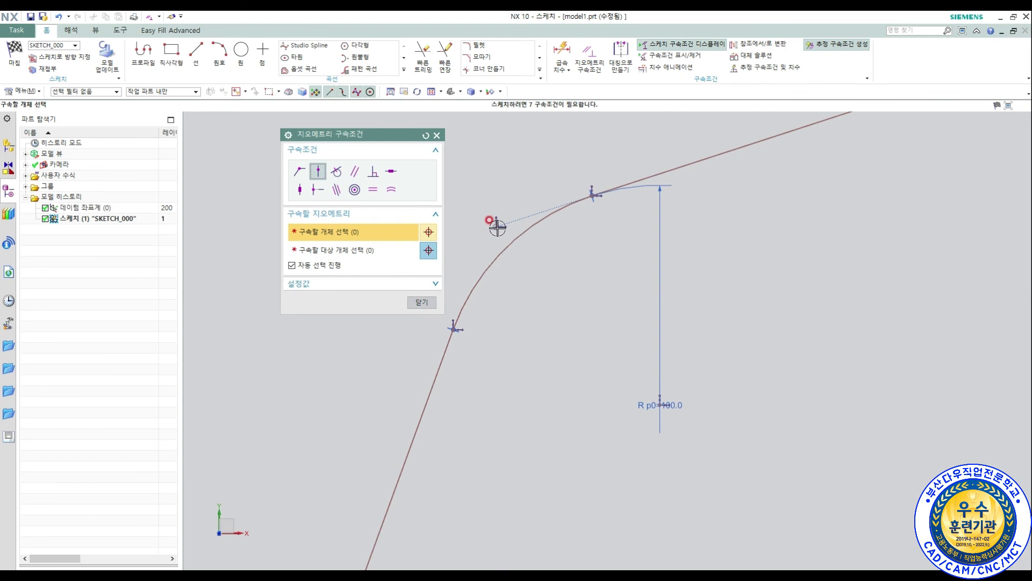
{"action": "left_click", "coordinate": [465, 361]}
{"action": "left_click", "coordinate": [438, 380]}
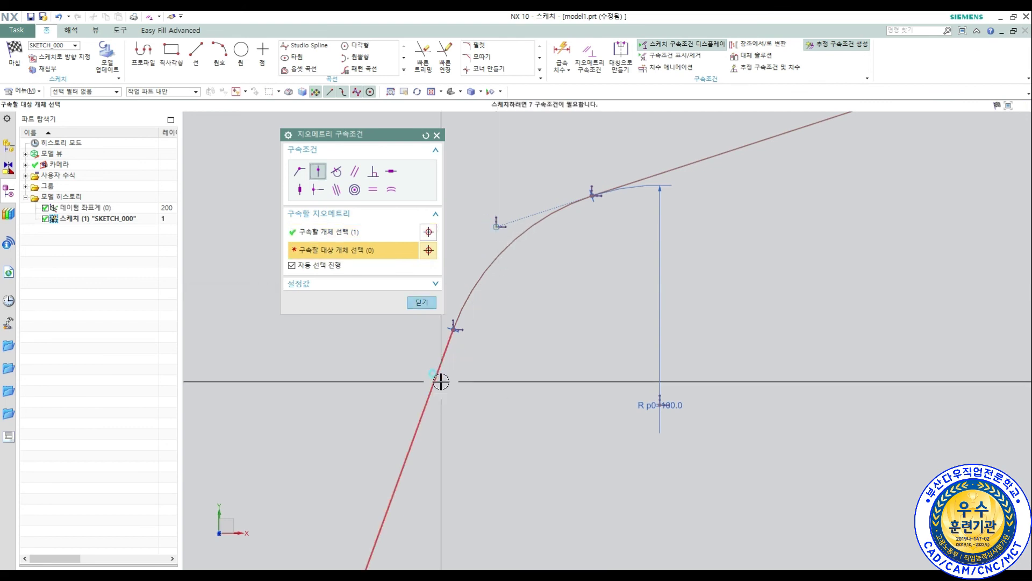
{"action": "scroll", "coordinate": [479, 226], "scroll_direction": "up", "scroll_amount": 5}
{"action": "scroll", "coordinate": [655, 231], "scroll_direction": "down", "scroll_amount": 3}
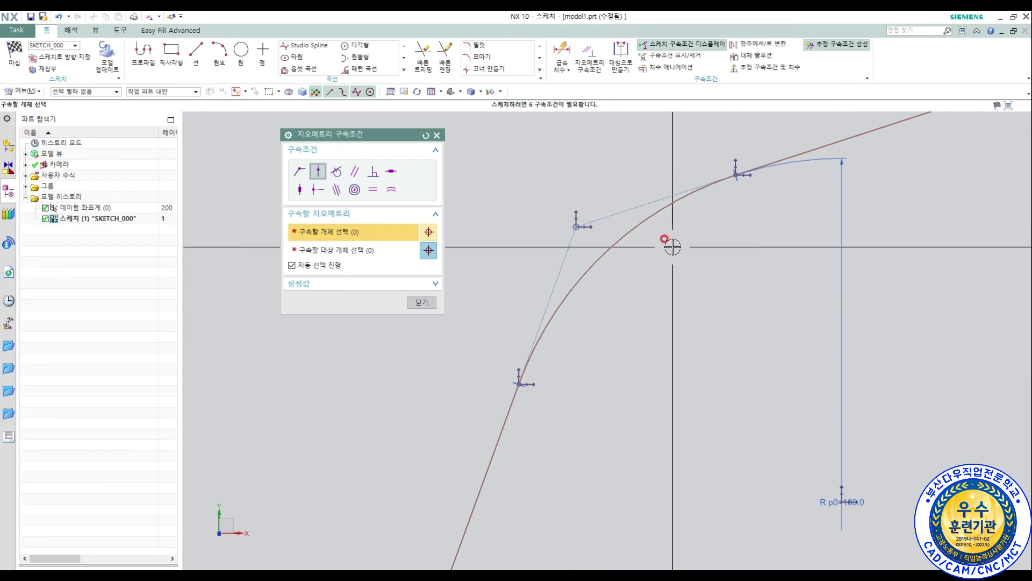
{"action": "scroll", "coordinate": [548, 316], "scroll_direction": "down", "scroll_amount": 2}
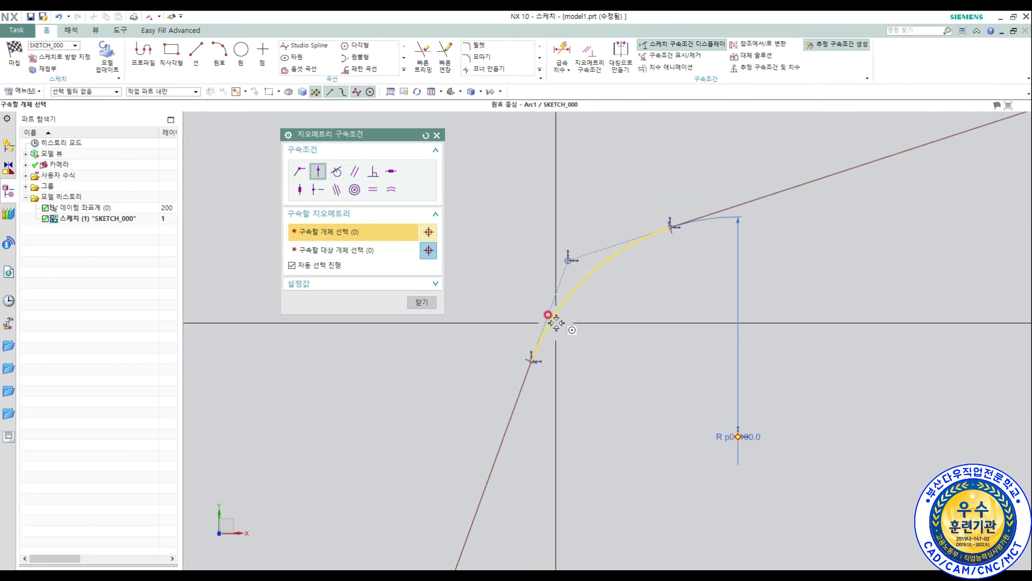
{"action": "scroll", "coordinate": [548, 229], "scroll_direction": "down", "scroll_amount": 2}
{"action": "key", "text": "Escape"}
{"action": "key", "text": "d"}
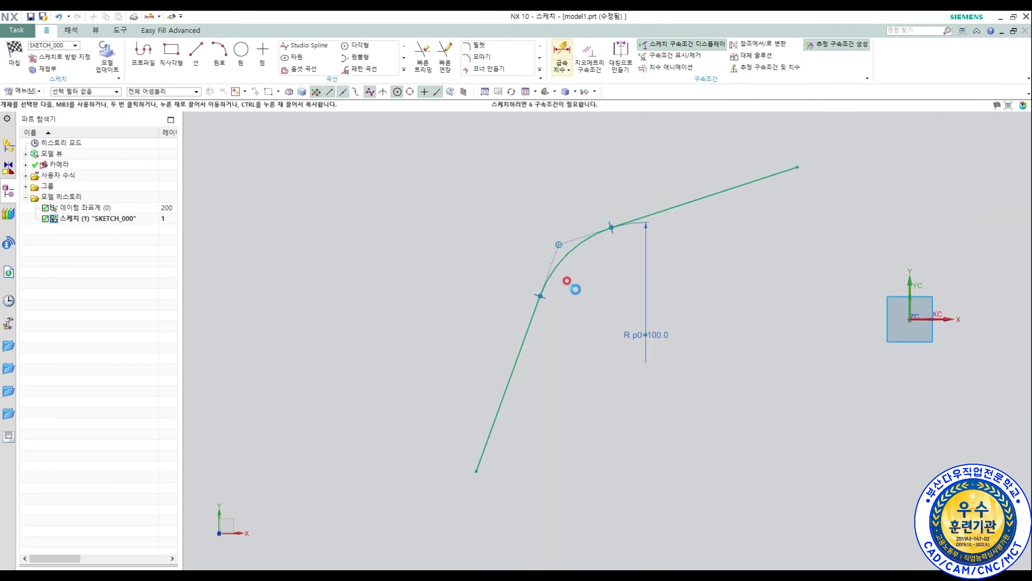
{"action": "left_click", "coordinate": [477, 471]}
{"action": "left_click", "coordinate": [540, 297]}
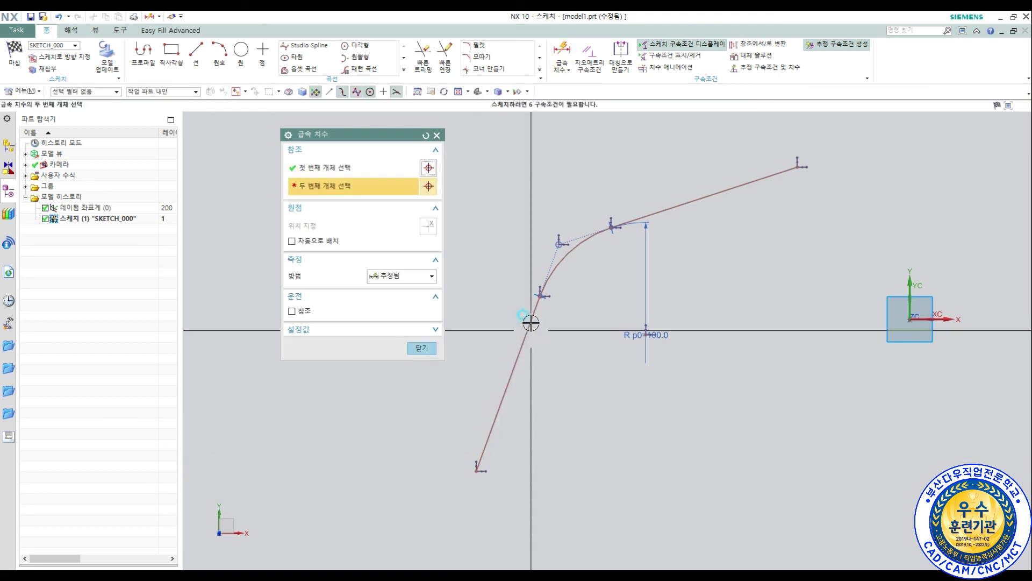
{"action": "left_click", "coordinate": [539, 298]}
{"action": "left_click", "coordinate": [590, 339]}
{"action": "key", "text": "Escape"}
- Add a vertical rapid dimension from the lower line's bottom endpoint to the point at the lines' virtual intersection
{"action": "left_click", "coordinate": [563, 56]}
{"action": "left_click", "coordinate": [477, 466]}
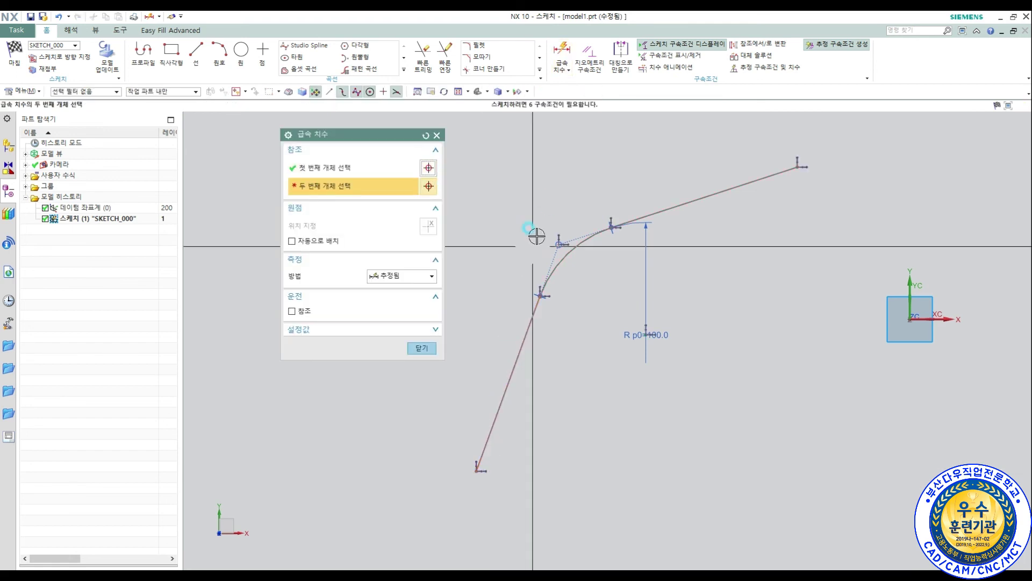
{"action": "left_click", "coordinate": [559, 245]}
{"action": "middle_click_drag", "start_coordinate": [515, 283], "coordinate": [652, 286], "text": "shift"}
{"action": "left_click", "coordinate": [554, 317]}
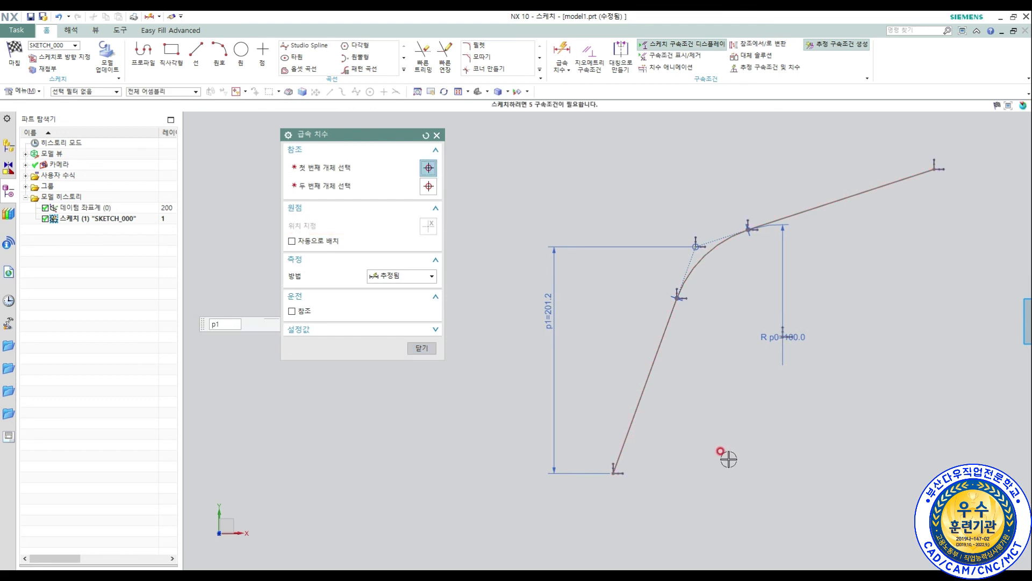
{"action": "key", "text": "Escape"}
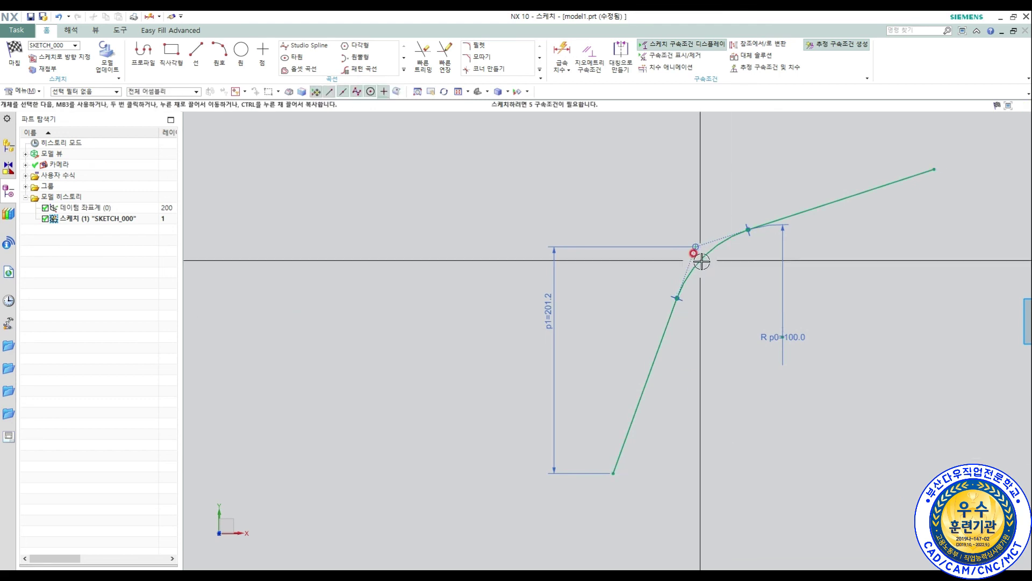
- Delete both slanted lines, the fillet, the intersection point and their dimensions from the sketch
{"action": "scroll", "coordinate": [567, 285], "scroll_direction": "down", "scroll_amount": 2}
{"action": "left_click_drag", "start_coordinate": [824, 173], "coordinate": [504, 447]}
{"action": "key", "text": "Delete"}
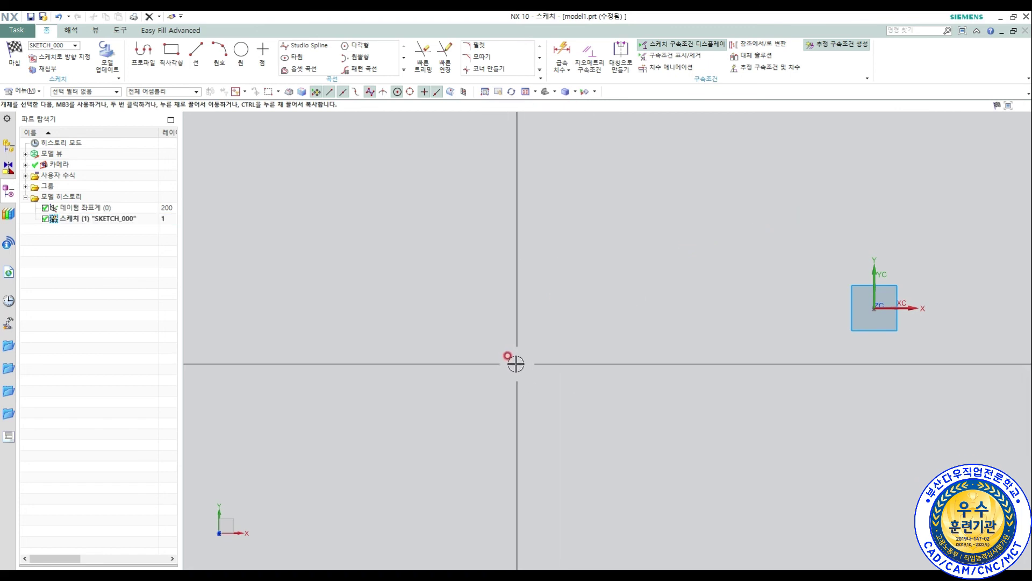
- Consult the Circle and Ellipse page of the PDF manual, return to NX and place an ellipse centre left of the origin
{"action": "left_click", "coordinate": [484, 569]}
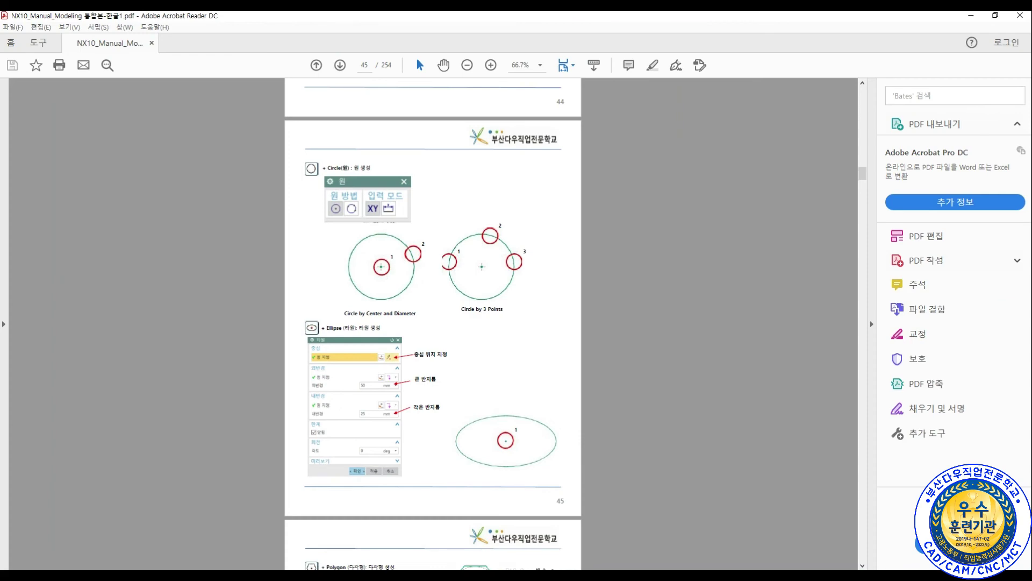
{"action": "left_click", "coordinate": [479, 569]}
{"action": "left_click", "coordinate": [287, 61]}
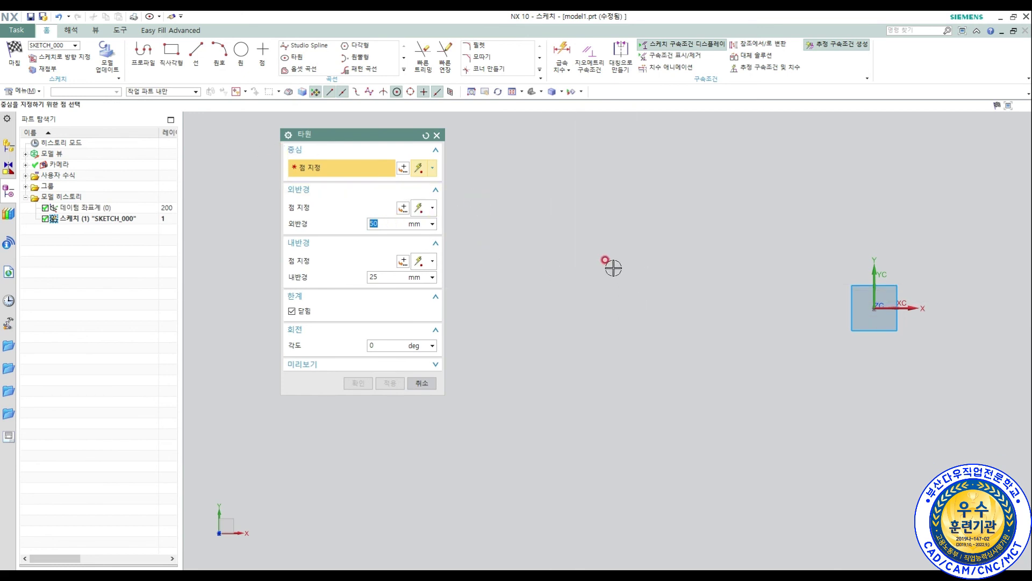
{"action": "left_click", "coordinate": [600, 250]}
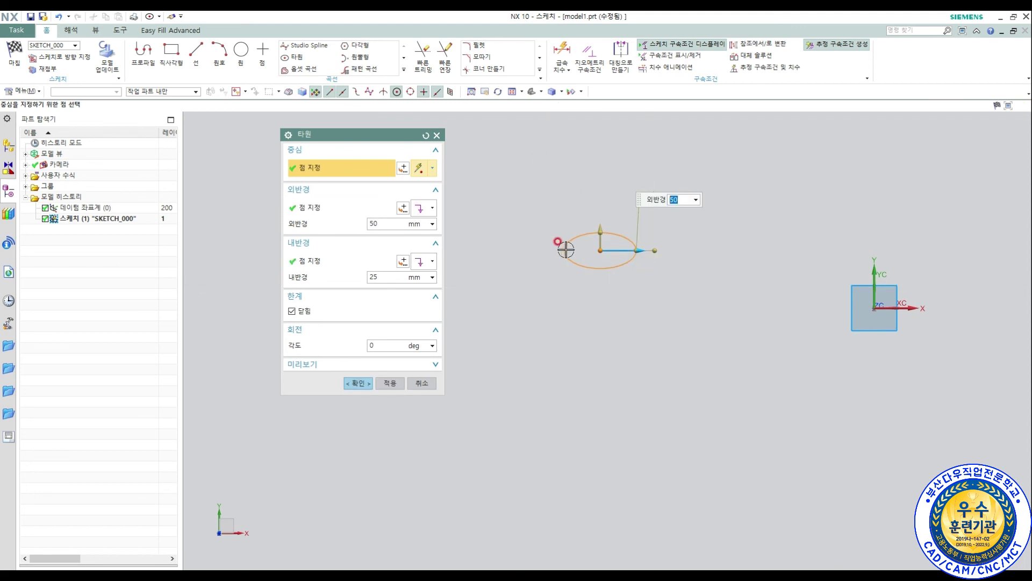
- Stretch the ellipse preview to a major radius of 90 mm and a minor radius of 65 mm
{"action": "scroll", "coordinate": [567, 249], "scroll_direction": "up", "scroll_amount": 3}
{"action": "mouse_move", "coordinate": [632, 208]}
{"action": "left_mouse_down"}
{"action": "mouse_move", "coordinate": [623, 138]}
{"action": "mouse_move", "coordinate": [626, 218]}
{"action": "left_mouse_up"}
{"action": "left_click_drag", "start_coordinate": [698, 251], "coordinate": [759, 250]}
{"action": "left_click_drag", "start_coordinate": [634, 218], "coordinate": [633, 158]}
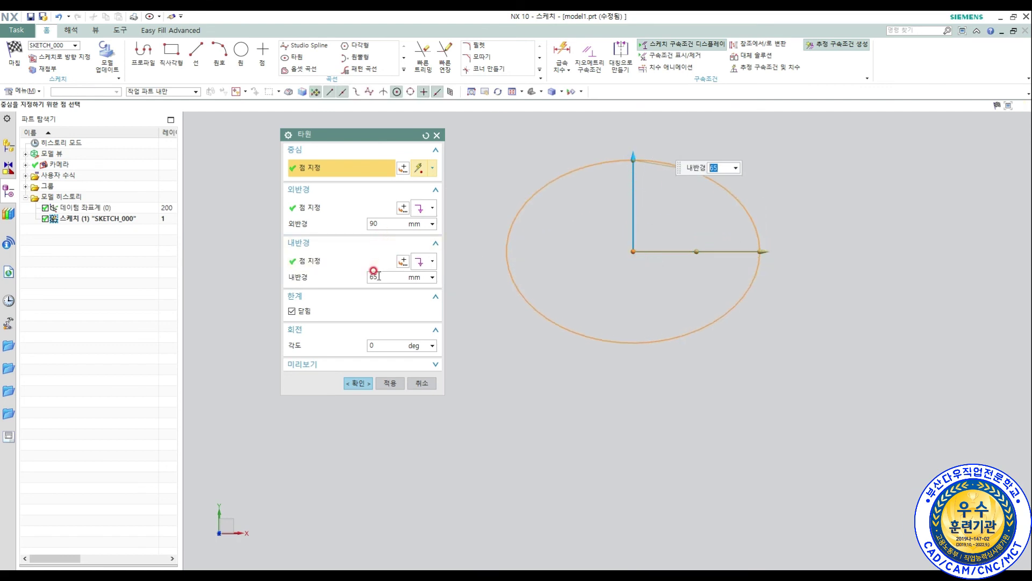
- Set the ellipse's major radius to 100 mm and its minor radius to 50 mm
{"action": "left_click", "coordinate": [375, 223]}
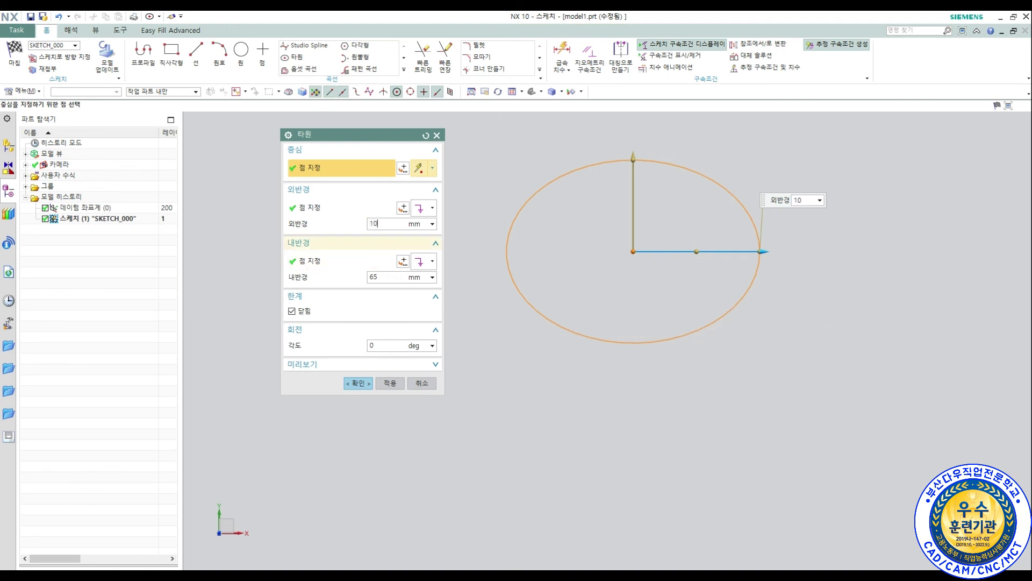
{"action": "left_click", "coordinate": [384, 246]}
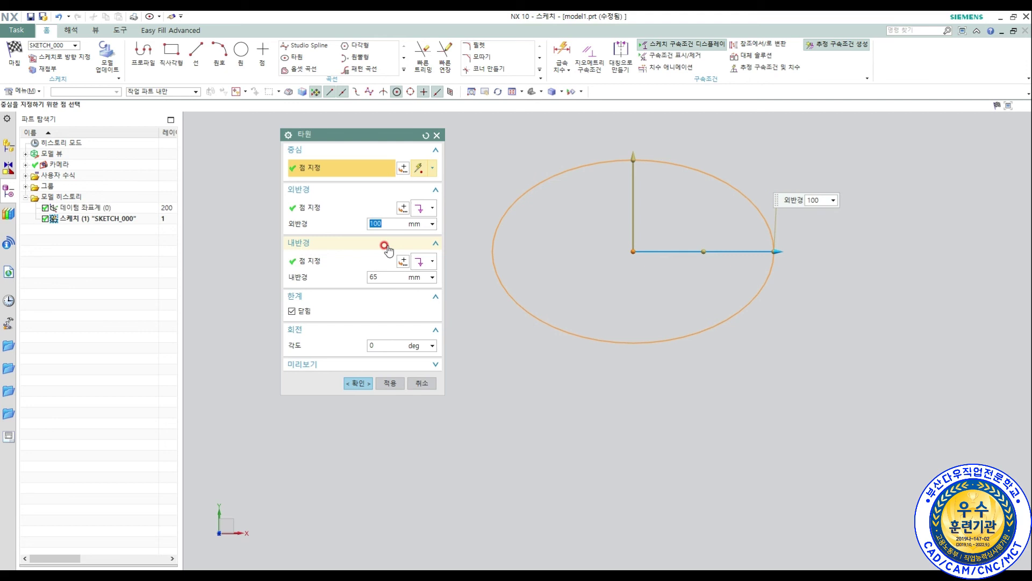
{"action": "left_click", "coordinate": [362, 276]}
{"action": "type", "text": "5"}
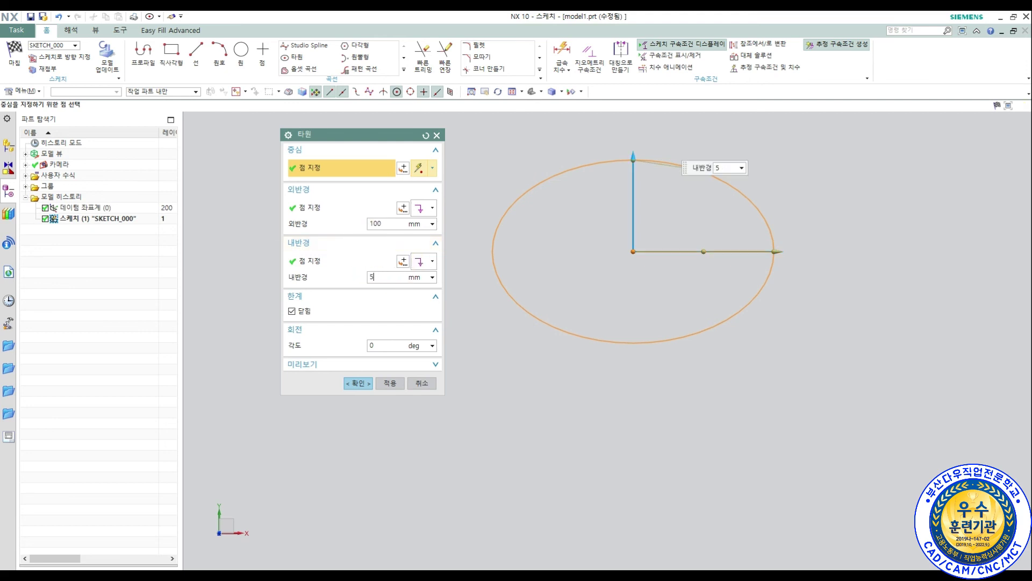
{"action": "type", "text": "0"}
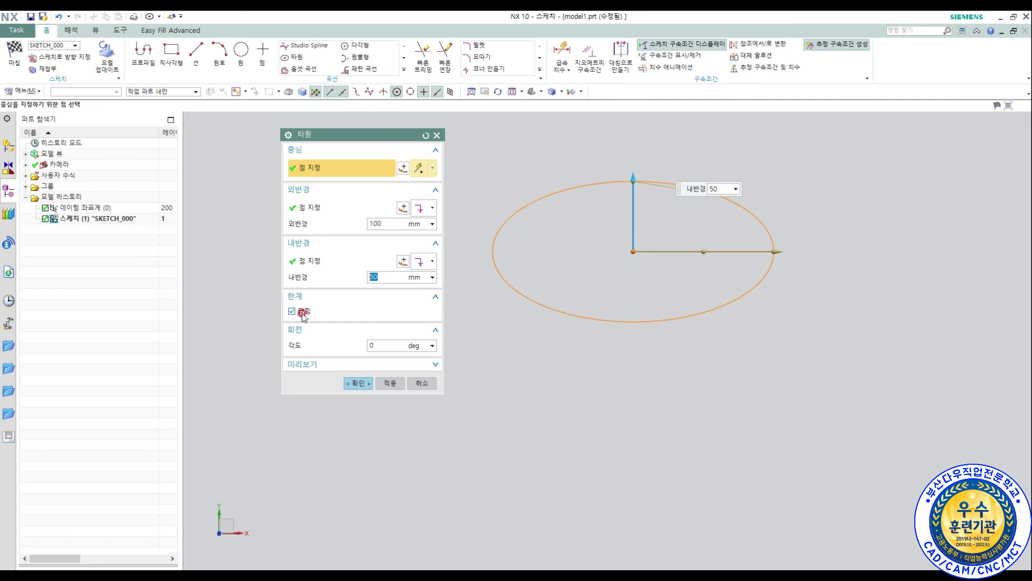
- Turn off the ellipse's Closed option and set the end angle to 180 degrees
{"action": "left_click", "coordinate": [302, 312]}
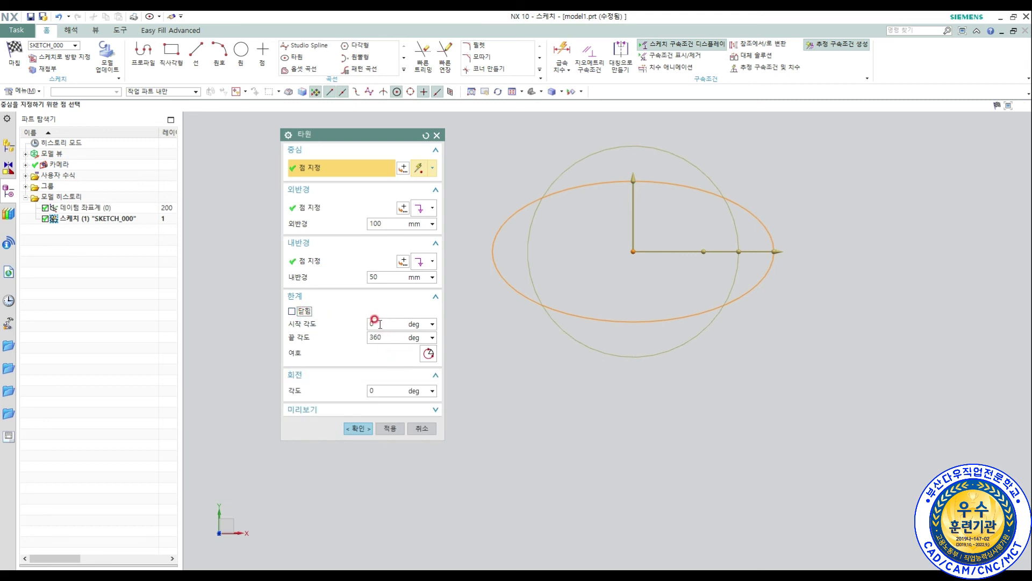
{"action": "left_click_drag", "start_coordinate": [384, 334], "coordinate": [349, 337]}
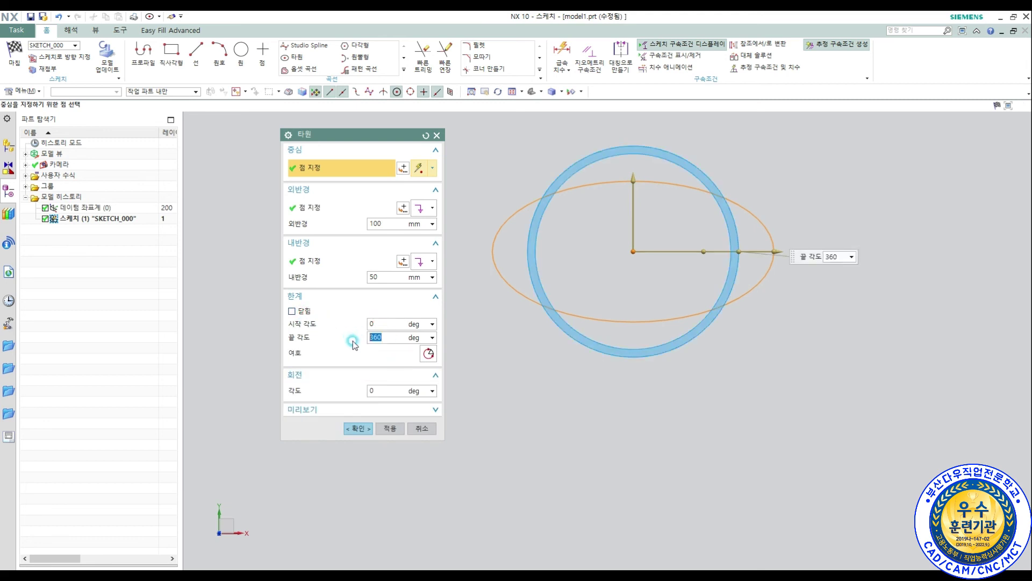
{"action": "type", "text": "180"}
{"action": "left_click_drag", "start_coordinate": [377, 337], "coordinate": [352, 341]}
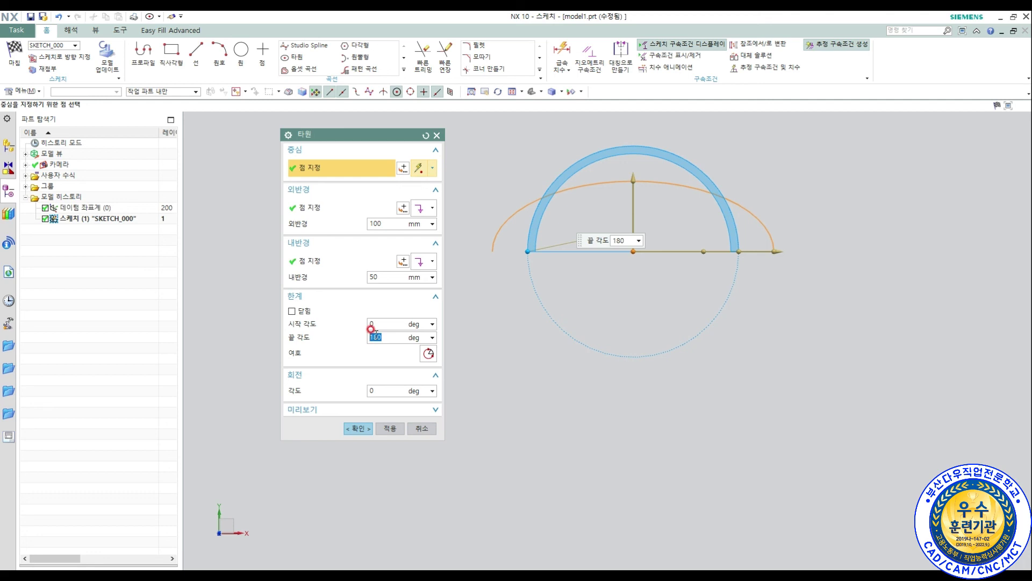
- Switch the half ellipse repeatedly between the upper arc and its complement
{"action": "left_click", "coordinate": [428, 355]}
{"action": "left_click", "coordinate": [428, 355]}
{"action": "left_click", "coordinate": [427, 355]}
{"action": "left_click", "coordinate": [427, 354]}
{"action": "left_click", "coordinate": [428, 354]}
{"action": "left_click", "coordinate": [427, 354]}
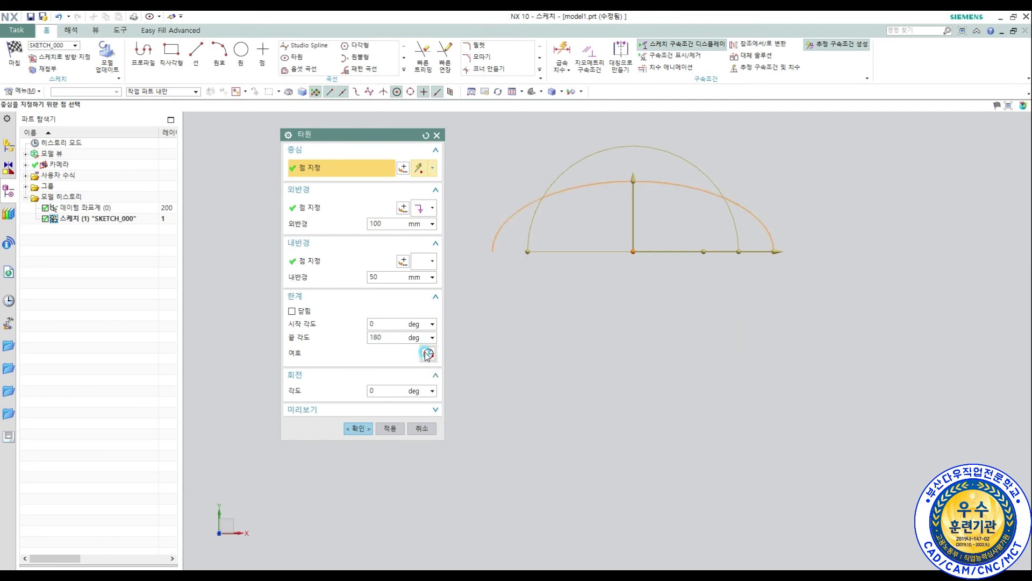
- Try end angles of 270 and 180 degrees on the elliptical arc, and make the ellipse closed again
{"action": "left_click", "coordinate": [376, 337]}
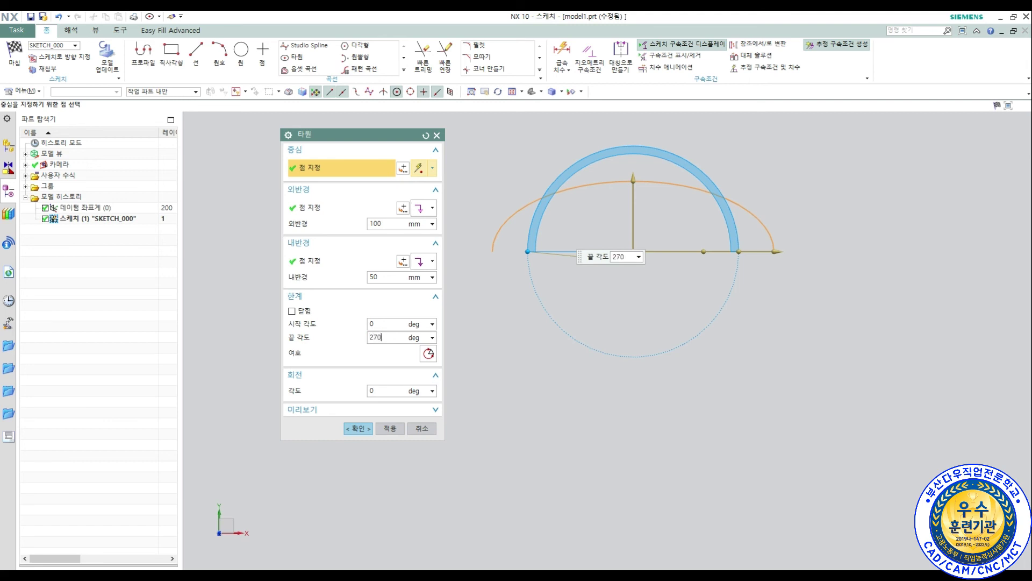
{"action": "left_click", "coordinate": [337, 331]}
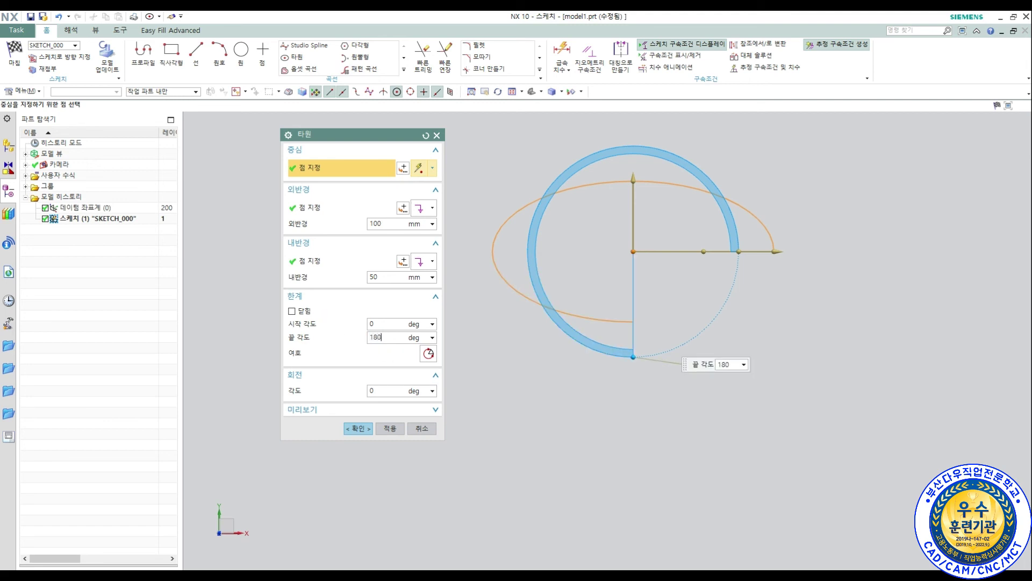
{"action": "type", "text": "180"}
{"action": "left_click", "coordinate": [393, 352]}
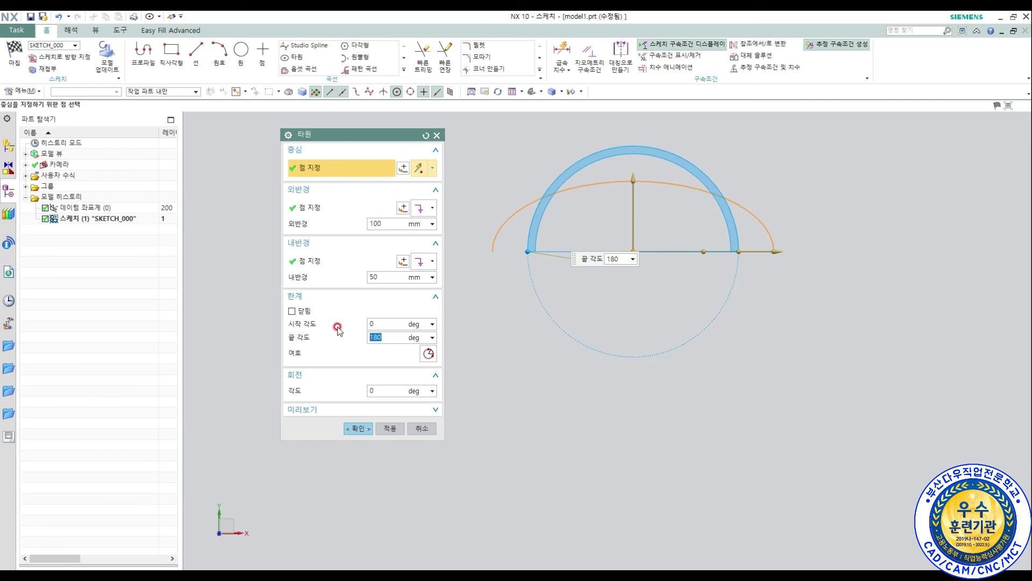
{"action": "left_click", "coordinate": [312, 315]}
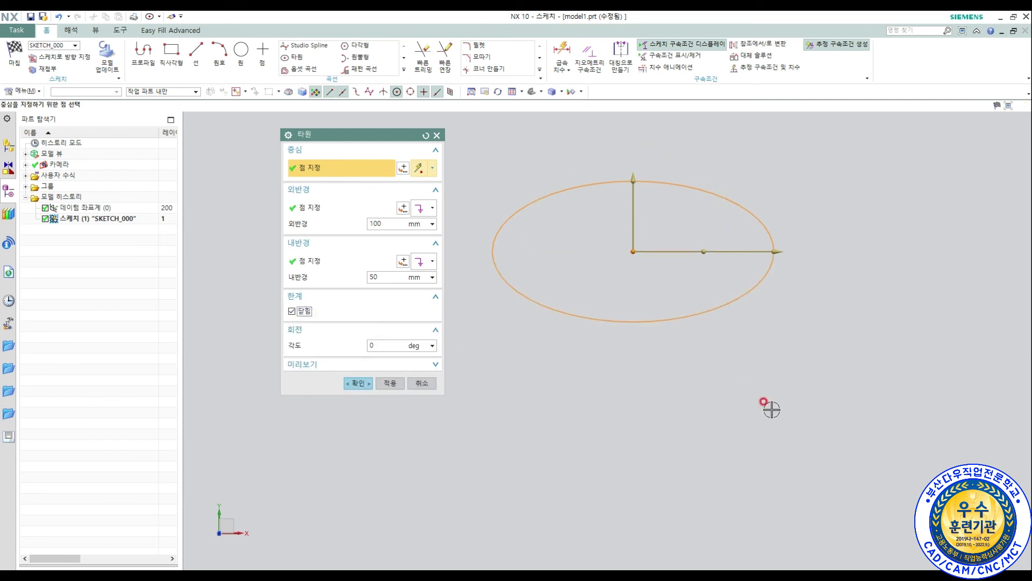
- Try rotating the ellipse by 10 degrees, set the rotation angle back to 0, and create the closed ellipse
{"action": "left_click", "coordinate": [385, 345]}
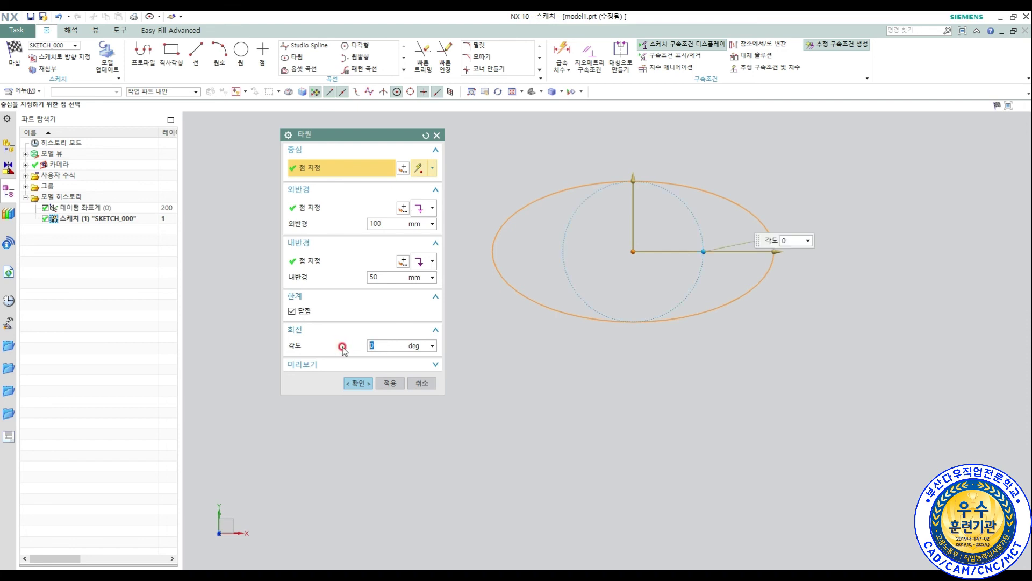
{"action": "left_click", "coordinate": [342, 347]}
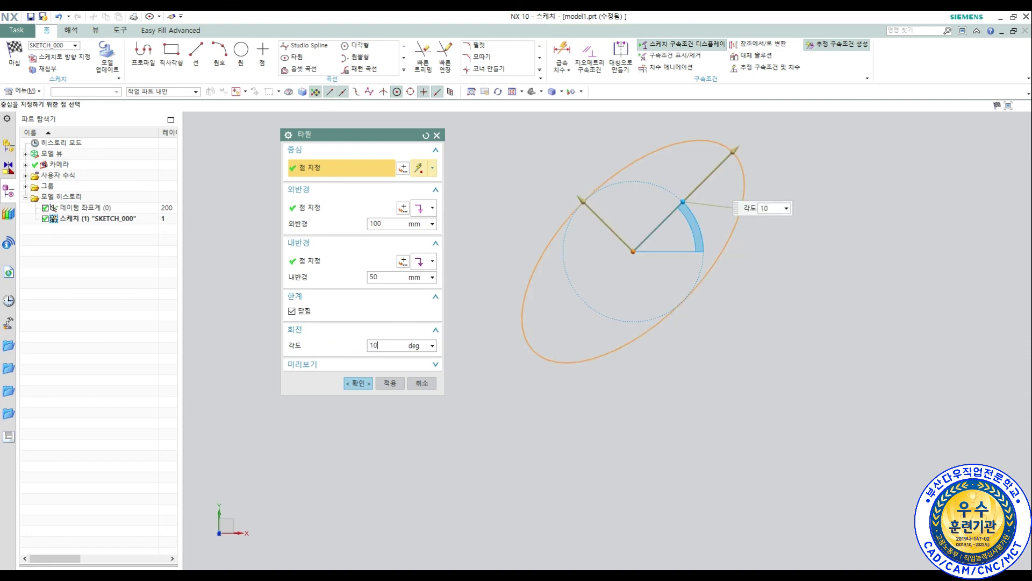
{"action": "left_click", "coordinate": [342, 347]}
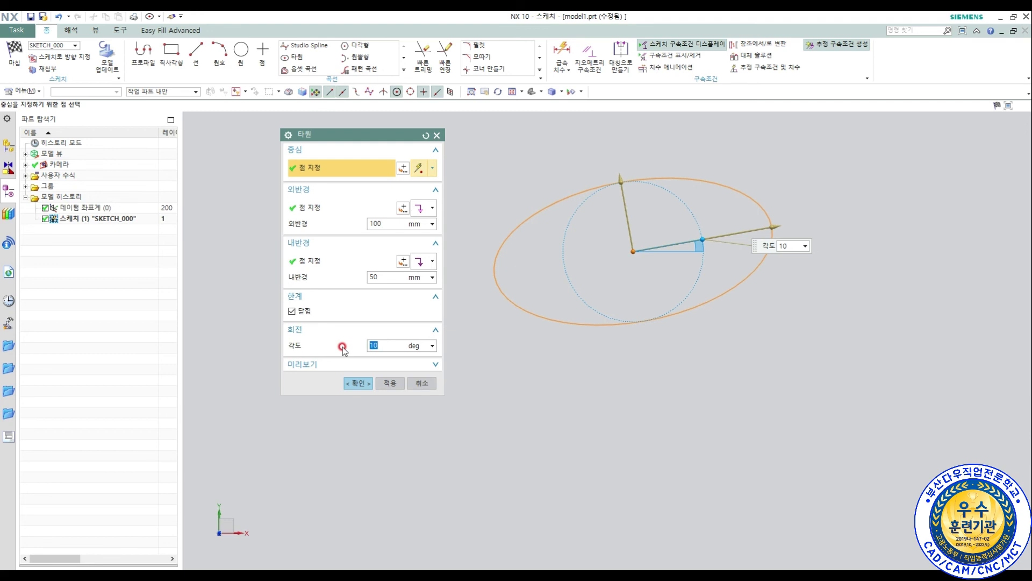
{"action": "type", "text": "0"}
{"action": "left_click", "coordinate": [342, 347]}
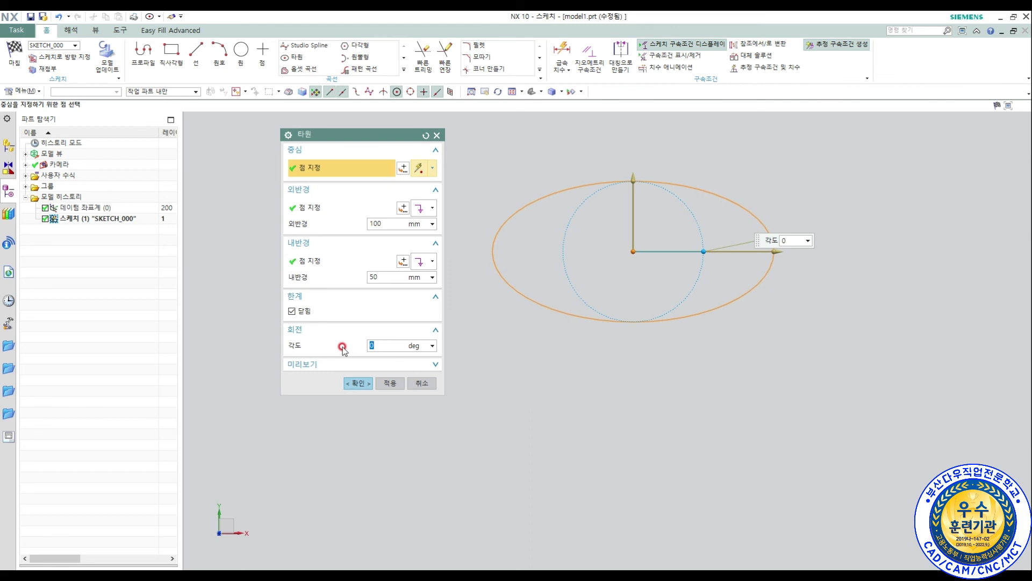
{"action": "left_click", "coordinate": [364, 391]}
- Add a horizontal rapid dimension from the ellipse's centre to its right extreme, placed above the ellipse
{"action": "mouse_move", "coordinate": [726, 380]}
{"action": "middle_mouse_down", "text": "shift"}
{"action": "mouse_move", "coordinate": [594, 434]}
{"action": "mouse_move", "coordinate": [574, 428]}
{"action": "middle_mouse_up", "text": "shift"}
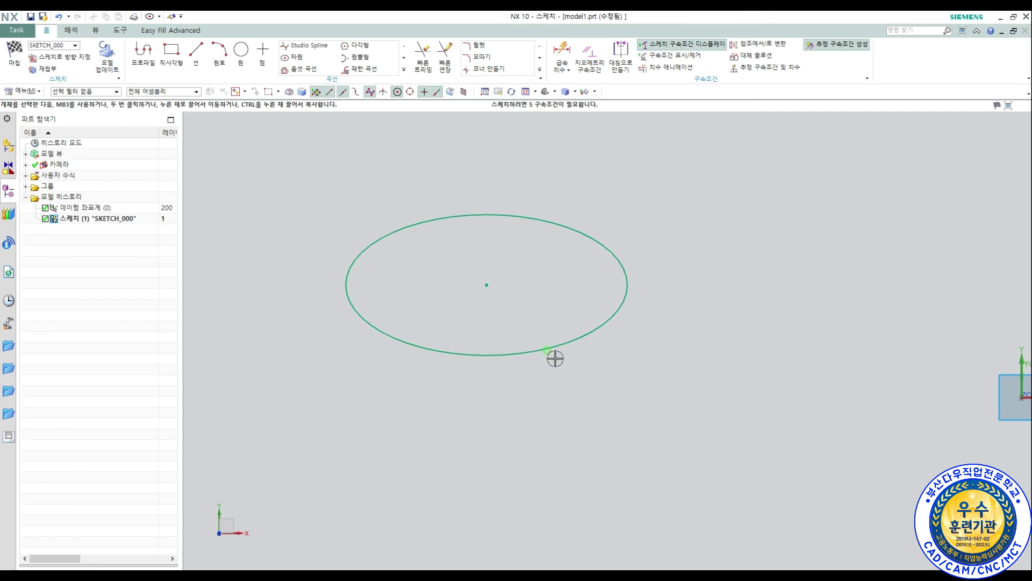
{"action": "scroll", "coordinate": [485, 284], "scroll_direction": "down", "scroll_amount": 2}
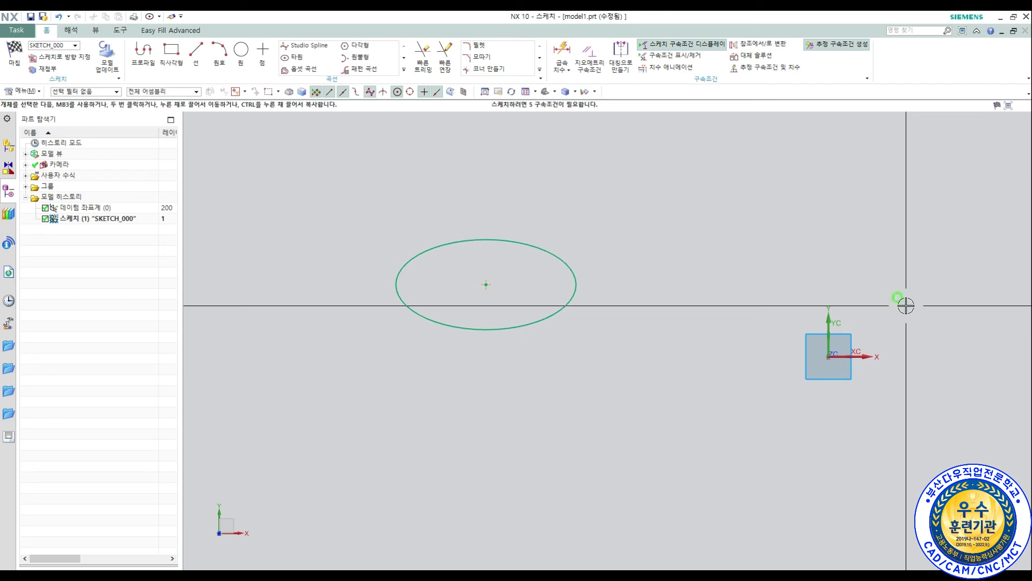
{"action": "left_click", "coordinate": [562, 52]}
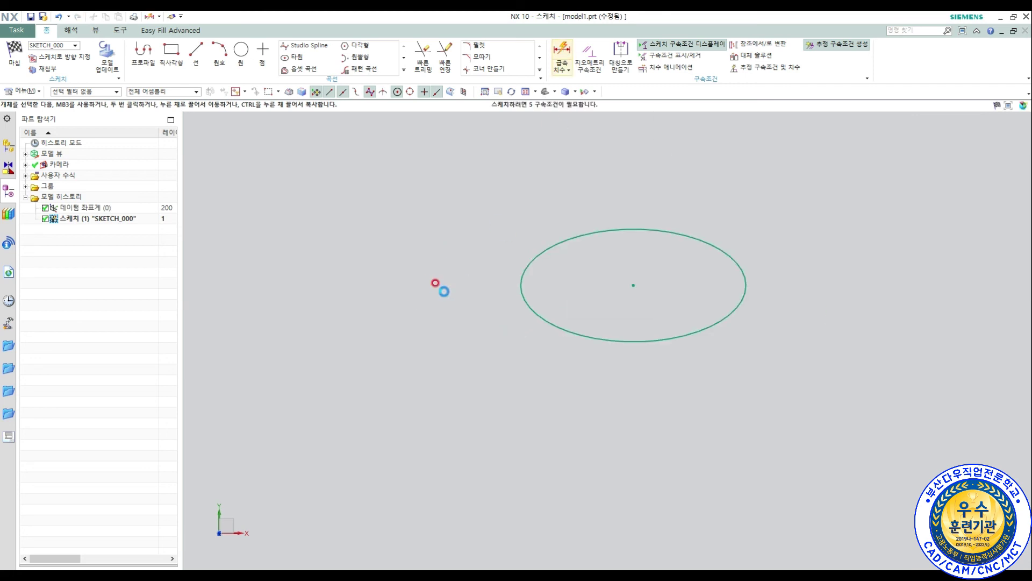
{"action": "left_click", "coordinate": [419, 277]}
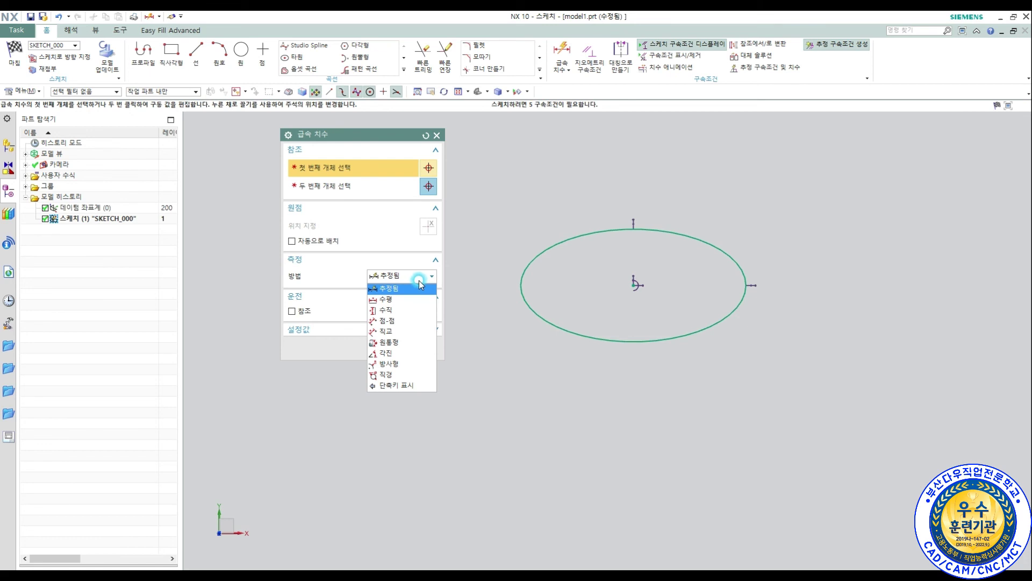
{"action": "left_click", "coordinate": [418, 300]}
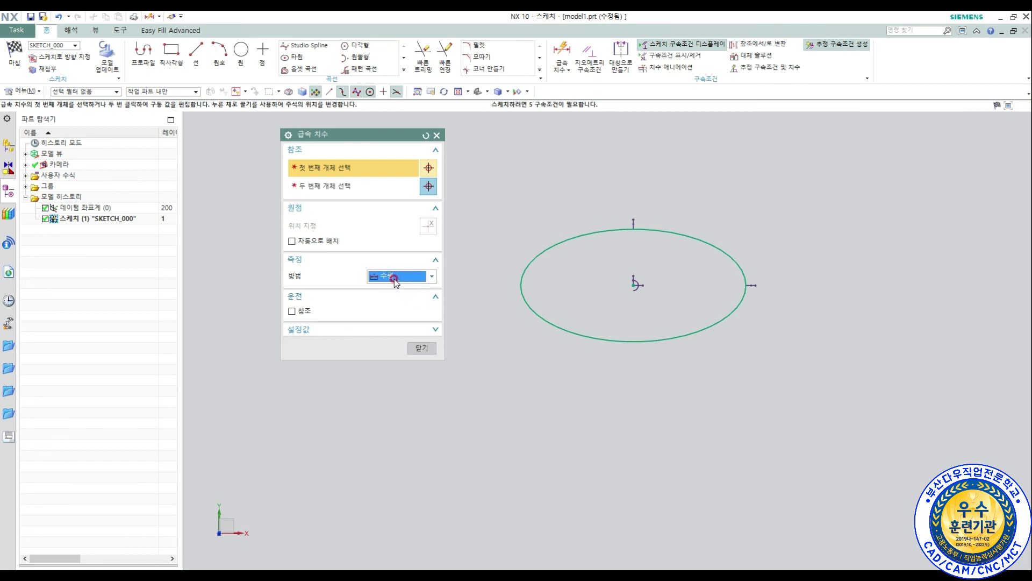
{"action": "left_click", "coordinate": [628, 281]}
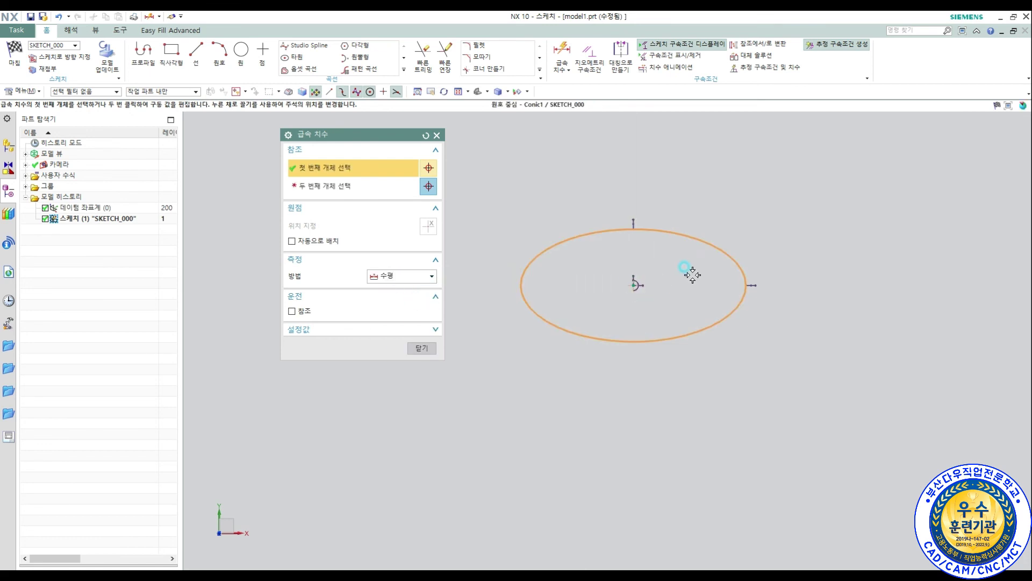
{"action": "left_click", "coordinate": [745, 271]}
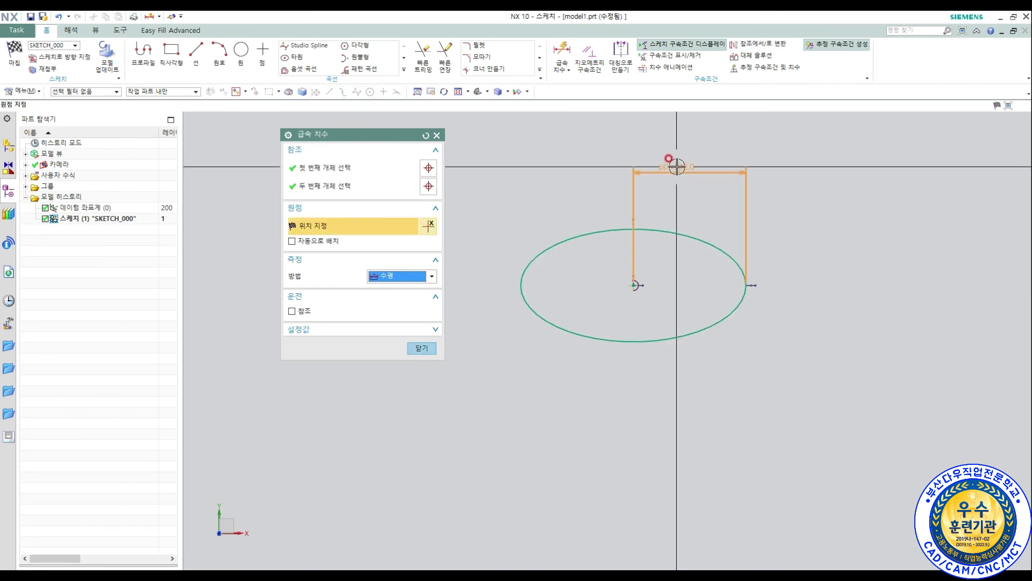
{"action": "left_click", "coordinate": [688, 173]}
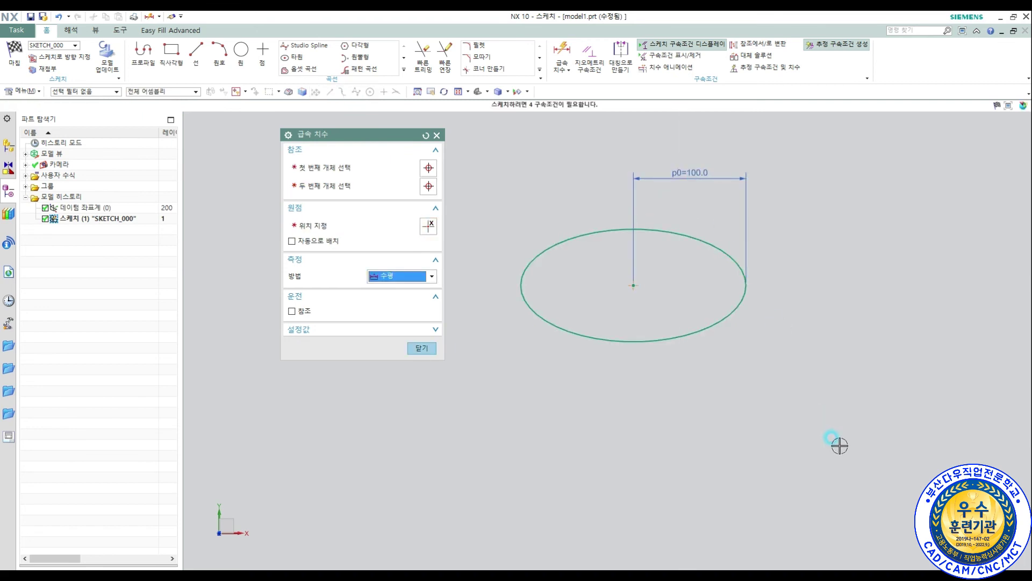
- Add a vertical rapid dimension from the ellipse's centre to its lowest extreme, placed to the right of the ellipse
{"action": "left_click", "coordinate": [398, 276]}
{"action": "left_click", "coordinate": [386, 310]}
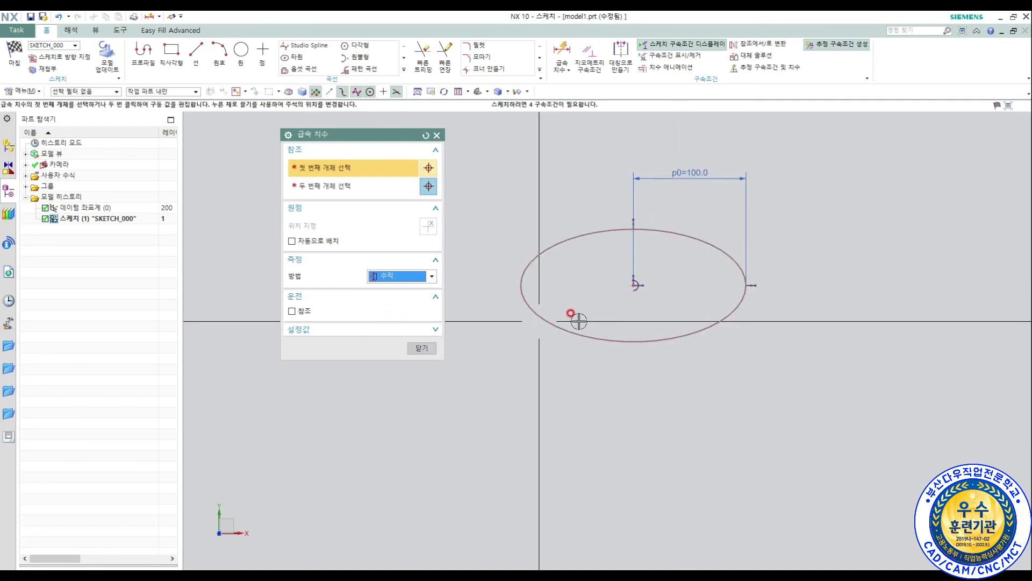
{"action": "left_click", "coordinate": [635, 288]}
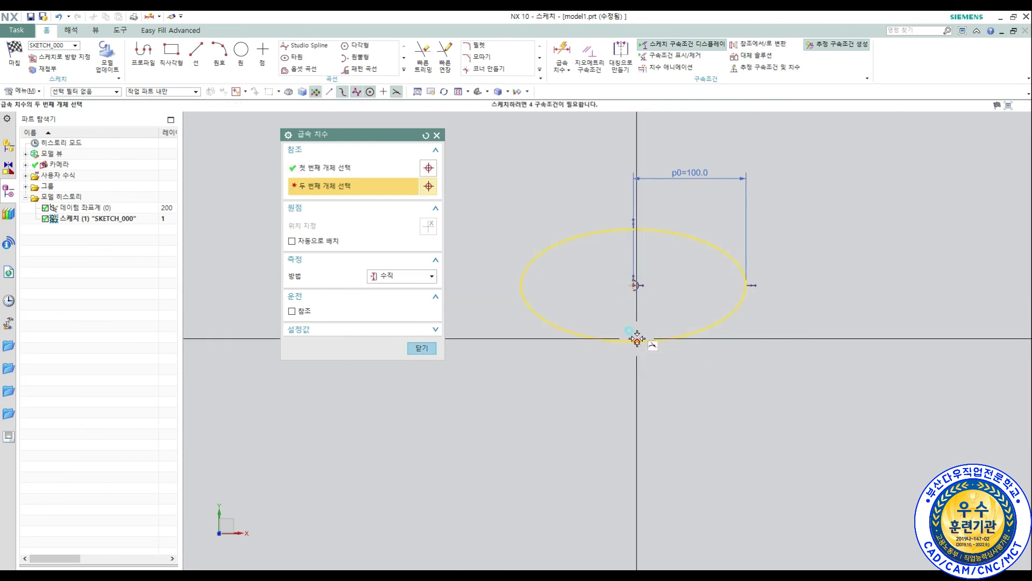
{"action": "left_click", "coordinate": [635, 341]}
{"action": "left_click", "coordinate": [807, 347]}
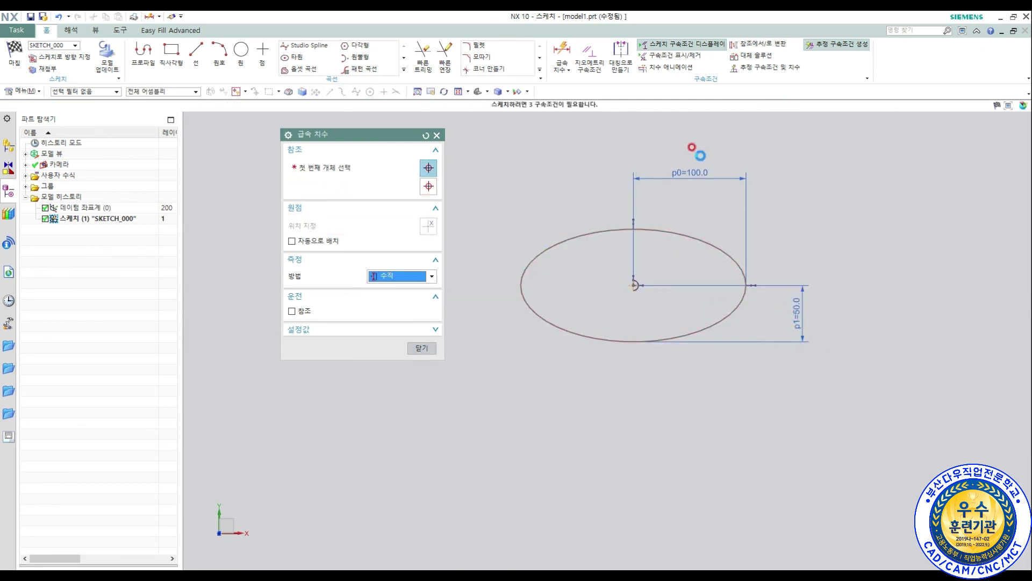
- Add a point-to-point rapid dimension from the ellipse's centre to its left extreme, placed above the ellipse
{"action": "left_click", "coordinate": [392, 277]}
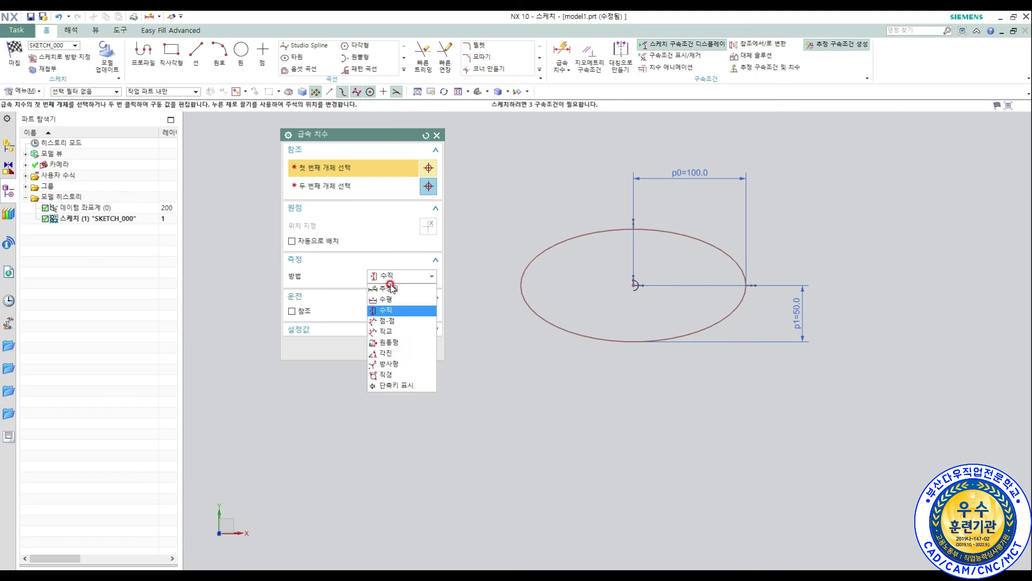
{"action": "left_click", "coordinate": [389, 322]}
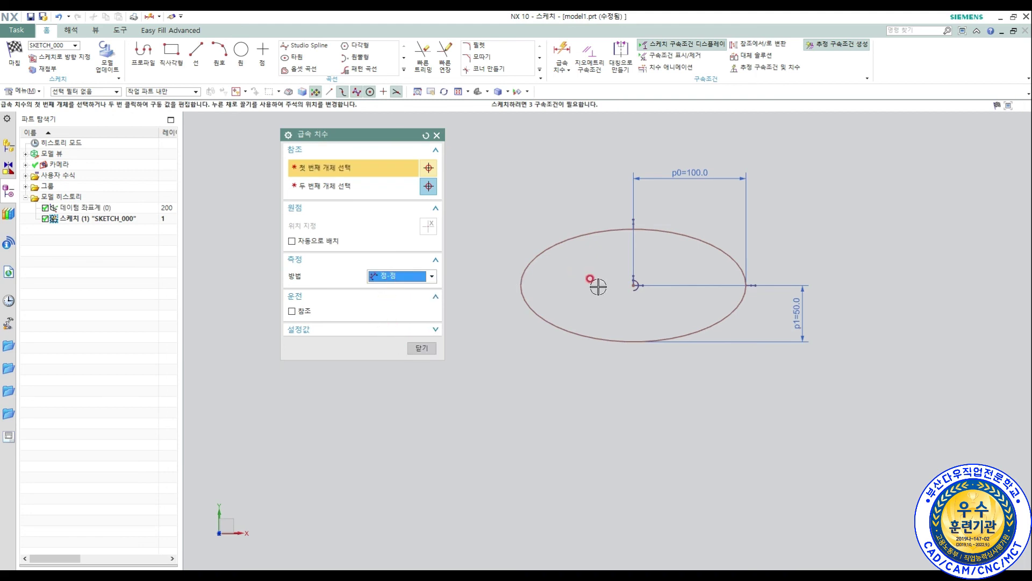
{"action": "left_click", "coordinate": [633, 286]}
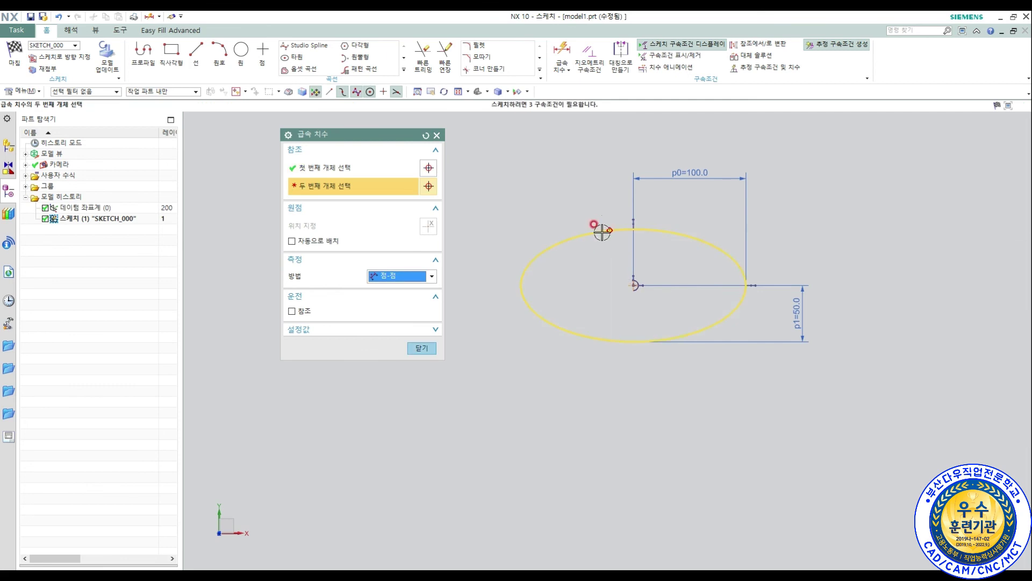
{"action": "left_click", "coordinate": [526, 266]}
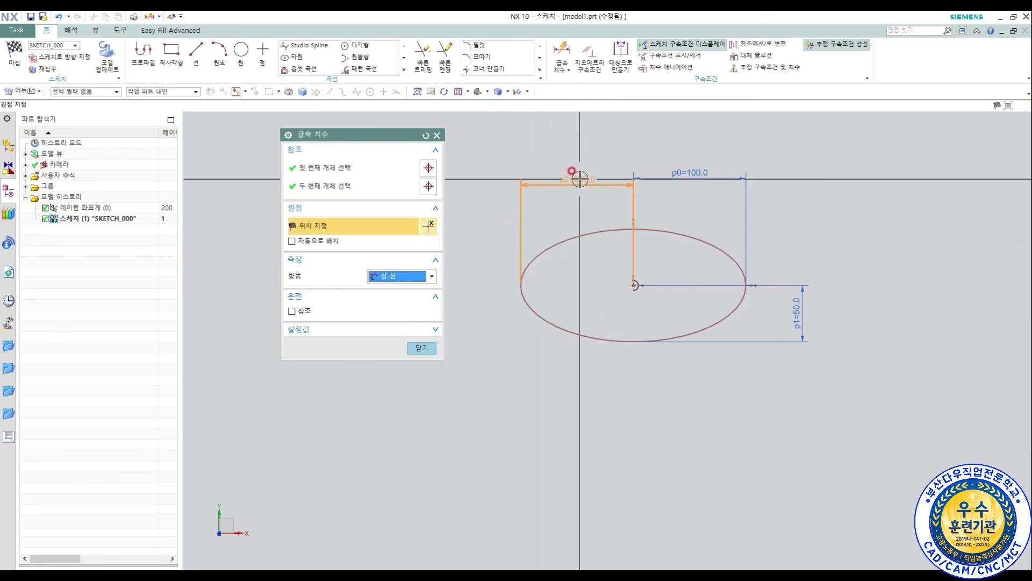
{"action": "left_click", "coordinate": [580, 179]}
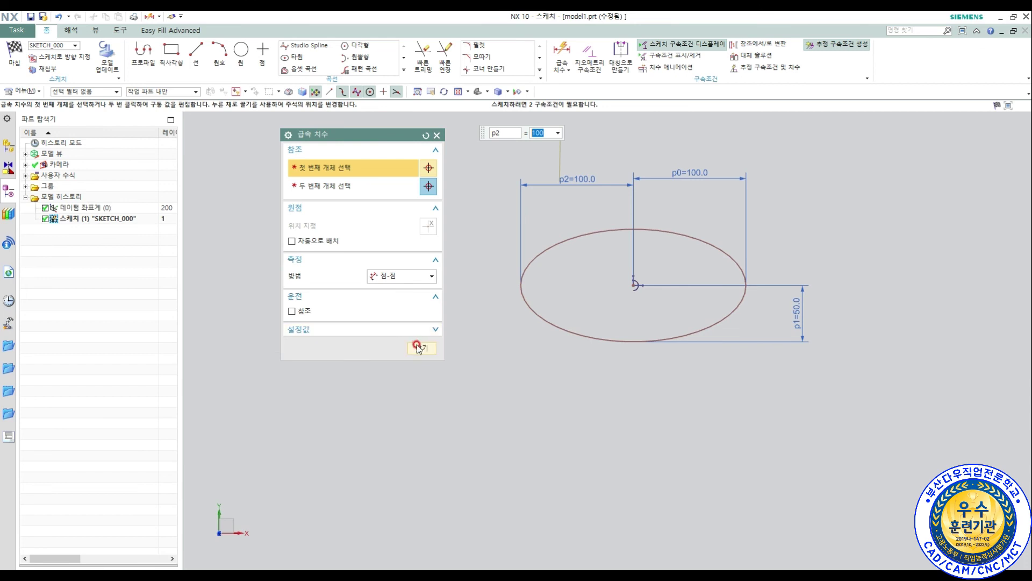
- Using the inferred method, dimension the ellipse's centre from the sketch's Y axis and set the distance to 300 mm
{"action": "left_click", "coordinate": [396, 276]}
{"action": "left_click", "coordinate": [388, 288]}
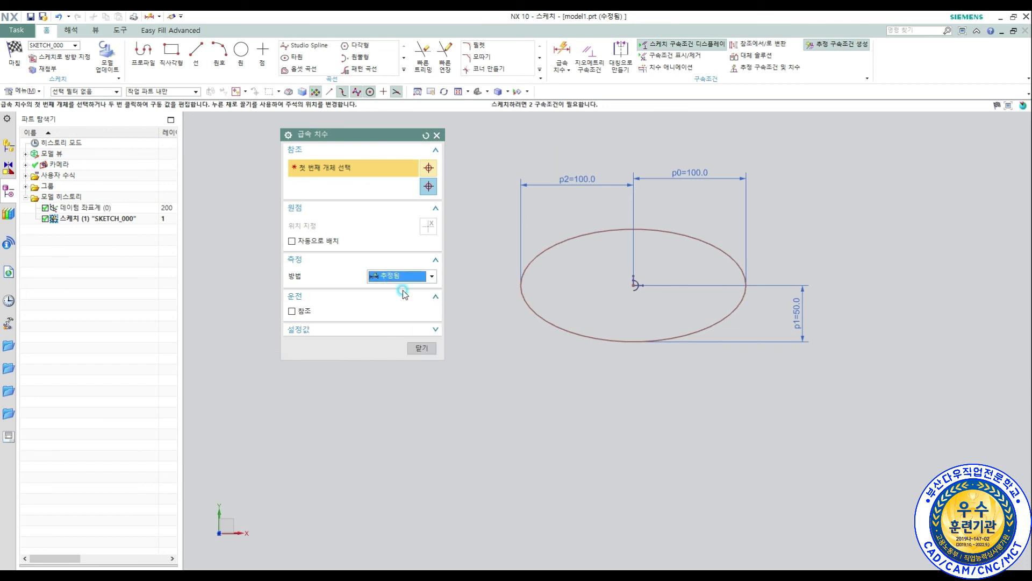
{"action": "scroll", "coordinate": [630, 367], "scroll_direction": "down", "scroll_amount": 3}
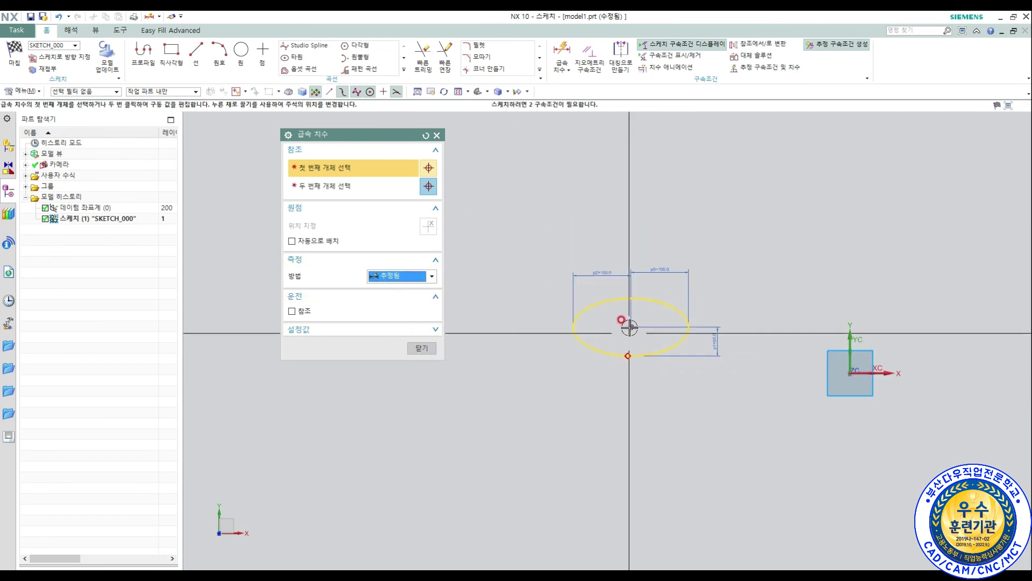
{"action": "left_click", "coordinate": [631, 325]}
{"action": "left_click", "coordinate": [851, 344]}
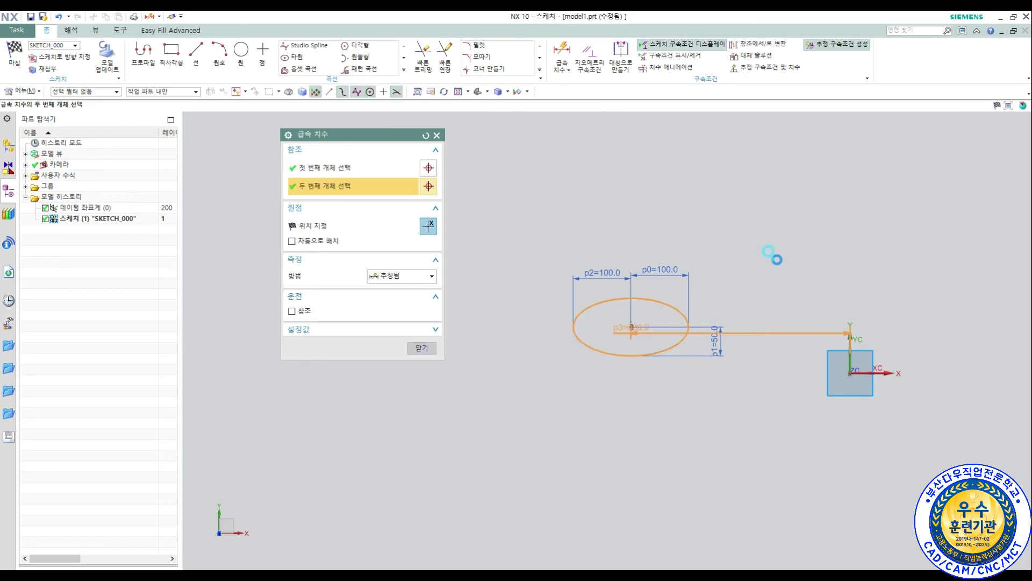
{"action": "left_click", "coordinate": [835, 245]}
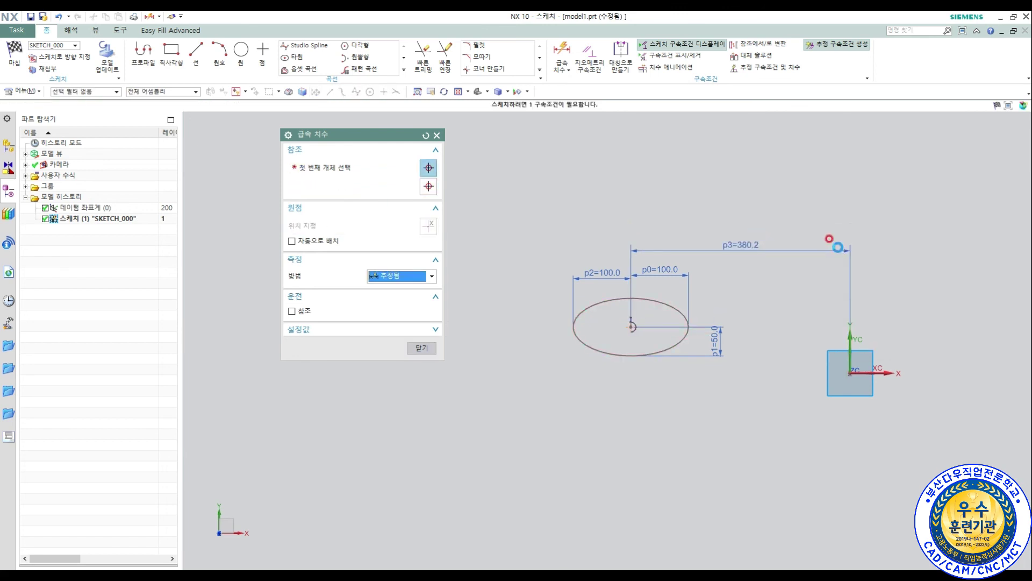
{"action": "type", "text": "300"}
{"action": "key", "text": "Return"}
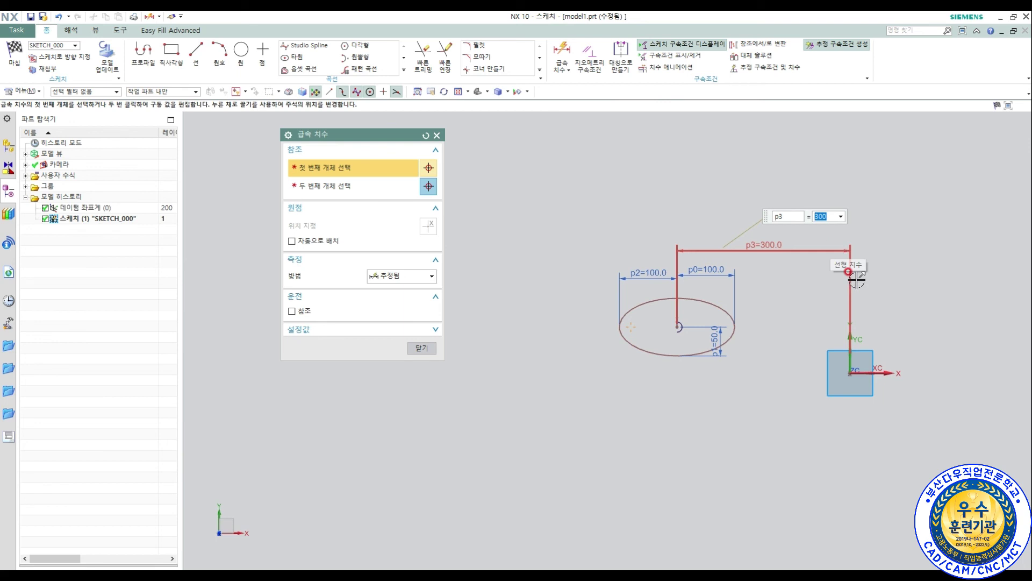
- Dimension the ellipse's centre from the sketch's X axis at 100 mm and finish rapid dimensioning
{"action": "left_click", "coordinate": [897, 372]}
{"action": "left_click", "coordinate": [678, 327]}
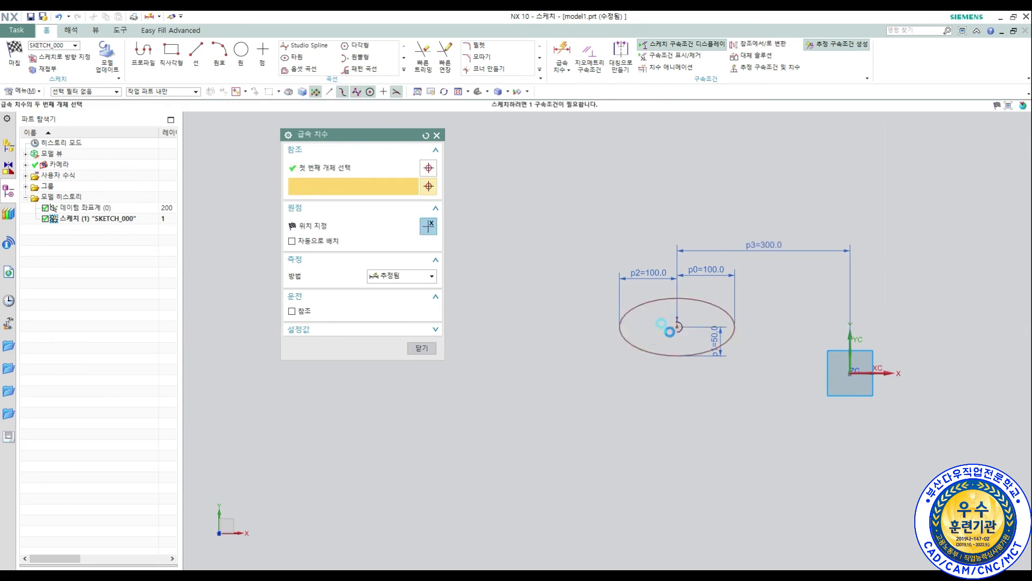
{"action": "left_click", "coordinate": [566, 350]}
{"action": "type", "text": "100"}
{"action": "key", "text": "Return"}
{"action": "scroll", "coordinate": [704, 360], "scroll_direction": "up", "scroll_amount": 2}
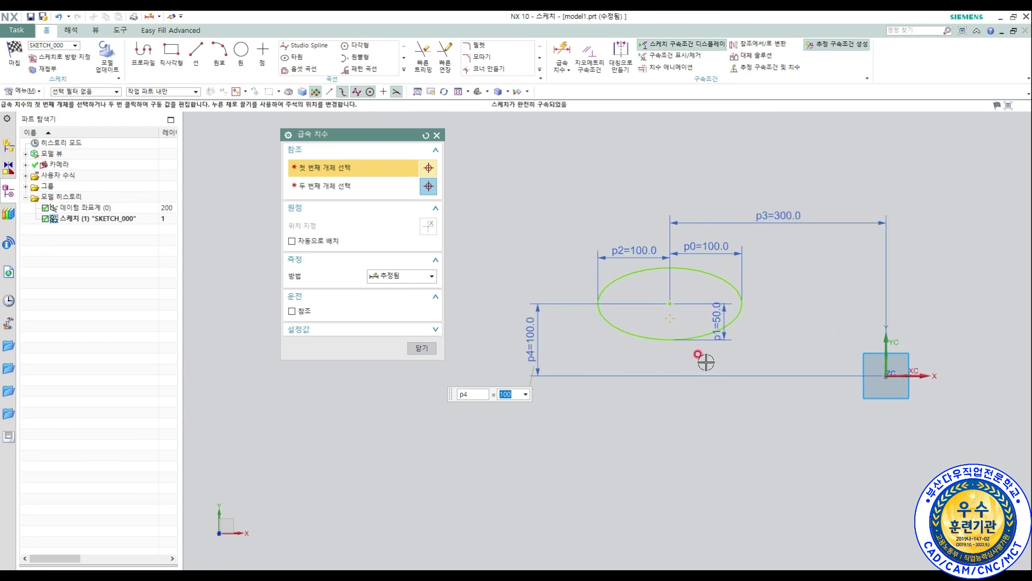
{"action": "left_click", "coordinate": [422, 348]}
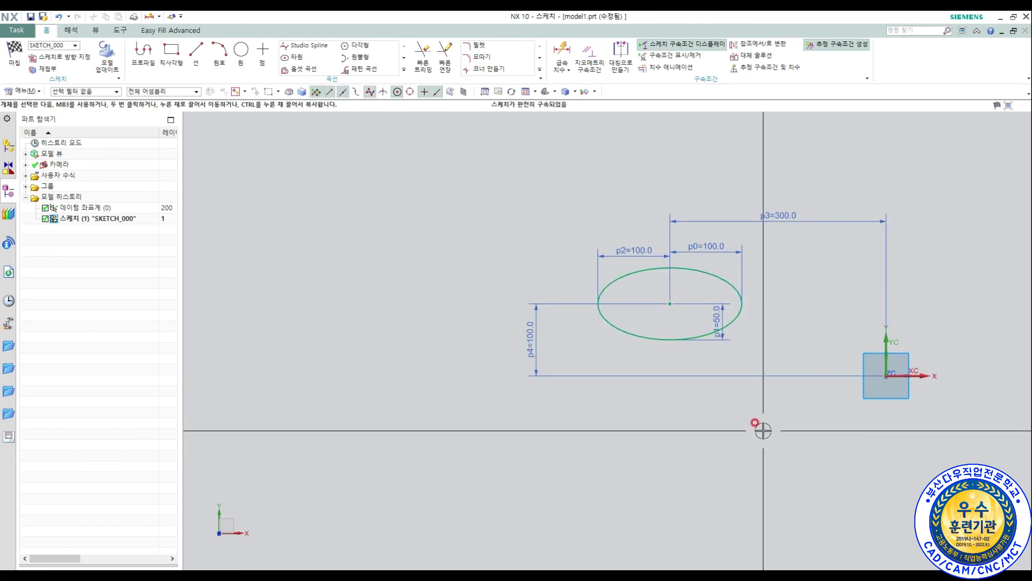
- Consult the Polygon section of the PDF manual in Adobe Acrobat Reader, and place a polygon's centre above and right of the sketch origin in NX
{"action": "key", "text": "alt+Tab"}
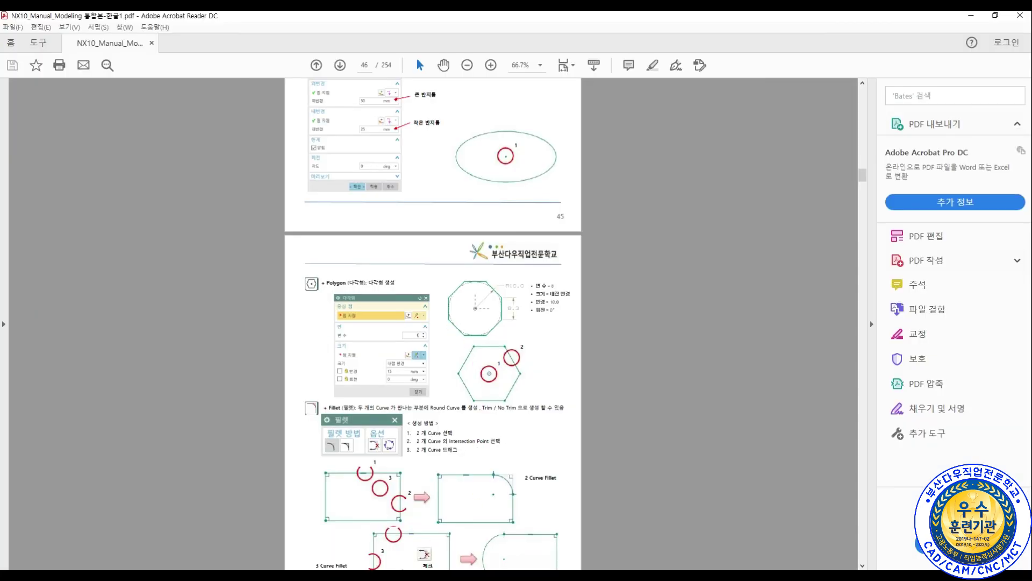
{"action": "key", "text": "alt+Tab"}
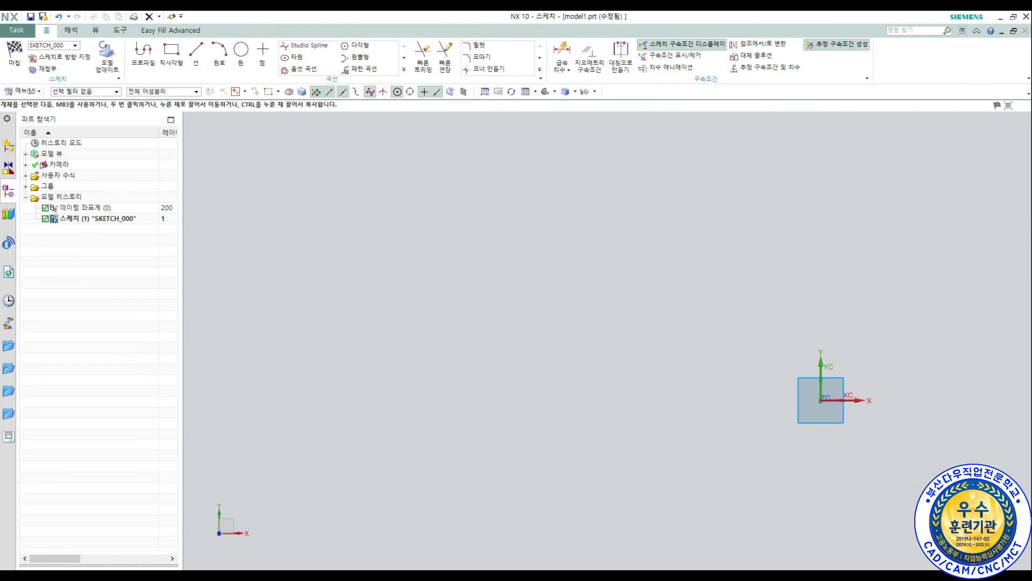
{"action": "left_click", "coordinate": [348, 46]}
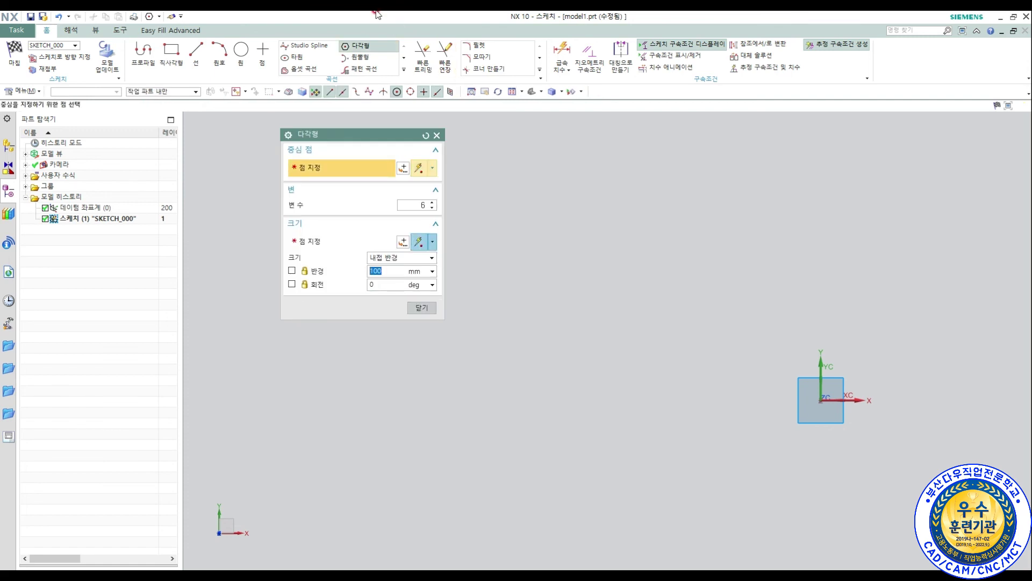
{"action": "mouse_move", "coordinate": [754, 392]}
{"action": "middle_mouse_down", "text": "shift"}
{"action": "mouse_move", "coordinate": [624, 343]}
{"action": "mouse_move", "coordinate": [522, 353]}
{"action": "mouse_move", "coordinate": [582, 385]}
{"action": "middle_mouse_up", "text": "shift"}
{"action": "left_click", "coordinate": [700, 292]}
{"action": "scroll", "coordinate": [717, 311], "scroll_direction": "up", "scroll_amount": 3}
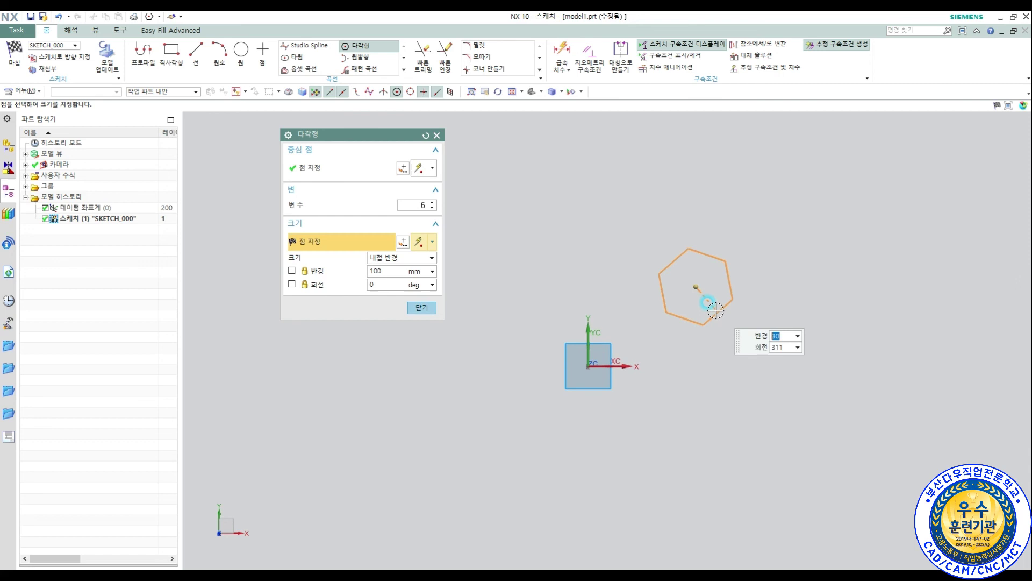
{"action": "middle_click_drag", "start_coordinate": [685, 307], "coordinate": [683, 326], "text": "shift"}
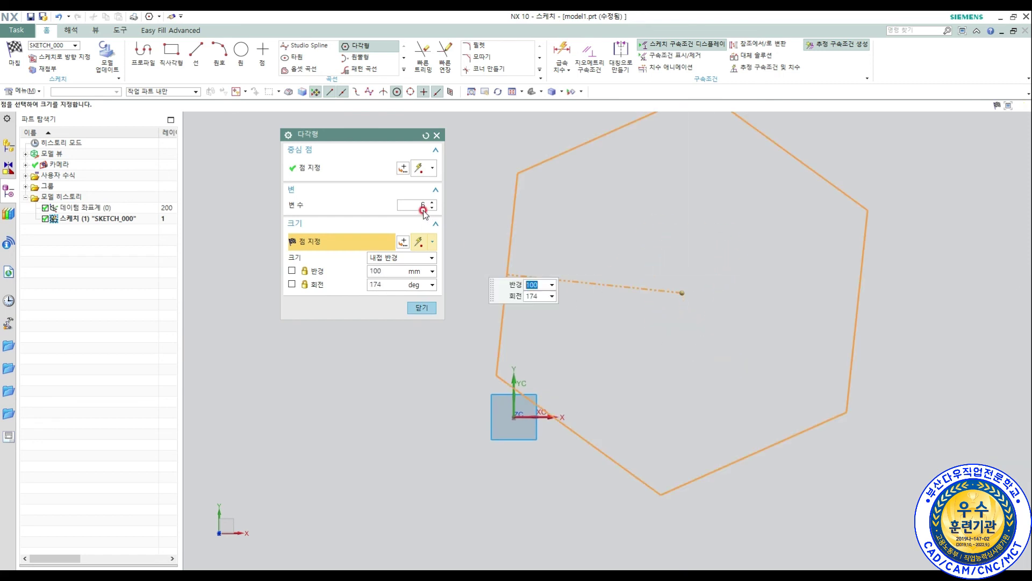
- Create the six-sided polygon with a 50 mm inscribed radius and 0° rotation, and finish the Polygon command
{"action": "double_click", "coordinate": [420, 204]}
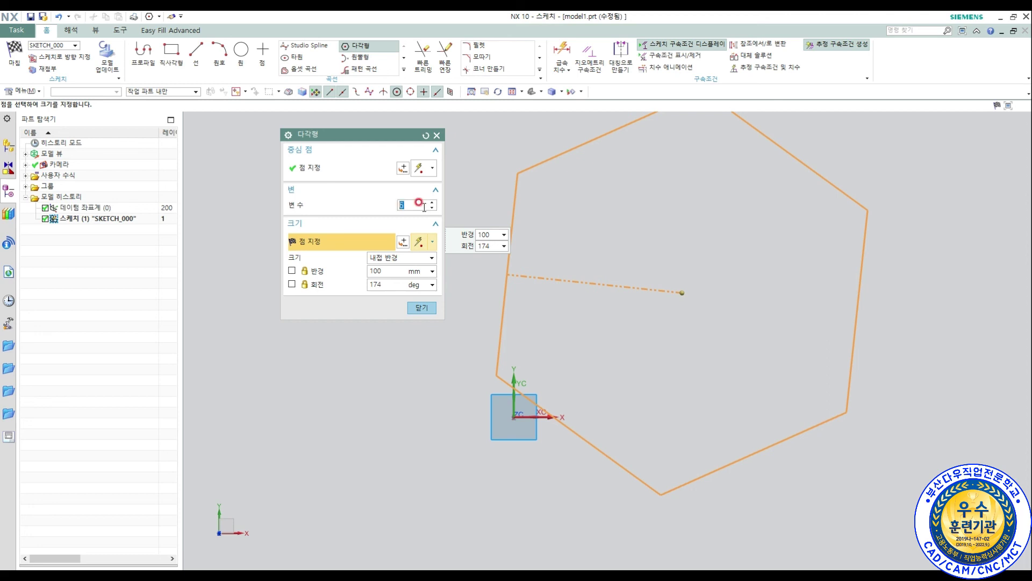
{"action": "left_click", "coordinate": [415, 251]}
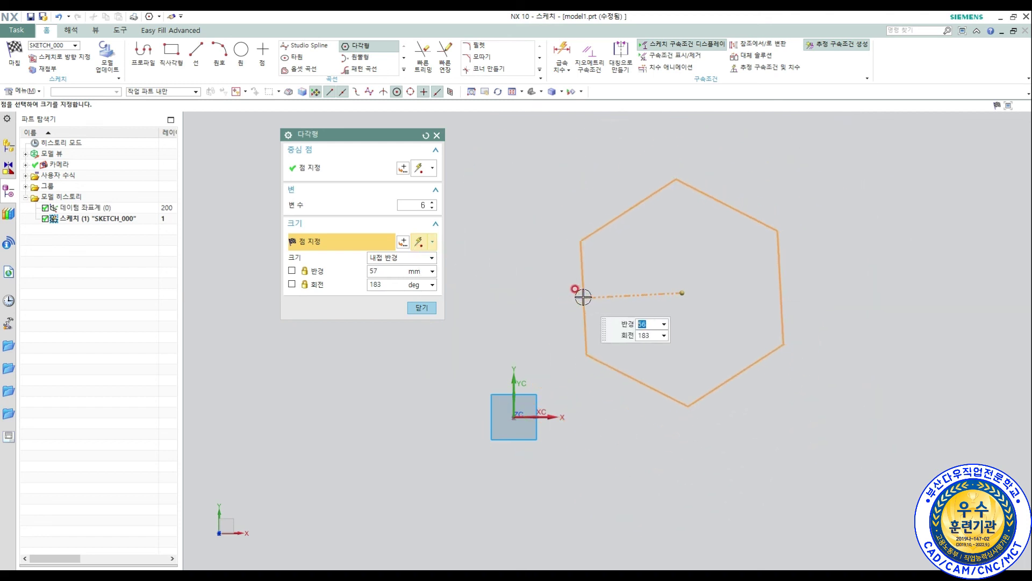
{"action": "double_click", "coordinate": [362, 272]}
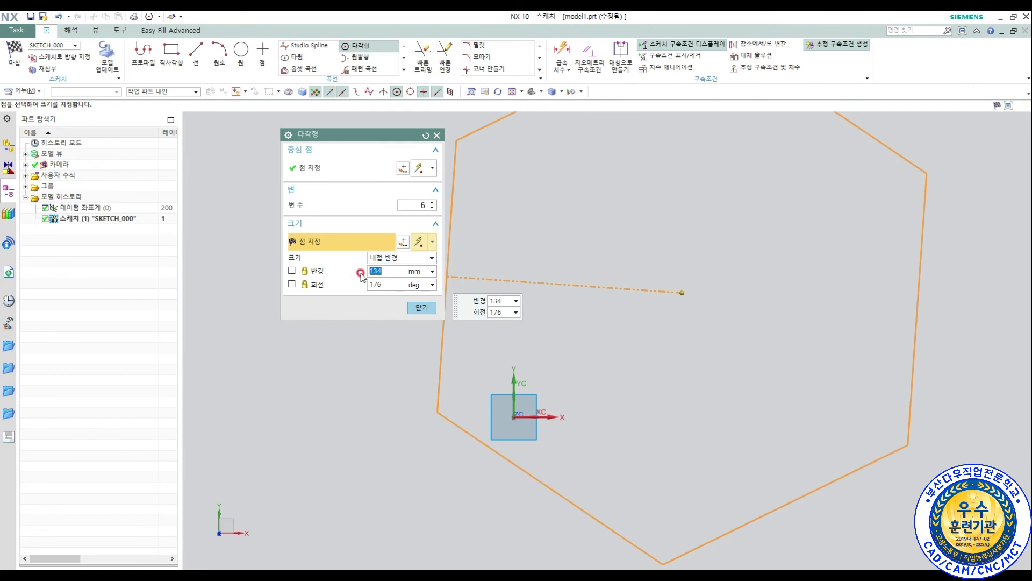
{"action": "type", "text": "50"}
{"action": "key", "text": "Tab"}
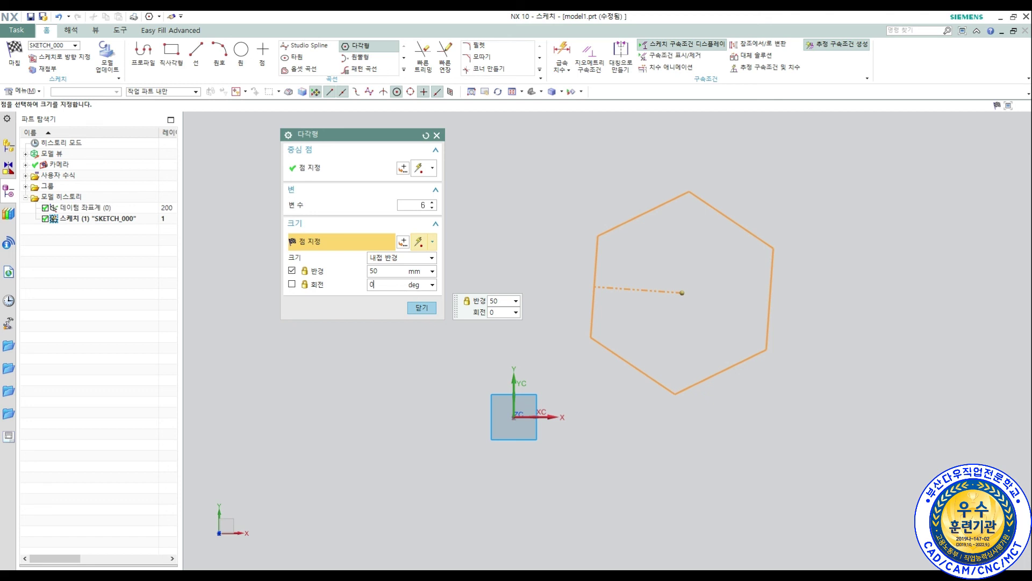
{"action": "key", "text": "Return"}
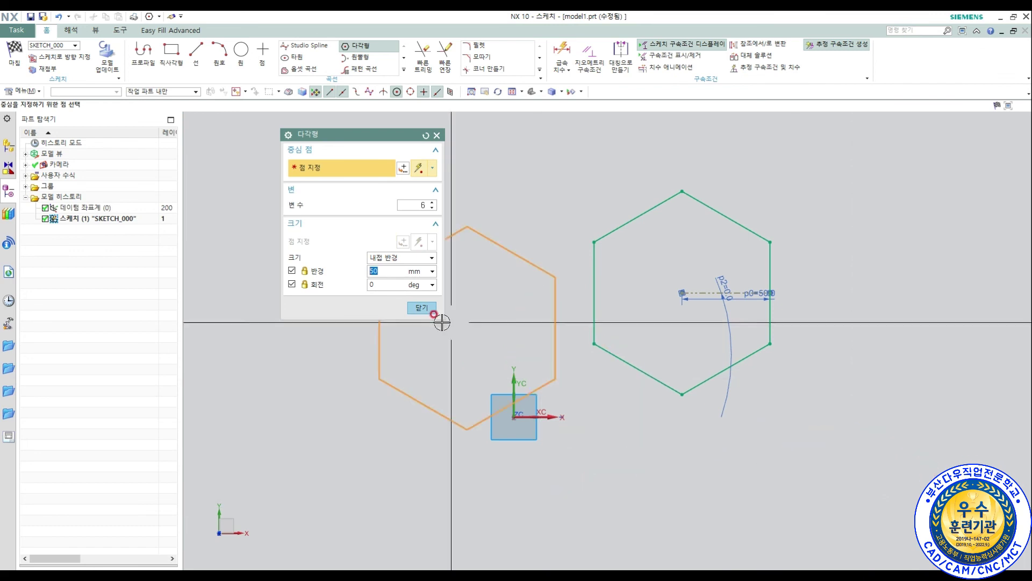
{"action": "left_click", "coordinate": [424, 310]}
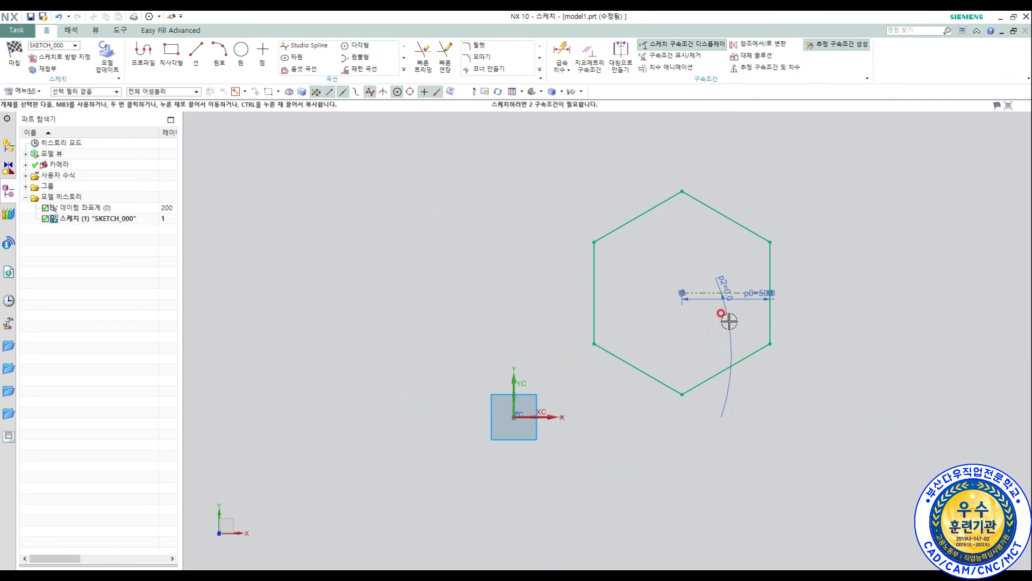
- Reposition the hexagon's rotation dimension to its right and its radius dimension above it
{"action": "left_click_drag", "start_coordinate": [730, 321], "coordinate": [841, 376]}
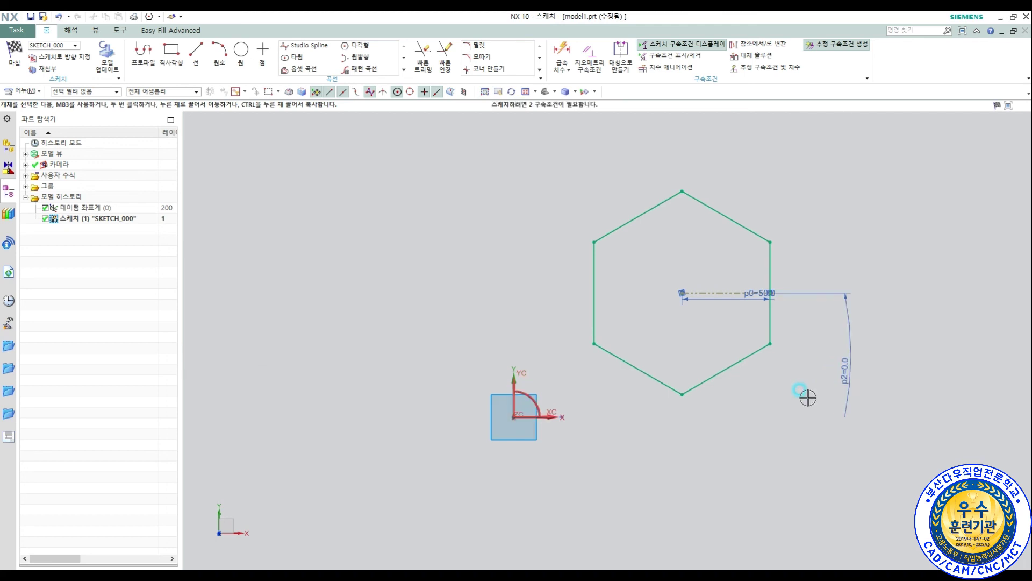
{"action": "left_click_drag", "start_coordinate": [727, 295], "coordinate": [723, 146]}
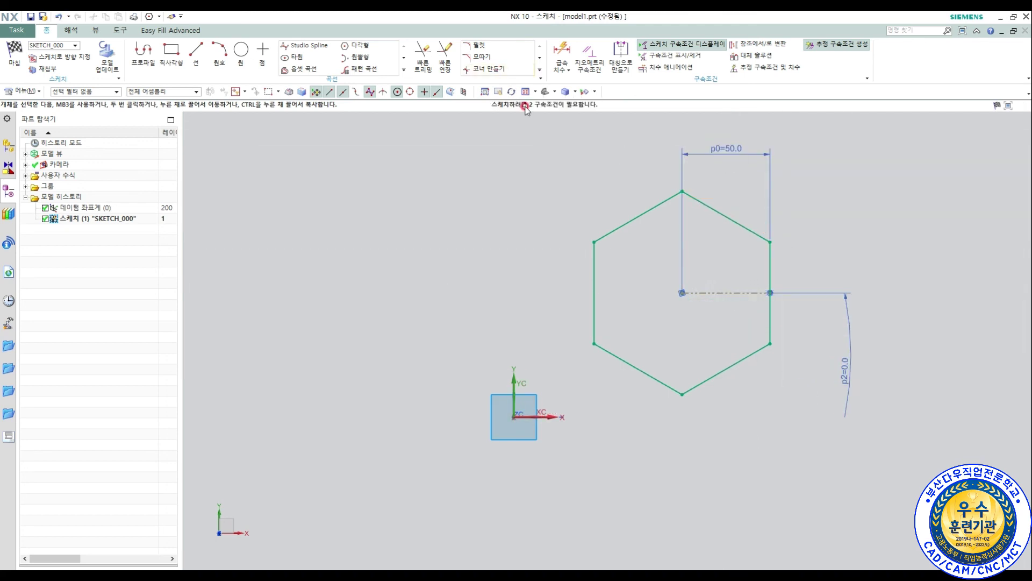
- Add an inferred rapid dimension from the sketch's Y axis to the hexagon's centre, placed below the hexagon
{"action": "left_click", "coordinate": [562, 51]}
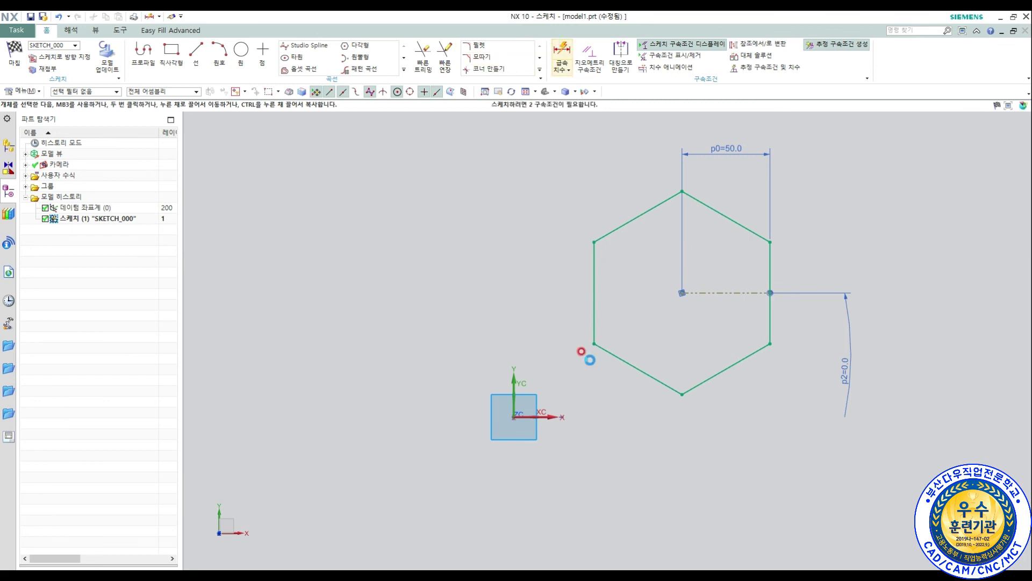
{"action": "left_click", "coordinate": [507, 386]}
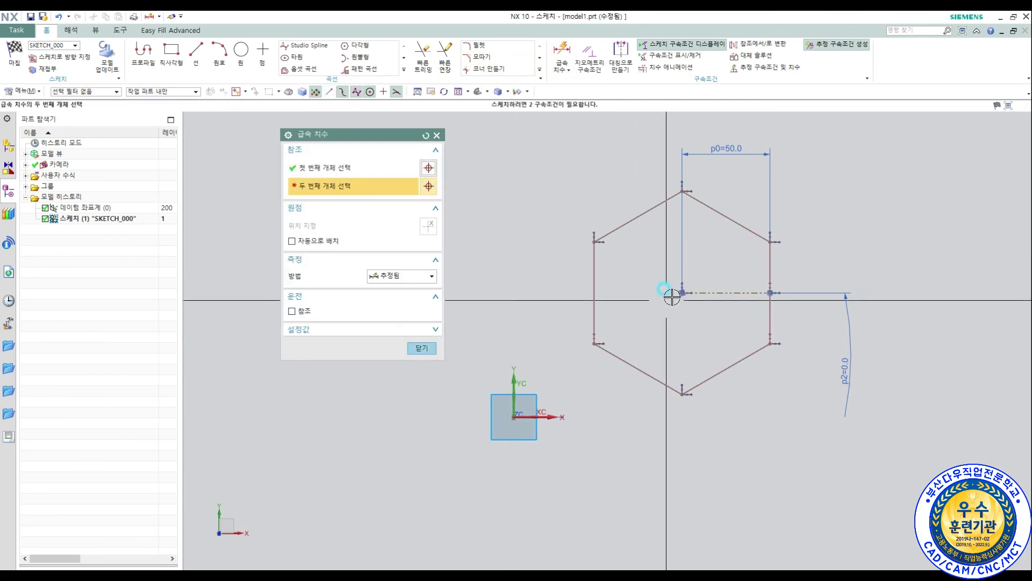
{"action": "left_click", "coordinate": [680, 293]}
{"action": "left_click", "coordinate": [655, 465]}
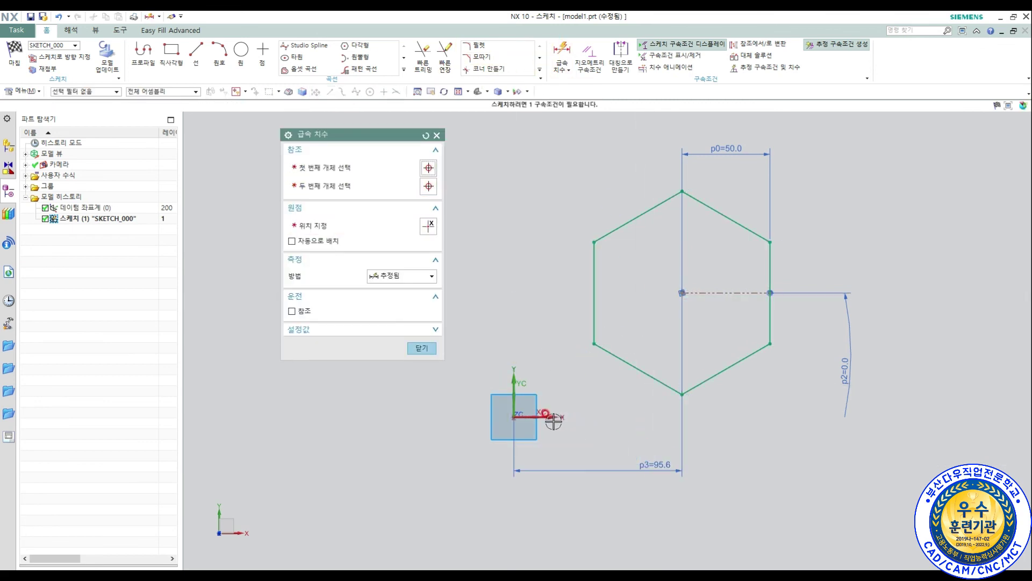
- Add an inferred rapid dimension from the sketch's X axis to the hexagon's centre, placed to the left of the Y axis
{"action": "left_click", "coordinate": [544, 417]}
{"action": "left_click", "coordinate": [682, 294]}
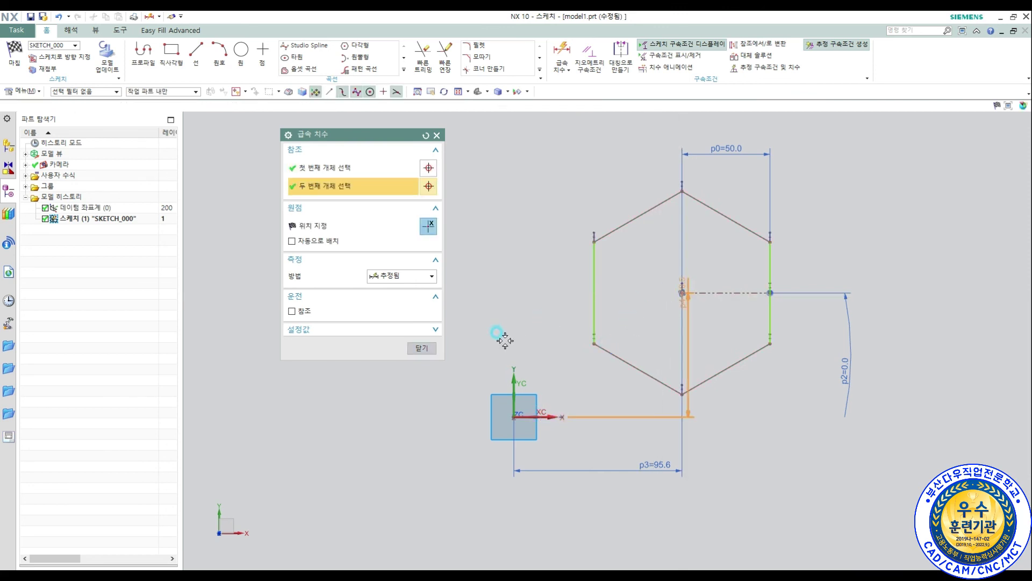
{"action": "left_click", "coordinate": [484, 348]}
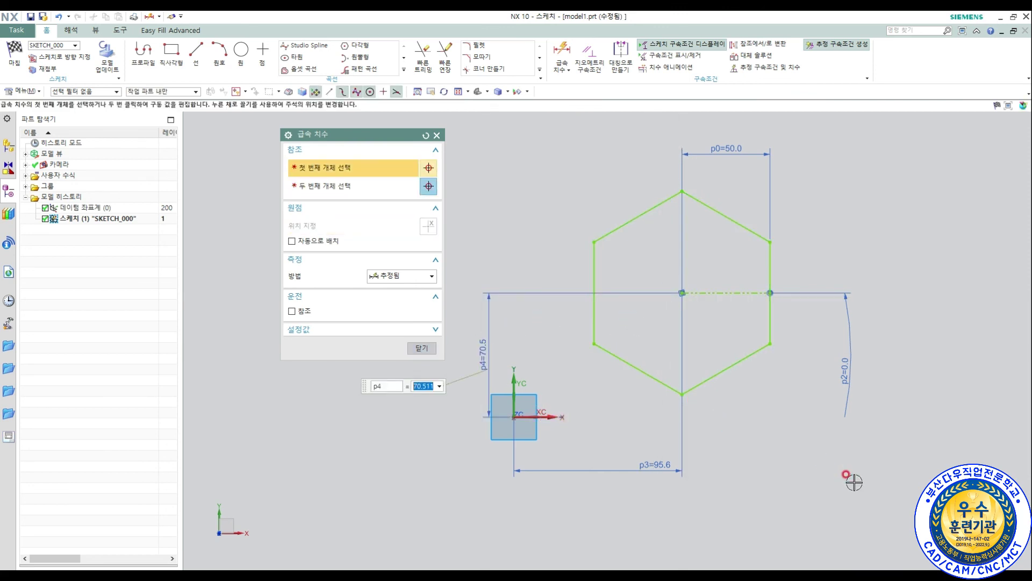